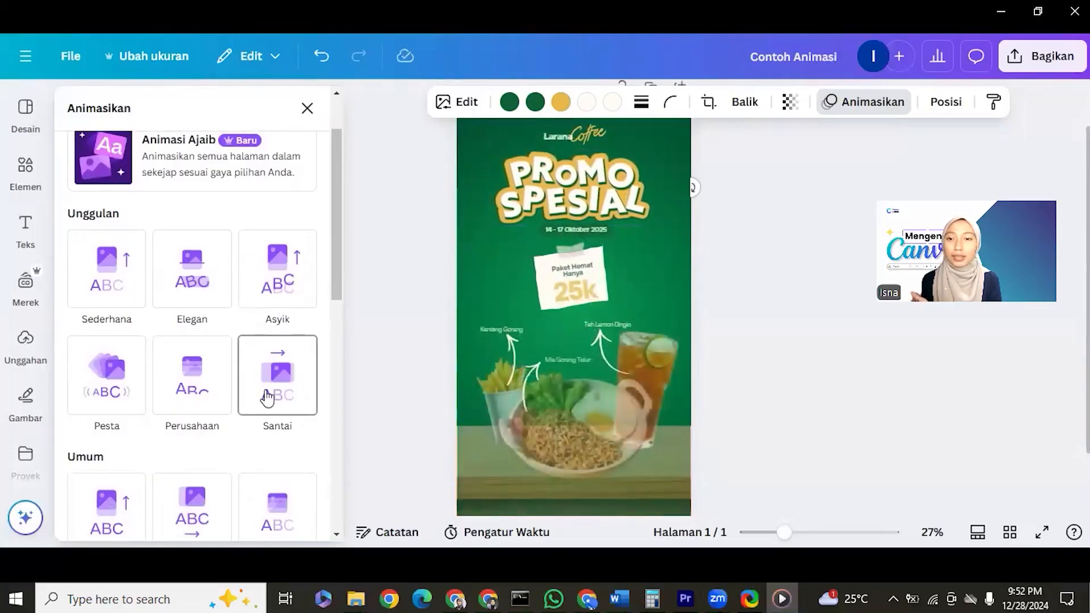
# Try the Terbit animation on the page and give the "PROMO SPESIAL" heading a Pudar animation set to Saat masuk
pyautogui.scroll(-3, 268, 397)
pyautogui.click(94, 376)
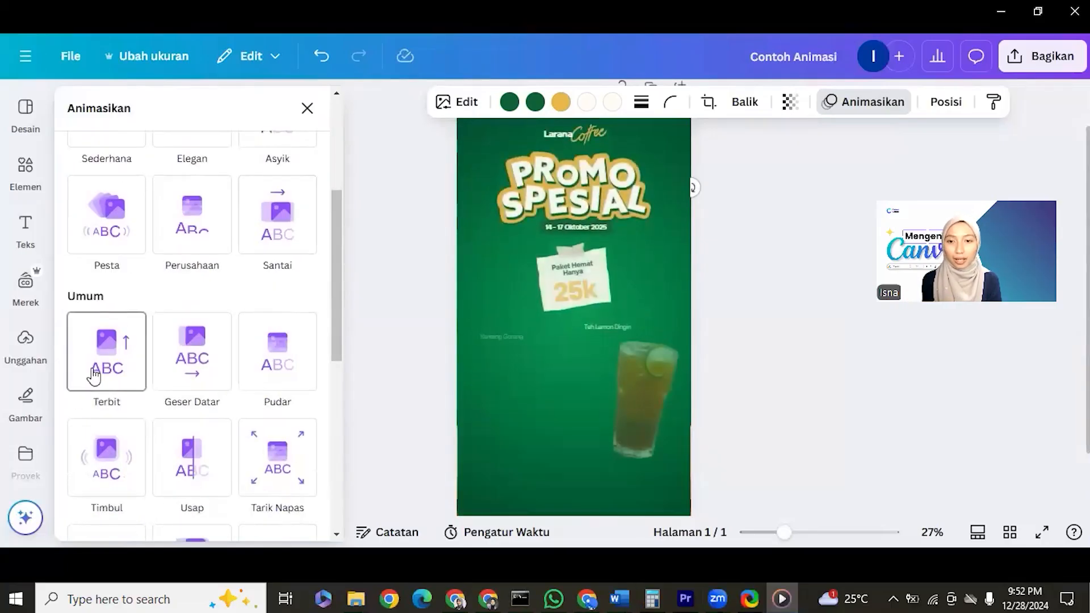
pyautogui.click(187, 247)
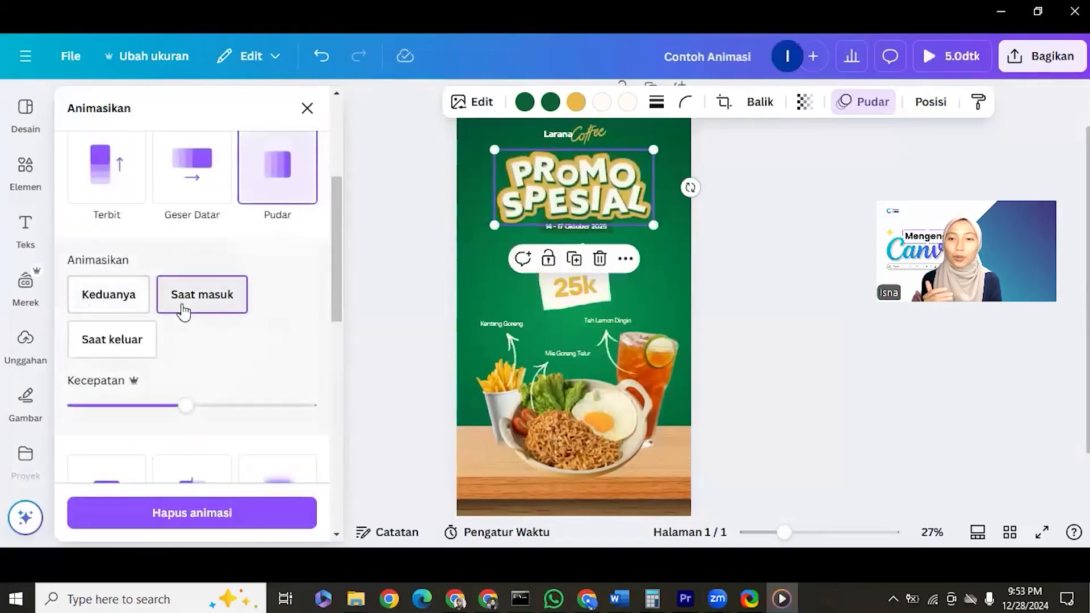
pyautogui.click(116, 310)
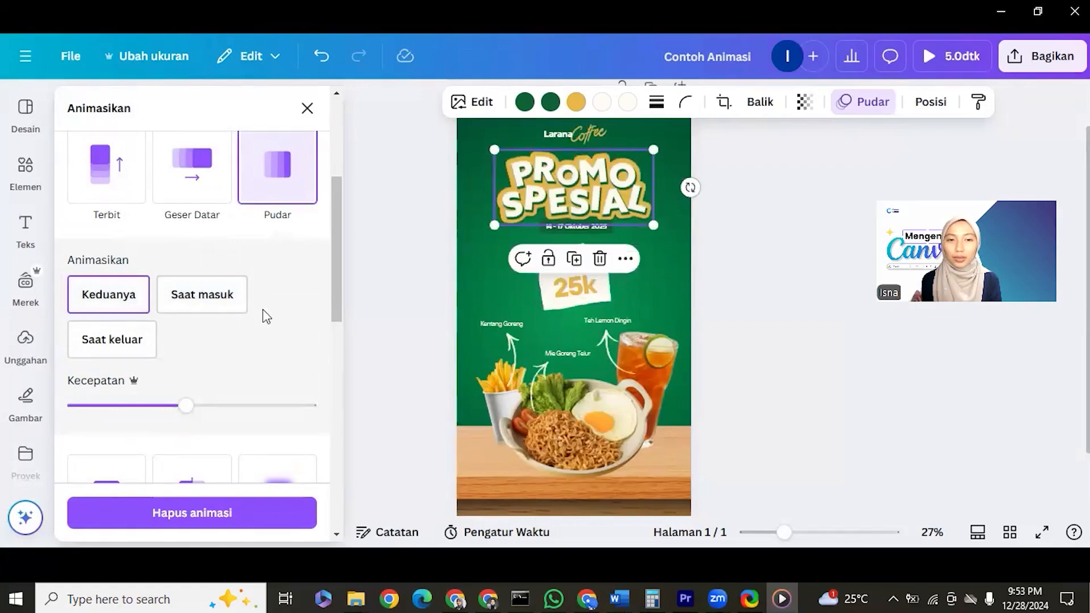
pyautogui.click(177, 306)
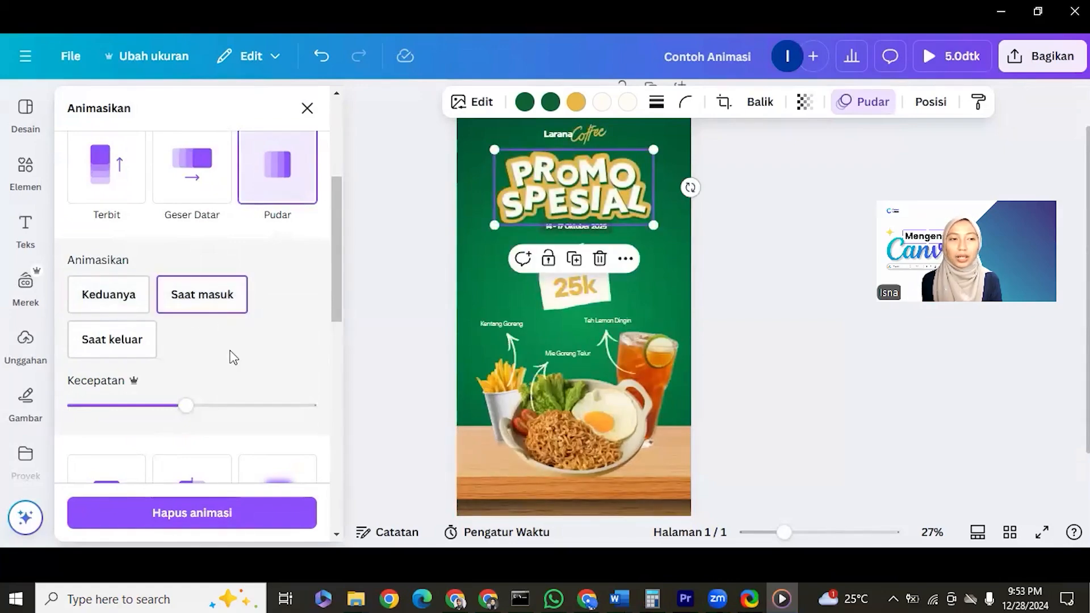
# Try slower and faster speeds for the heading's Pudar animation, ending below the middle of the range
pyautogui.scroll(-2, 231, 357)
pyautogui.moveTo(188, 332); pyautogui.dragTo(103, 334)
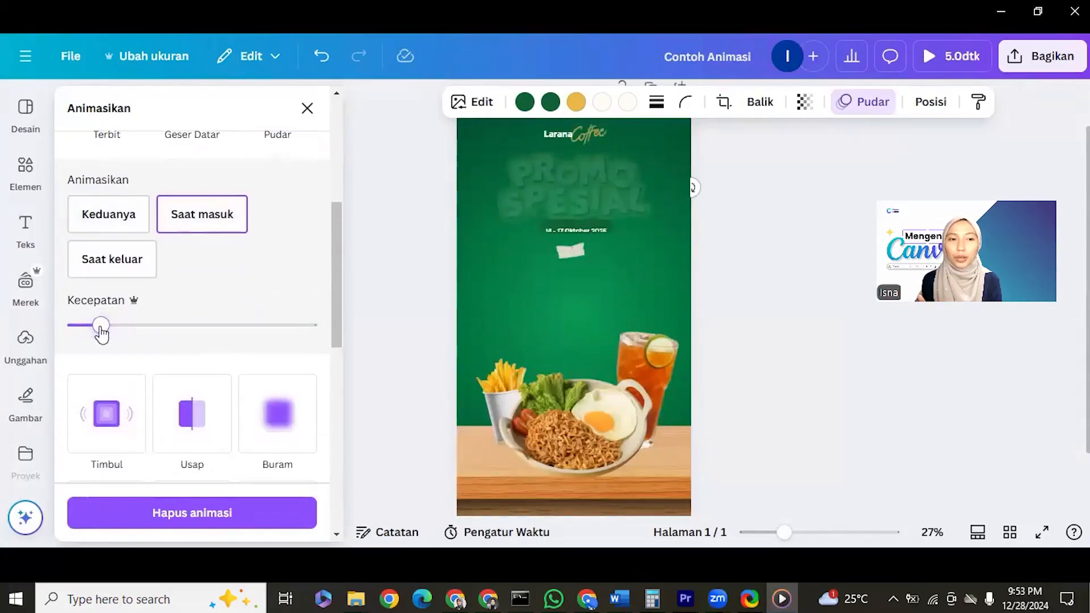
pyautogui.click(223, 334)
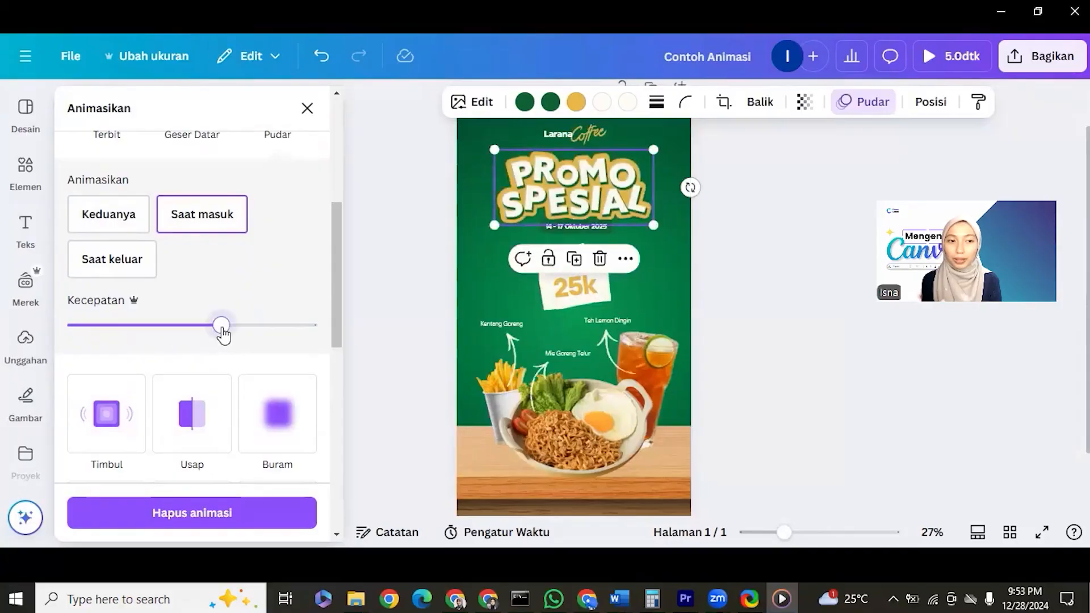
pyautogui.click(140, 333)
# Switch the "PROMO SPESIAL" heading to the Timbul animation and try different speeds, ending slightly below the middle of the range
pyautogui.click(84, 428)
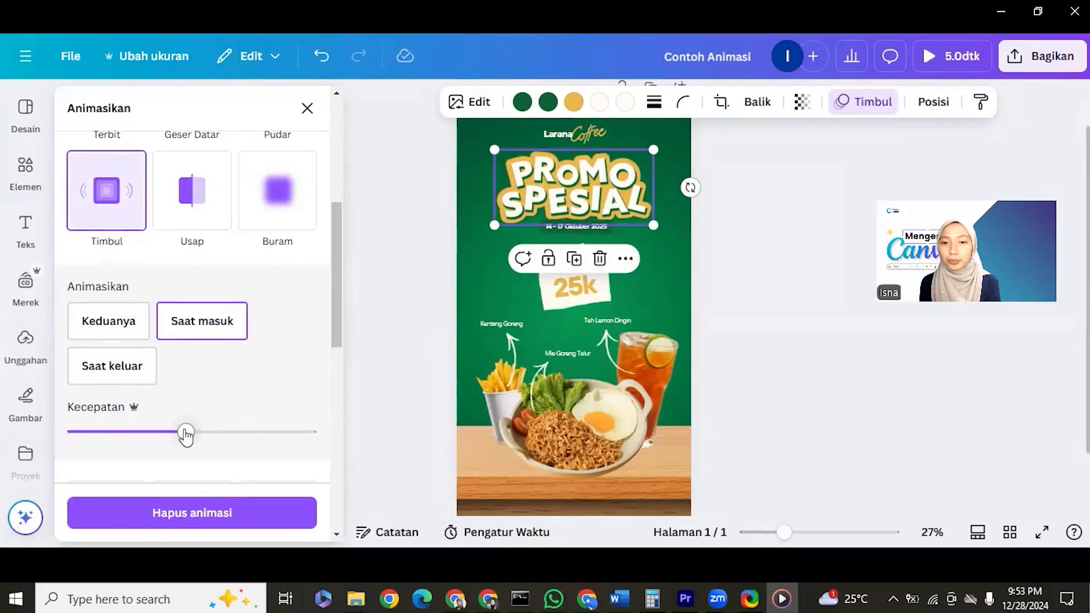
pyautogui.moveTo(186, 436); pyautogui.dragTo(236, 433)
pyautogui.click(110, 434)
pyautogui.click(262, 434)
pyautogui.click(218, 434)
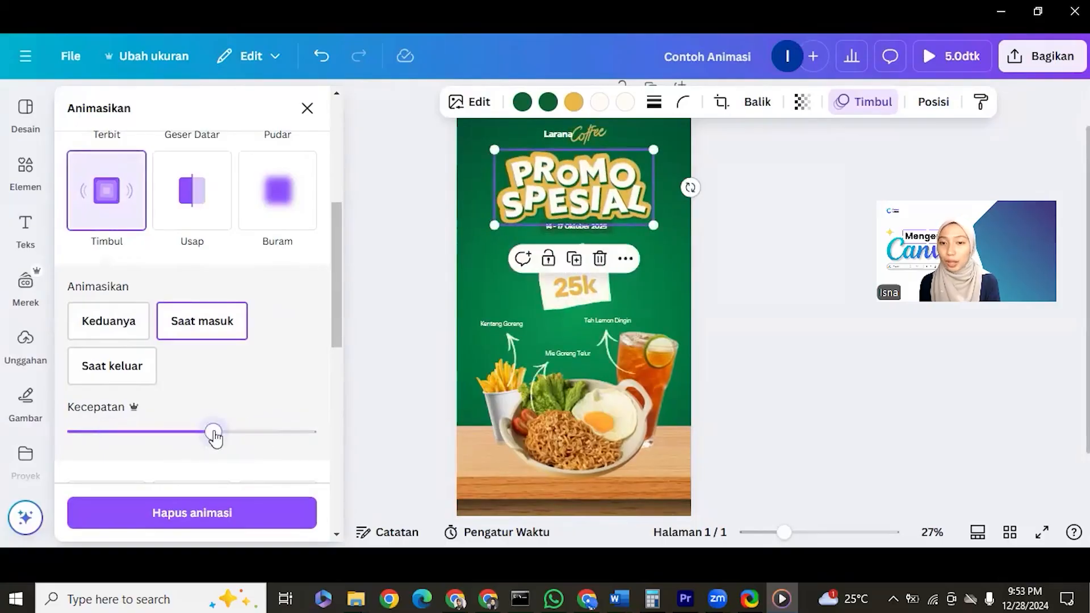
pyautogui.click(190, 434)
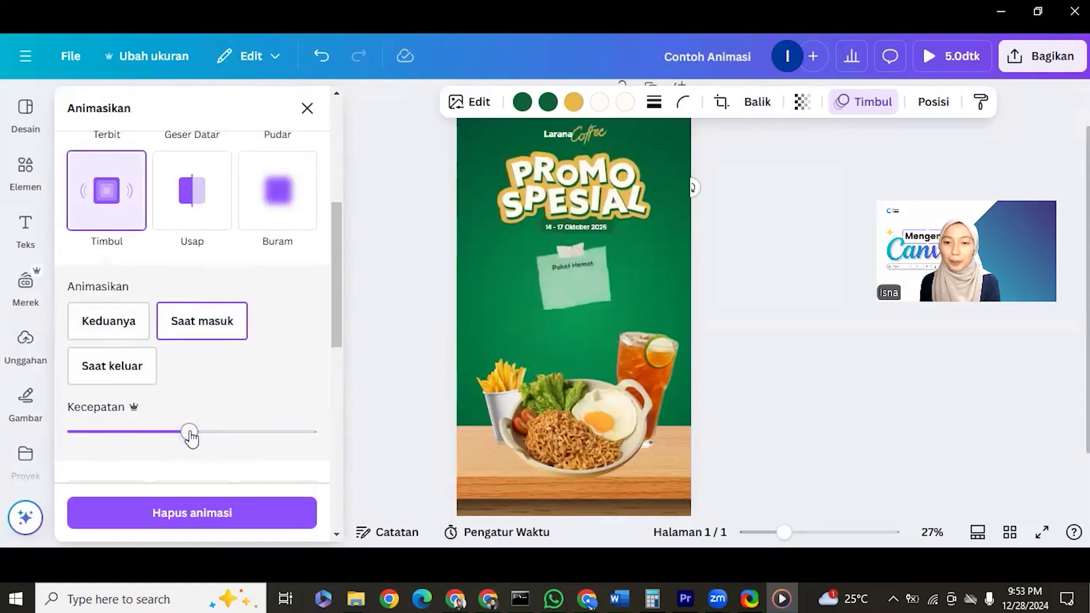
pyautogui.click(169, 436)
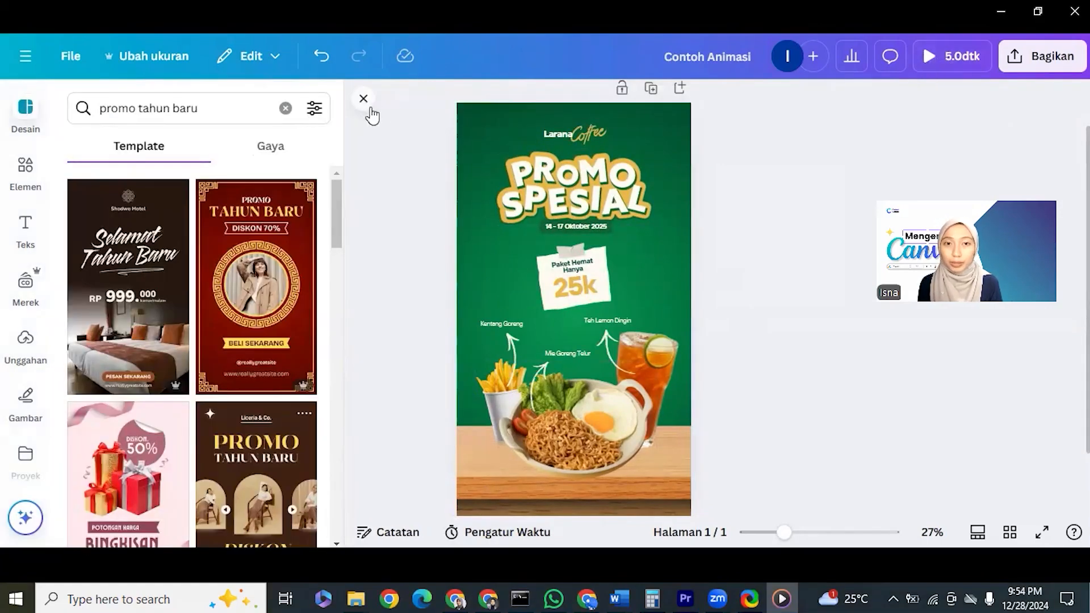
# Play the full preview of the animated poster, replay it, and return to the editor
pyautogui.click(363, 99)
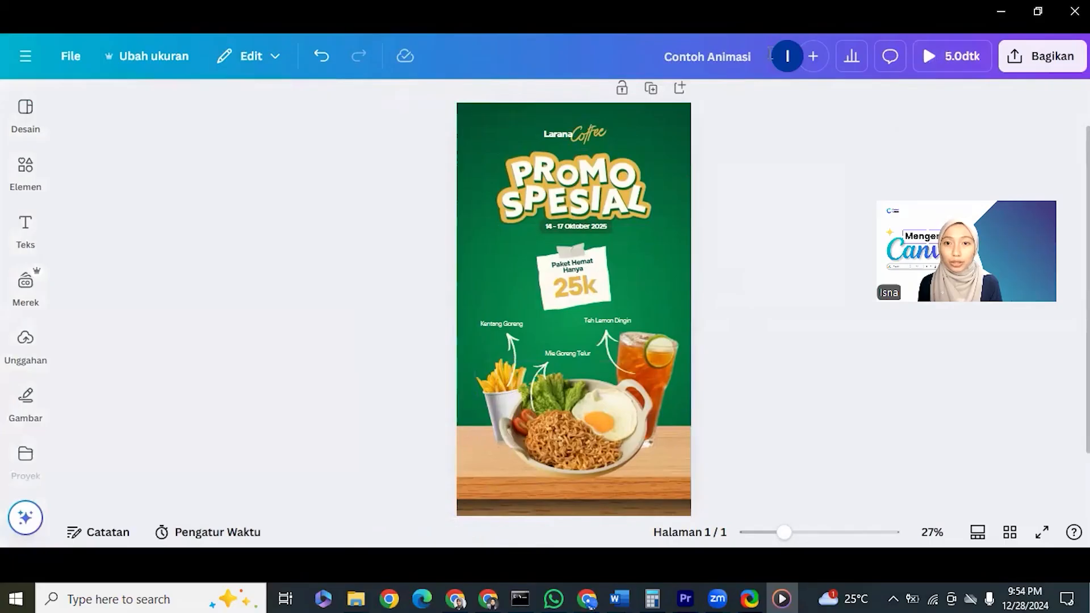
pyautogui.click(962, 65)
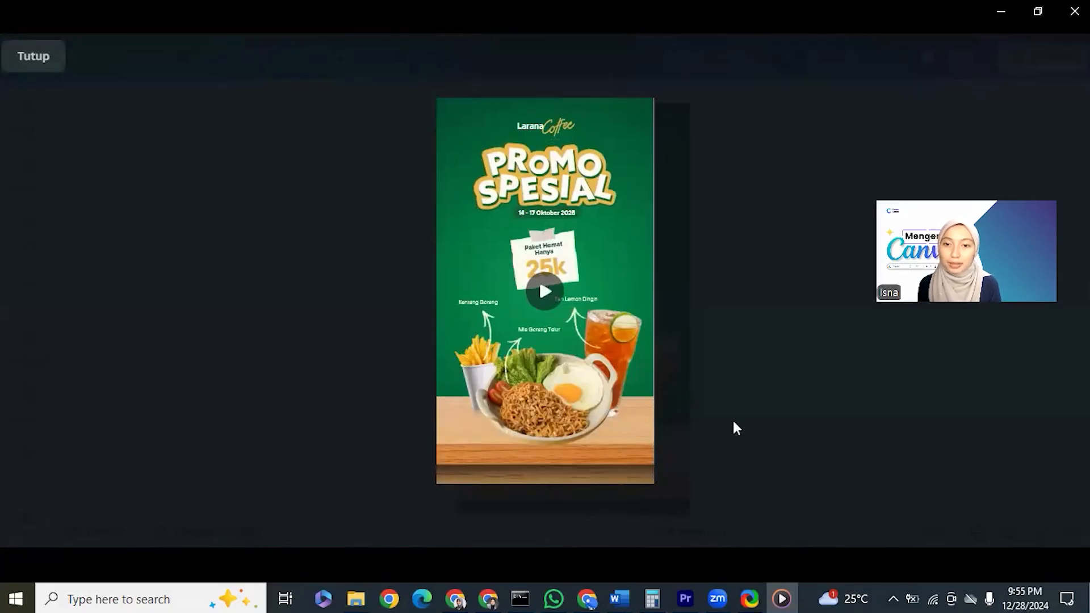
pyautogui.click(542, 291)
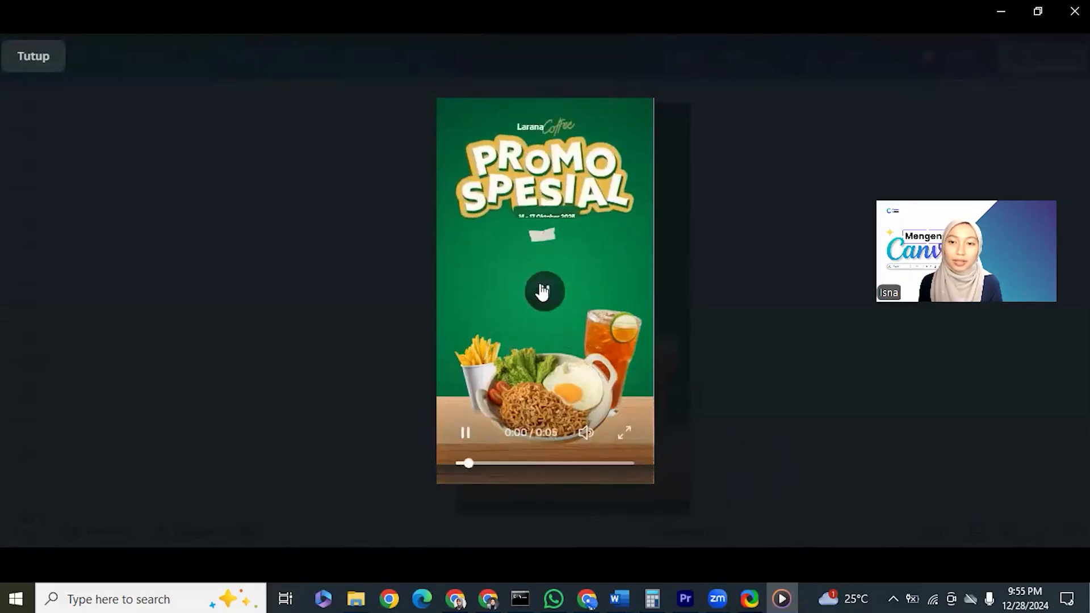
pyautogui.click(818, 294)
# Try shortening the page duration to 4.5 seconds
pyautogui.click(607, 198)
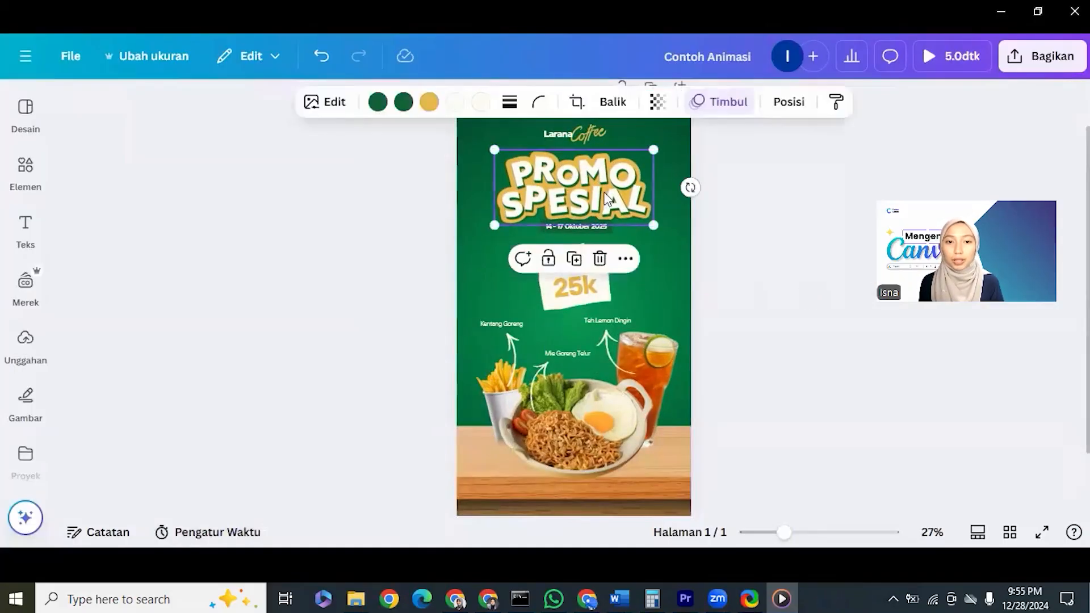
pyautogui.click(530, 189)
pyautogui.moveTo(545, 180)
pyautogui.mouseDown()
pyautogui.moveTo(633, 181)
pyautogui.moveTo(538, 184)
pyautogui.mouseUp()
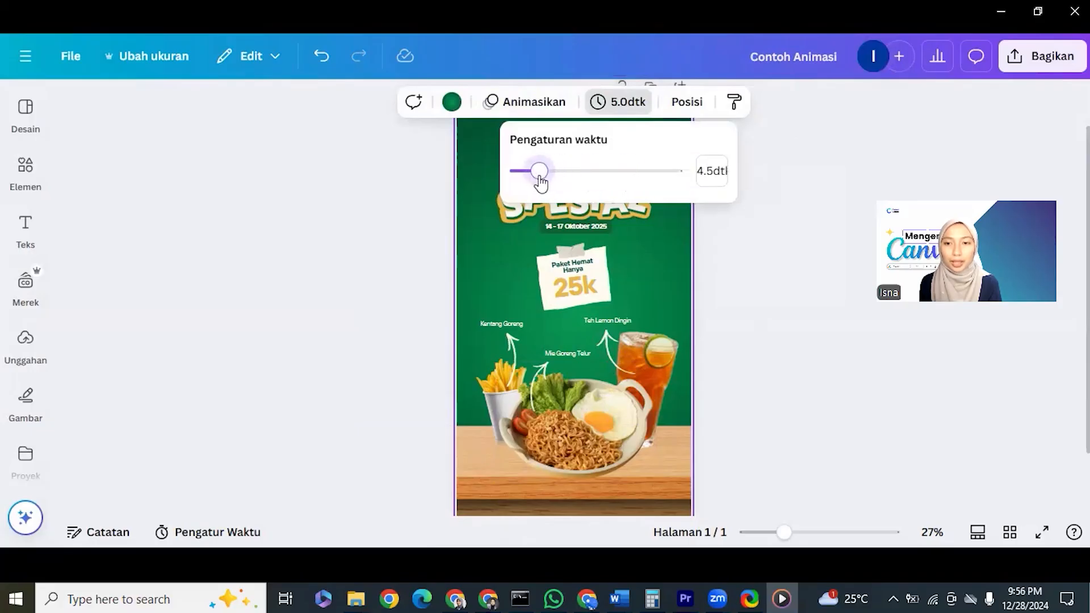
# Give the "PROMO SPESIAL" heading the Terbit animation, set to Saat masuk
pyautogui.click(519, 104)
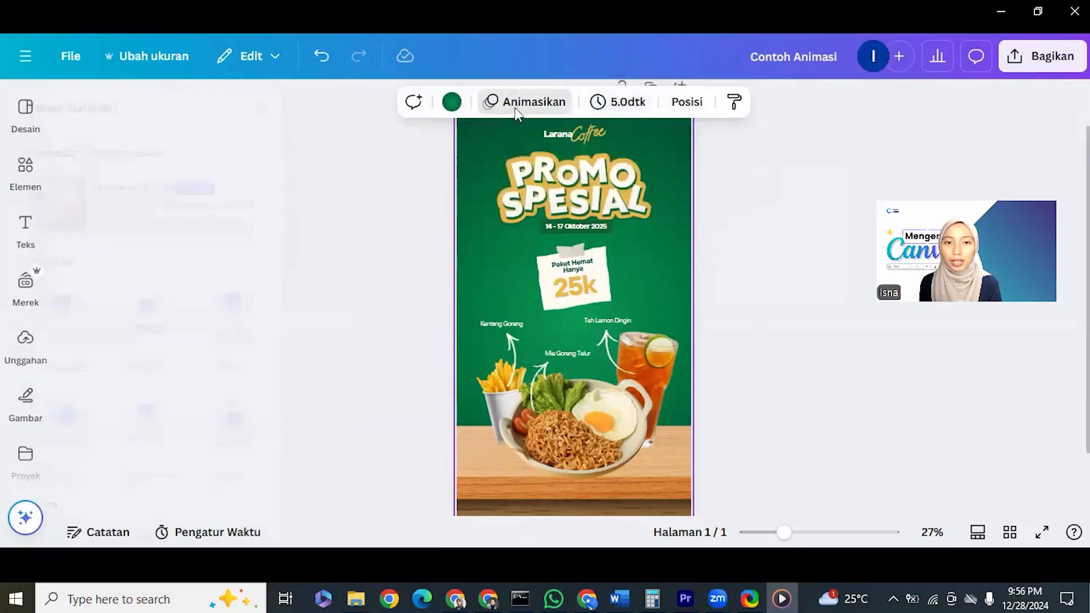
pyautogui.click(630, 219)
pyautogui.click(159, 156)
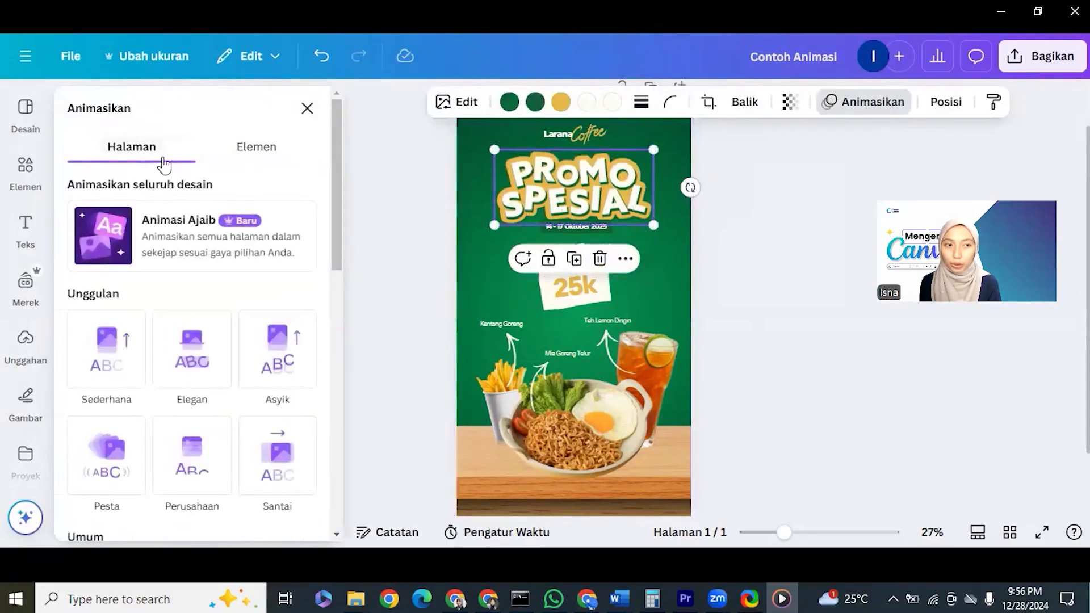
pyautogui.scroll(-4, 138, 397)
pyautogui.click(108, 378)
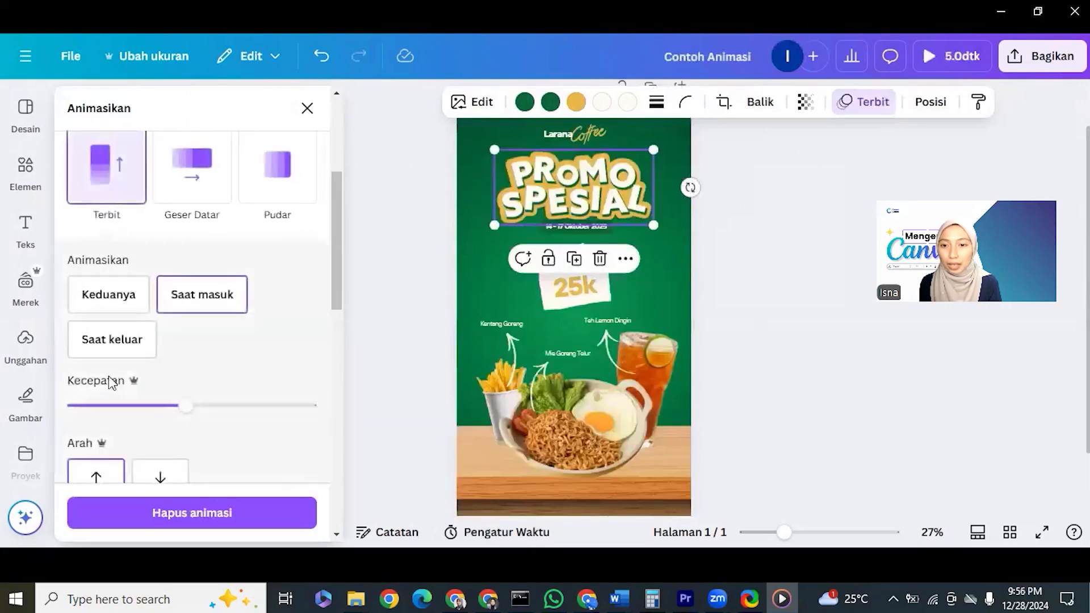
pyautogui.scroll(4, 176, 223)
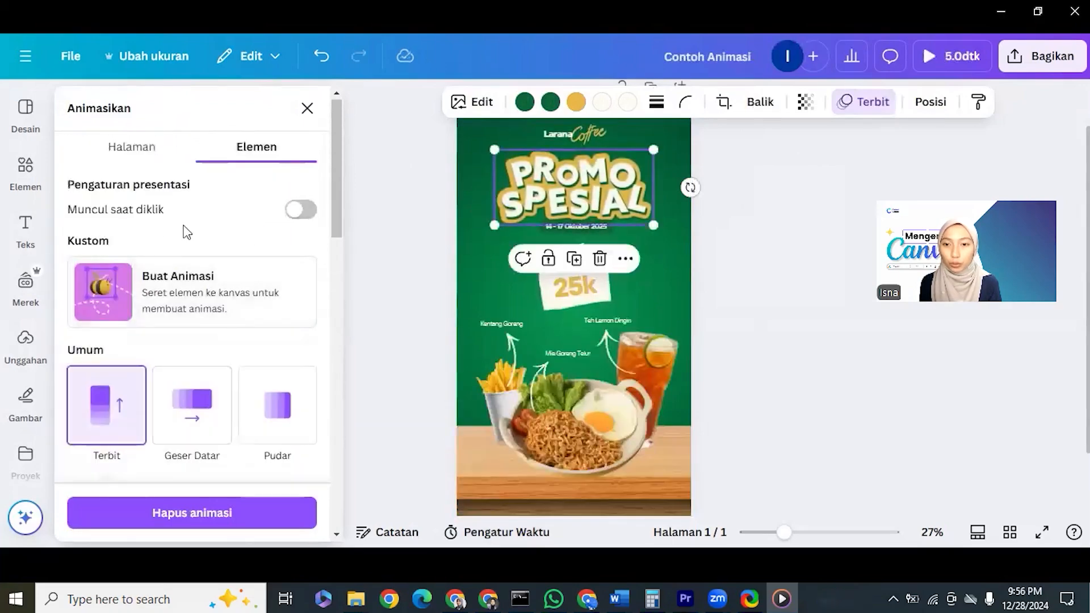
# Check the Terbit animation at page level and undo the last two animation changes
pyautogui.click(134, 149)
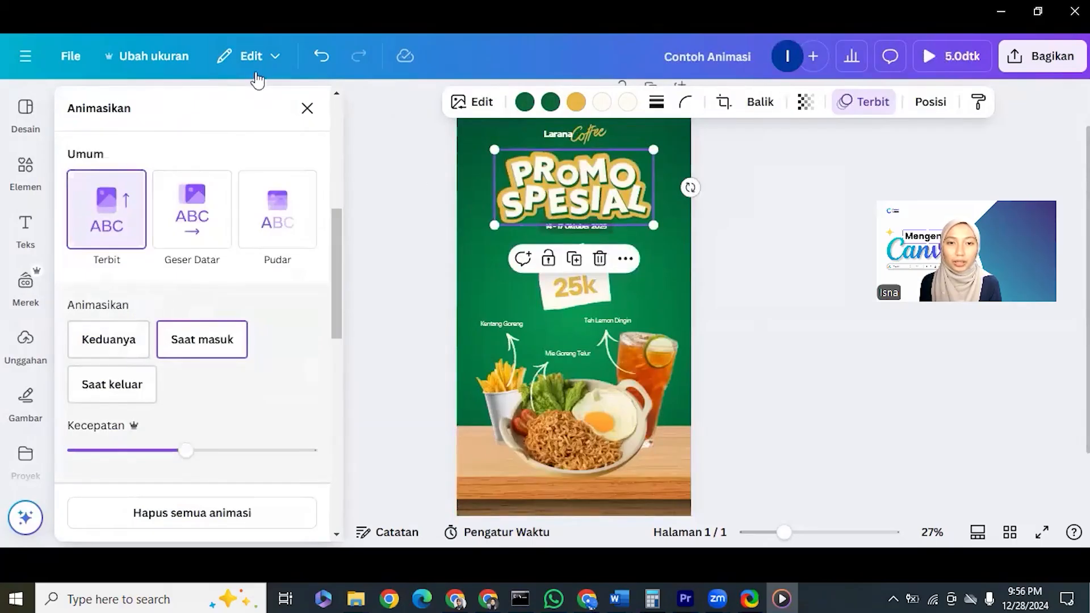
pyautogui.click(318, 66)
pyautogui.click(318, 65)
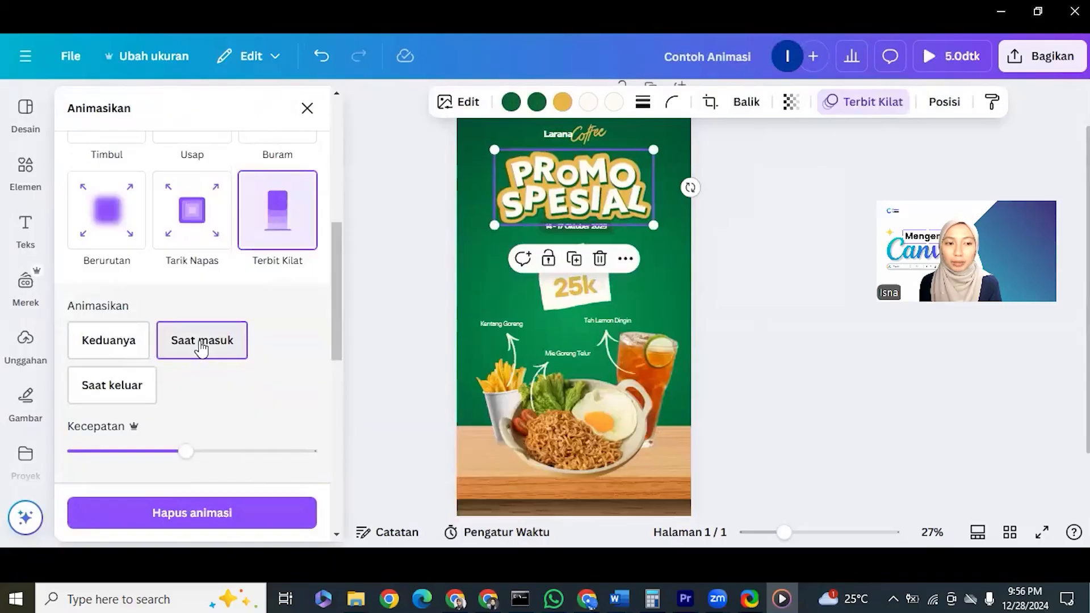
# Change the "PROMO SPESIAL" heading's animation to Geser Datar, set to Saat masuk
pyautogui.scroll(4, 201, 347)
pyautogui.click(194, 275)
pyautogui.scroll(-1, 197, 266)
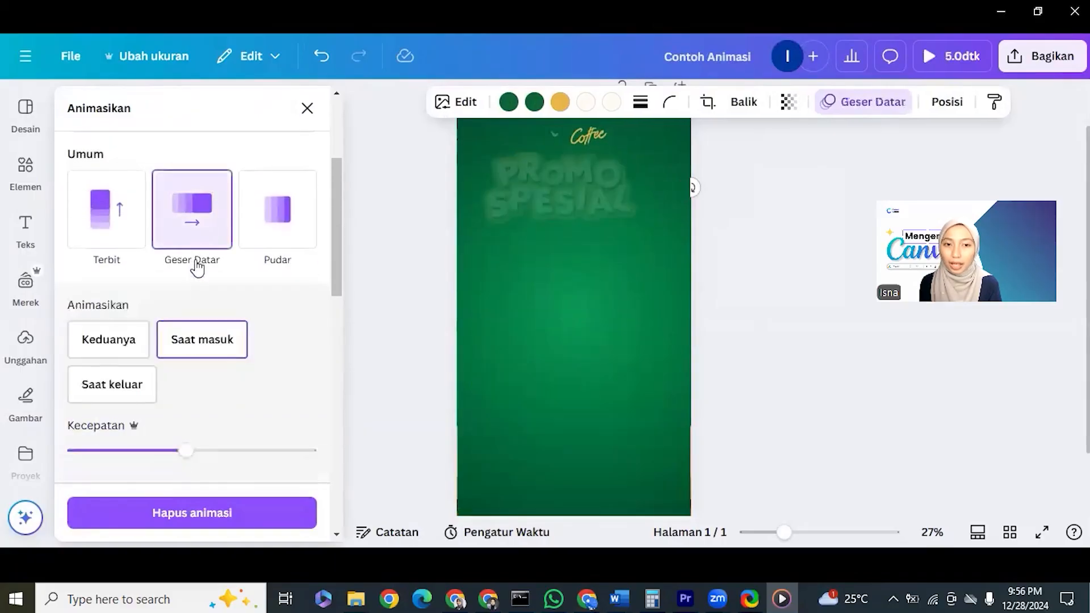
pyautogui.scroll(3, 196, 271)
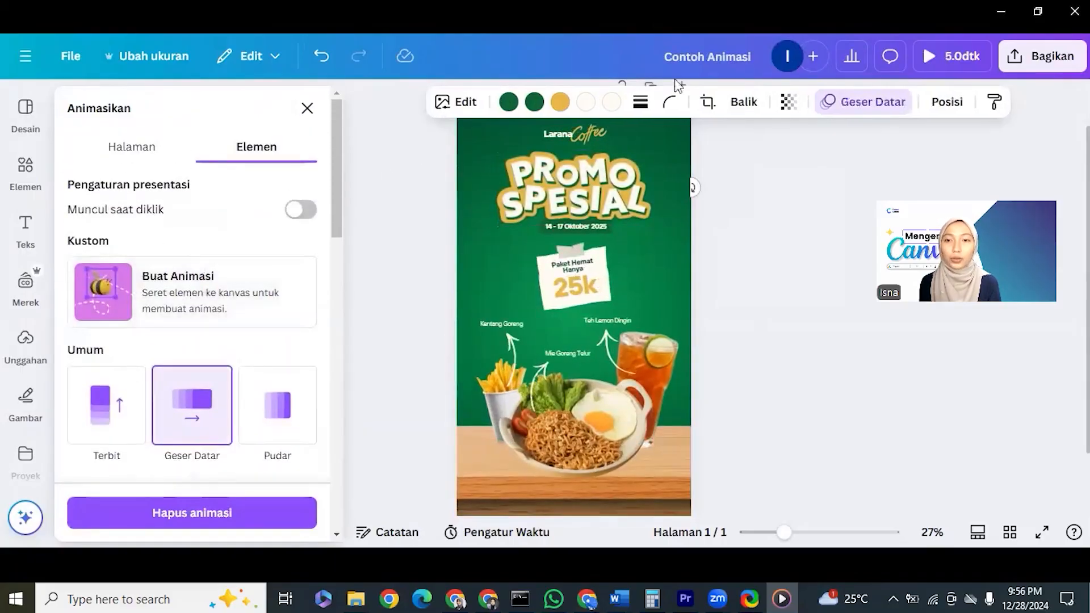
# Remove the animation from the "PROMO SPESIAL" heading
pyautogui.click(826, 102)
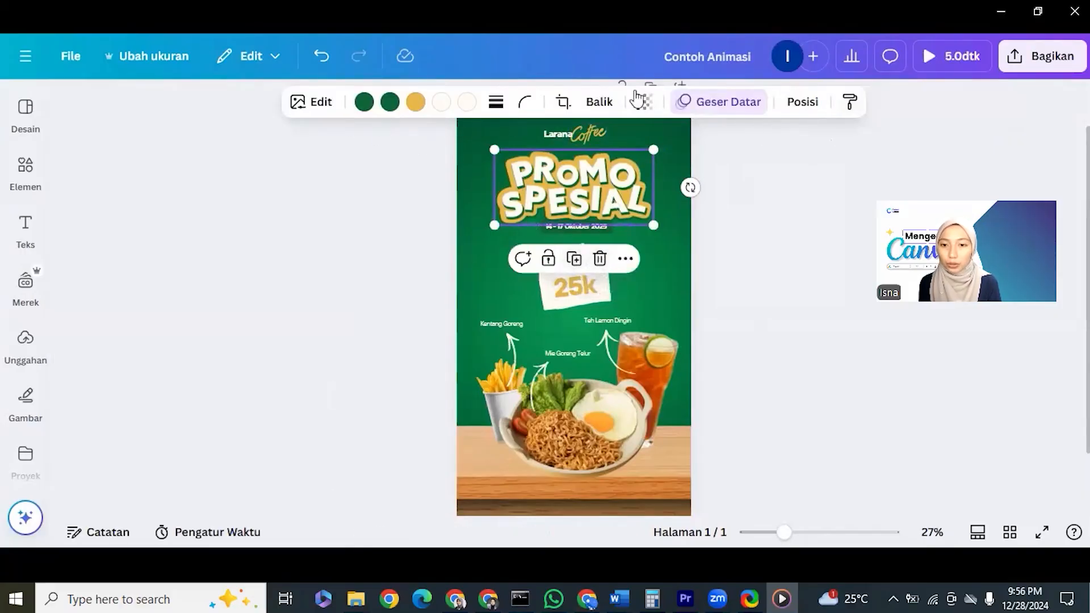
pyautogui.click(716, 104)
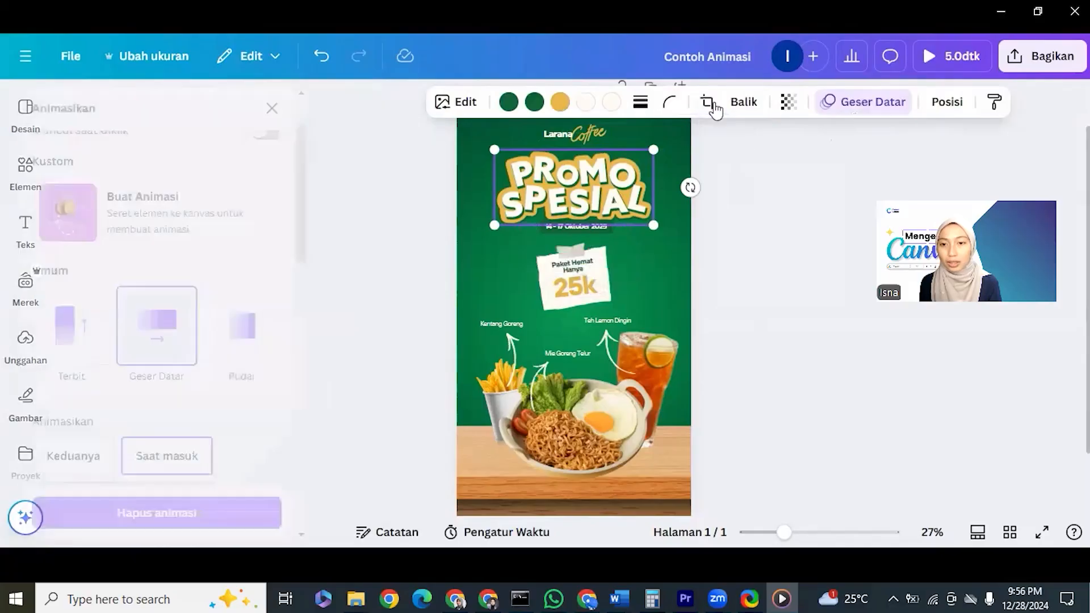
pyautogui.click(208, 518)
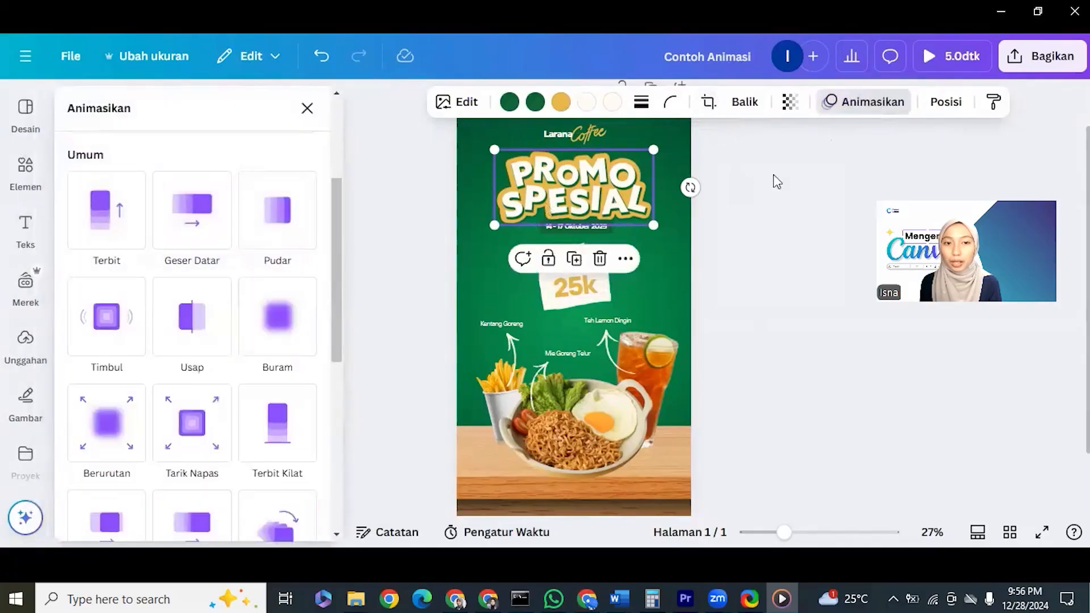
# Select the whole page and try the Elegan, Perusahaan and Usap page animations in turn
pyautogui.click(670, 266)
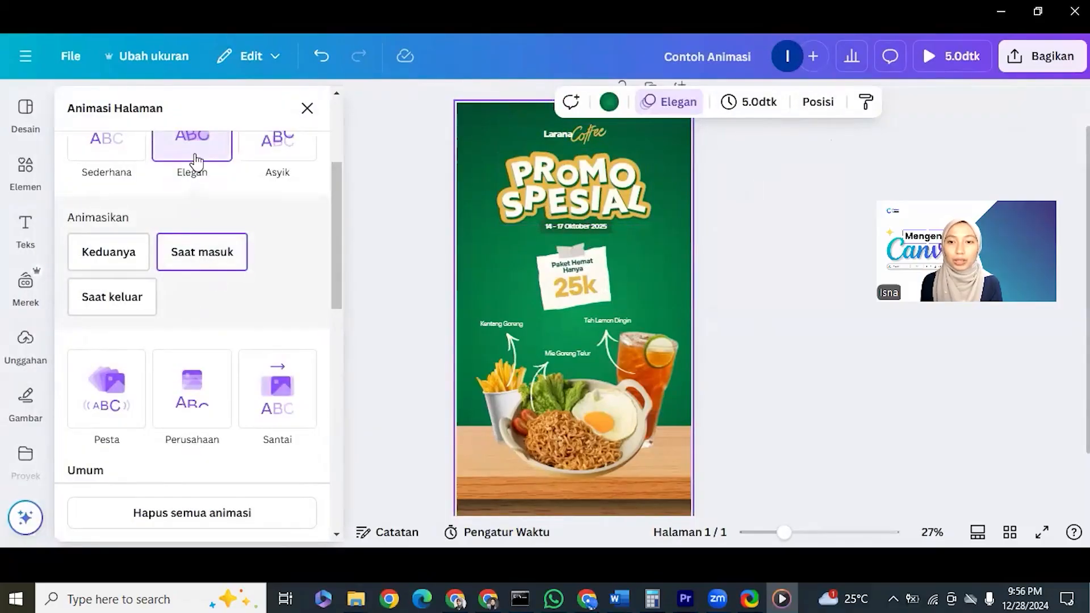
pyautogui.click(193, 411)
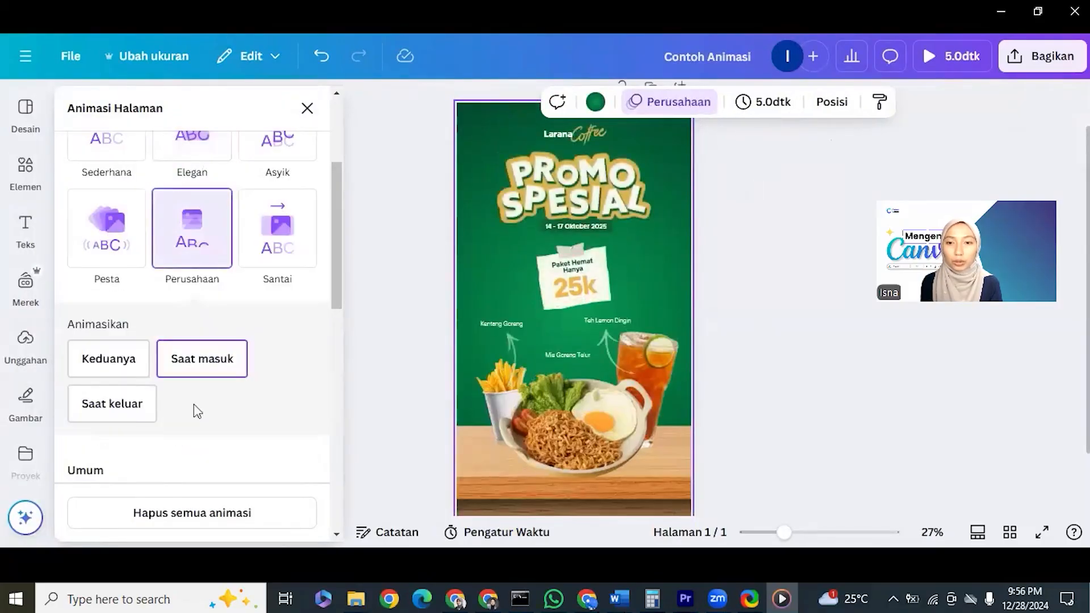
pyautogui.scroll(-5, 197, 411)
pyautogui.click(197, 411)
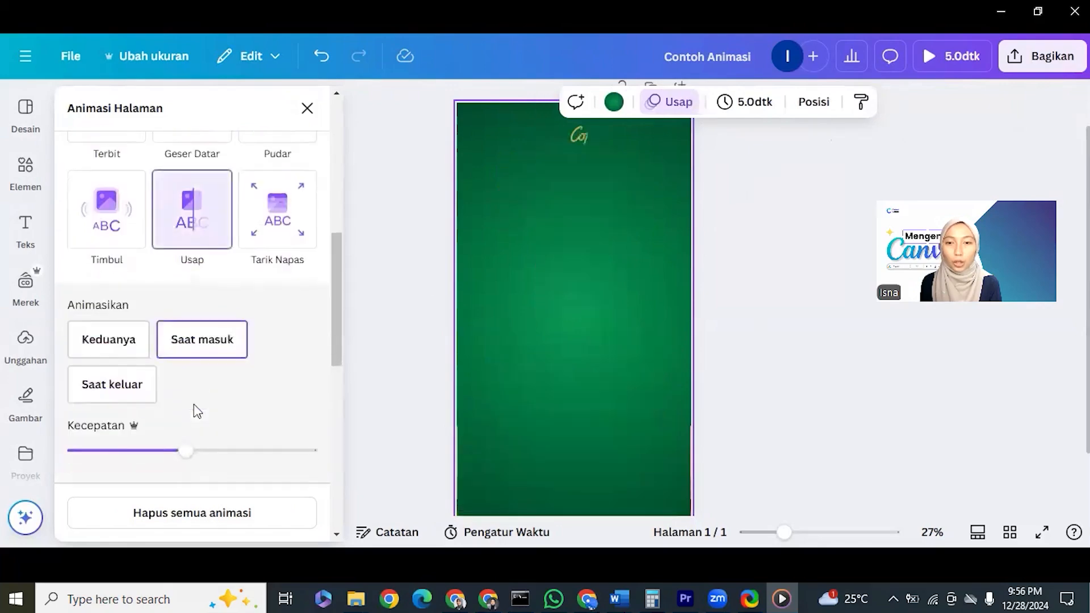
pyautogui.scroll(-3, 195, 409)
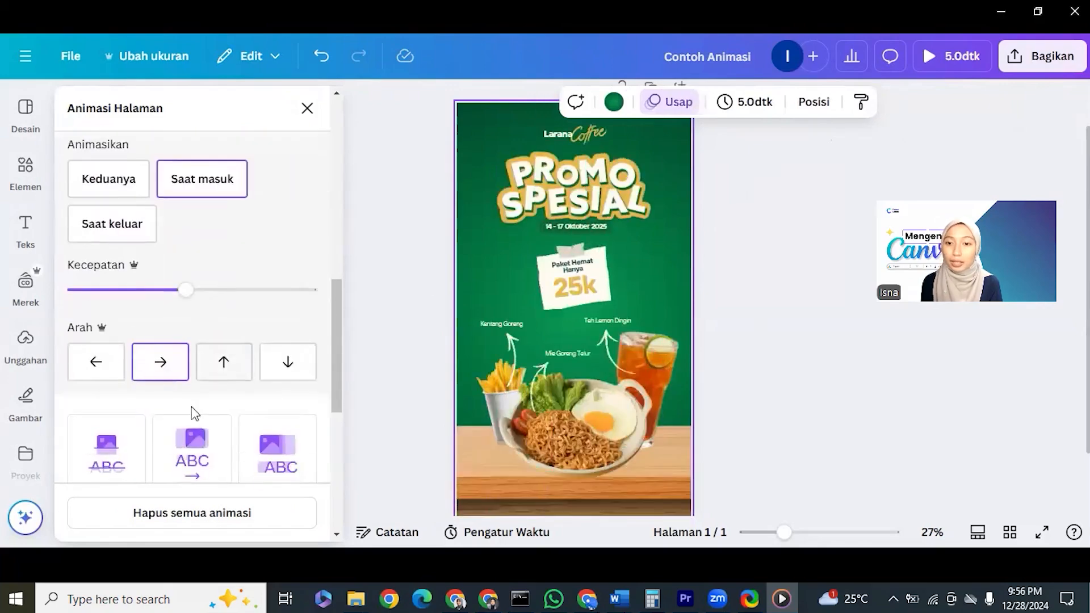
# Apply the Terbit animation to the whole page, set to Keduanya so it runs on both entry and exit
pyautogui.click(196, 462)
pyautogui.scroll(-3, 195, 462)
pyautogui.click(207, 442)
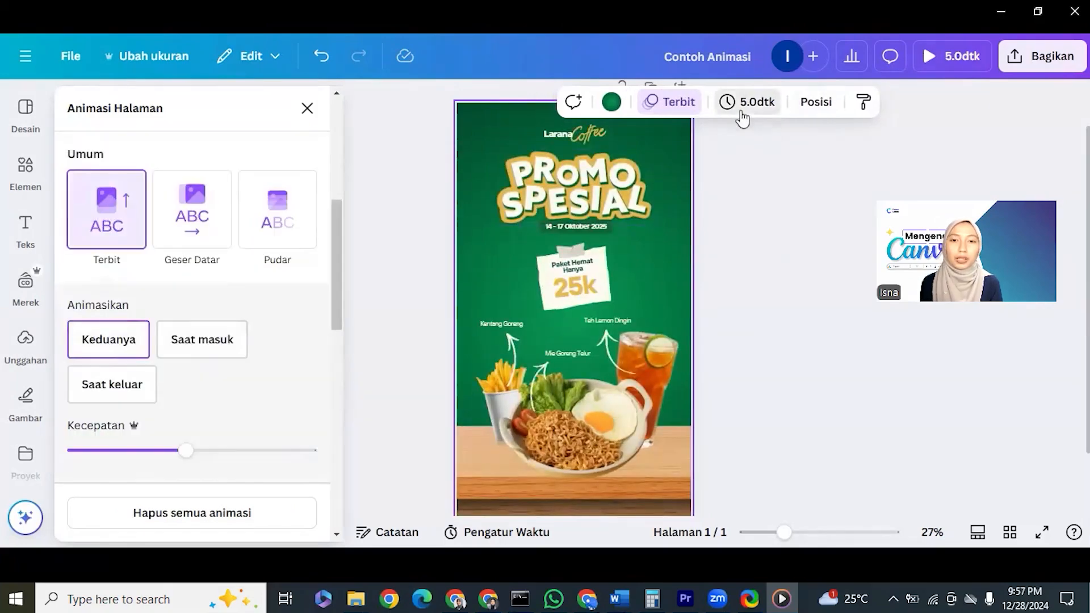
# Set the page duration to 7 seconds and play the full preview of the poster
pyautogui.click(741, 111)
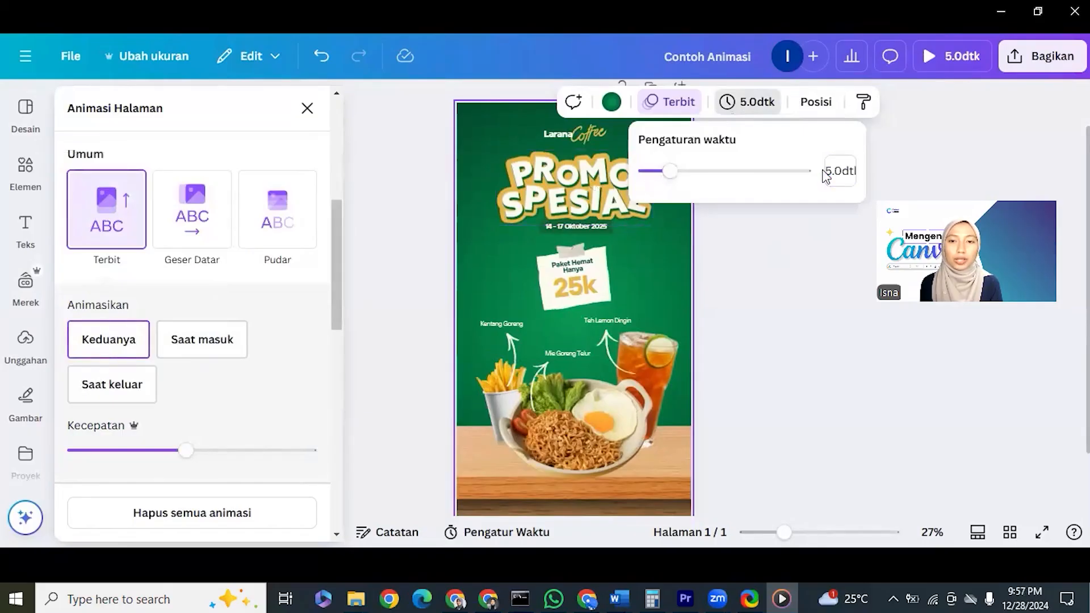
pyautogui.moveTo(828, 170); pyautogui.dragTo(860, 166)
pyautogui.write('7')
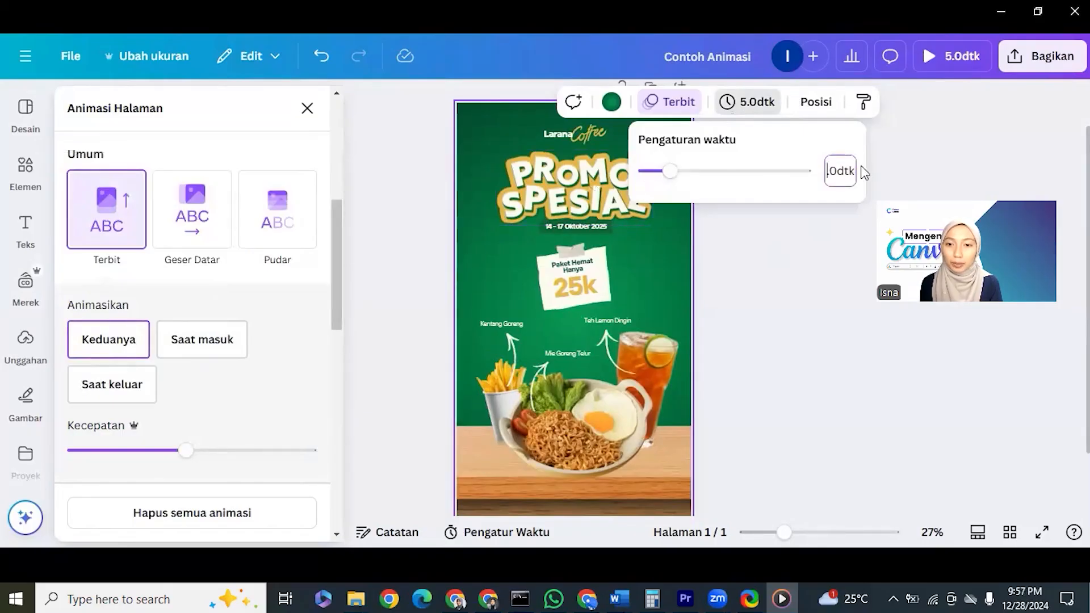
pyautogui.press('Return')
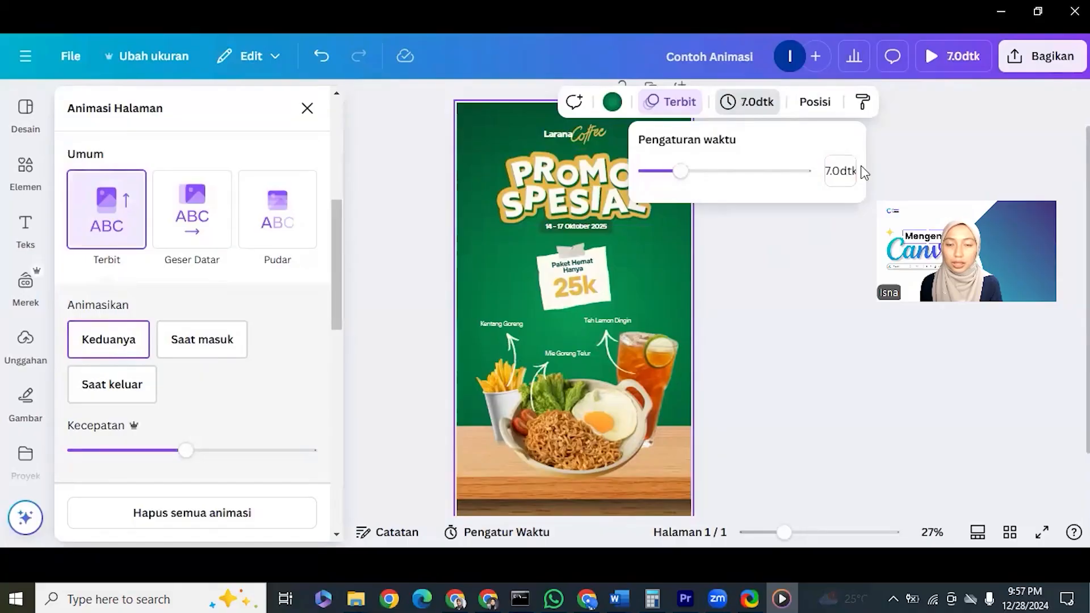
pyautogui.click(957, 61)
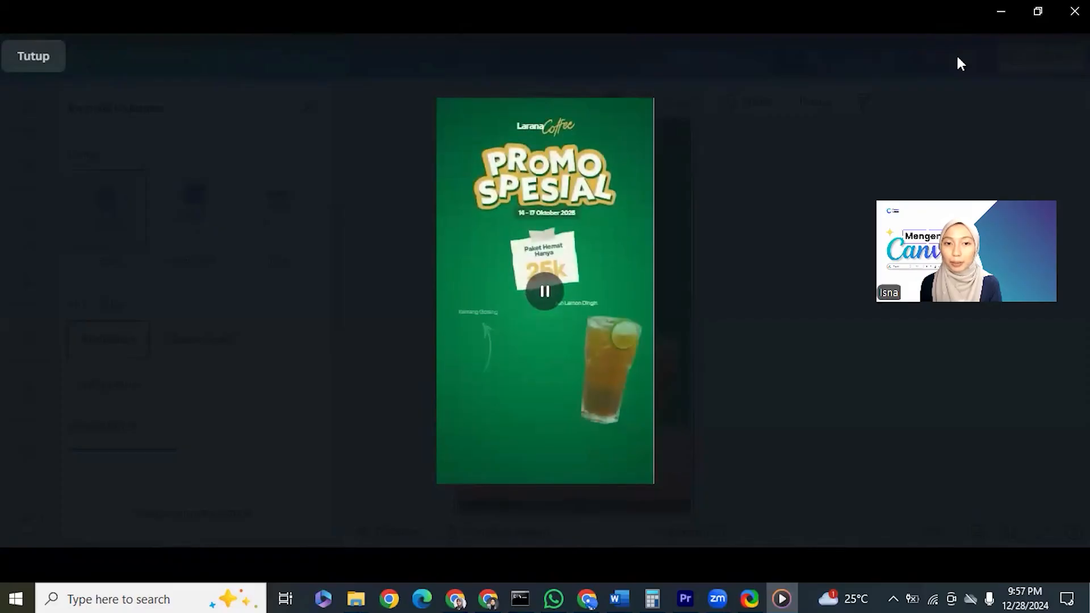
# Close the preview and download the design as an MP4 video at 1080p (HD)
pyautogui.press('Escape')
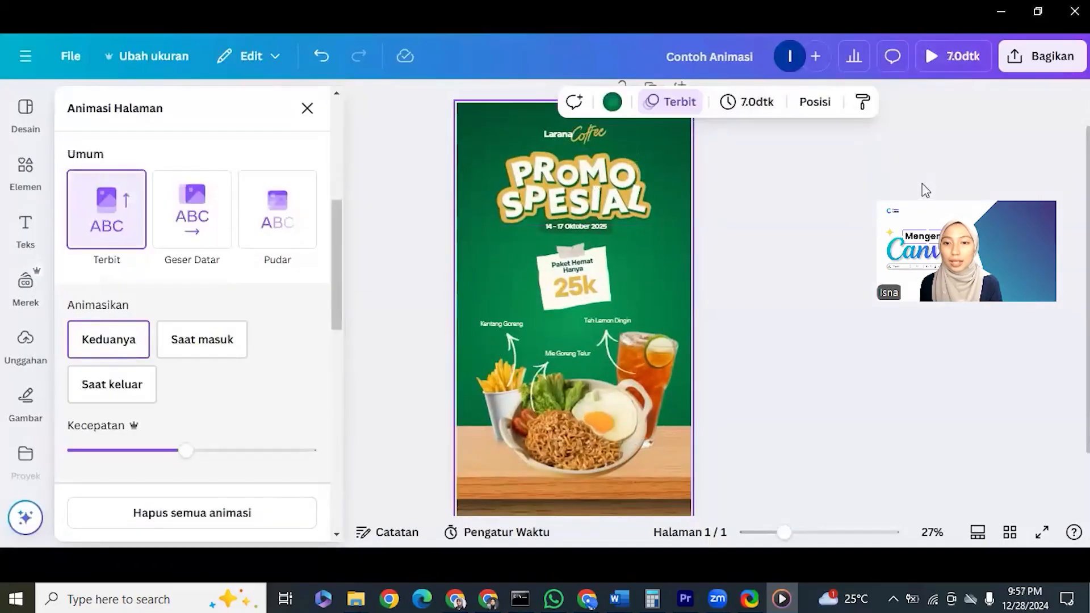
pyautogui.click(1063, 50)
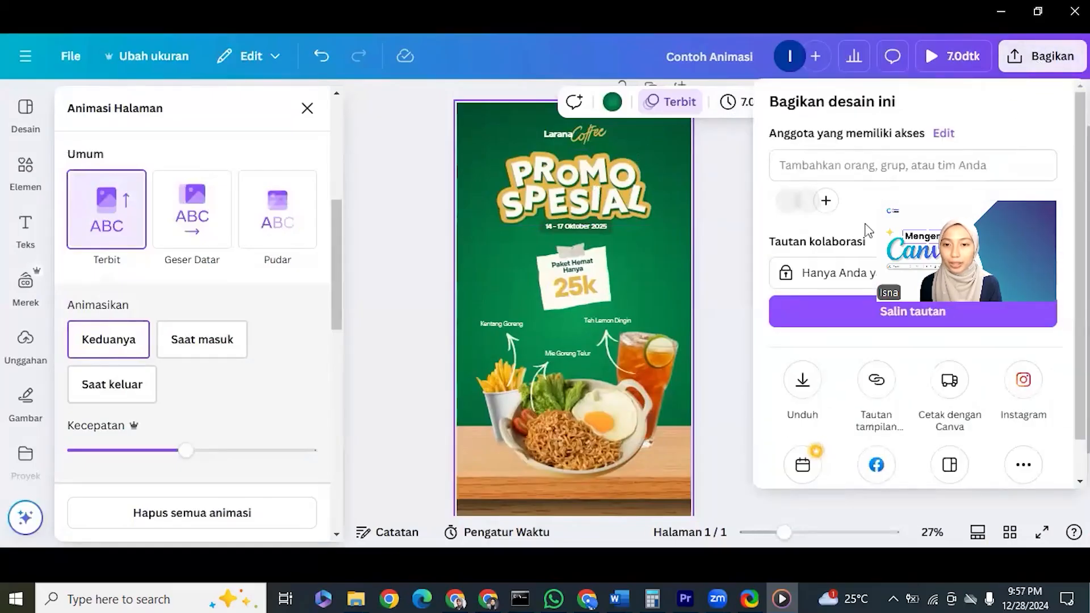
pyautogui.click(806, 381)
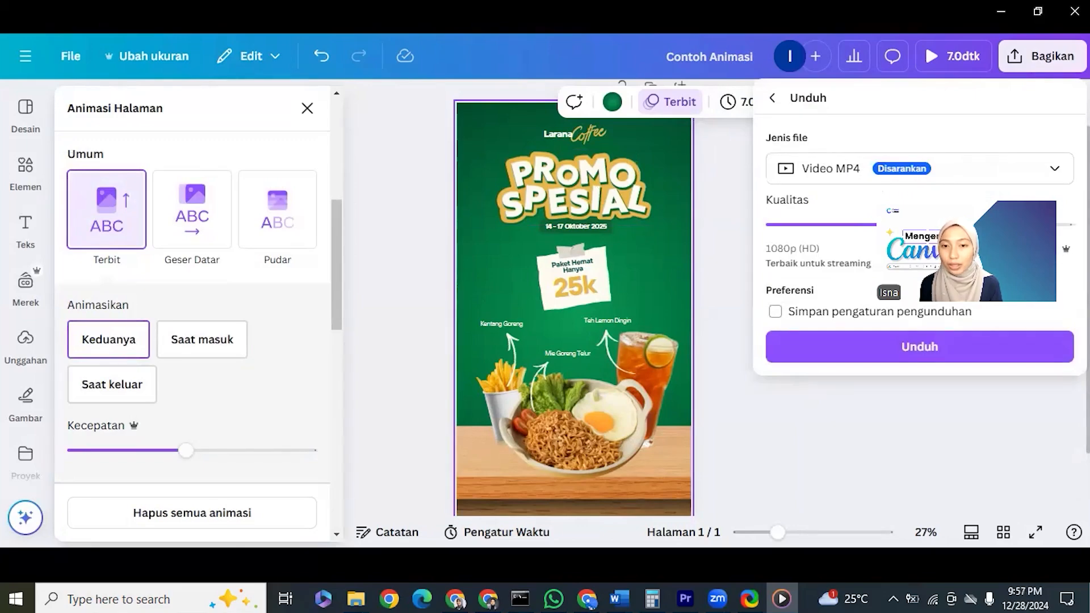
pyautogui.moveTo(1067, 225)
pyautogui.mouseDown()
pyautogui.moveTo(823, 234)
pyautogui.moveTo(1067, 225)
pyautogui.mouseUp()
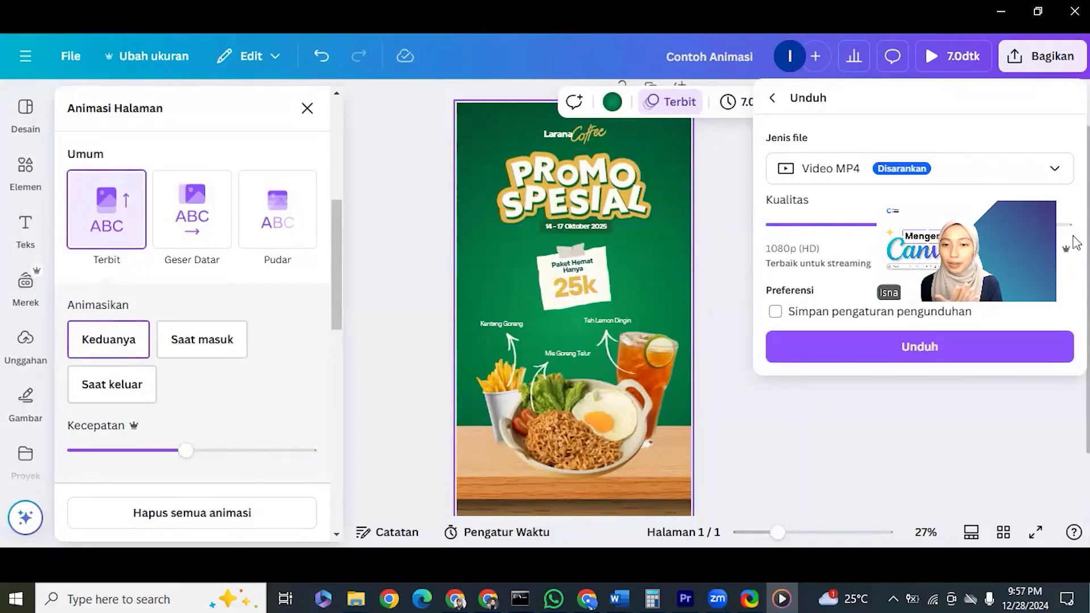
pyautogui.click(877, 349)
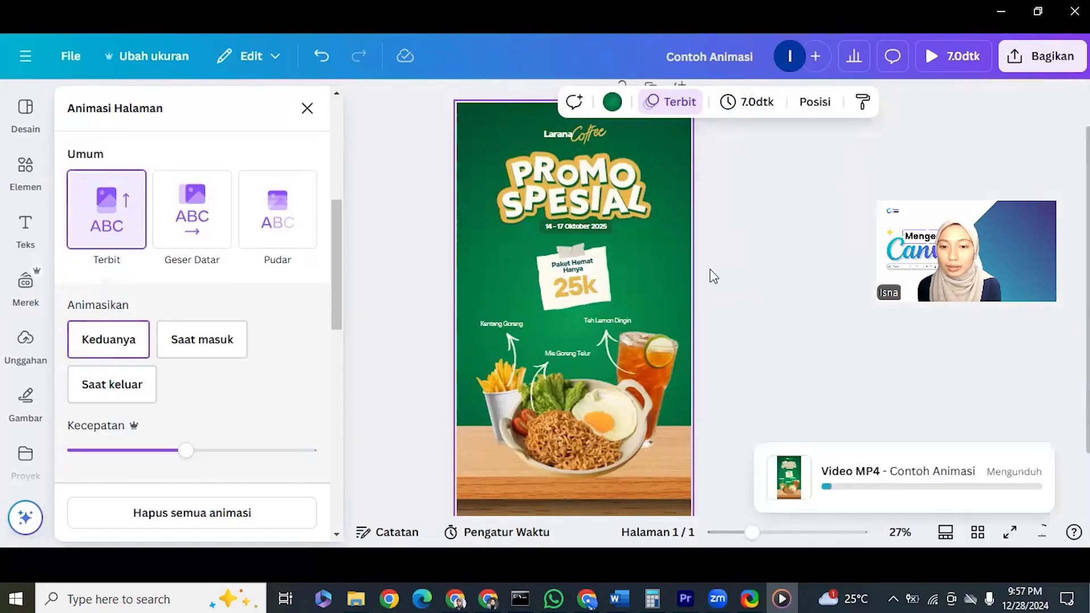
# Search the elements for "music backsound", filter to audio, and open the AI Music app by Muzaic
pyautogui.click(410, 236)
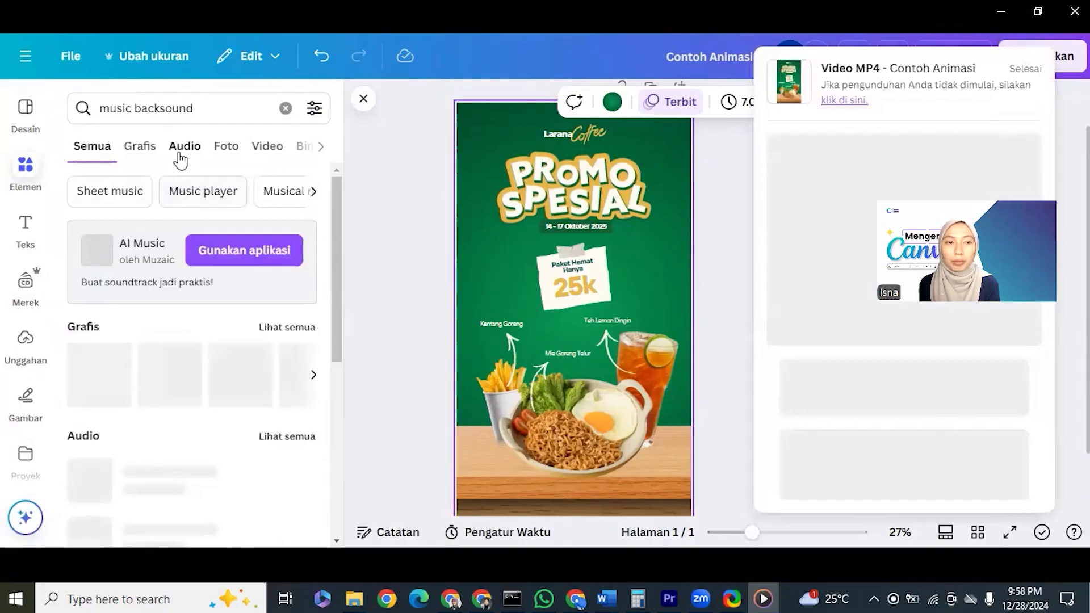
pyautogui.click(181, 159)
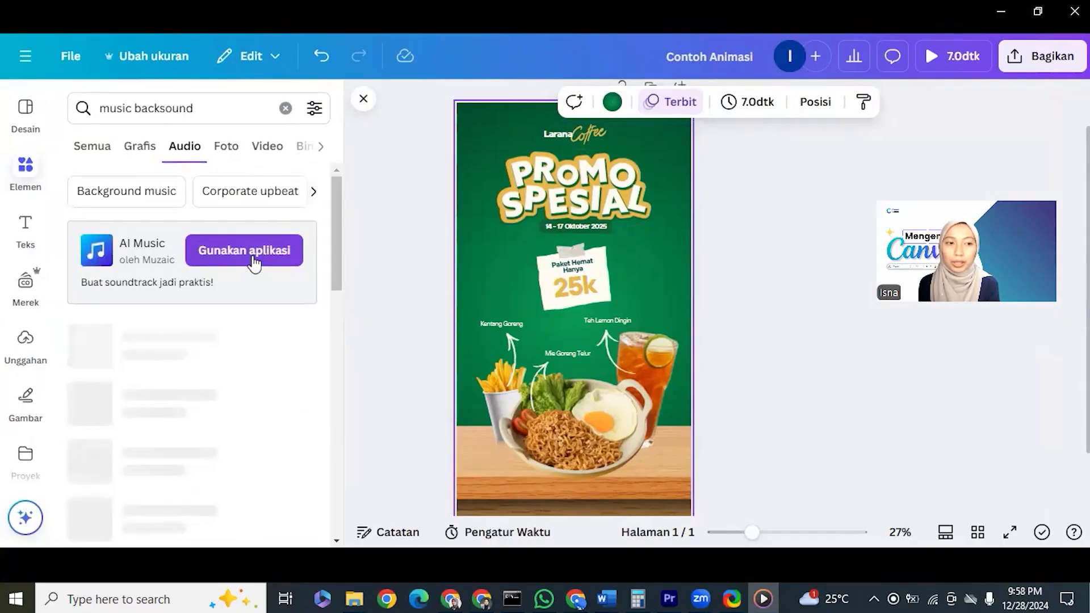
pyautogui.click(254, 262)
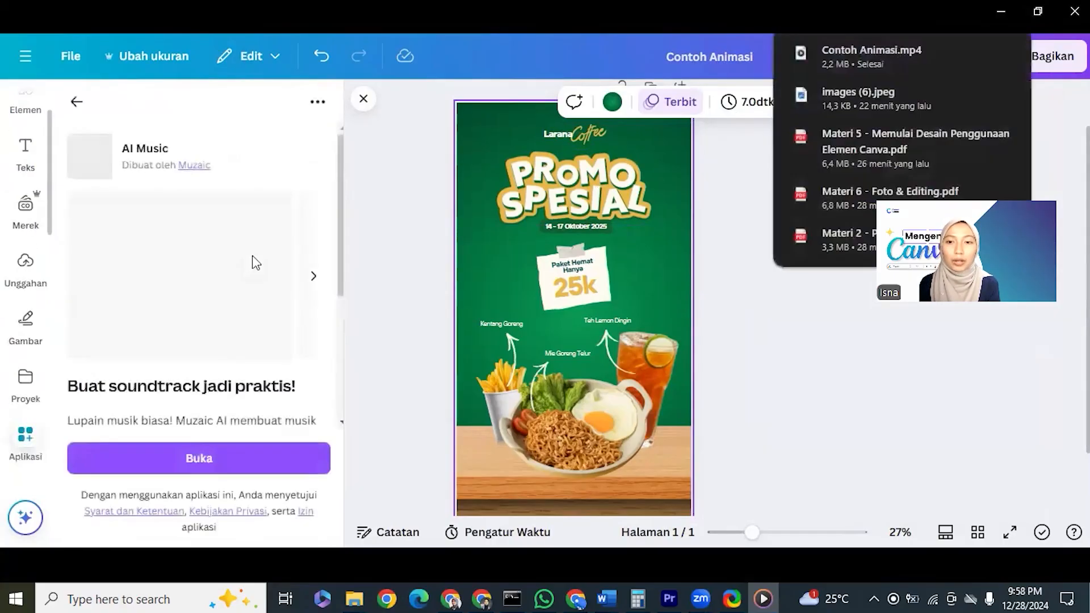
pyautogui.click(265, 462)
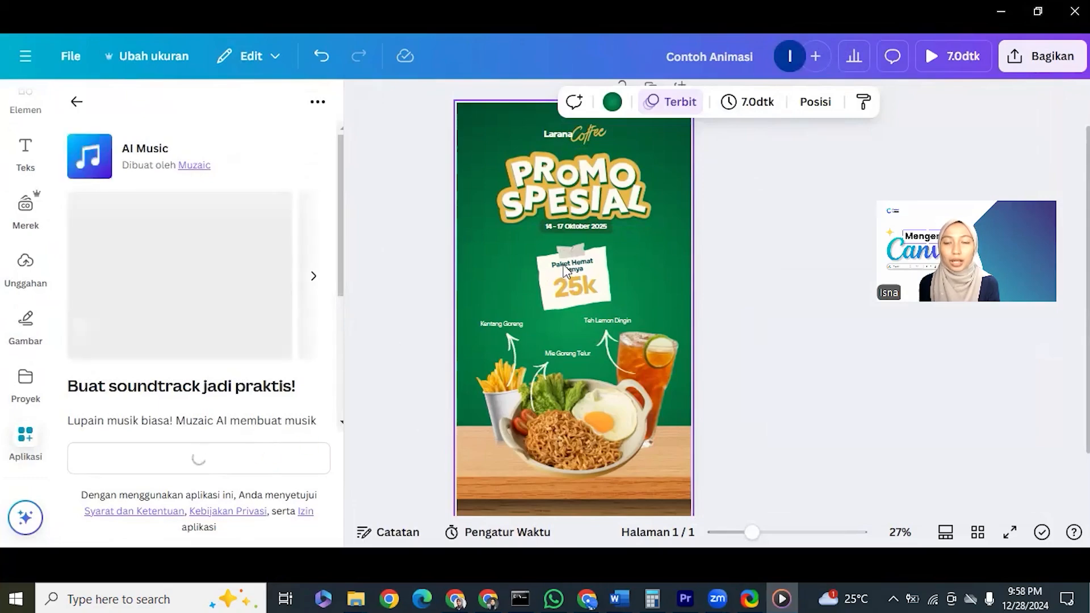
pyautogui.scroll(-3, 231, 366)
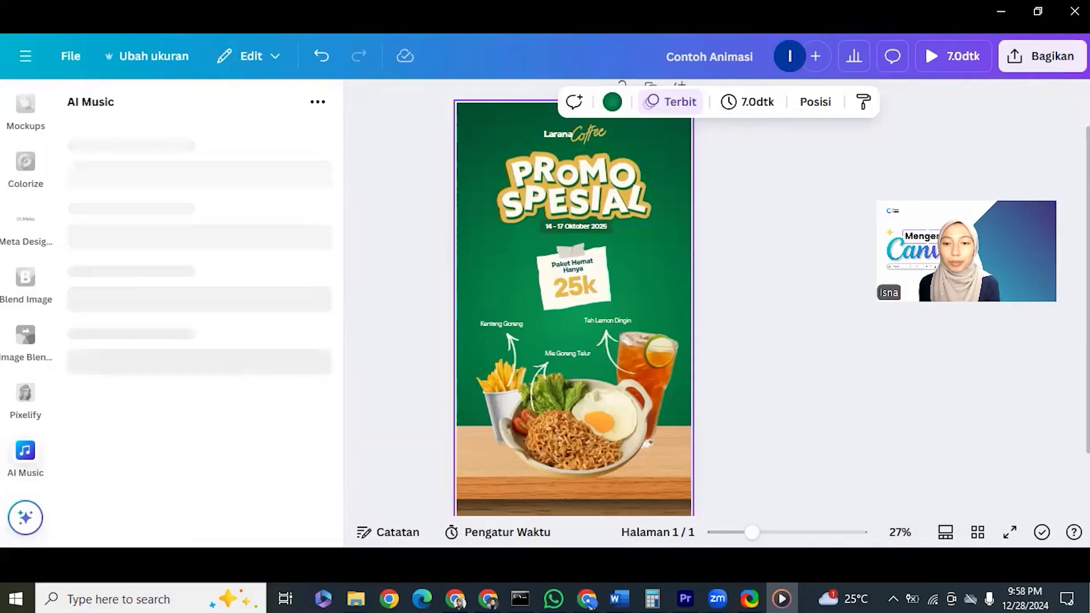
pyautogui.hotkey('alt', 'Tab')
pyautogui.scroll(-5, 272, 307)
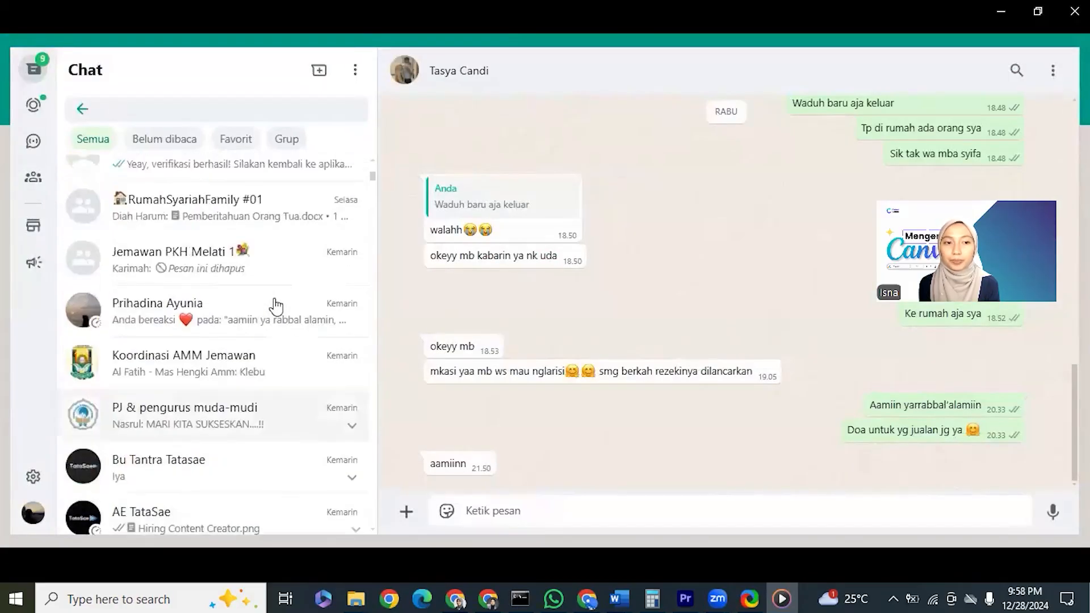
pyautogui.hotkey('alt', 'Tab')
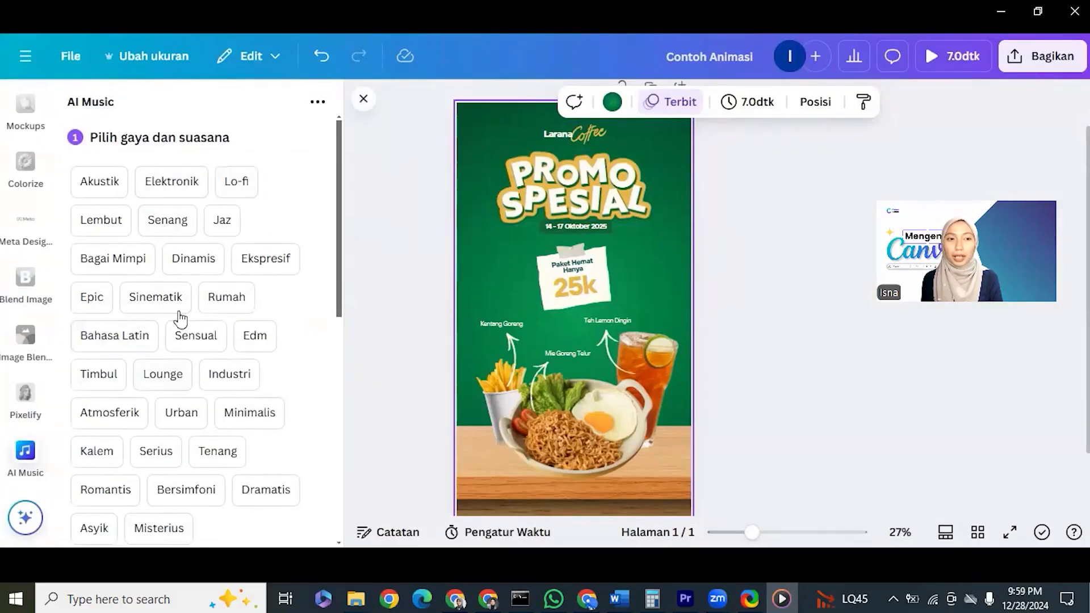
# Choose the Asyik style in AI Music and set the music duration to 7 seconds
pyautogui.scroll(-3, 175, 311)
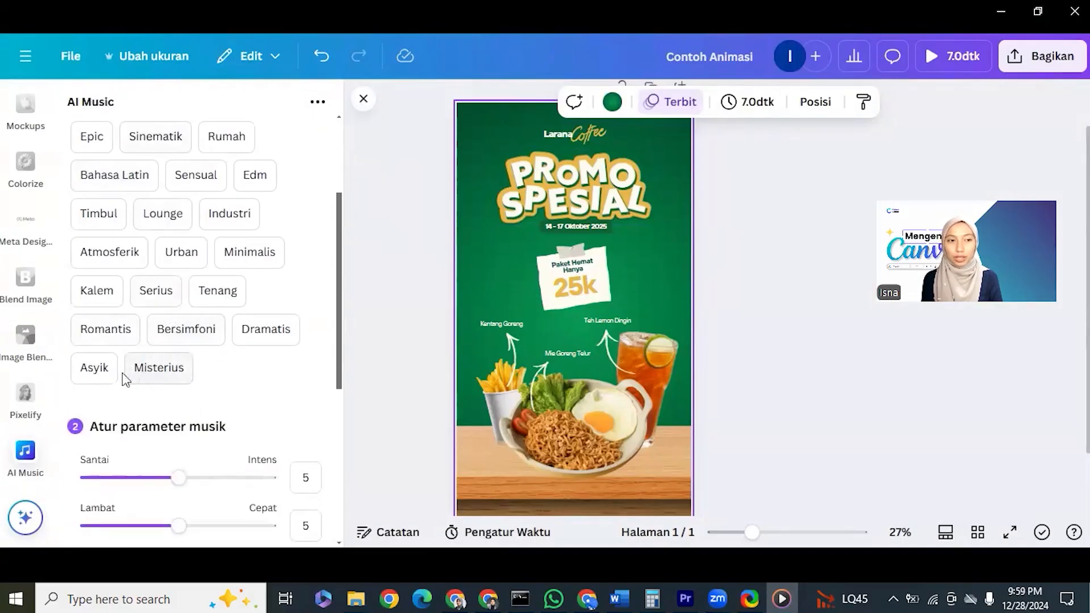
pyautogui.click(101, 376)
pyautogui.scroll(-5, 239, 356)
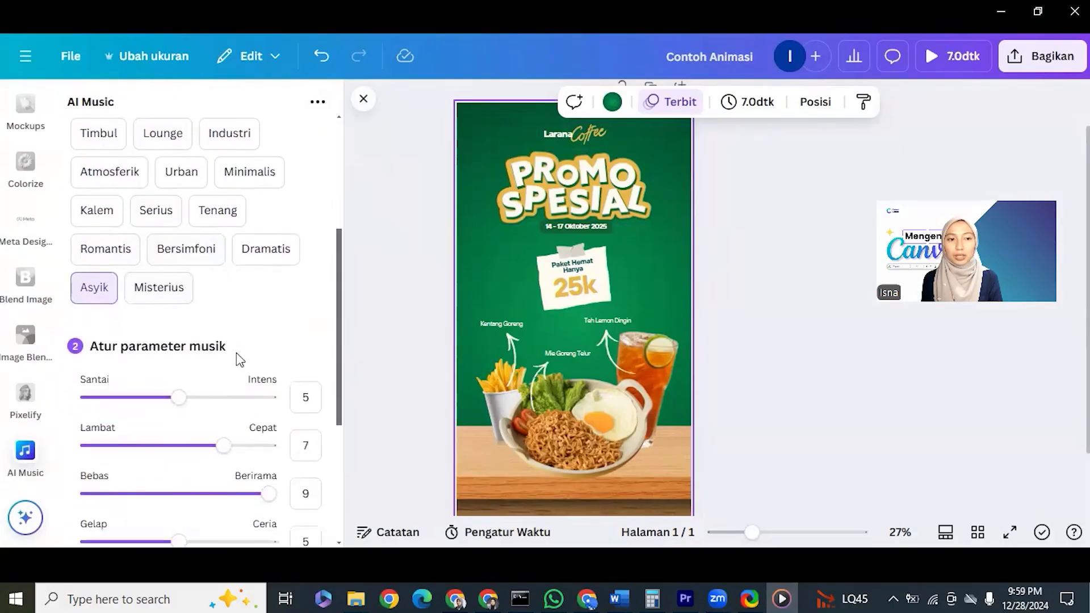
pyautogui.scroll(-1, 246, 359)
pyautogui.click(134, 457)
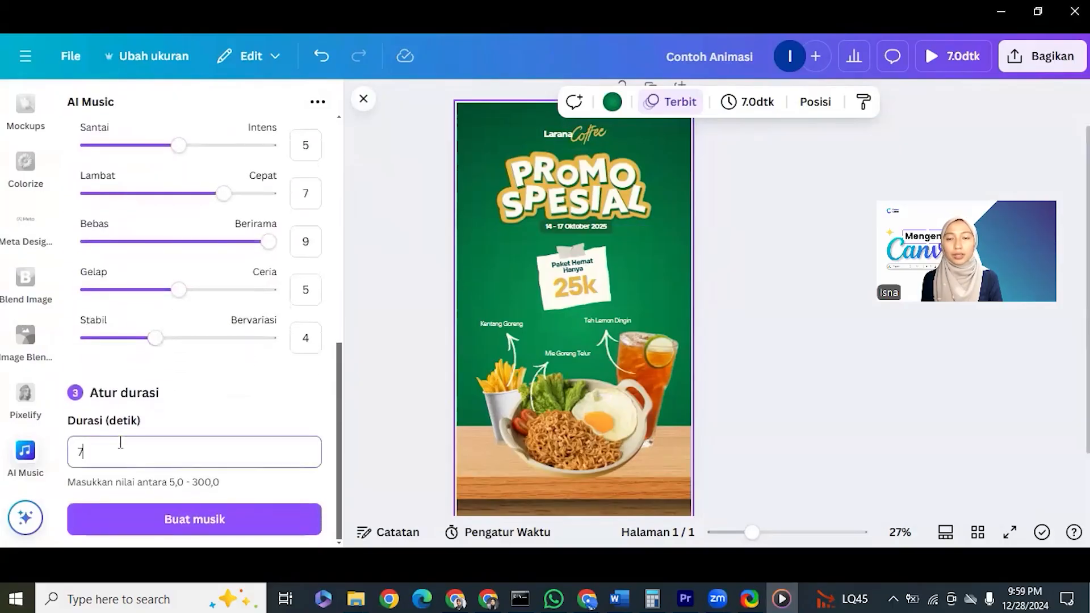
pyautogui.write('7')
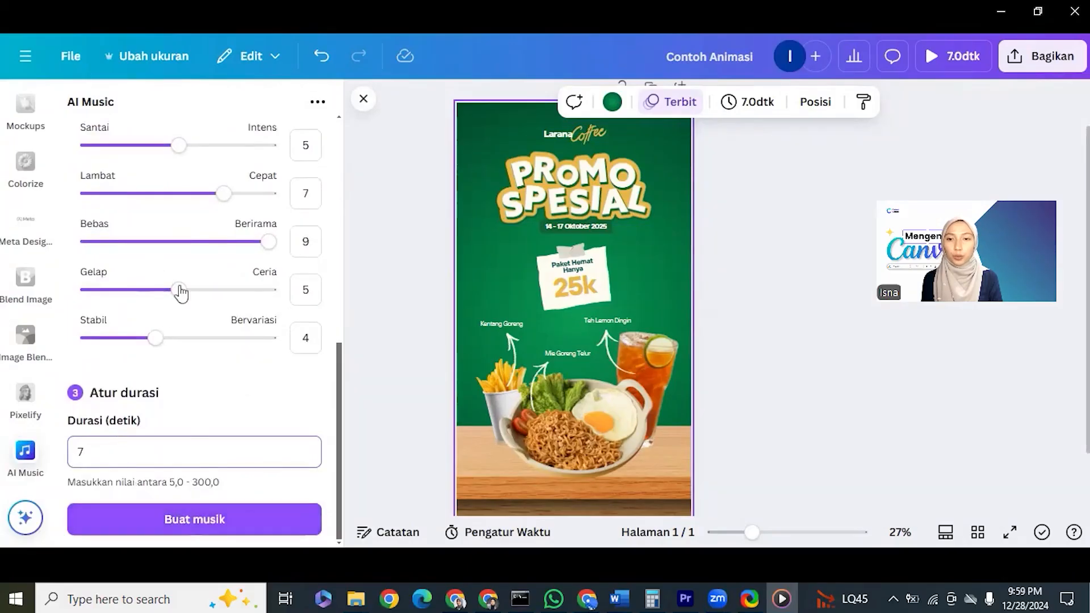
# Set Santai–Intens to 3, Bebas–Berirama to 8 and Gelap–Ceria to 7, and generate the music into the design
pyautogui.scroll(2, 178, 289)
pyautogui.moveTo(183, 373); pyautogui.dragTo(224, 375)
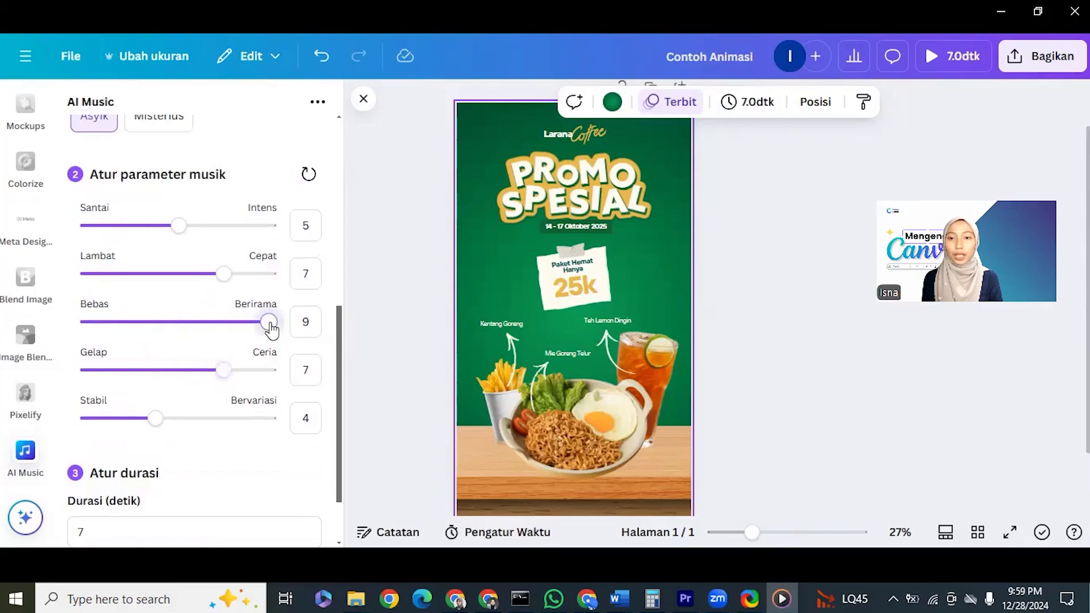
pyautogui.moveTo(270, 324); pyautogui.dragTo(257, 325)
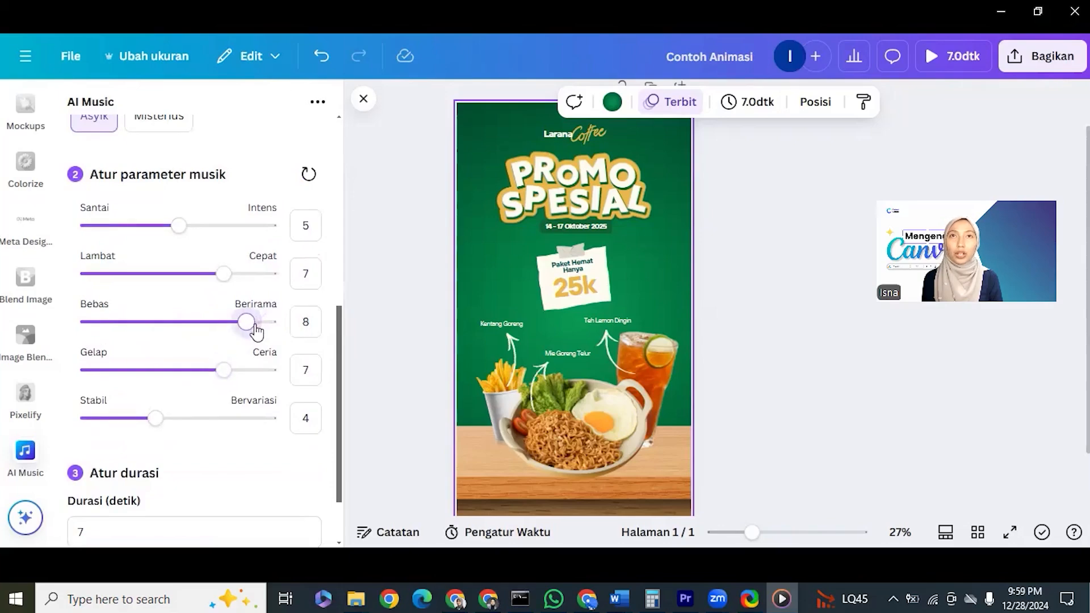
pyautogui.moveTo(179, 225); pyautogui.dragTo(132, 226)
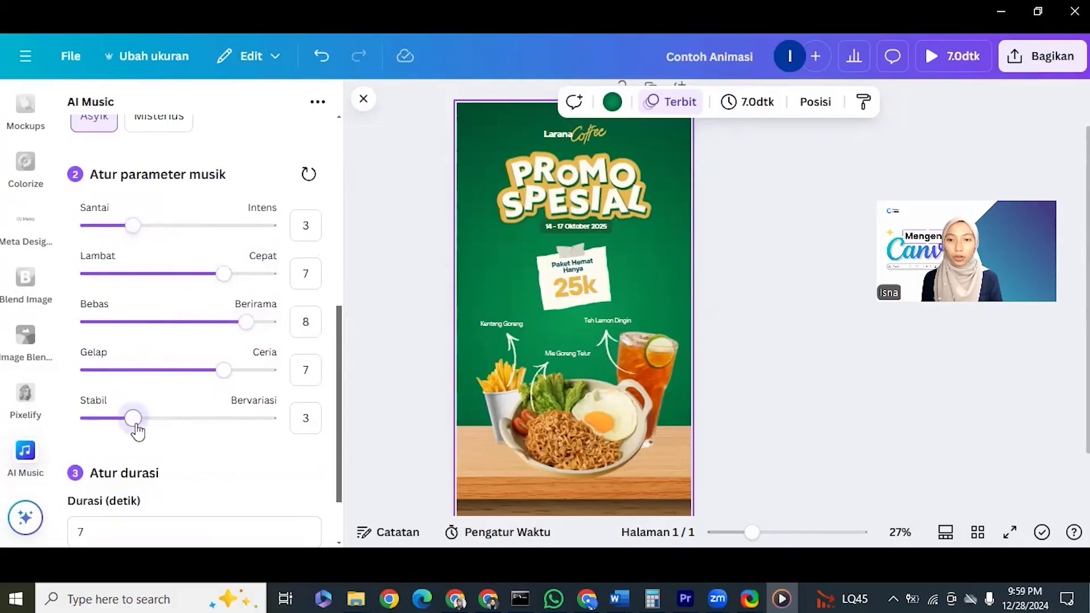
pyautogui.scroll(-2, 208, 387)
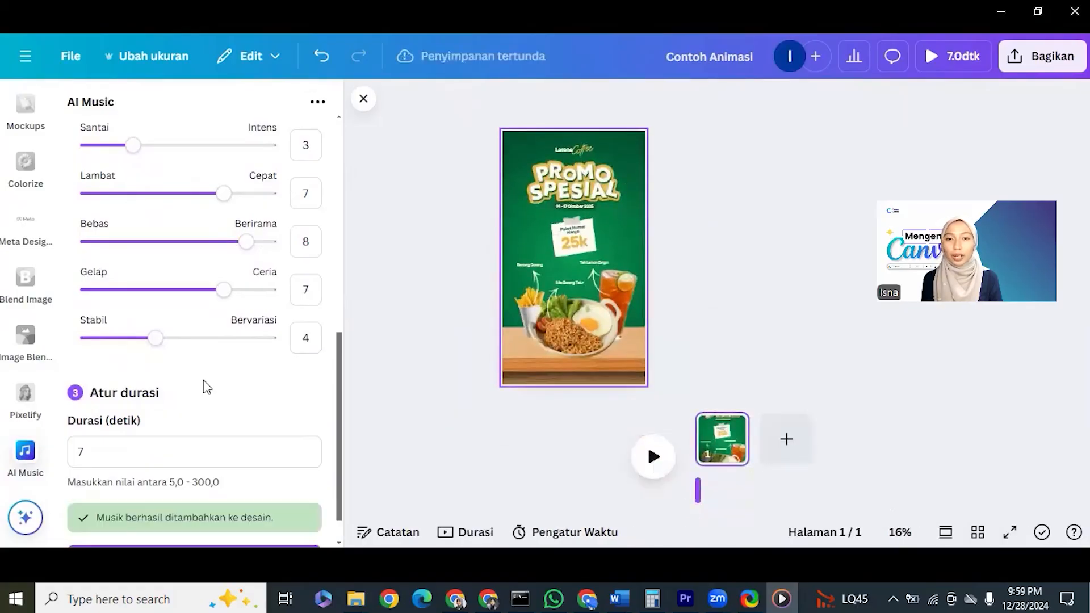
# Play the poster with the generated music and select its audio track in the timeline
pyautogui.click(655, 456)
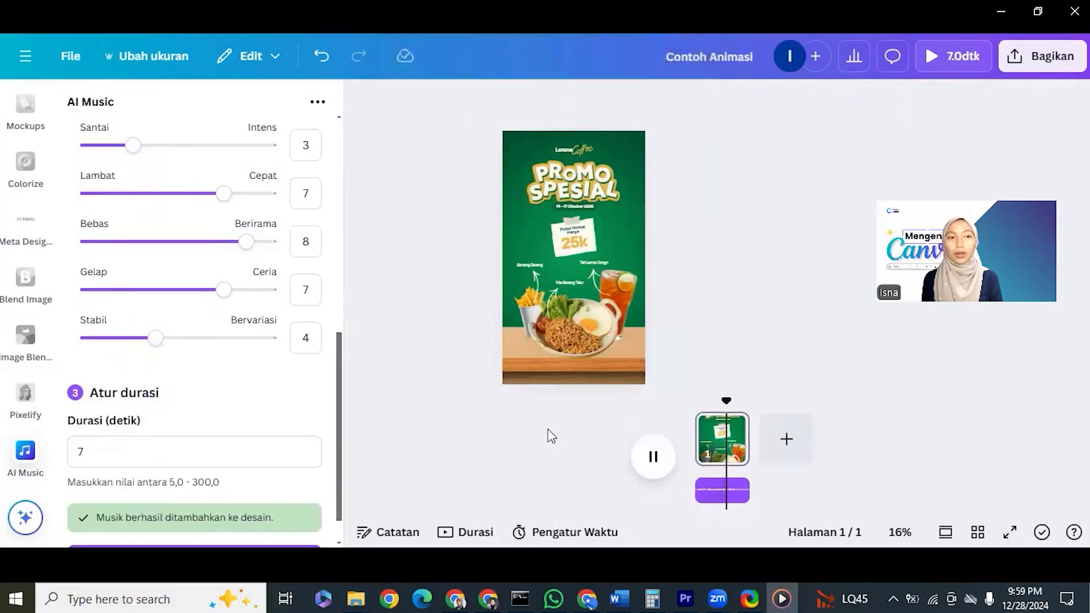
pyautogui.scroll(-1, 220, 386)
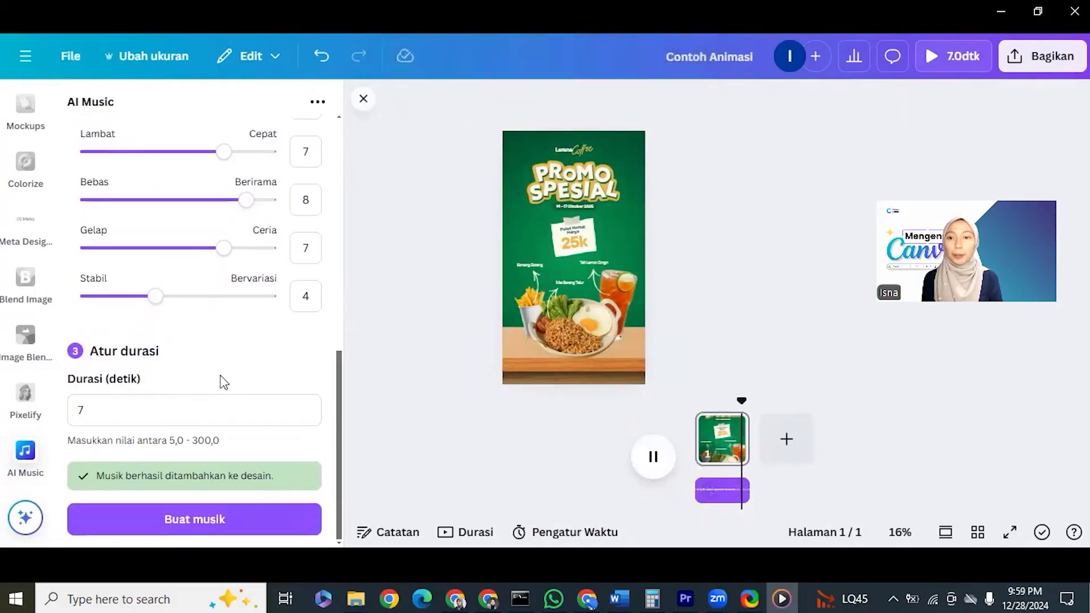
pyautogui.click(728, 492)
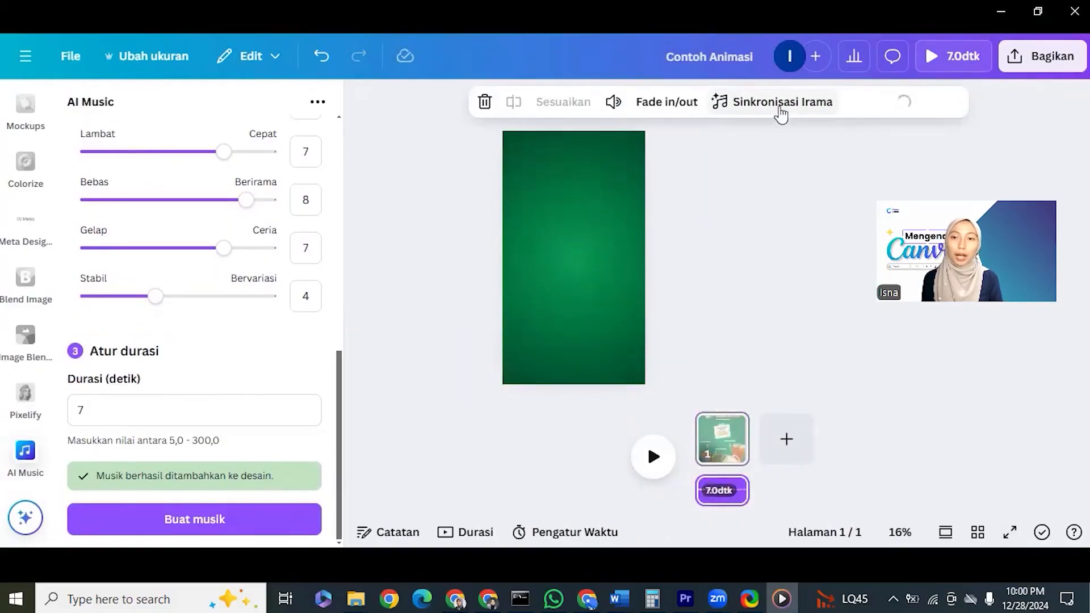
# Reset the AI Music style choice and delete the generated music track from the timeline
pyautogui.scroll(1, 196, 356)
pyautogui.scroll(10, 196, 356)
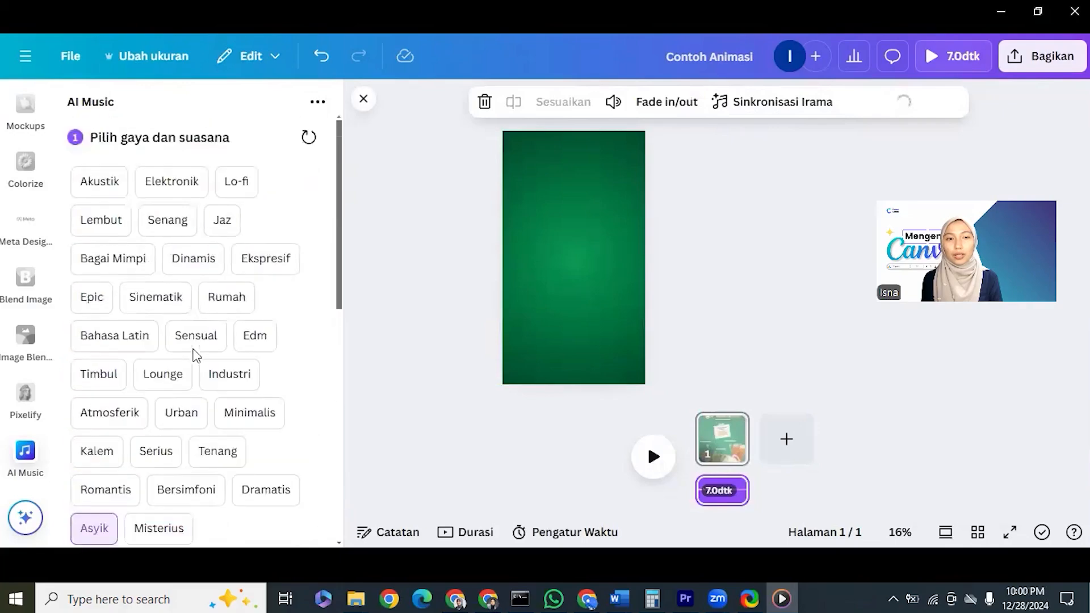
pyautogui.click(308, 138)
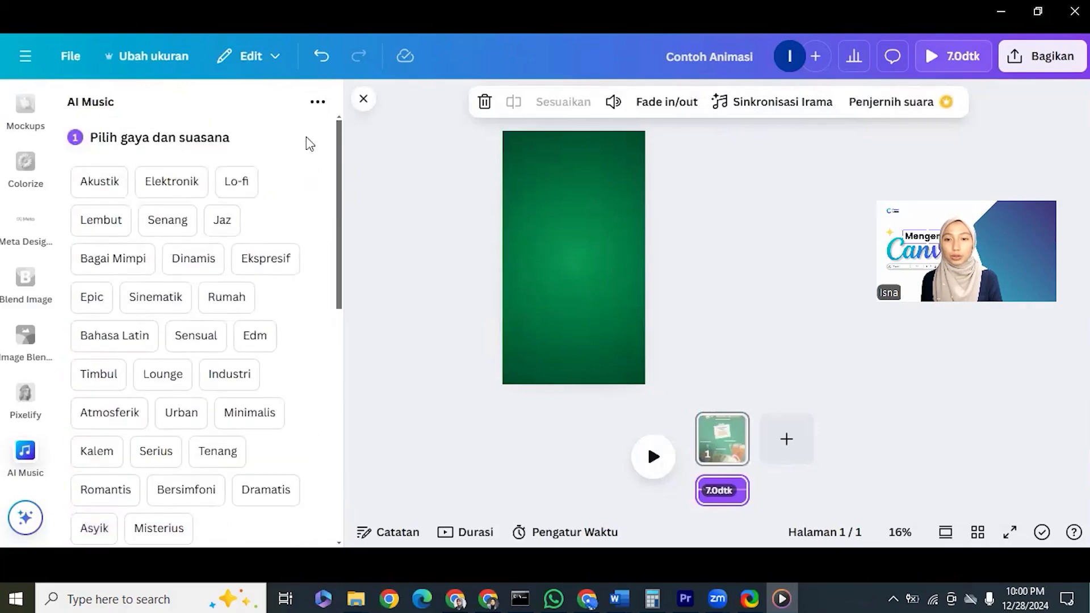
pyautogui.click(364, 99)
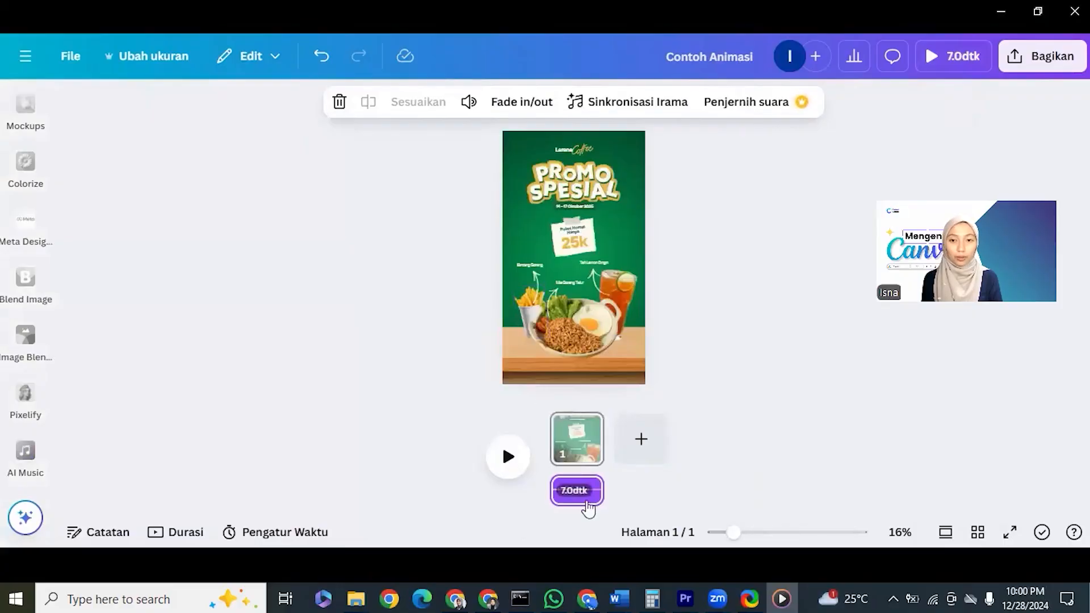
pyautogui.click(586, 503)
pyautogui.click(583, 507)
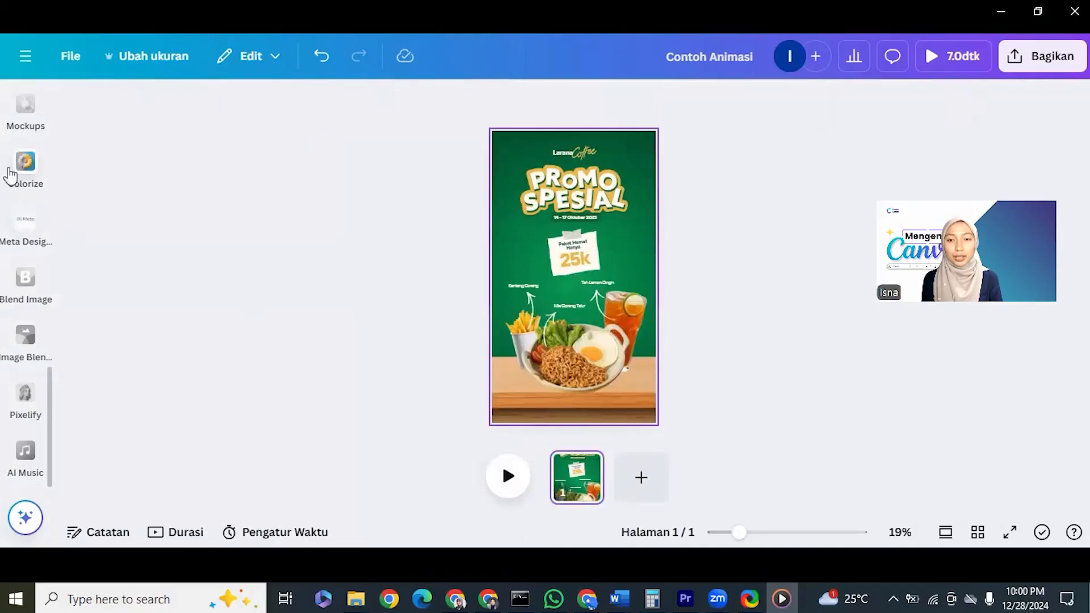
# Return to the "music backsound" audio results, play the first Atmosphere Outdoor track and browse the other tracks
pyautogui.scroll(10, 7, 175)
pyautogui.click(13, 221)
pyautogui.scroll(3, 14, 221)
pyautogui.click(13, 238)
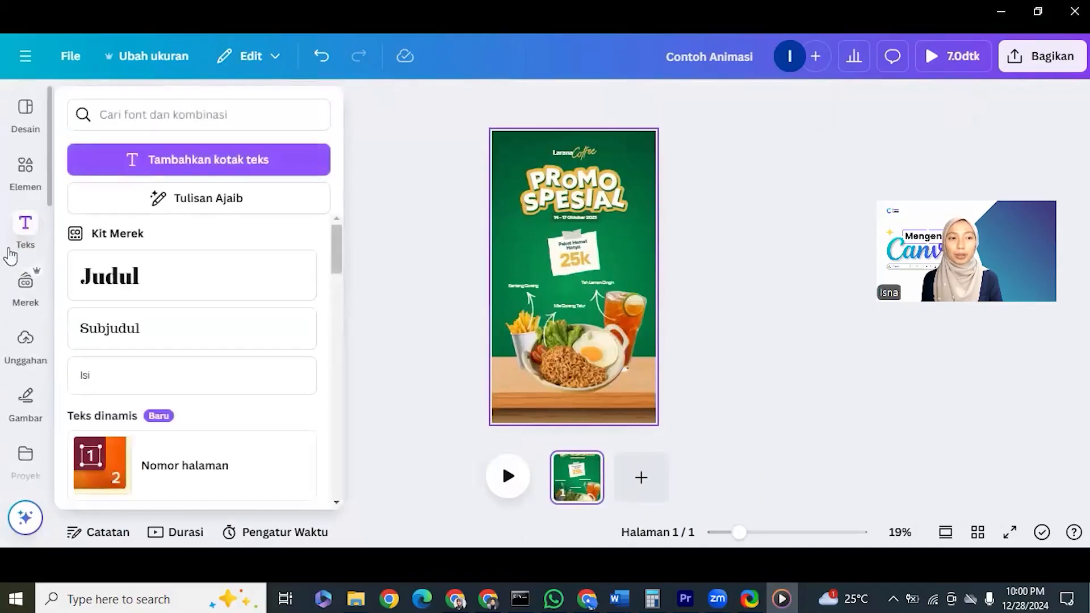
pyautogui.click(21, 179)
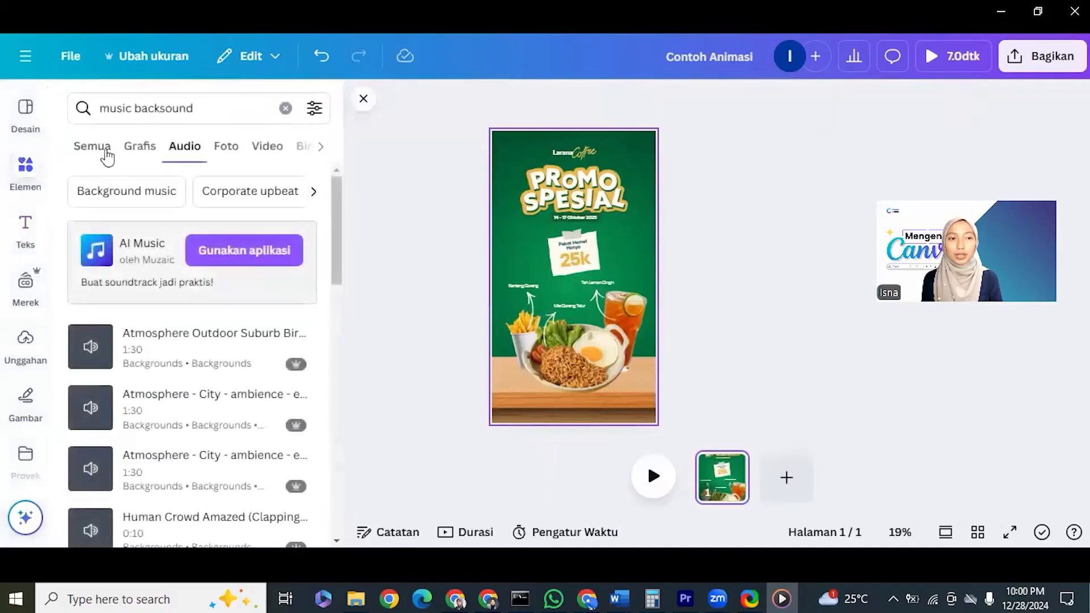
pyautogui.click(88, 349)
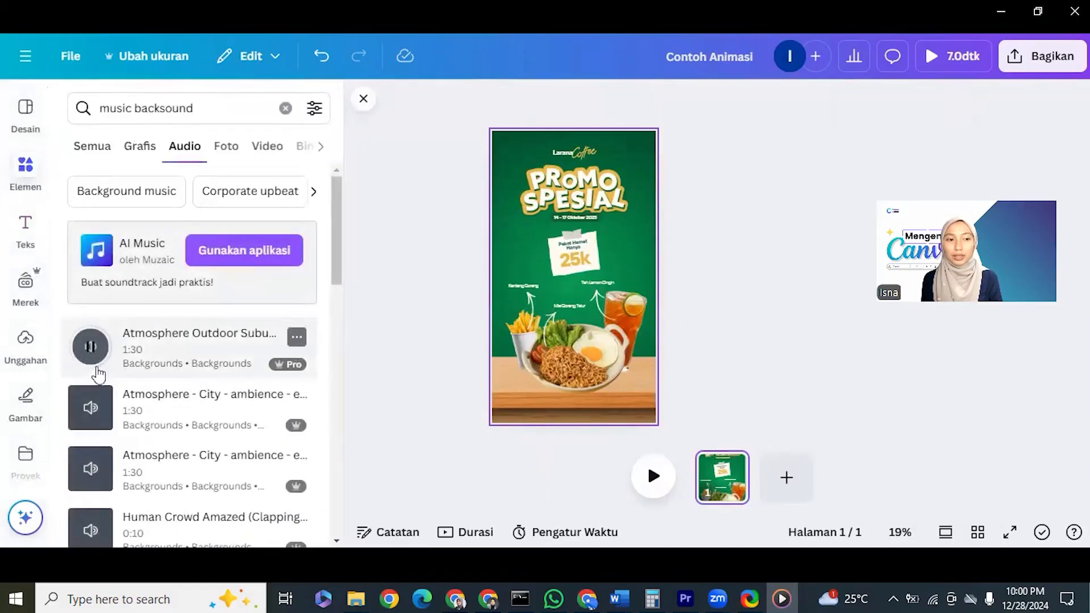
pyautogui.scroll(-10, 256, 420)
pyautogui.scroll(-10, 268, 409)
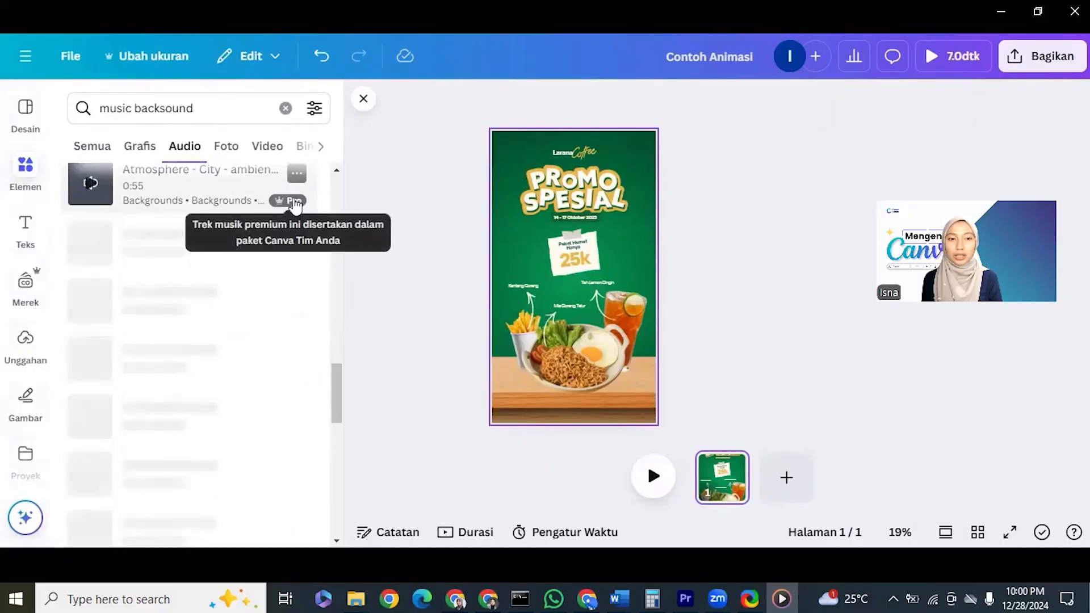
pyautogui.scroll(-2, 281, 331)
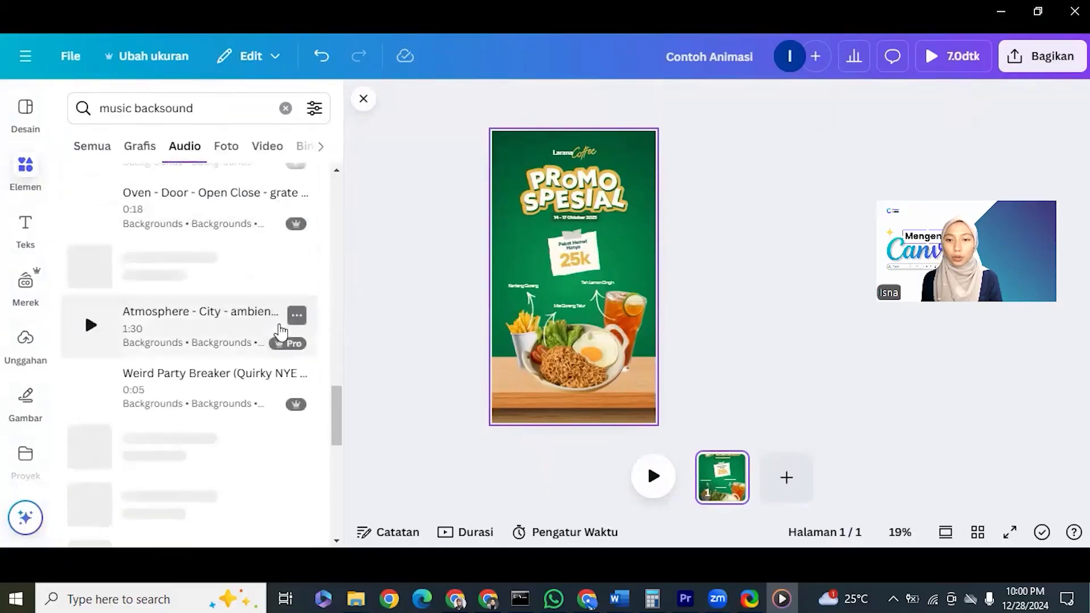
pyautogui.scroll(-5, 262, 429)
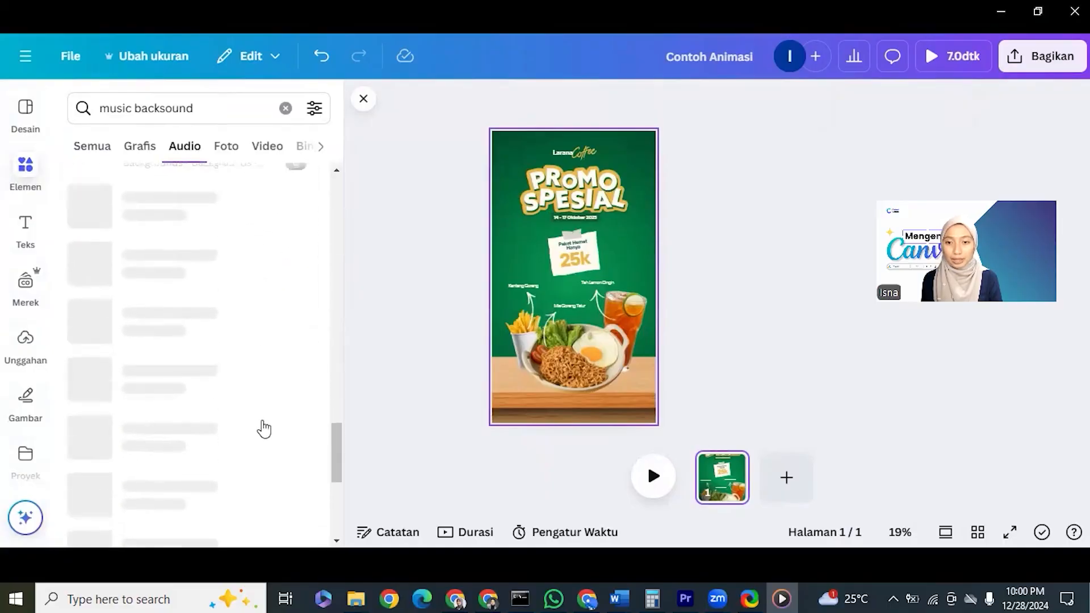
pyautogui.scroll(3, 264, 429)
# In a new browser tab, search the web for "audio background free pixabay" and open Pixabay's royalty-free music page
pyautogui.hotkey('ctrl', 't')
pyautogui.write('audio backg')
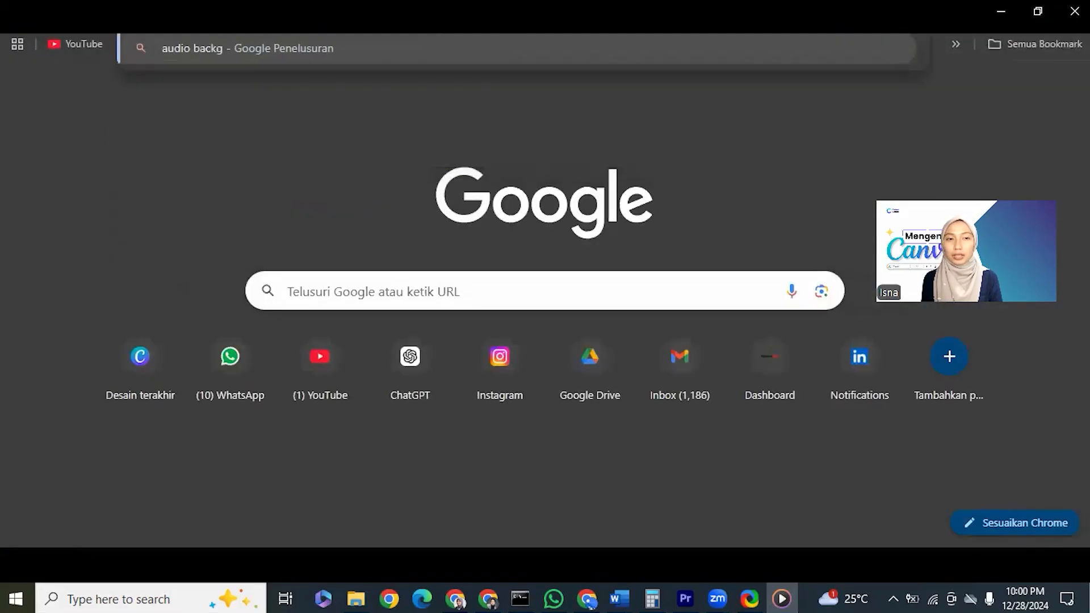
pyautogui.write('round free')
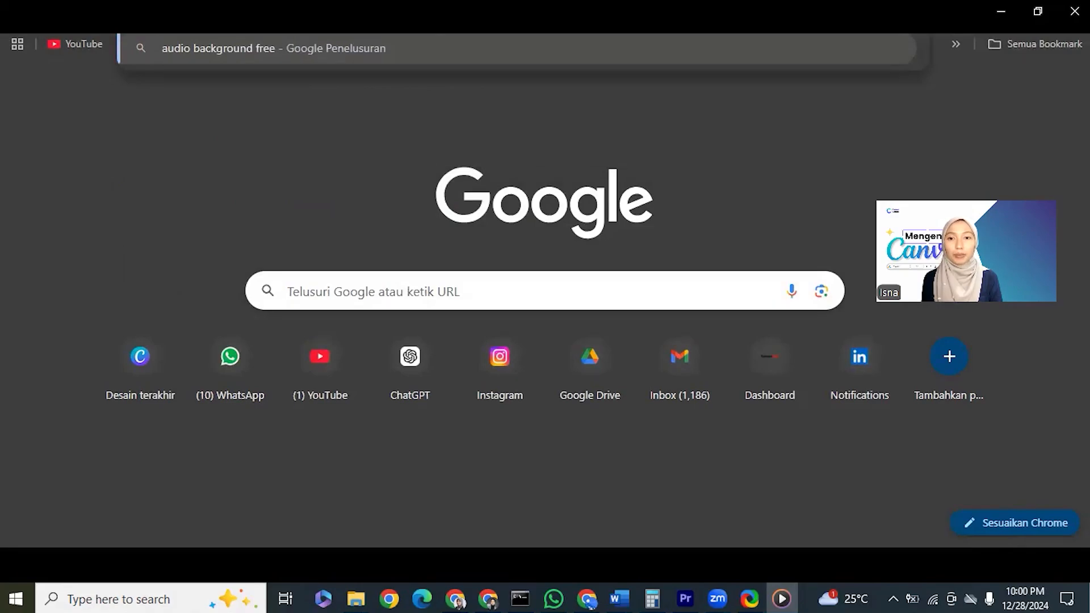
pyautogui.write(' pixabay')
pyautogui.press('Return')
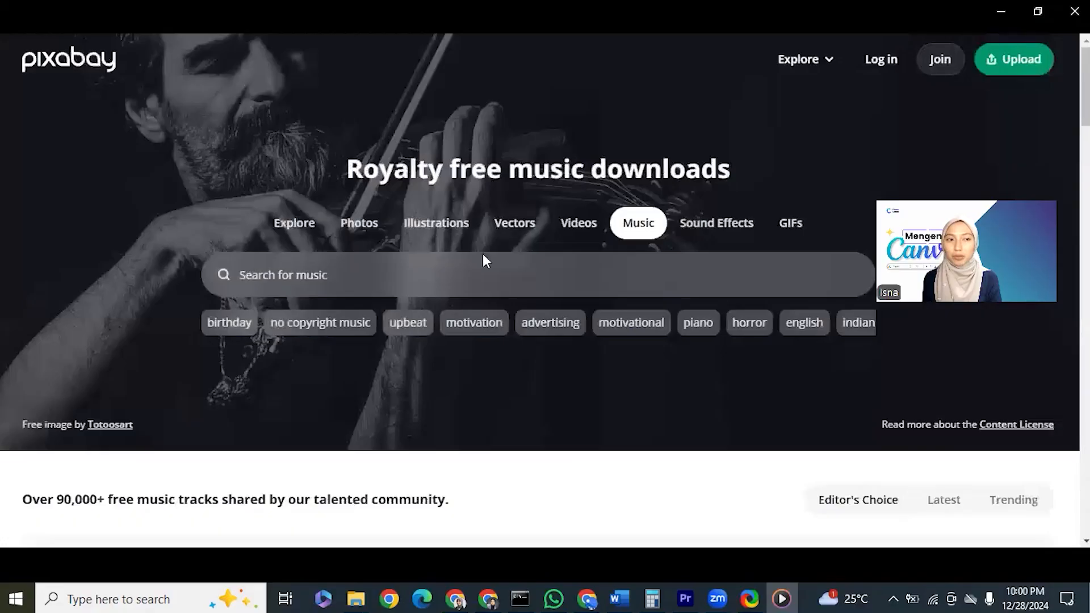
# Search Pixabay's music library for "food promo"
pyautogui.click(476, 274)
pyautogui.write('b')
pyautogui.click(476, 274)
pyautogui.write('proo')
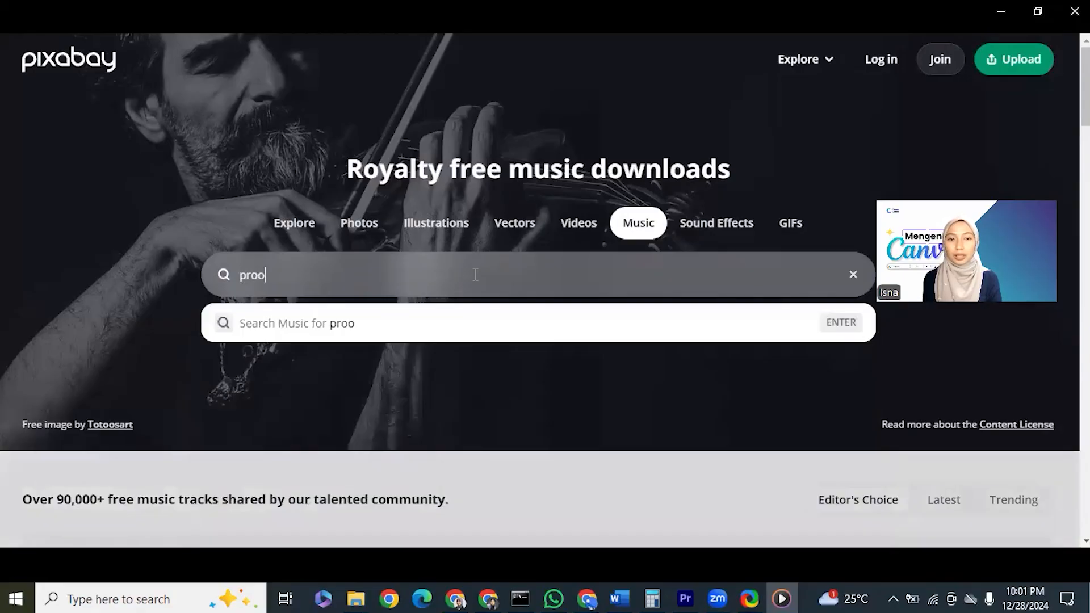
pyautogui.press('BackSpace')
pyautogui.write('food')
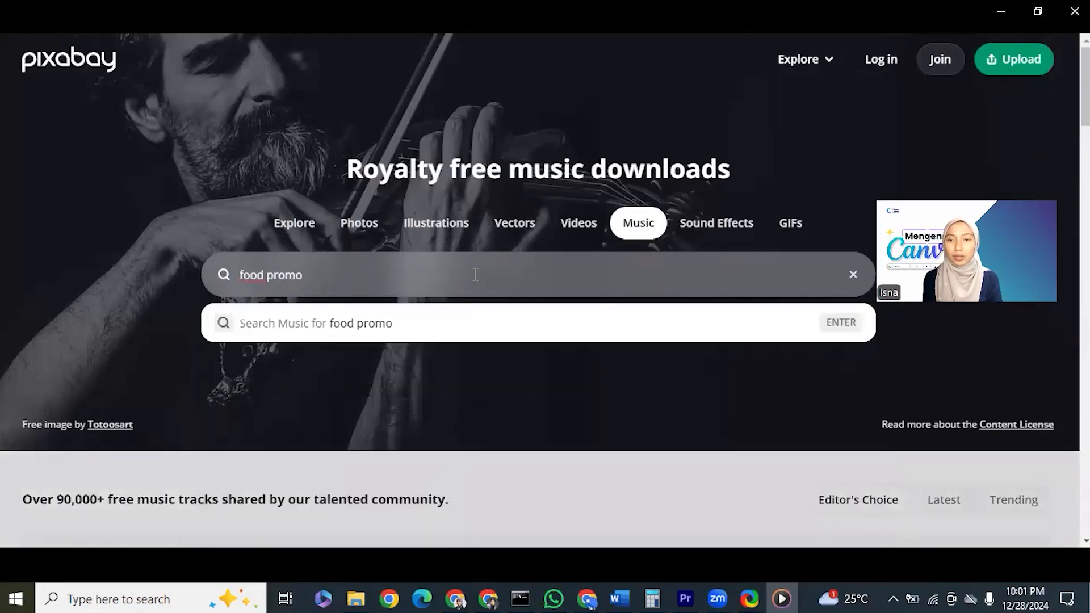
pyautogui.press('Return')
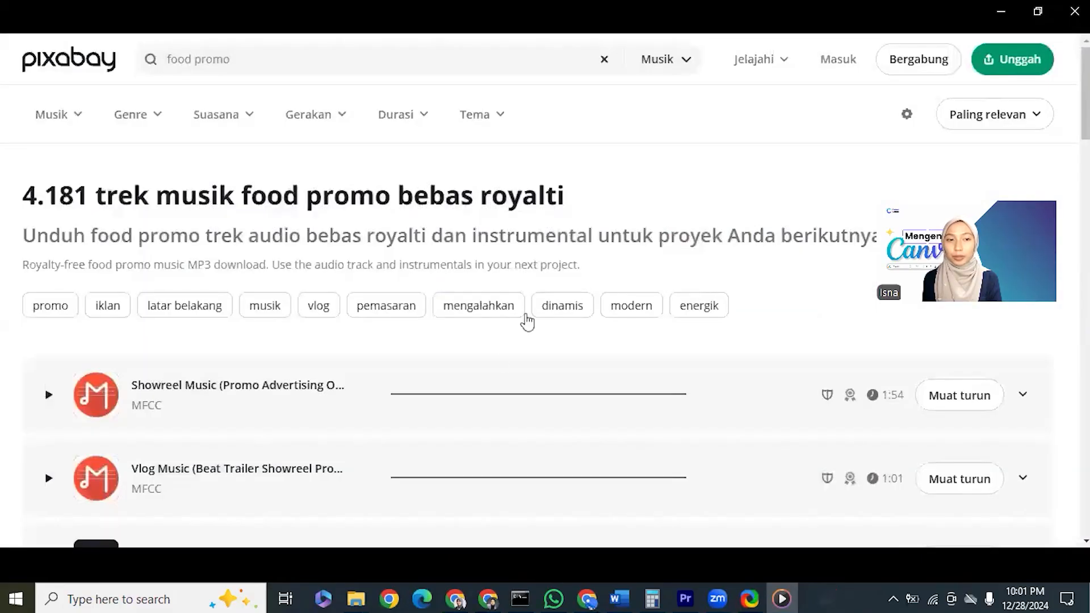
# Play the first Showreel Music result and the Promo Music (Dynamic Energetic Rhythmic) track from the Pixabay results
pyautogui.scroll(-3, 503, 391)
pyautogui.click(48, 154)
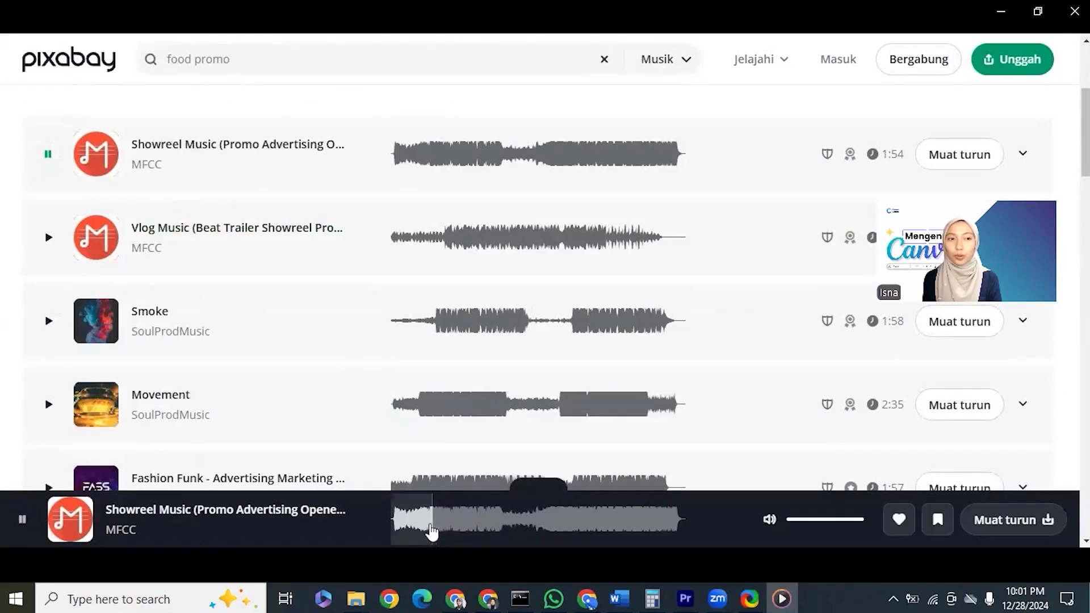
pyautogui.scroll(-10, 73, 369)
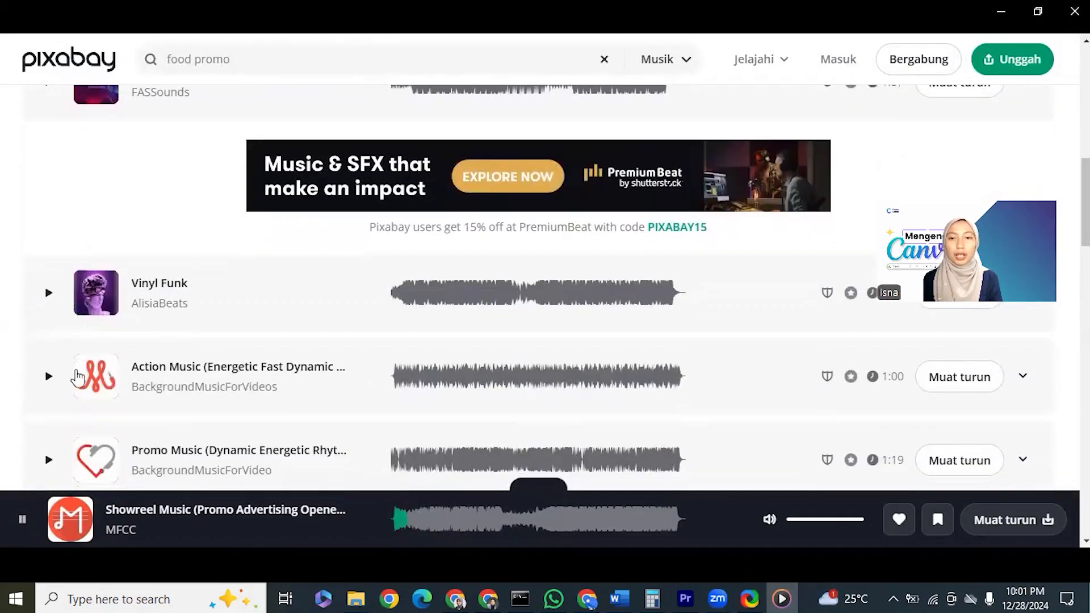
pyautogui.click(51, 308)
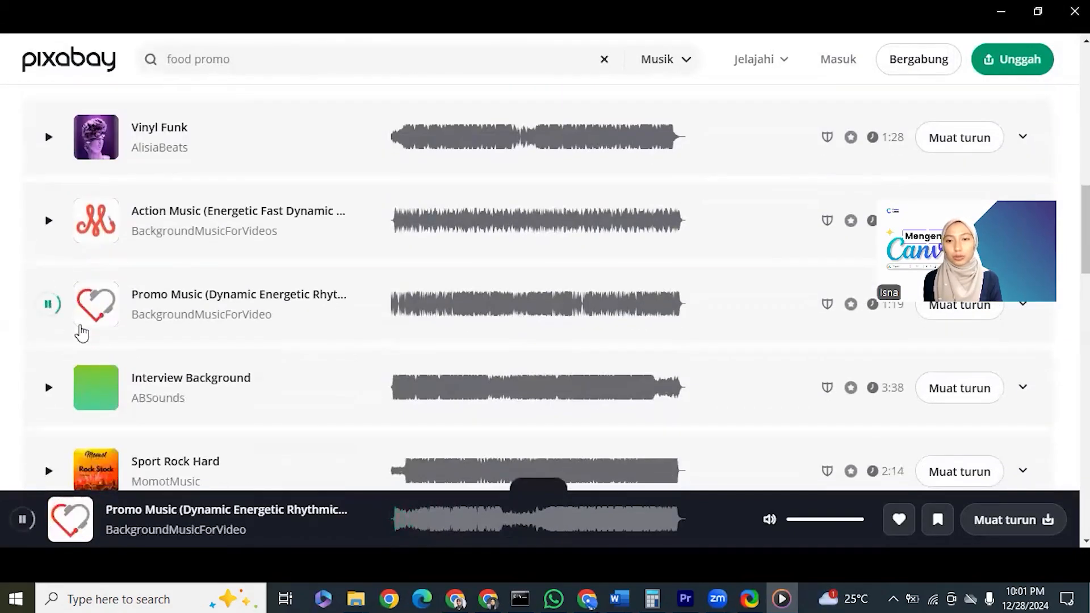
# Listen to the Promo Music track at several points of its waveform while browsing the rest of the results page
pyautogui.scroll(-7, 470, 348)
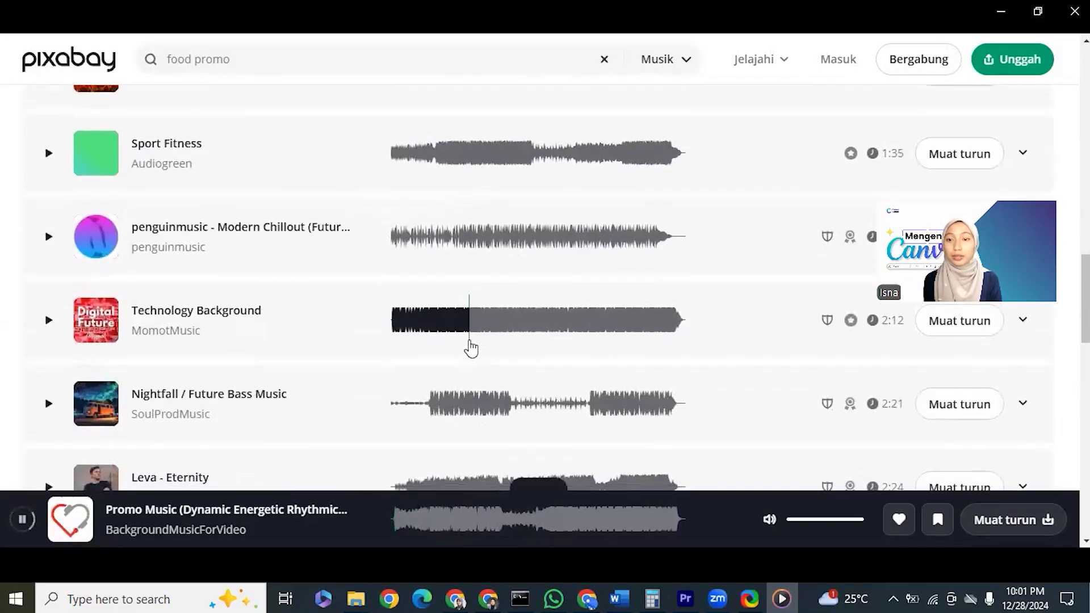
pyautogui.click(453, 523)
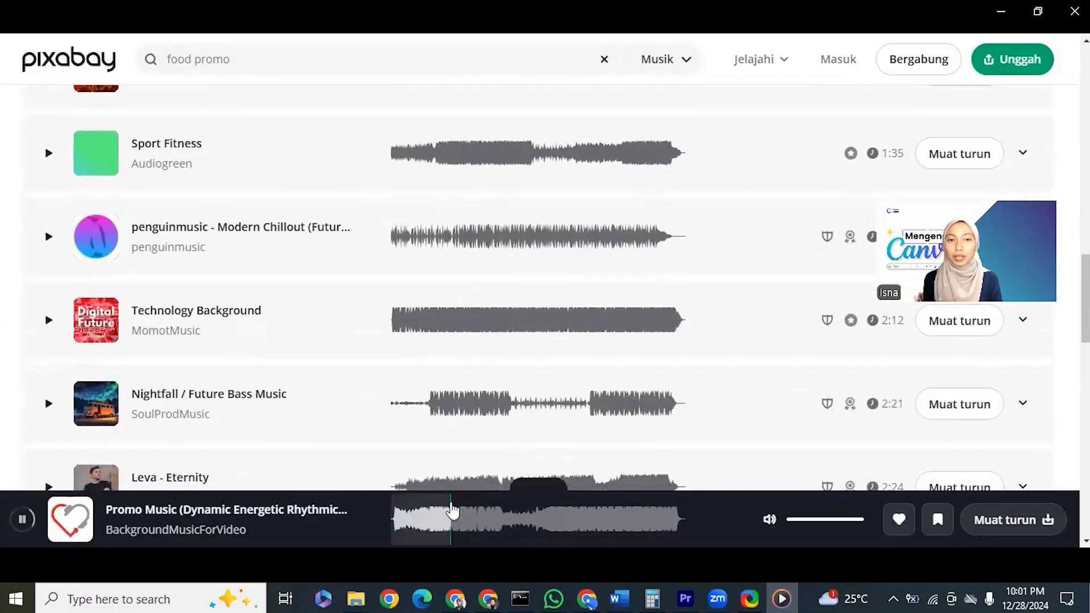
pyautogui.scroll(-6, 445, 396)
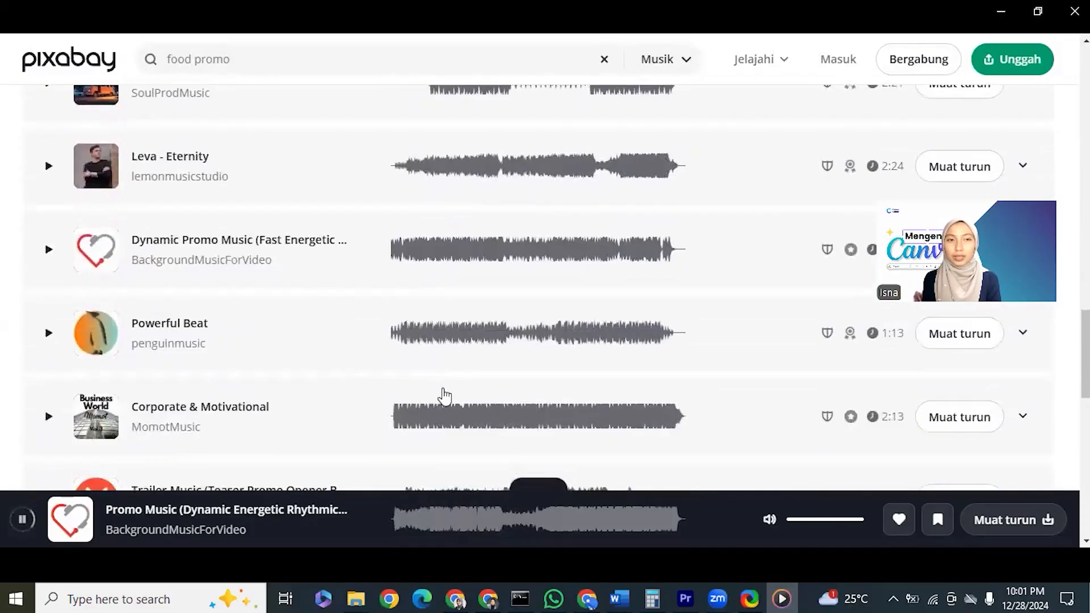
pyautogui.scroll(-2, 445, 397)
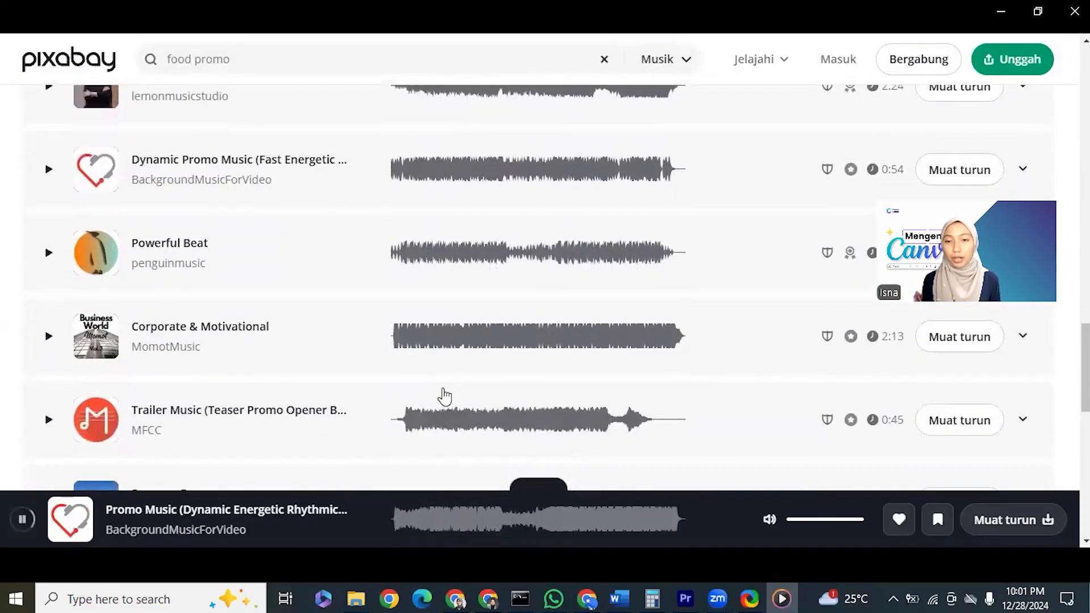
pyautogui.scroll(-2, 445, 397)
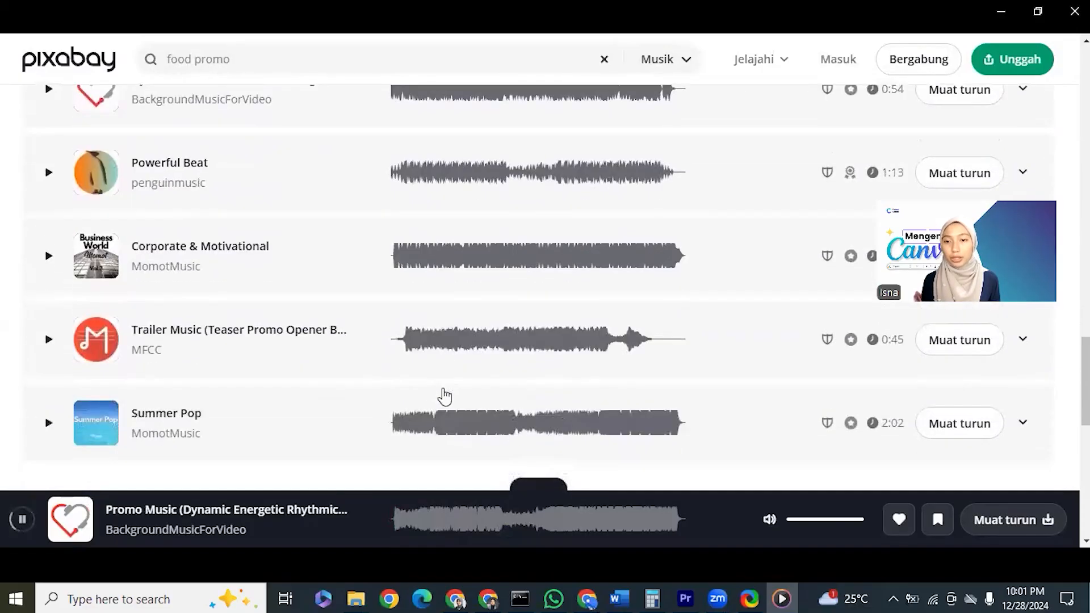
pyautogui.click(450, 529)
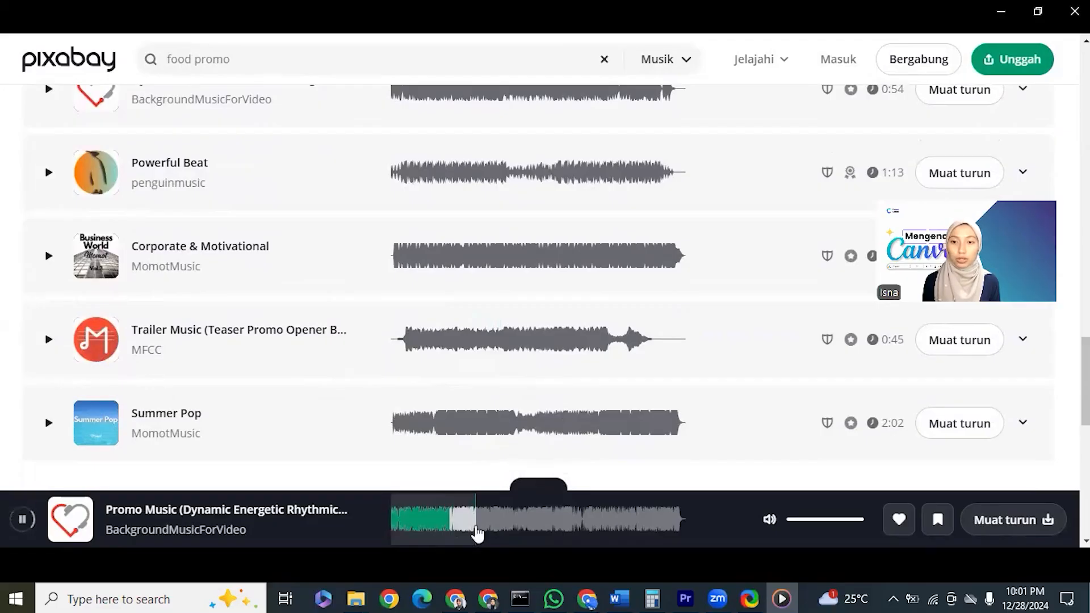
pyautogui.click(477, 532)
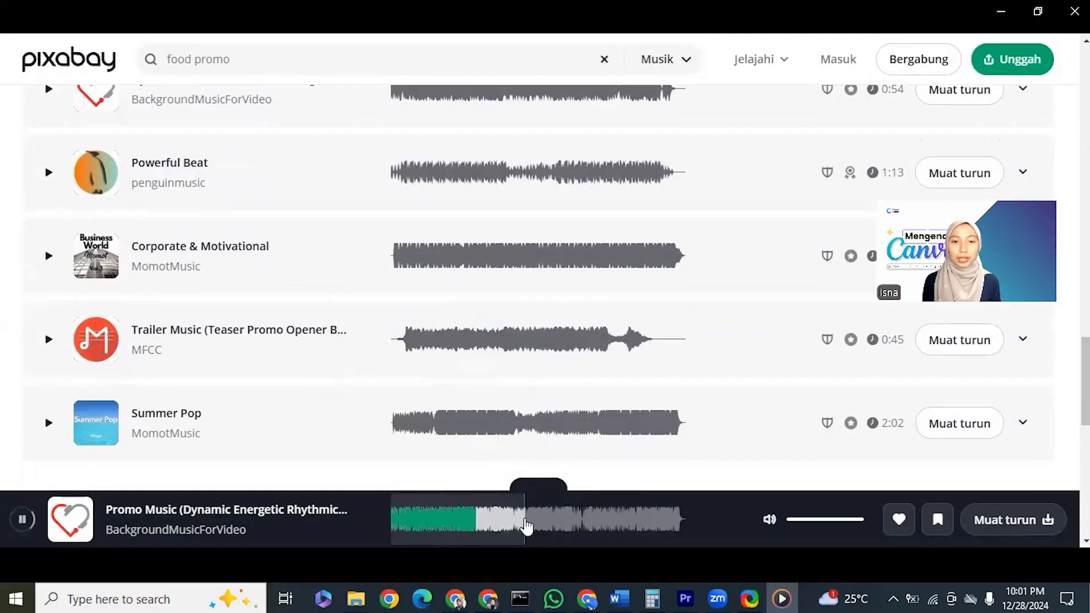
pyautogui.scroll(-3, 442, 441)
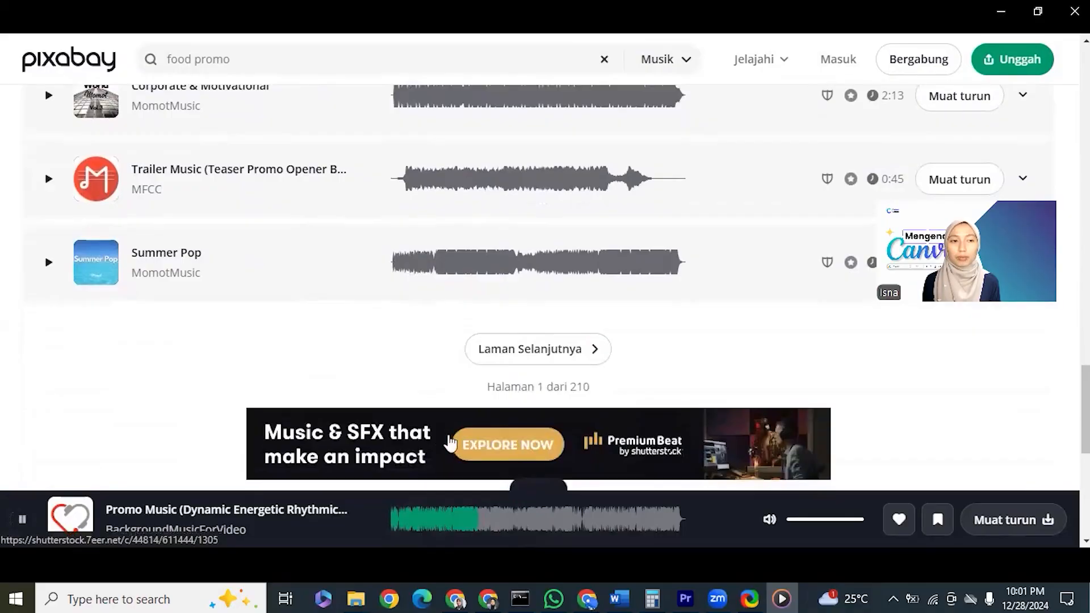
pyautogui.click(430, 520)
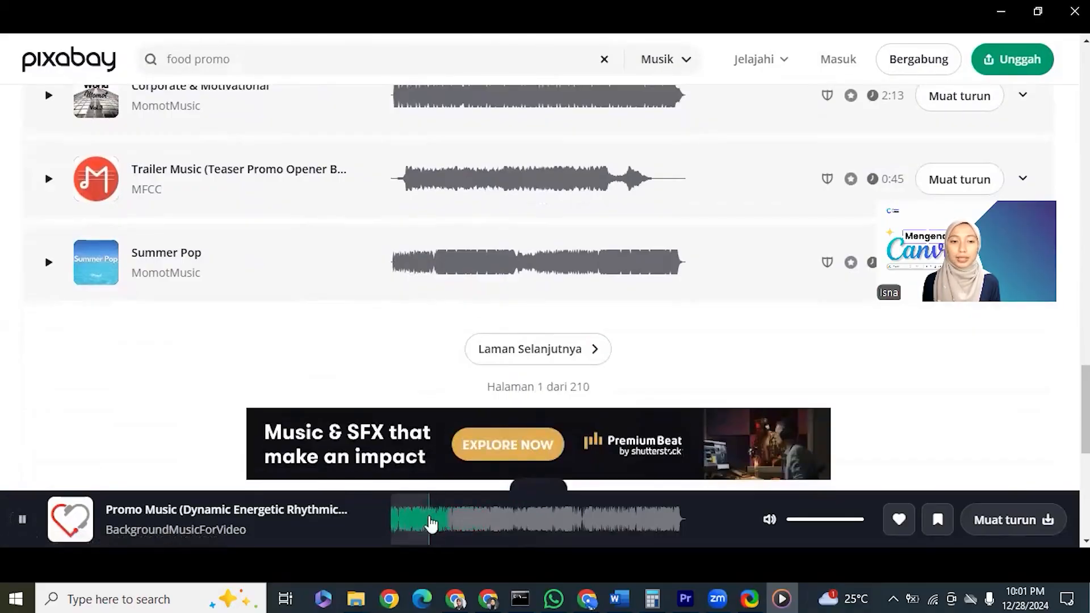
pyautogui.click(398, 519)
pyautogui.click(632, 502)
pyautogui.click(665, 502)
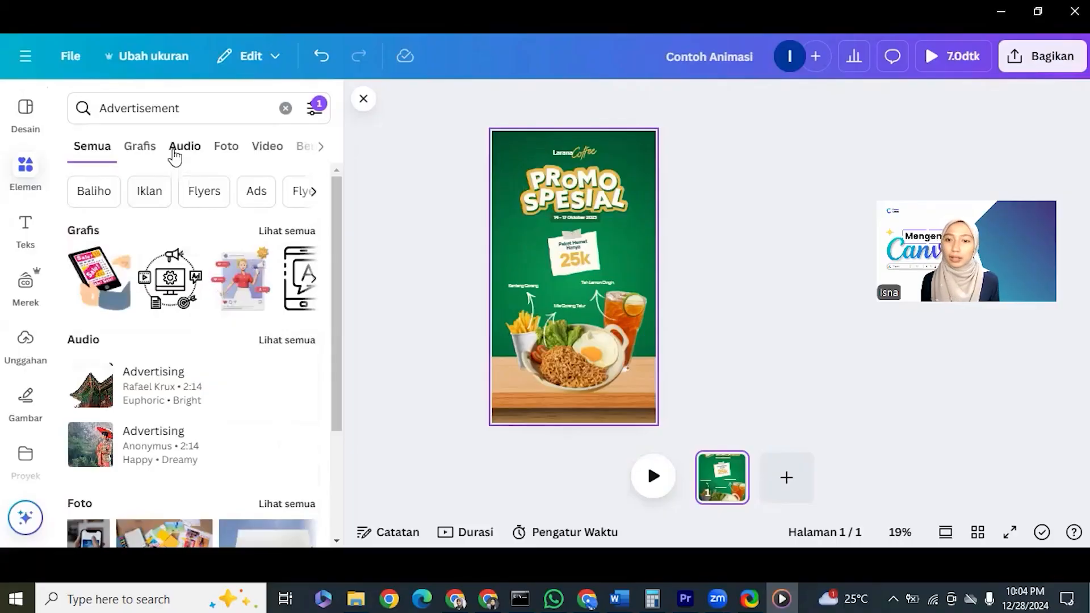
# Switch to the Canva design, limit the element results to audio and search for "food promo backsound"
pyautogui.click(176, 147)
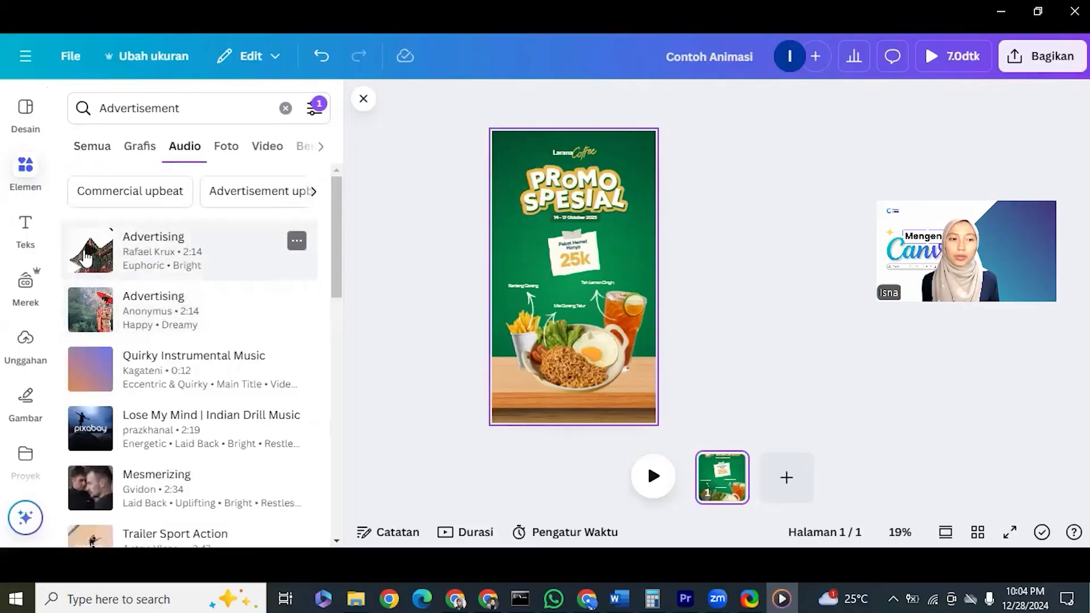
pyautogui.click(206, 108)
pyautogui.hotkey('ctrl', 'a')
pyautogui.write('food pro')
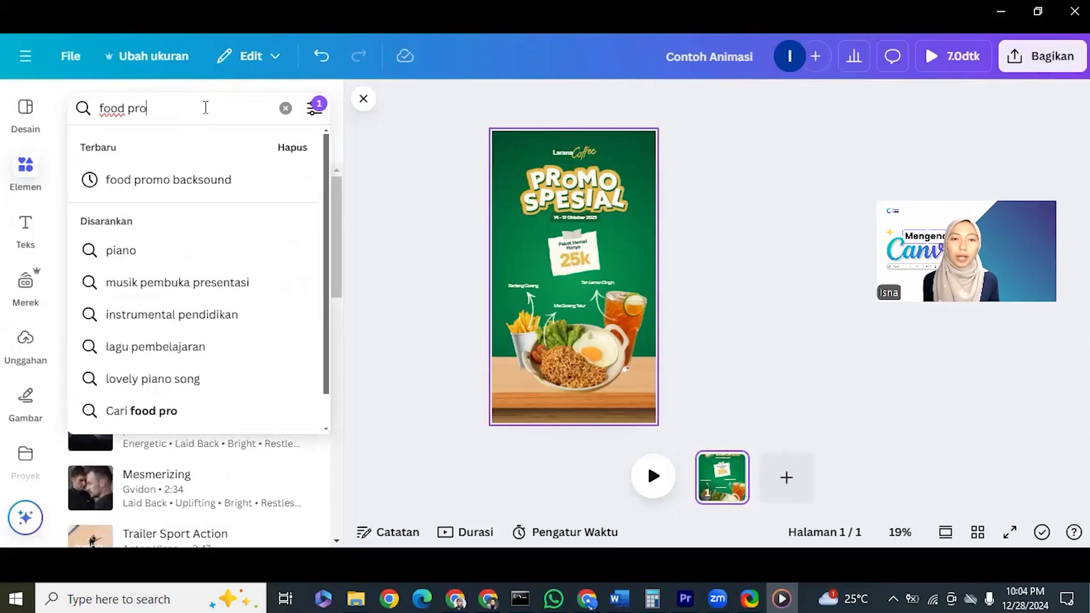
pyautogui.click(238, 183)
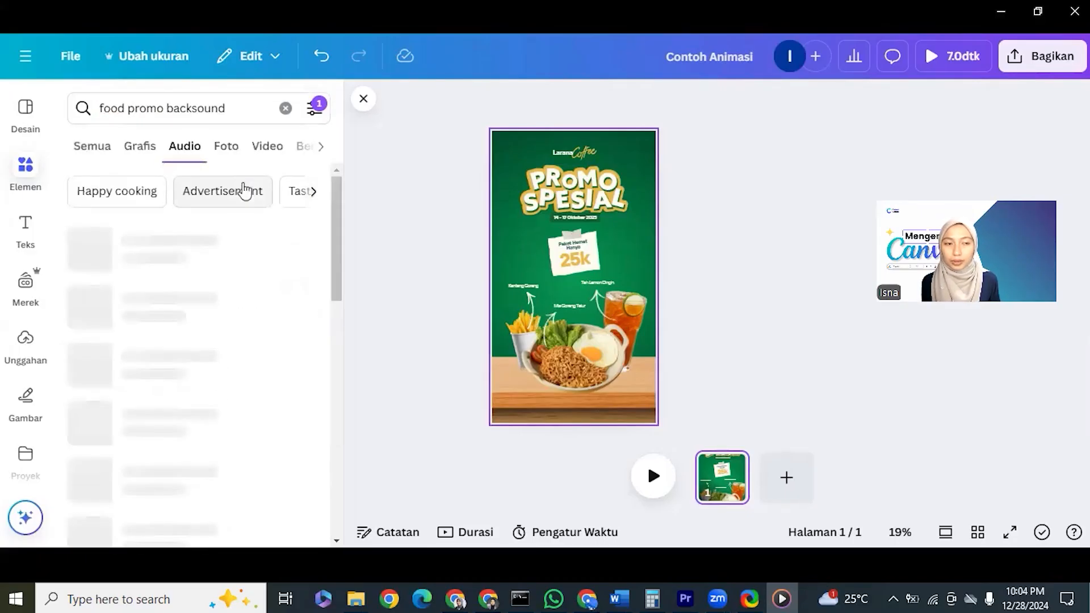
# Preview the Cracking of Egg and Calm Jazz Background tracks and browse further down the audio results
pyautogui.click(100, 252)
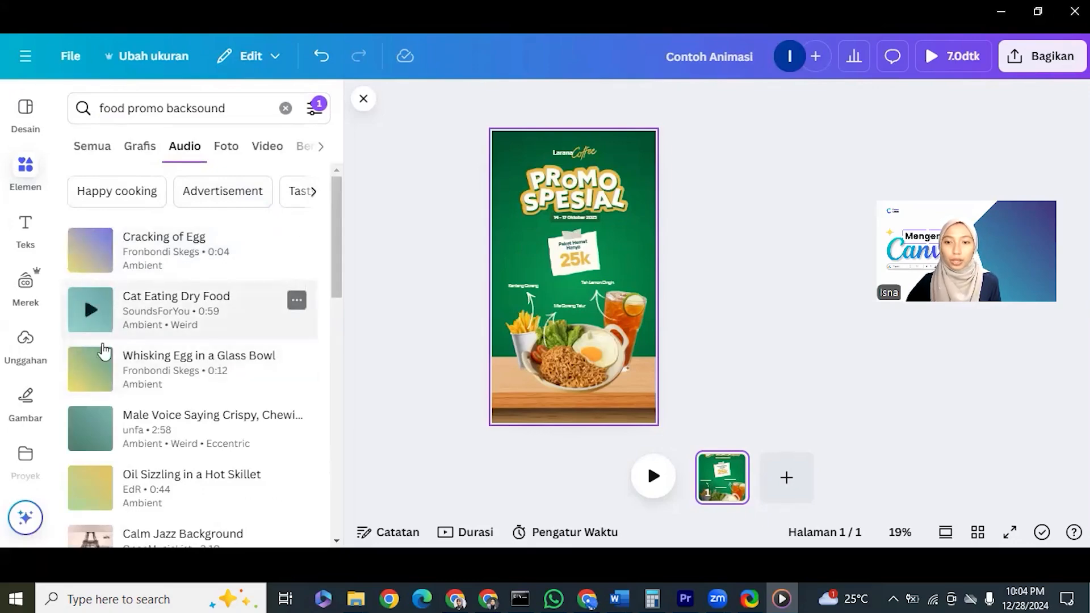
pyautogui.scroll(-3, 101, 402)
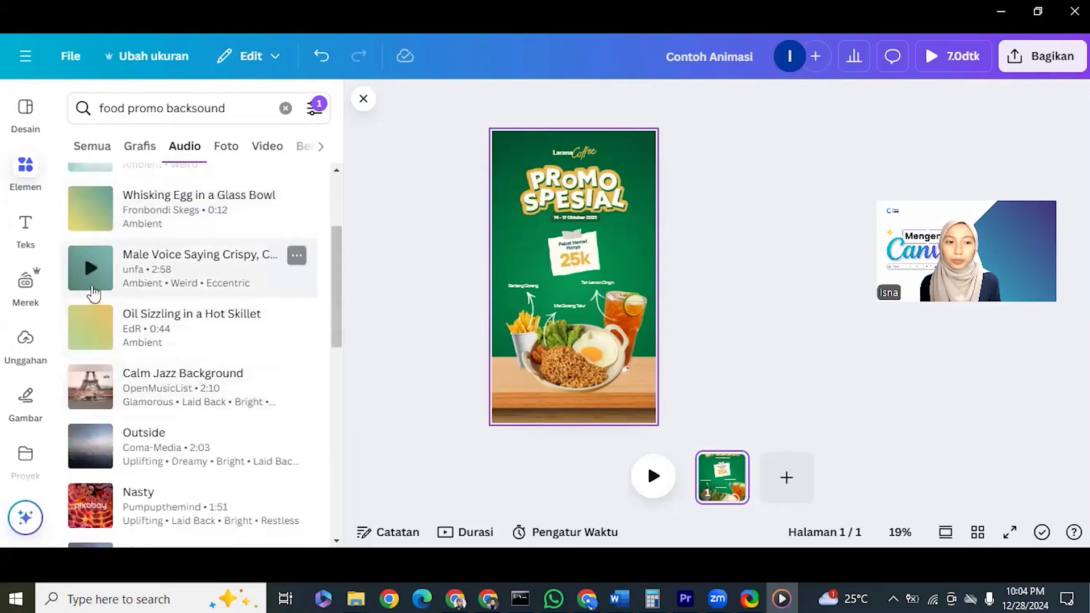
pyautogui.click(91, 387)
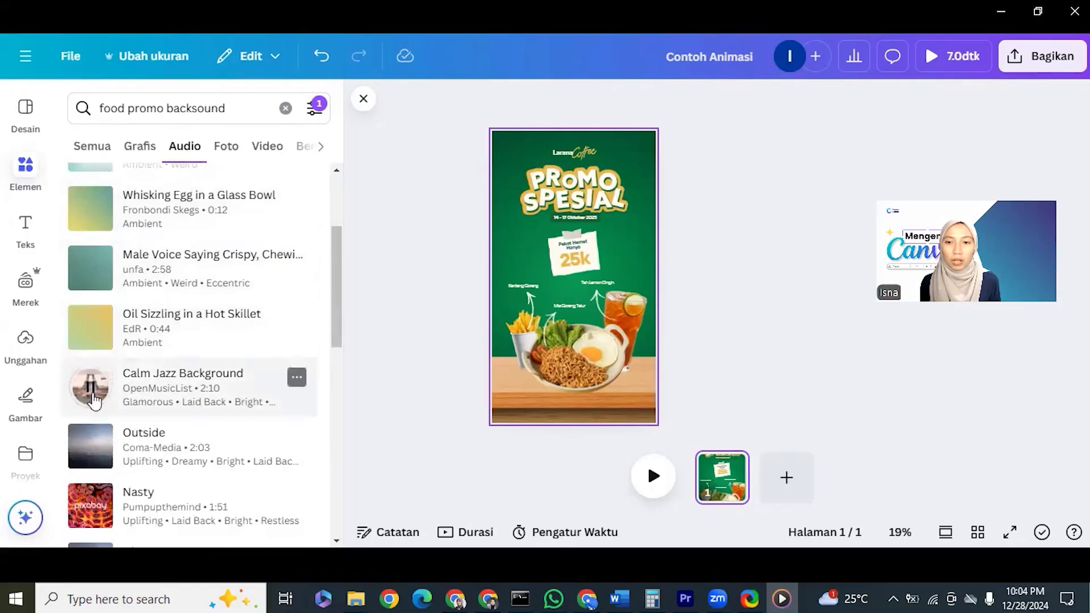
pyautogui.scroll(-1, 95, 400)
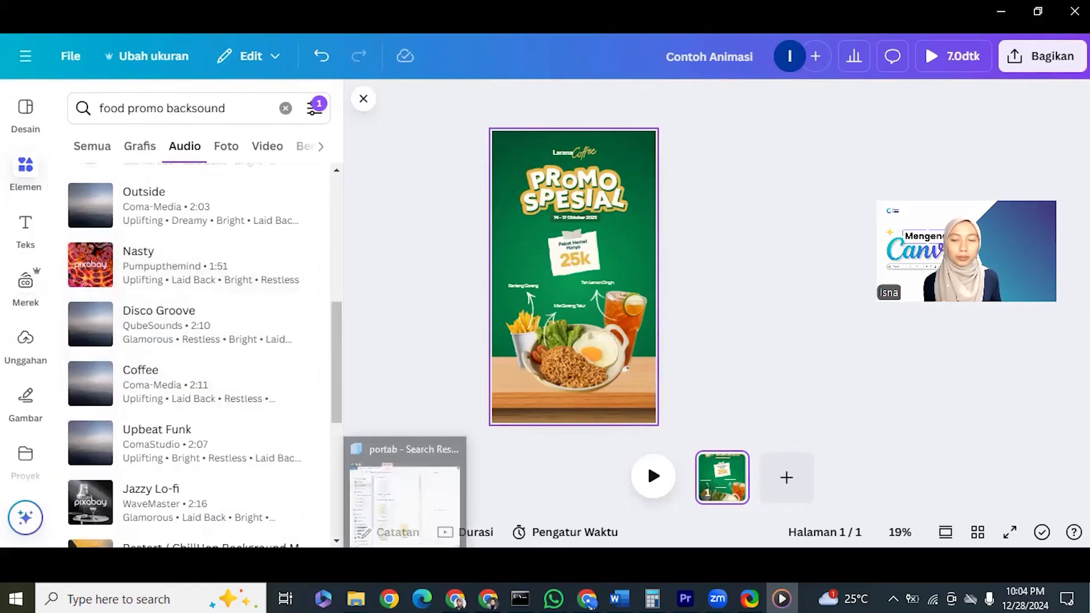
# Switch to File Explorer, look through the Downloads folder and return to the Canva design
pyautogui.hotkey('alt', 'Tab')
pyautogui.click(89, 132)
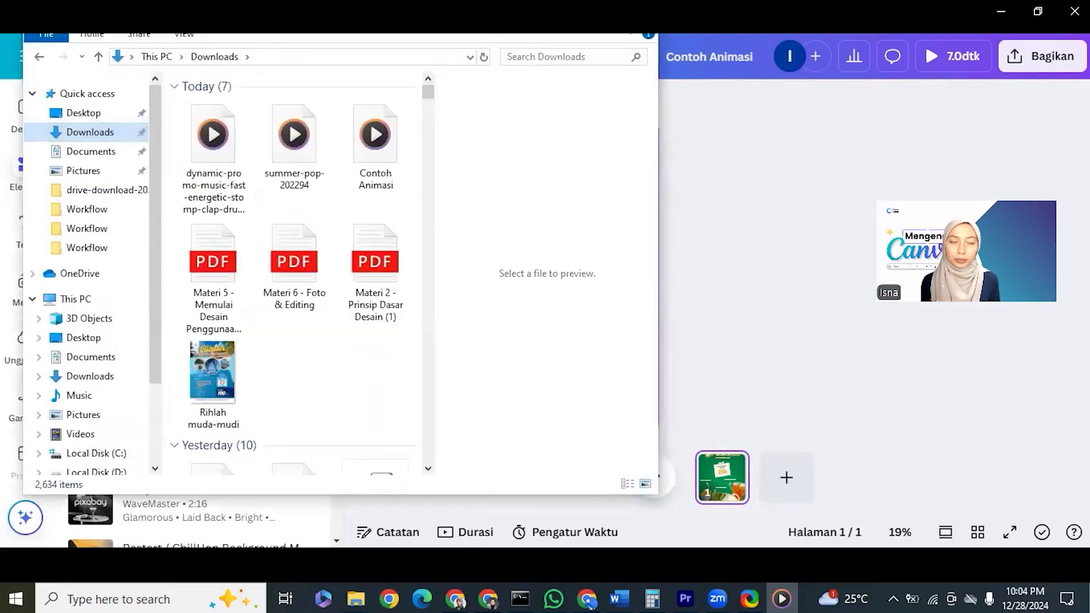
pyautogui.hotkey('alt', 'Tab')
# Add the Calm Jazz Background track to the design and make it span the full 7.0-second page in the timeline
pyautogui.scroll(5, 226, 236)
pyautogui.click(222, 469)
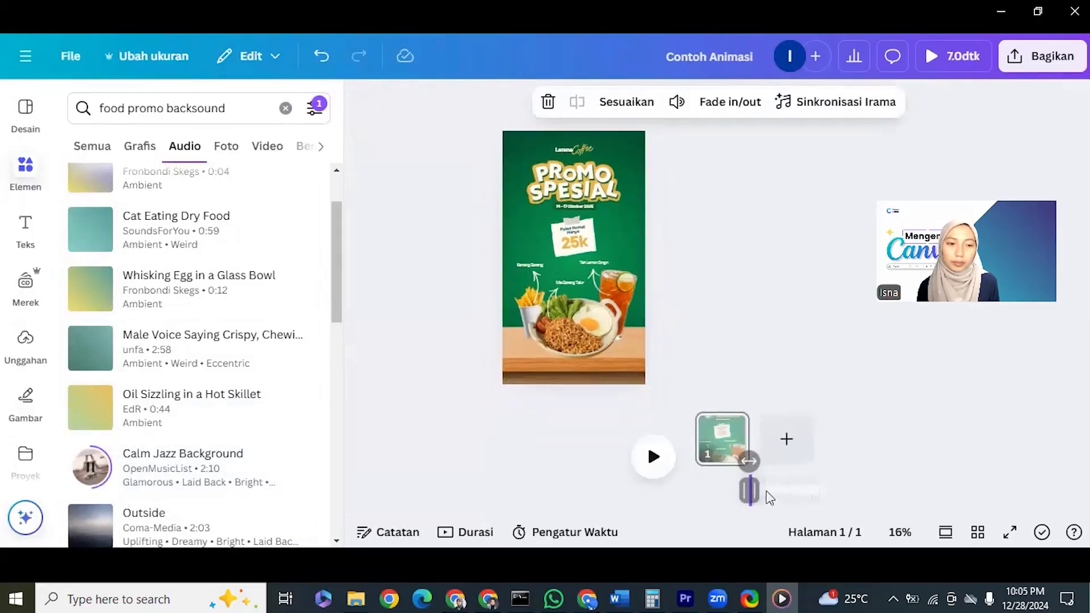
pyautogui.click(784, 499)
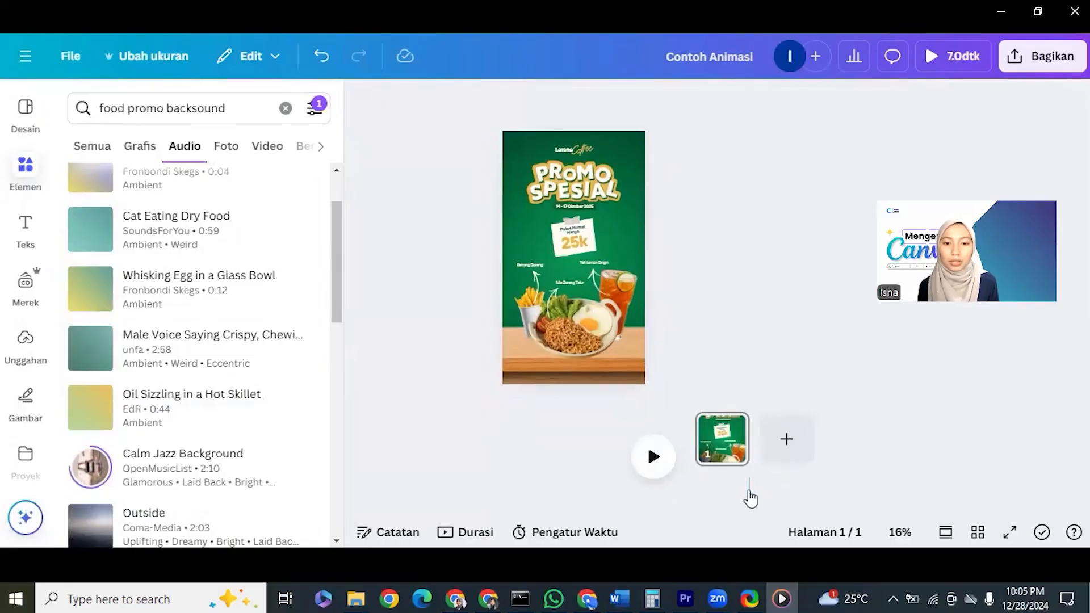
pyautogui.click(748, 492)
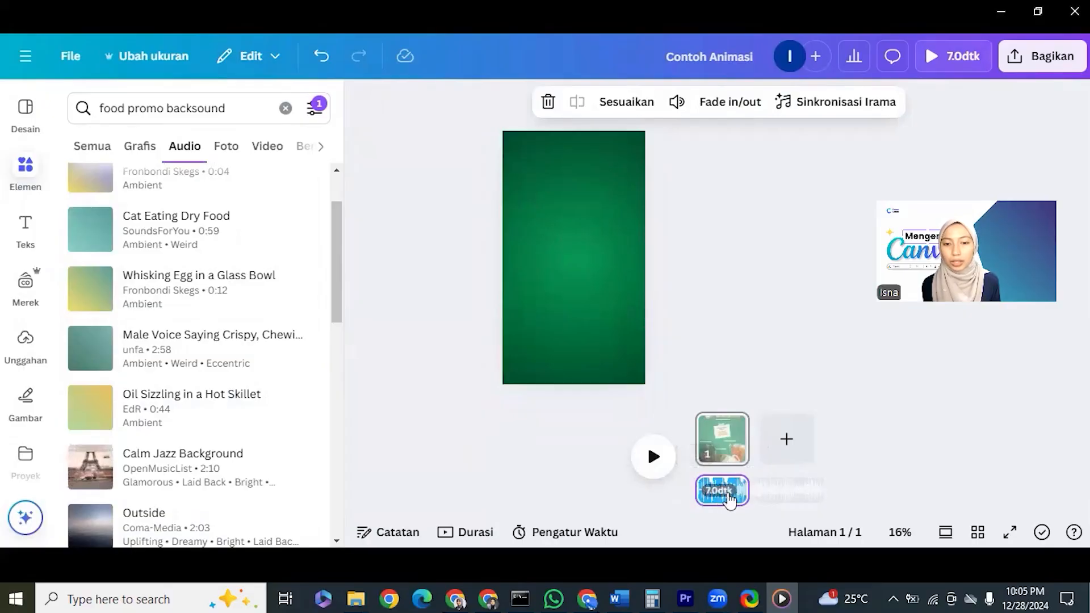
pyautogui.hotkey('ctrl', '+')
pyautogui.hotkey('ctrl', '+')
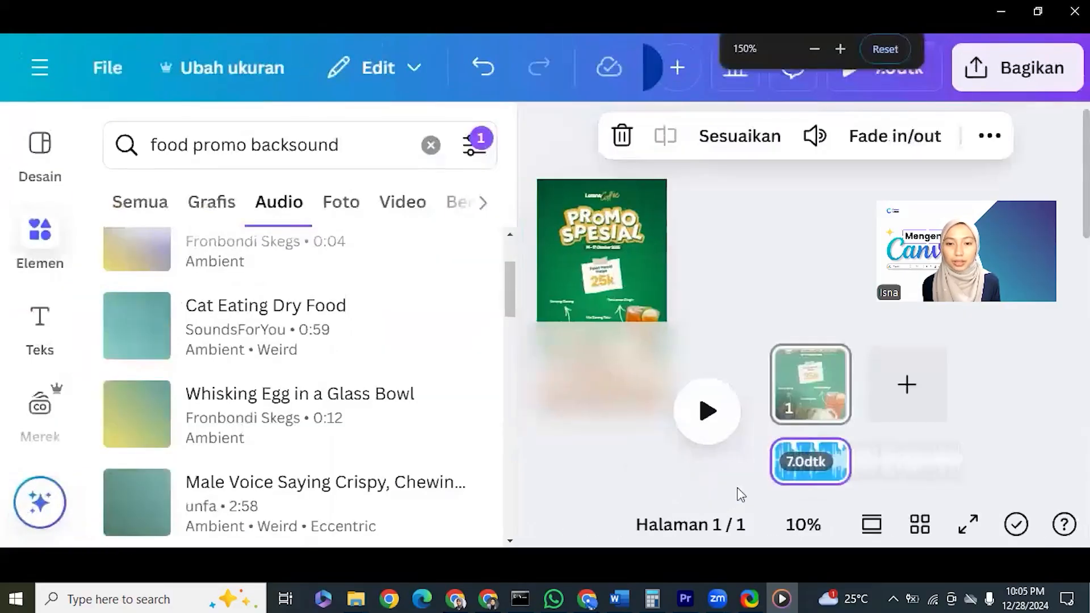
pyautogui.hotkey('ctrl', '-')
pyautogui.hotkey('ctrl', '-')
pyautogui.hotkey('ctrl', '-')
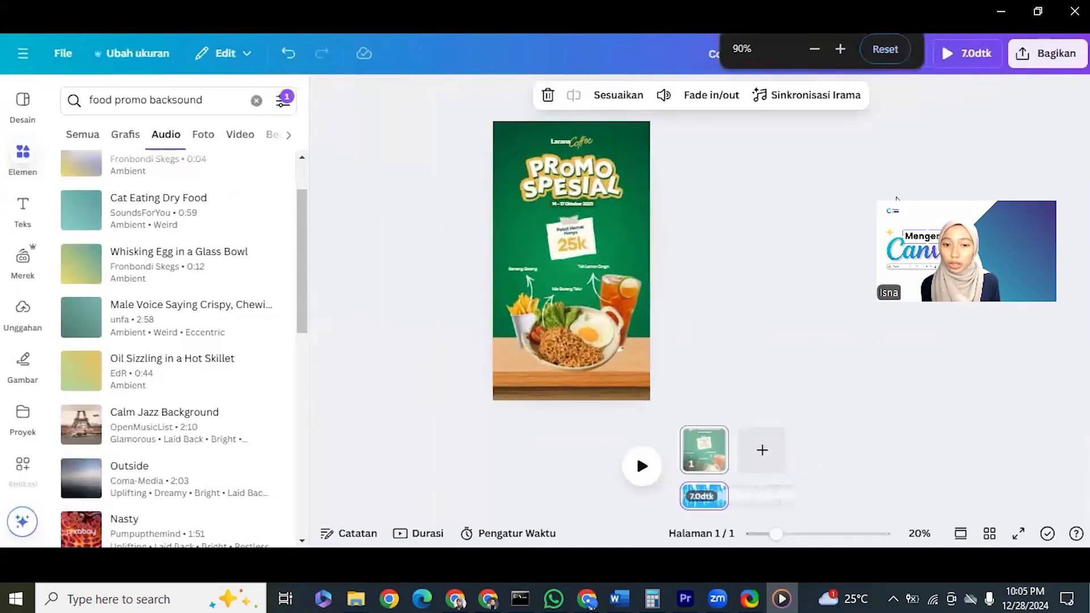
pyautogui.click(872, 44)
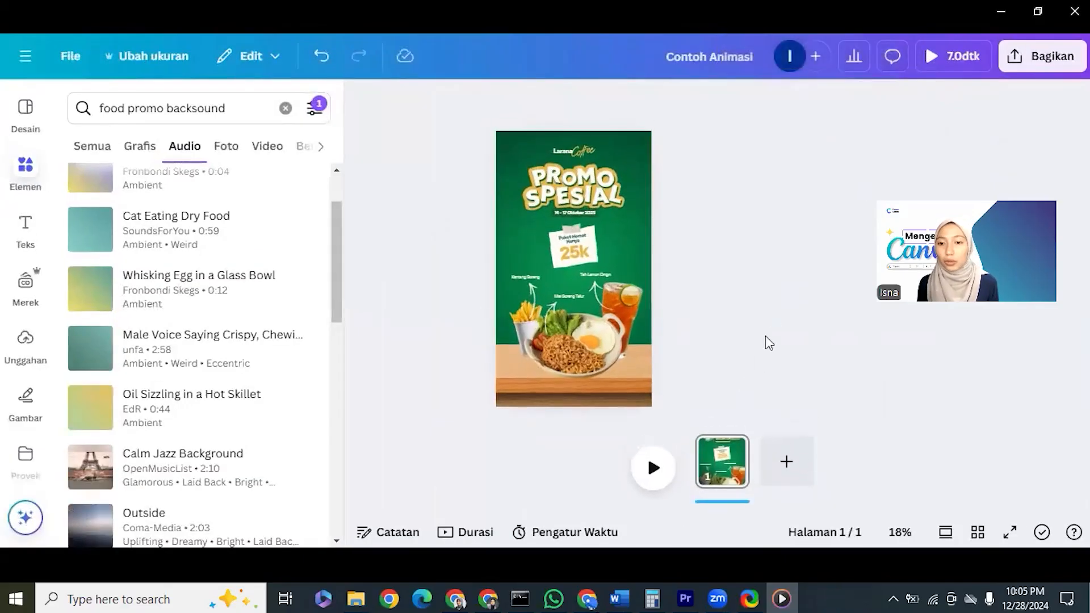
# Select the audio track under the page and shift its audio within the clip to use a different part of the music
pyautogui.scroll(5, 766, 335)
pyautogui.scroll(-3, 756, 338)
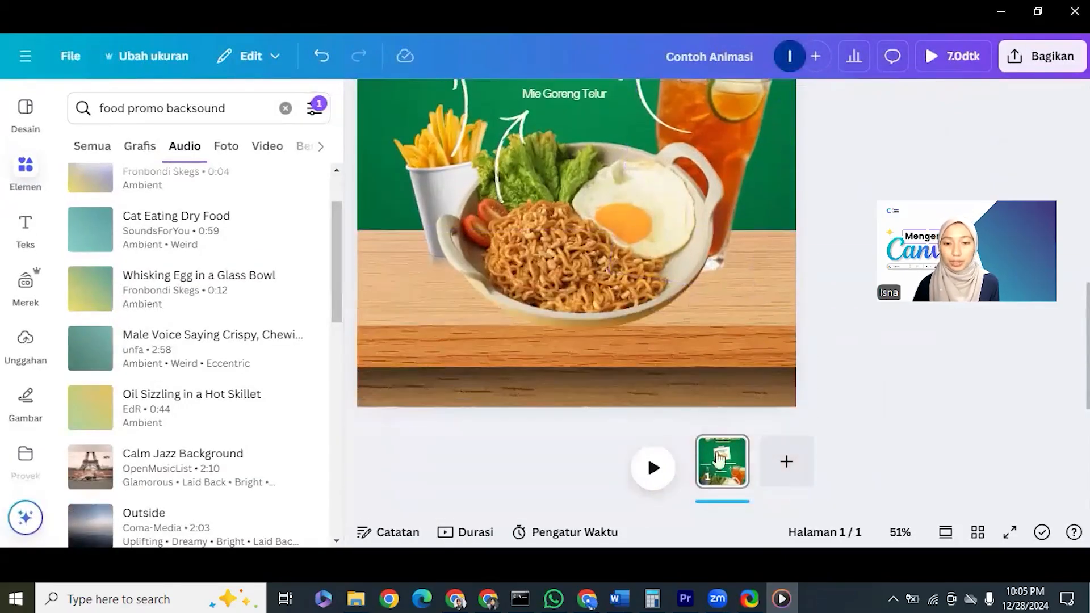
pyautogui.click(720, 494)
pyautogui.moveTo(720, 500); pyautogui.dragTo(681, 499)
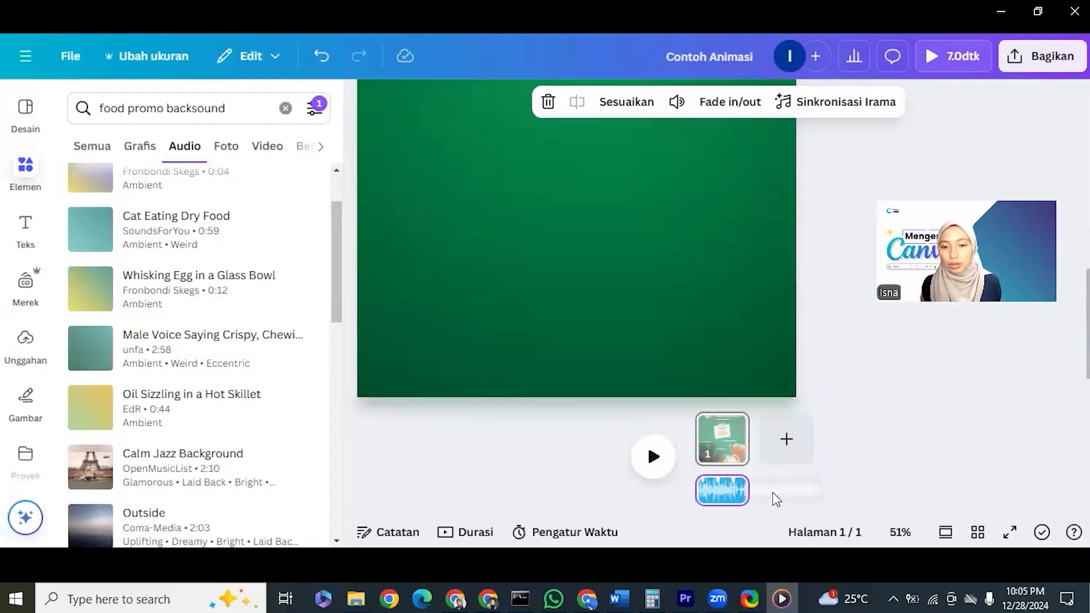
# Shift and re-trim the audio clip under the page so that it spans the full 7.0 seconds
pyautogui.click(789, 500)
pyautogui.click(722, 497)
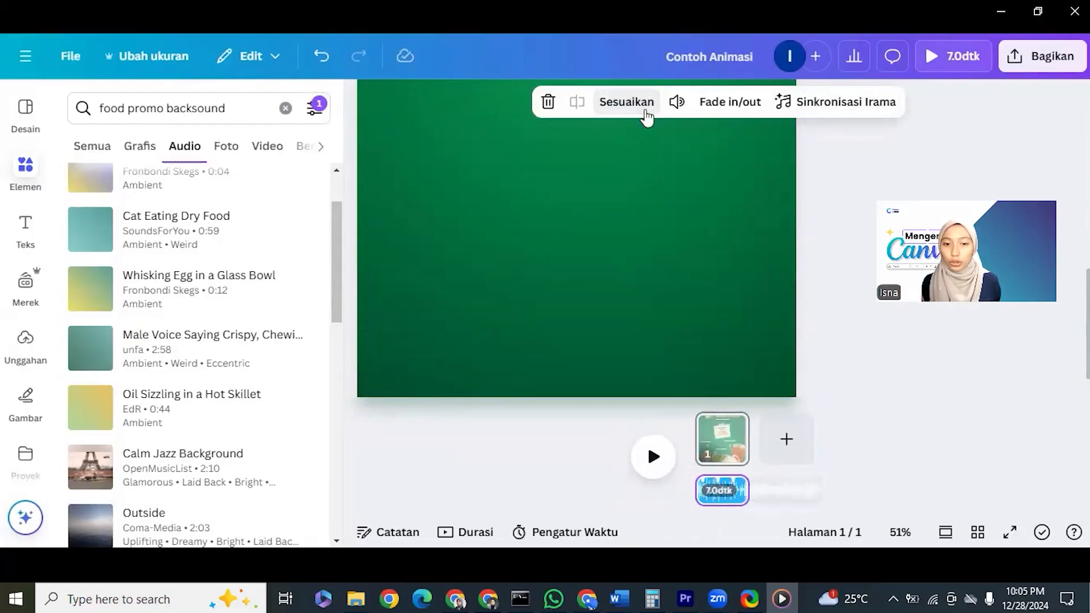
pyautogui.moveTo(699, 490); pyautogui.dragTo(674, 488)
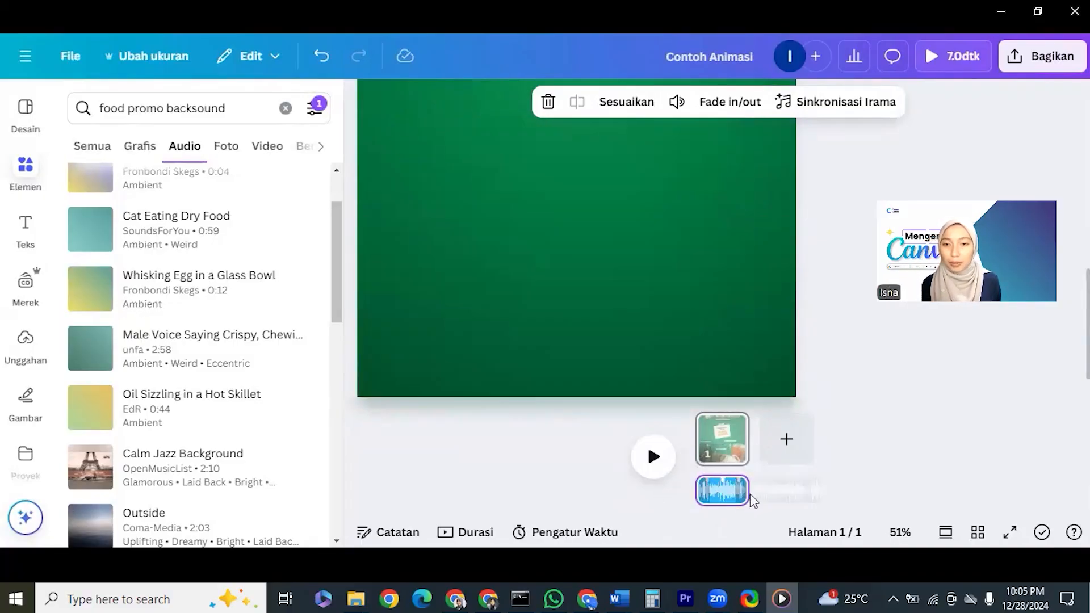
pyautogui.click(804, 500)
pyautogui.click(721, 493)
pyautogui.moveTo(757, 495); pyautogui.dragTo(701, 497)
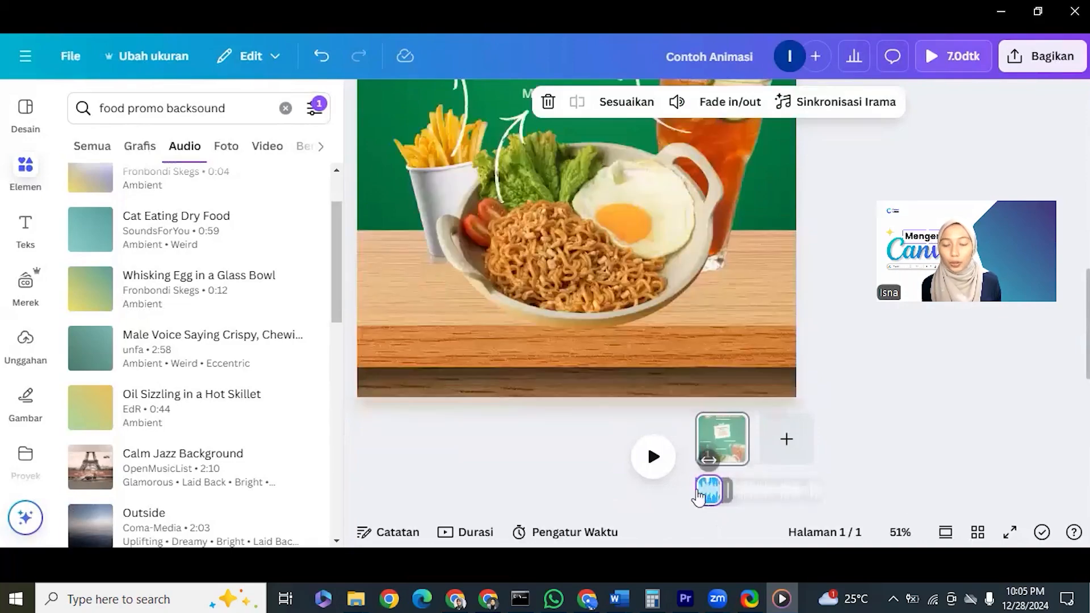
pyautogui.moveTo(699, 494); pyautogui.dragTo(748, 489)
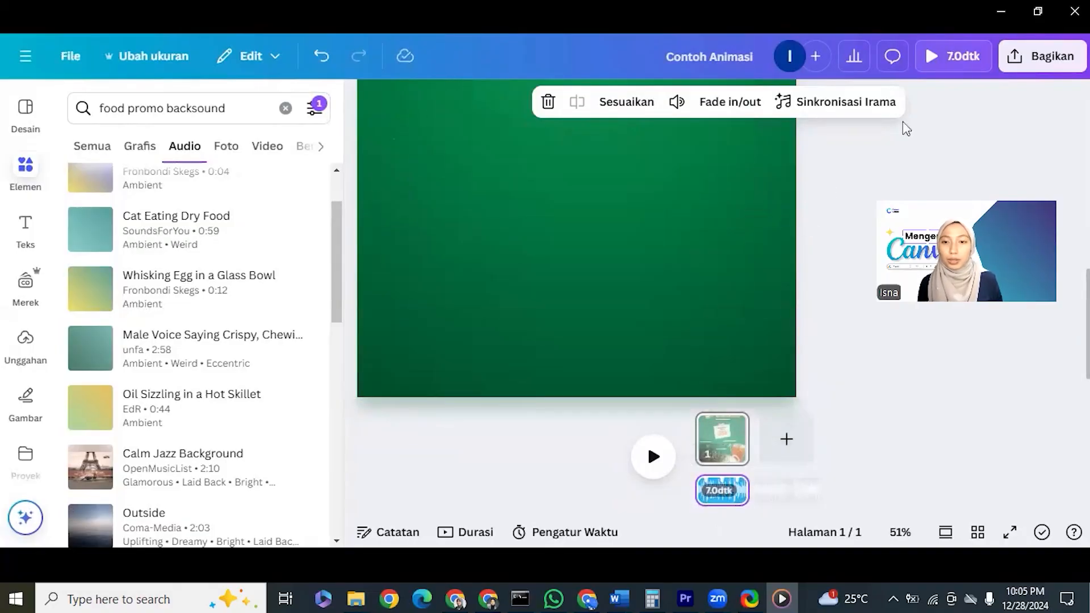
# Play the animated poster with its music in the full-screen preview and return to the editor
pyautogui.click(937, 59)
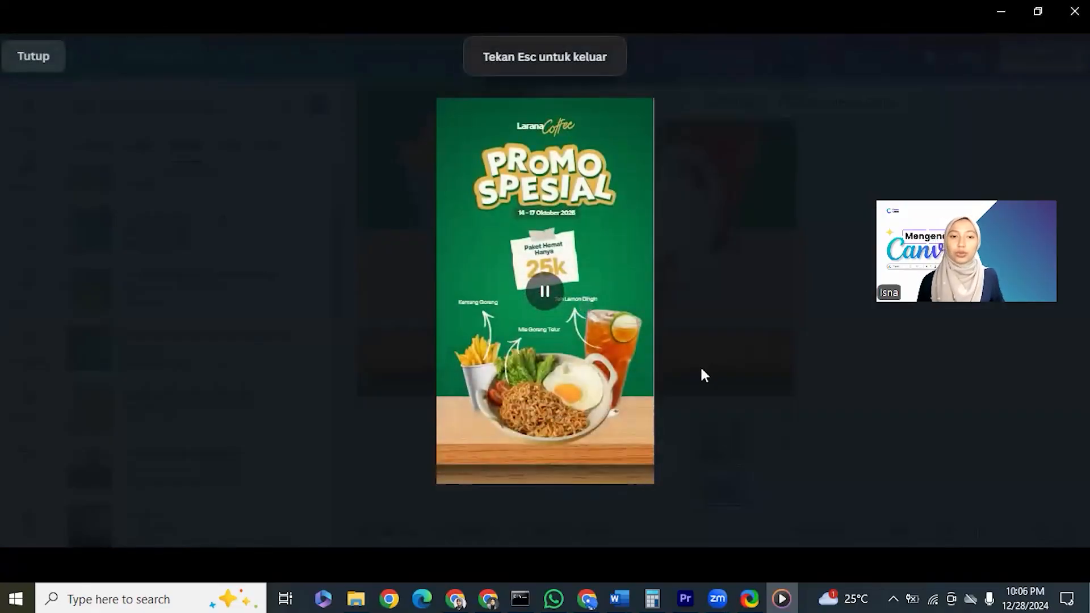
pyautogui.moveTo(594, 439)
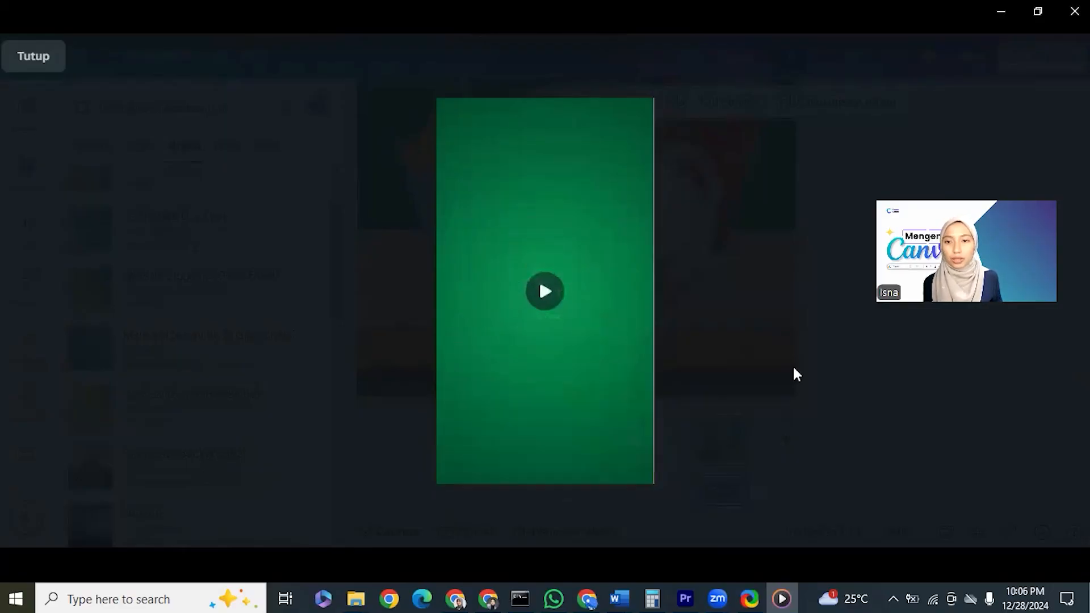
pyautogui.click(543, 291)
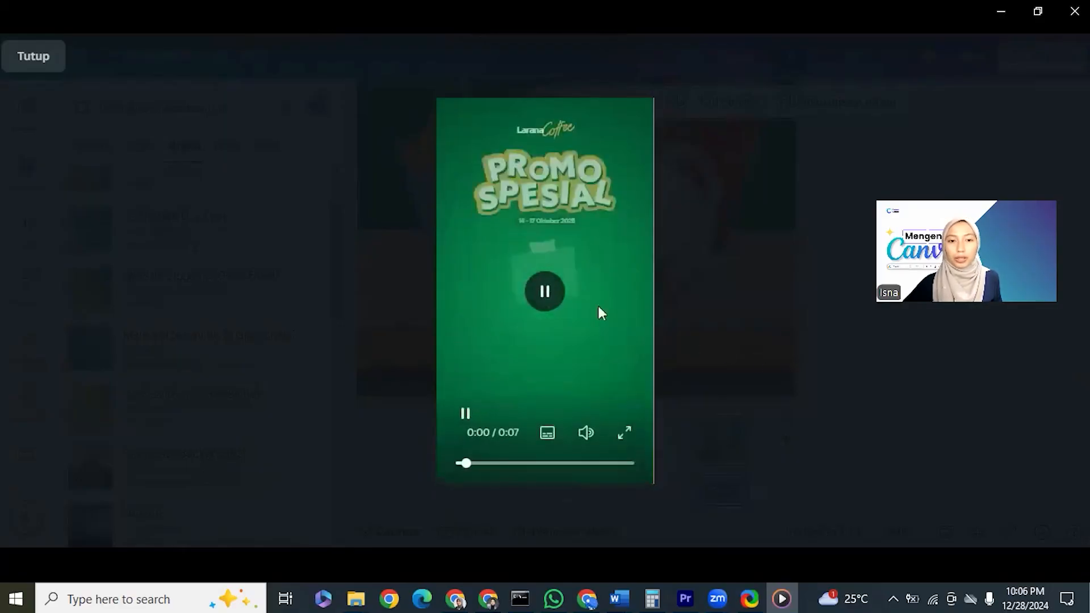
pyautogui.click(887, 301)
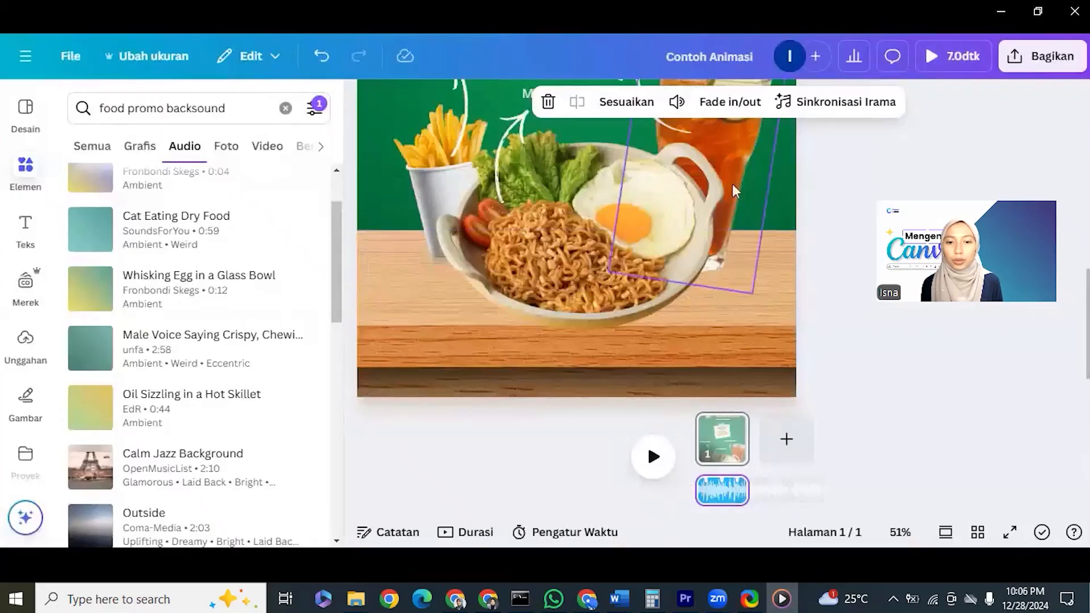
# Adjust the audio track's Fade in/out setting and check it in the full-screen preview
pyautogui.click(738, 102)
pyautogui.moveTo(607, 230); pyautogui.dragTo(623, 231)
pyautogui.click(944, 69)
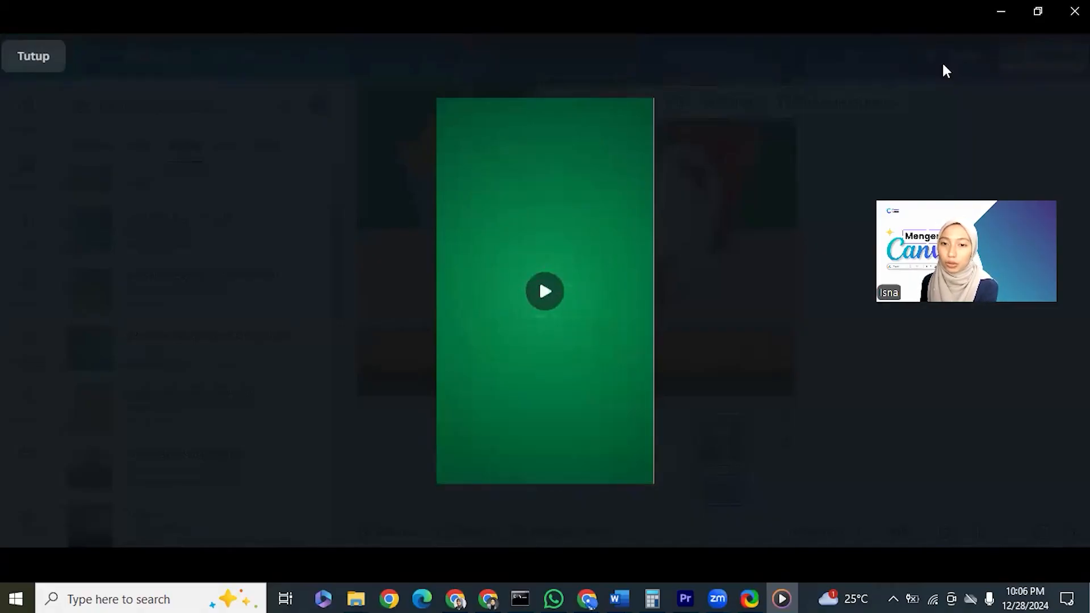
pyautogui.press('Escape')
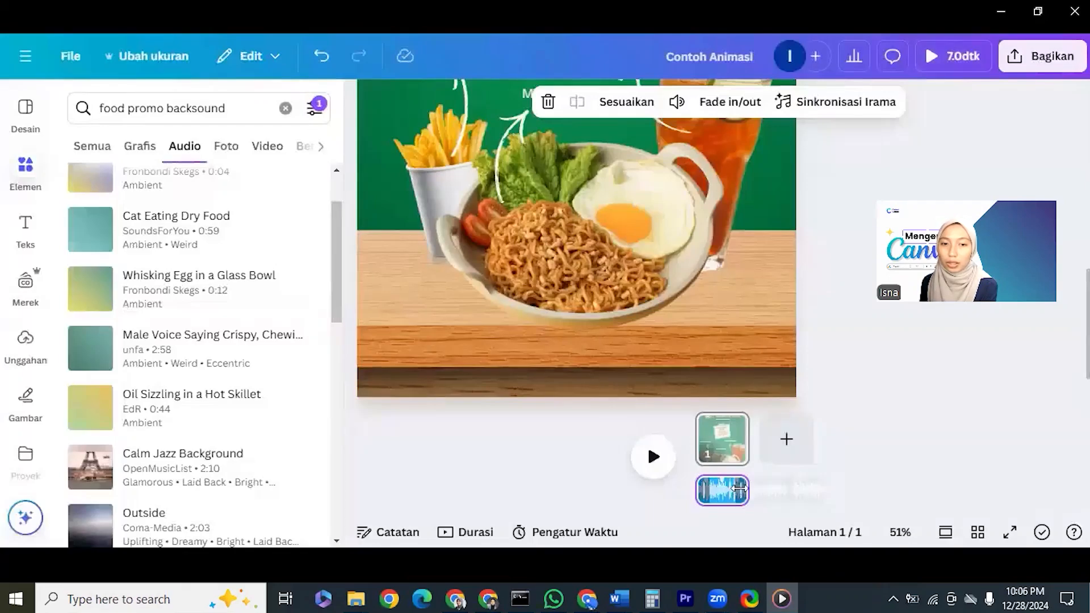
# Shift the audio clip to a different part of the music within the 7.0-second page and preview the animated poster
pyautogui.moveTo(725, 493); pyautogui.dragTo(722, 489)
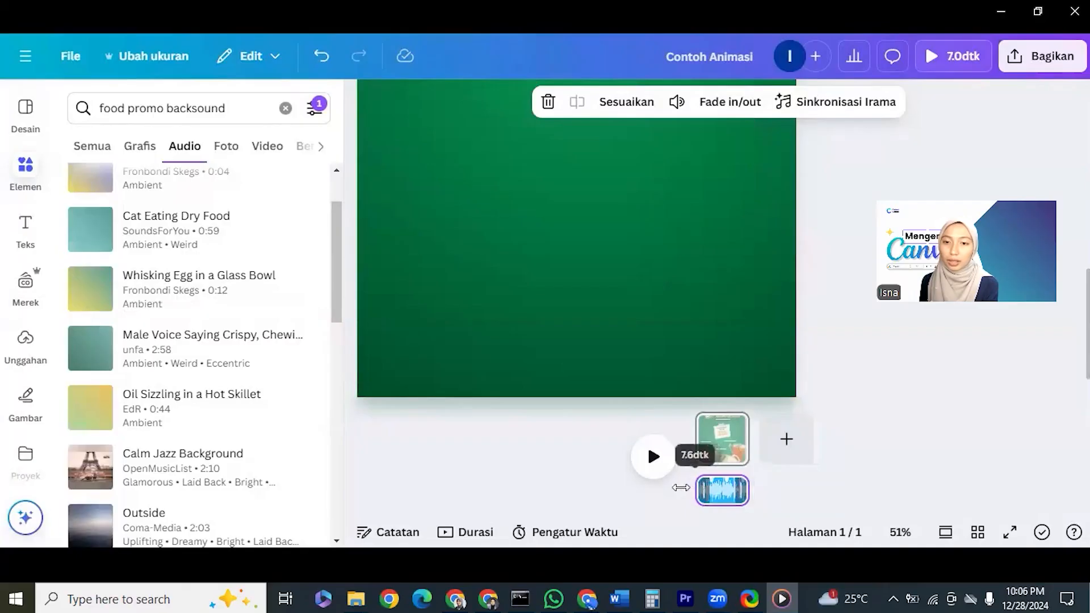
pyautogui.moveTo(728, 497); pyautogui.dragTo(773, 489)
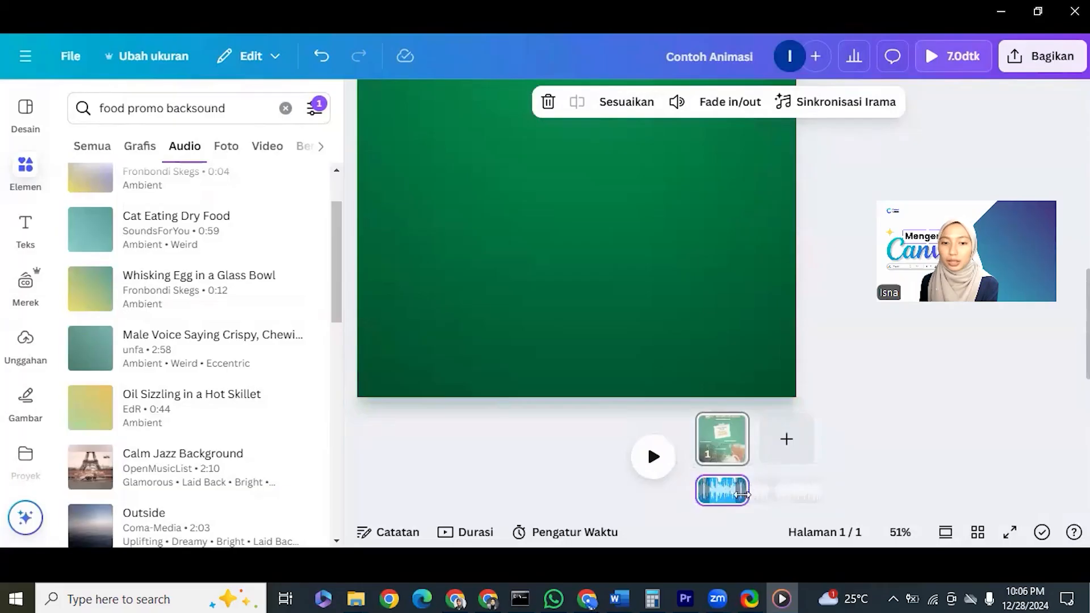
pyautogui.click(956, 60)
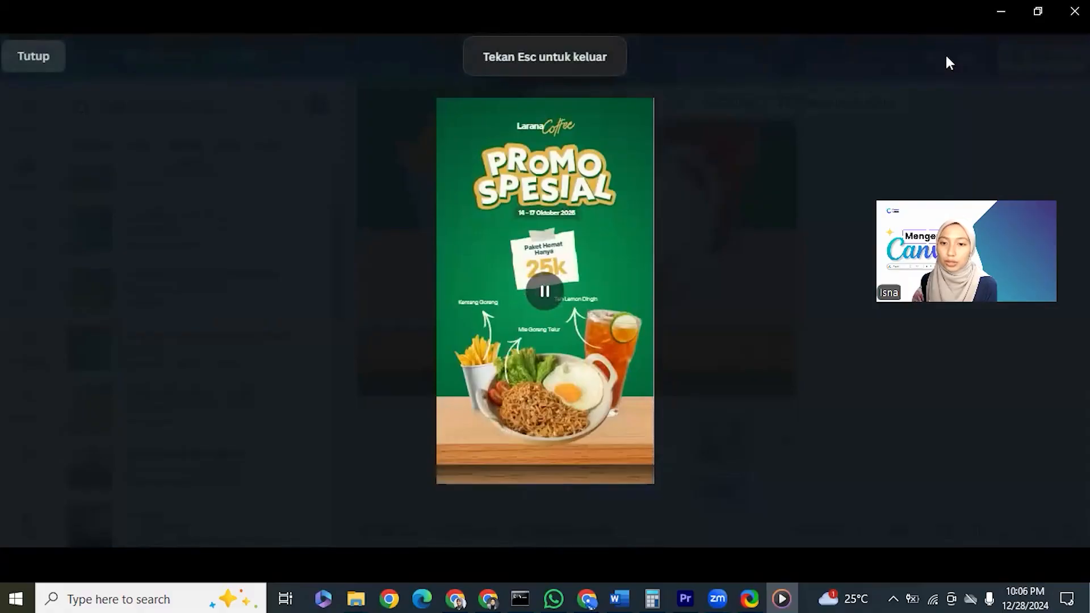
pyautogui.moveTo(545, 404)
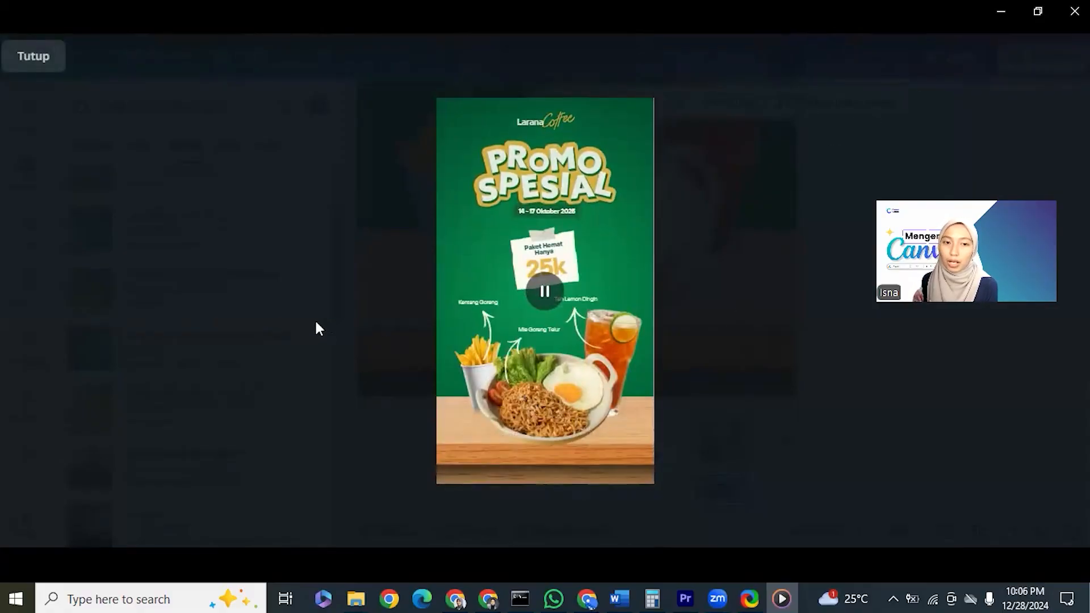
pyautogui.click(761, 238)
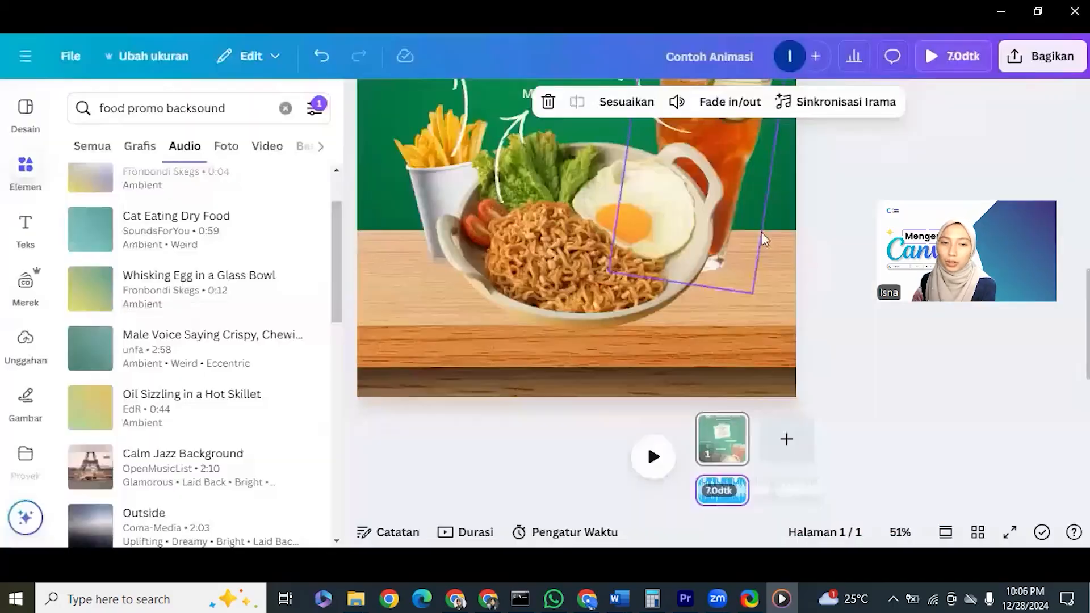
# Download the Contoh Animasi design with music as an MP4 video and dismiss the download notification
pyautogui.click(1016, 62)
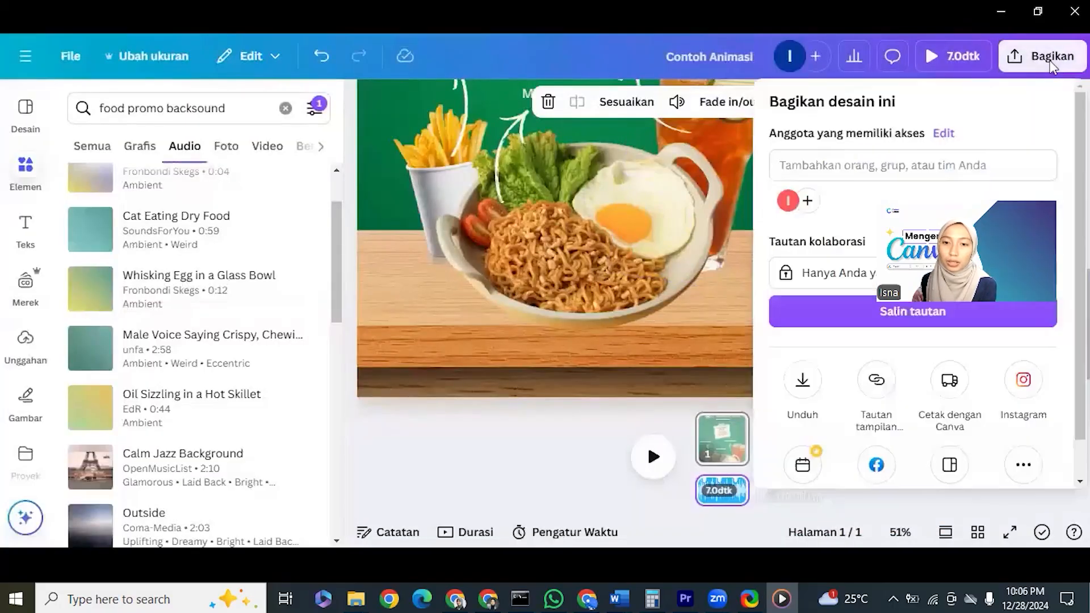
pyautogui.click(804, 386)
pyautogui.click(863, 347)
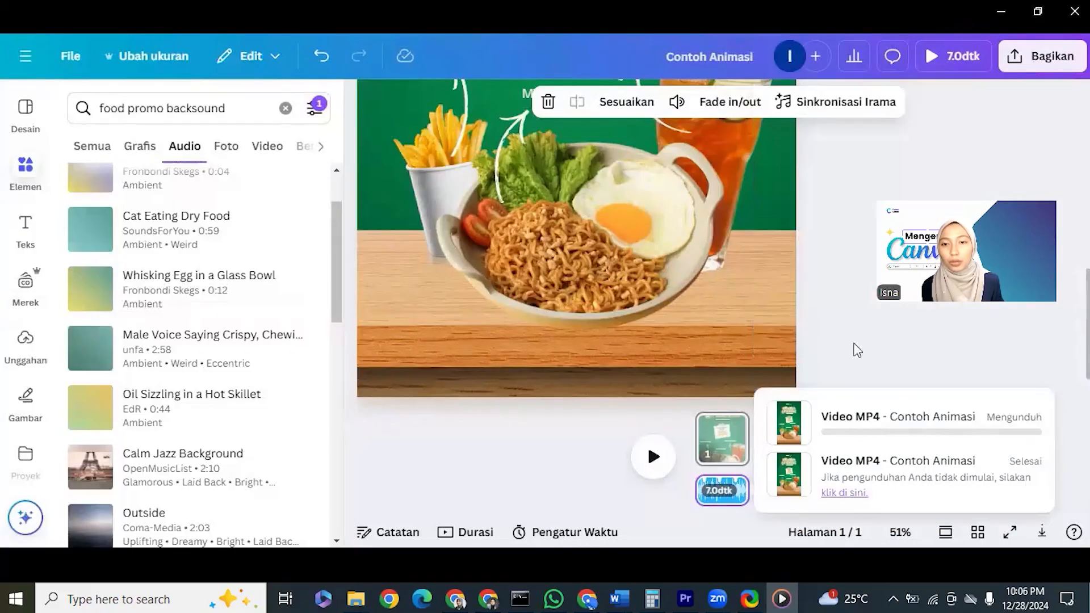
pyautogui.hotkey('ctrl', '-')
pyautogui.hotkey('ctrl', '-')
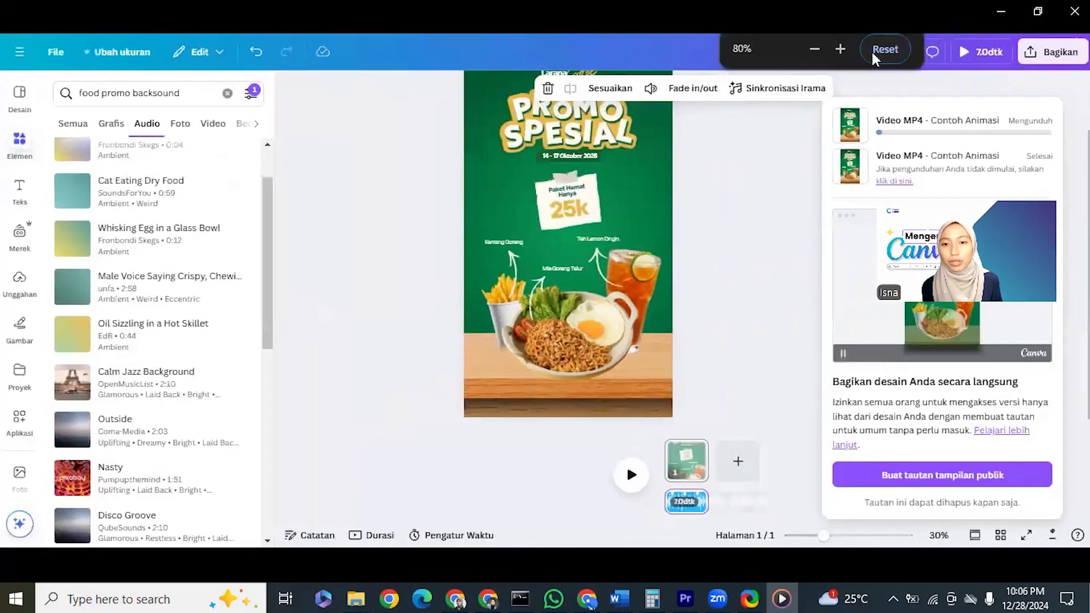
pyautogui.click(877, 50)
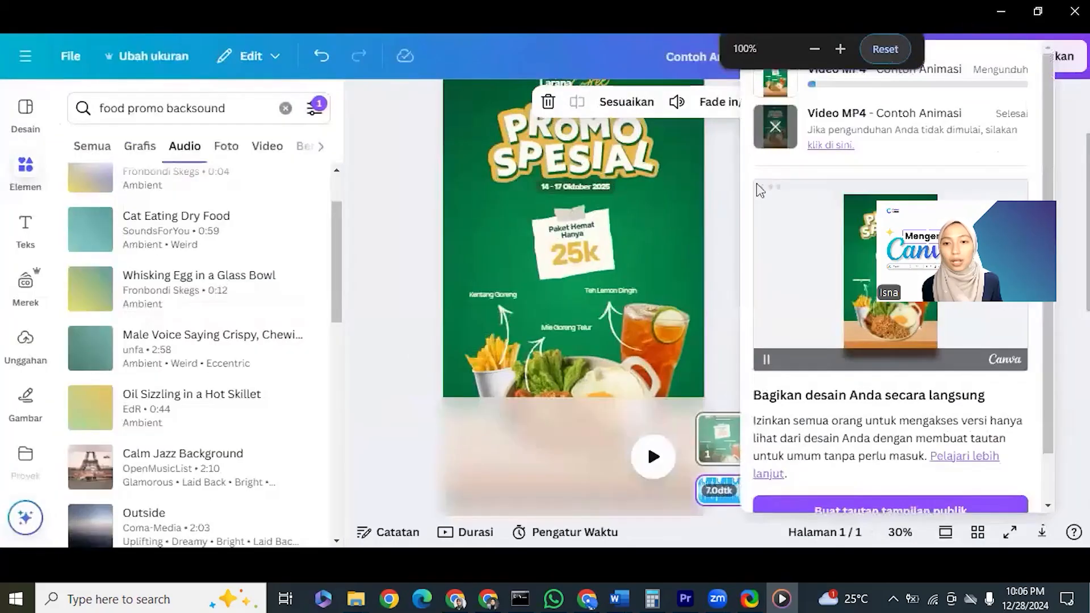
pyautogui.click(714, 232)
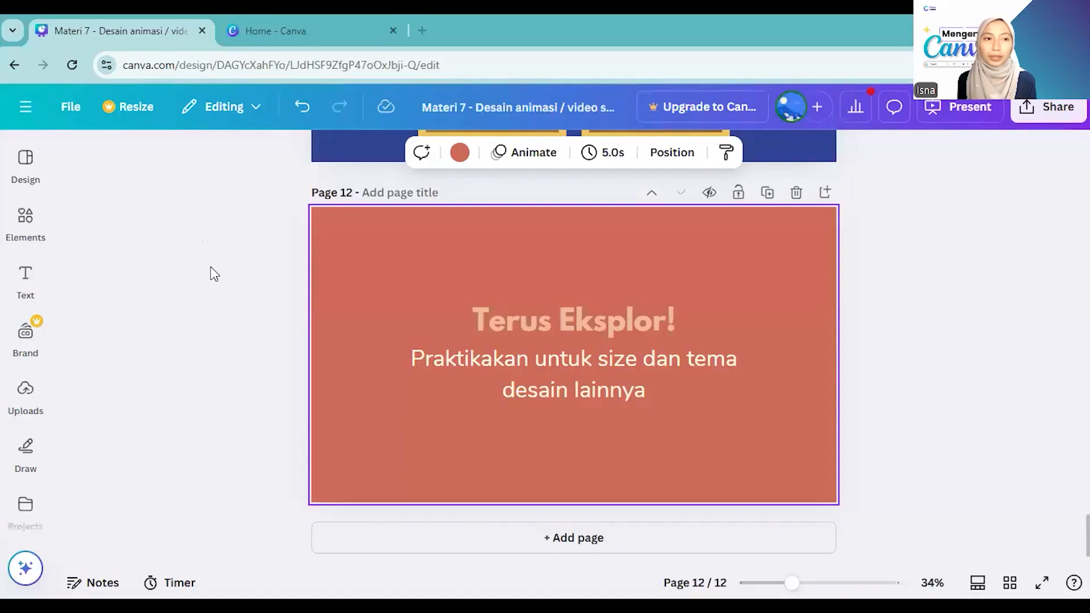
pyautogui.click(212, 273)
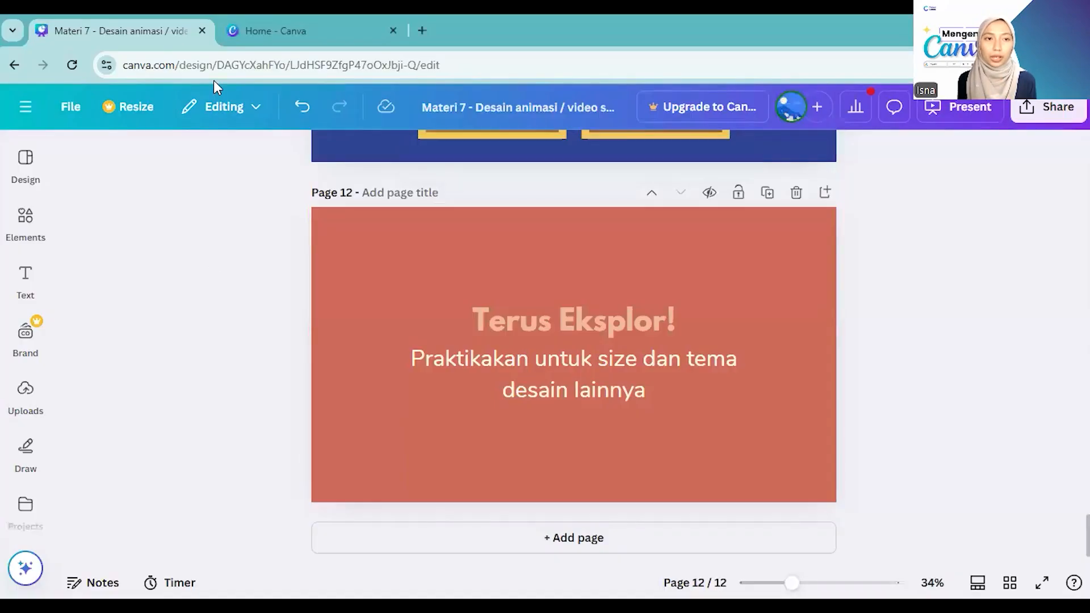
pyautogui.hotkey('ctrl', 't')
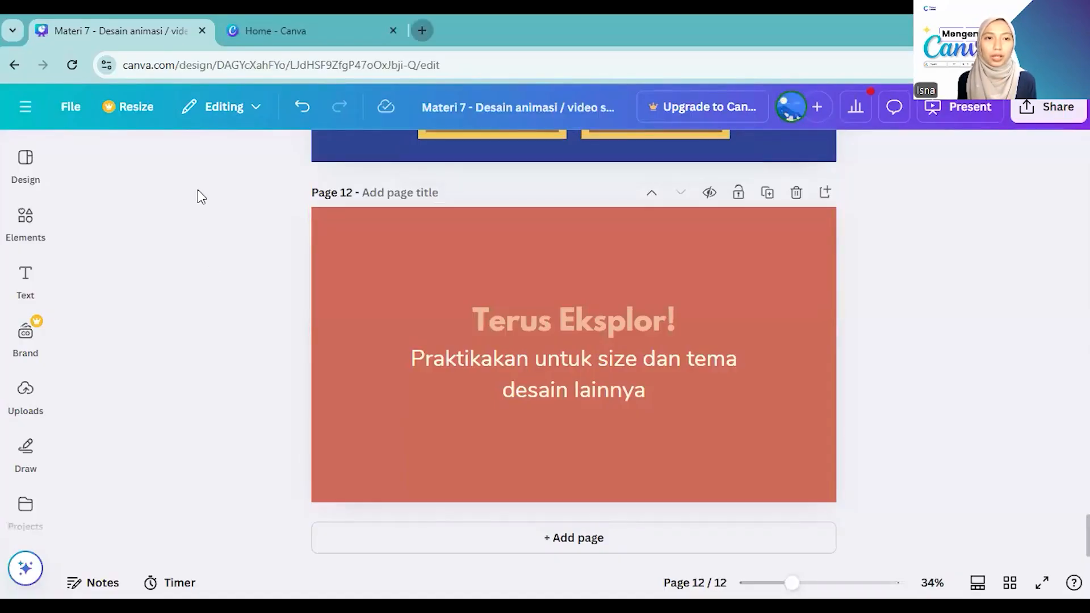
pyautogui.click(418, 431)
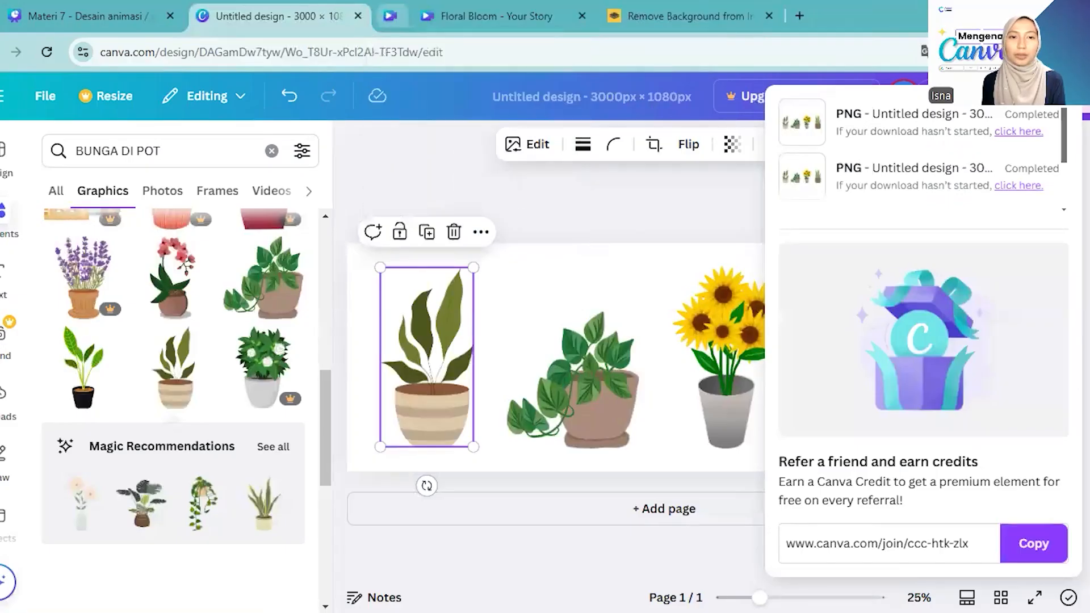
# Examine the 3000 × 1080 px potted plants design and the Floral Bloom story, then return to the plants design
pyautogui.click(519, 210)
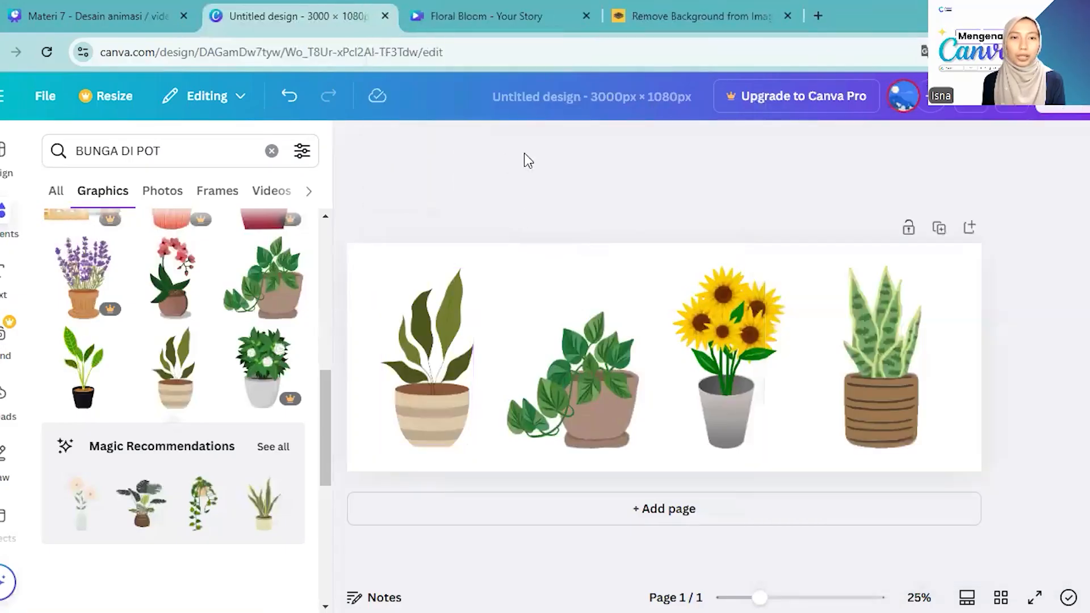
pyautogui.click(610, 260)
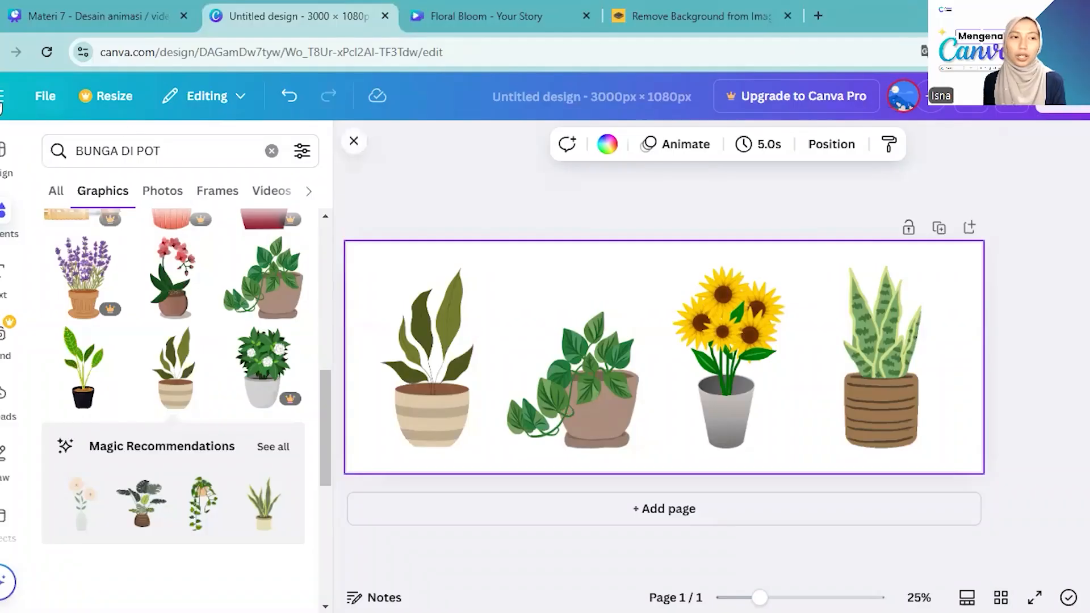
pyautogui.hotkey('ctrl', 'Tab')
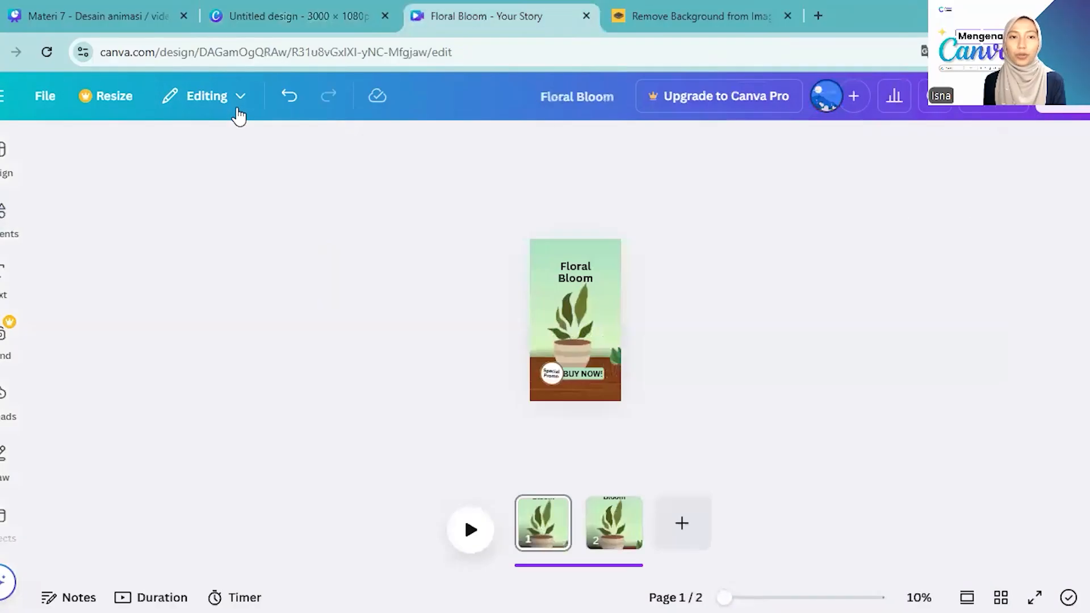
pyautogui.keyDown('ctrl'); pyautogui.scroll(3, 633, 280); pyautogui.keyUp('ctrl')
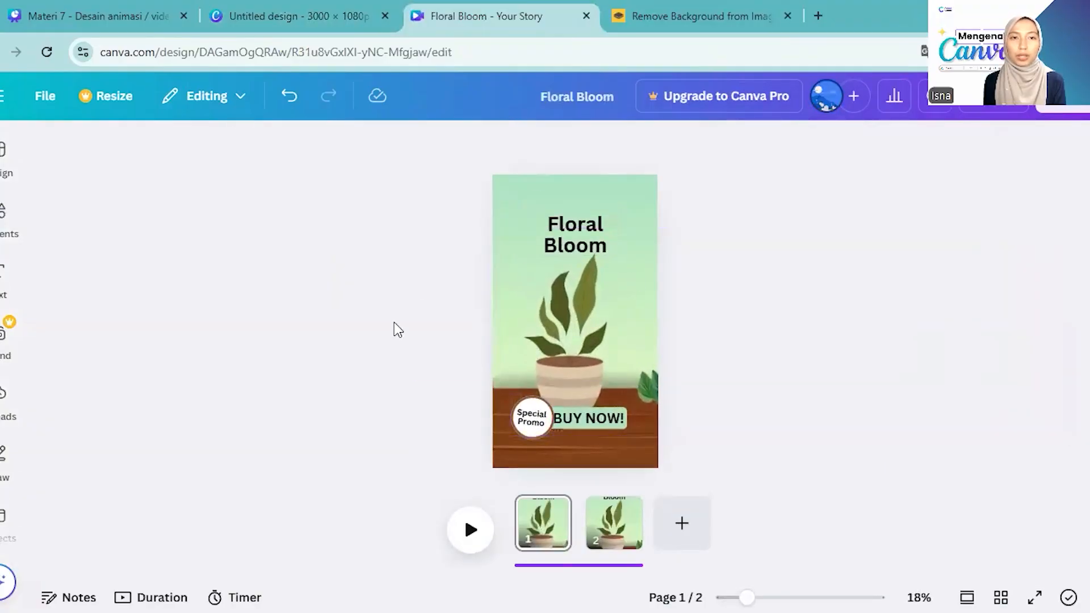
pyautogui.hotkey('ctrl', 'shift', 'Tab')
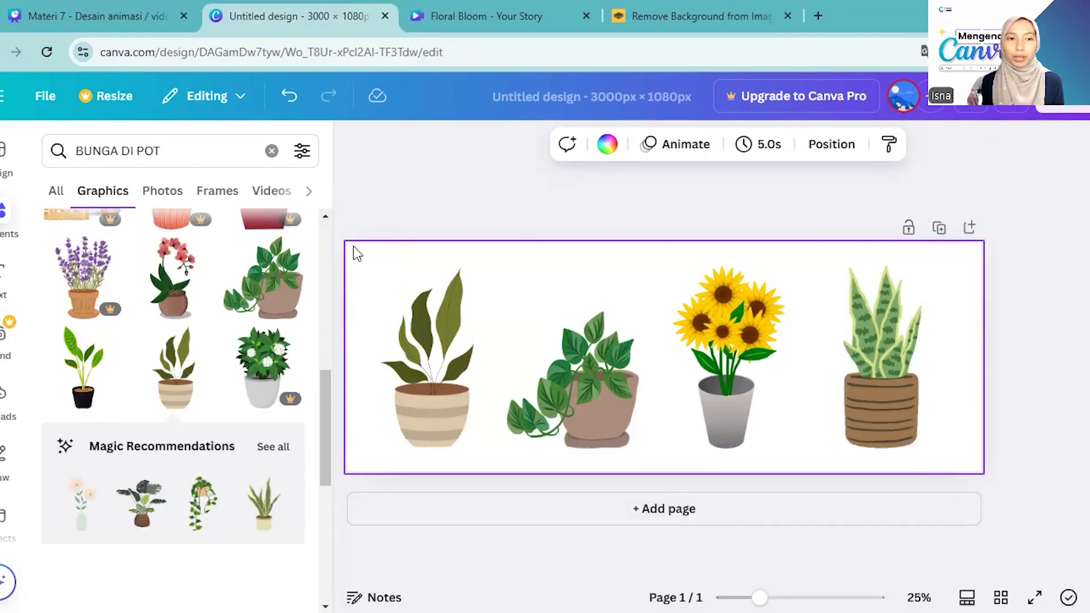
# Open the options for creating a new design and browse the suggested design types
pyautogui.click(48, 96)
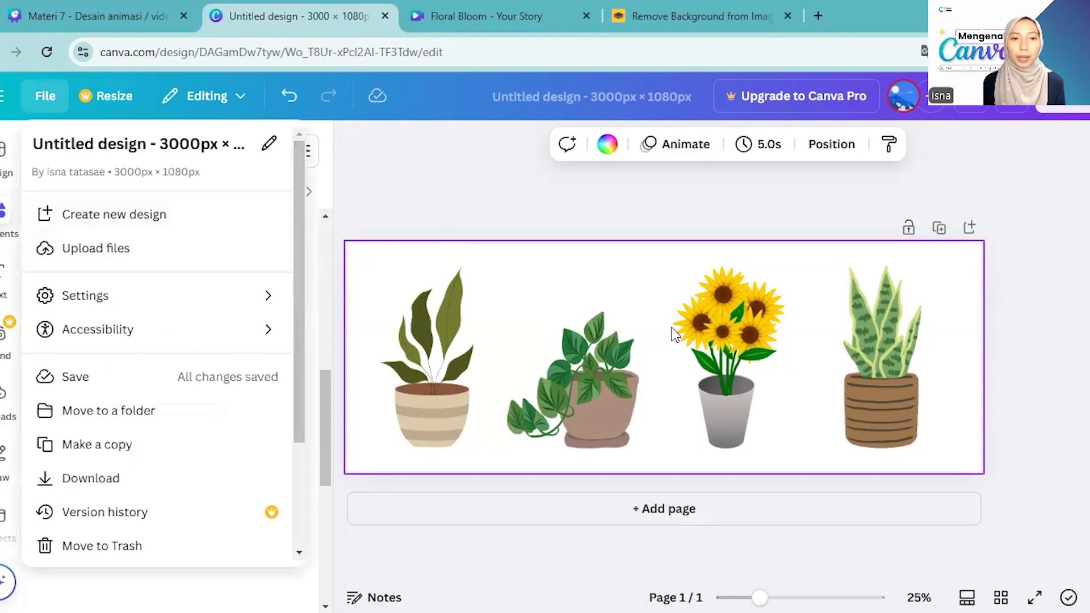
pyautogui.click(179, 219)
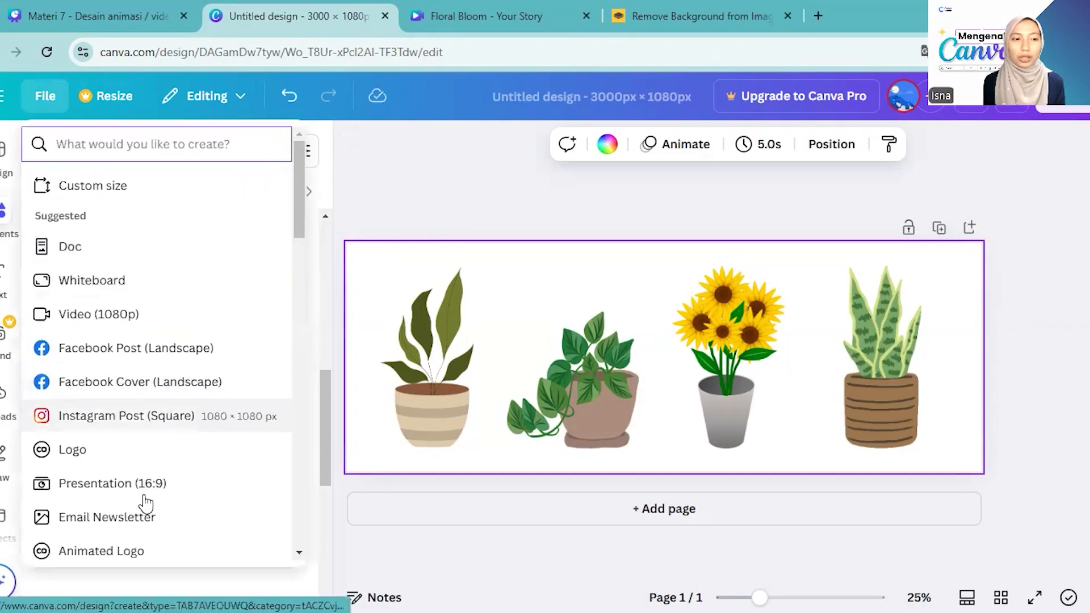
pyautogui.scroll(-3, 141, 514)
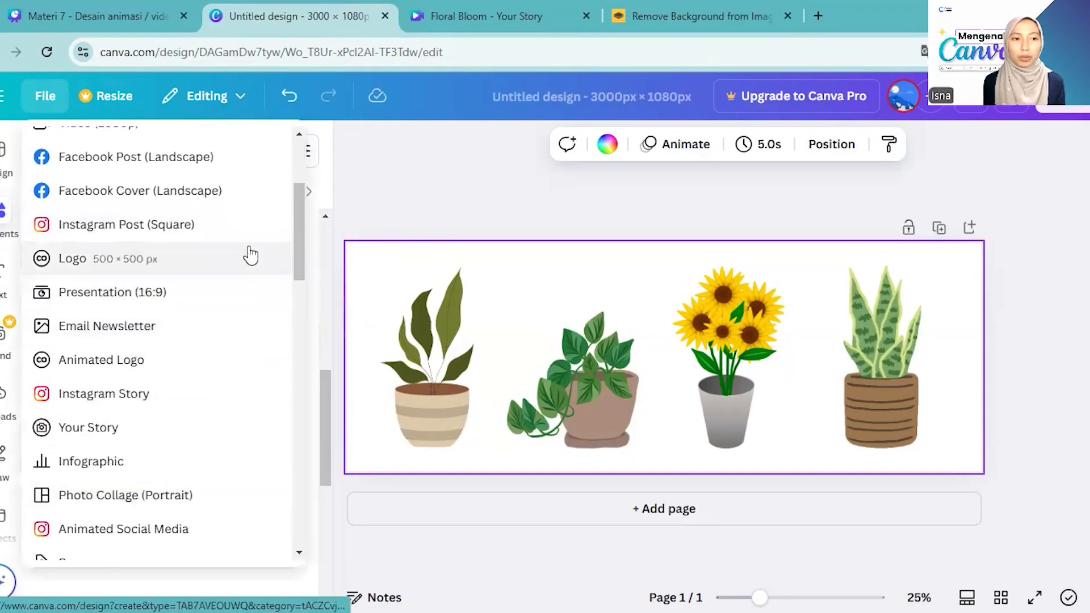
pyautogui.scroll(-6, 149, 332)
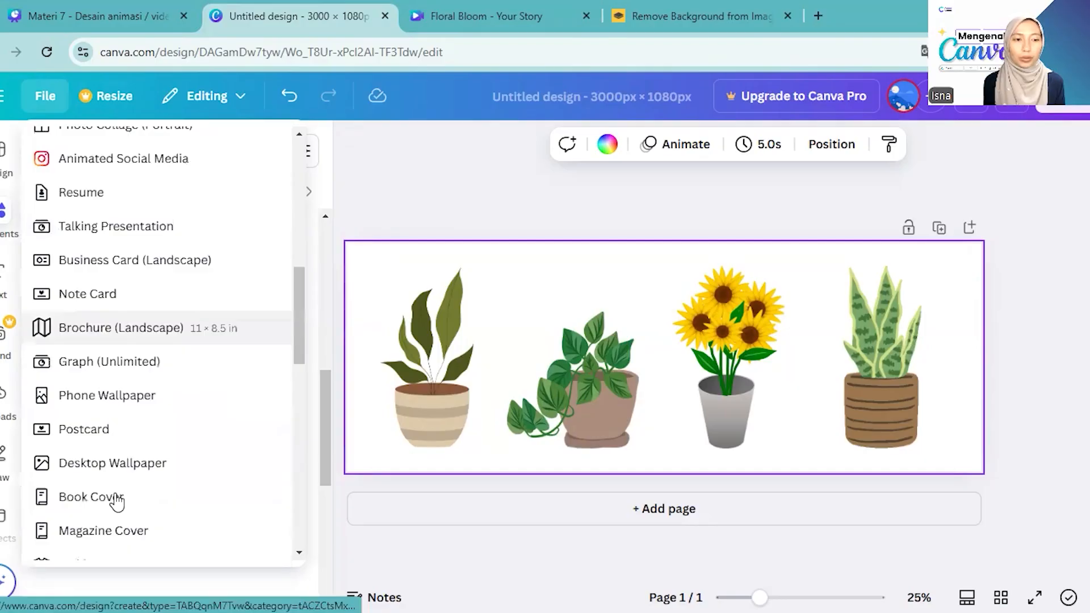
pyautogui.scroll(-10, 178, 357)
pyautogui.scroll(15, 188, 210)
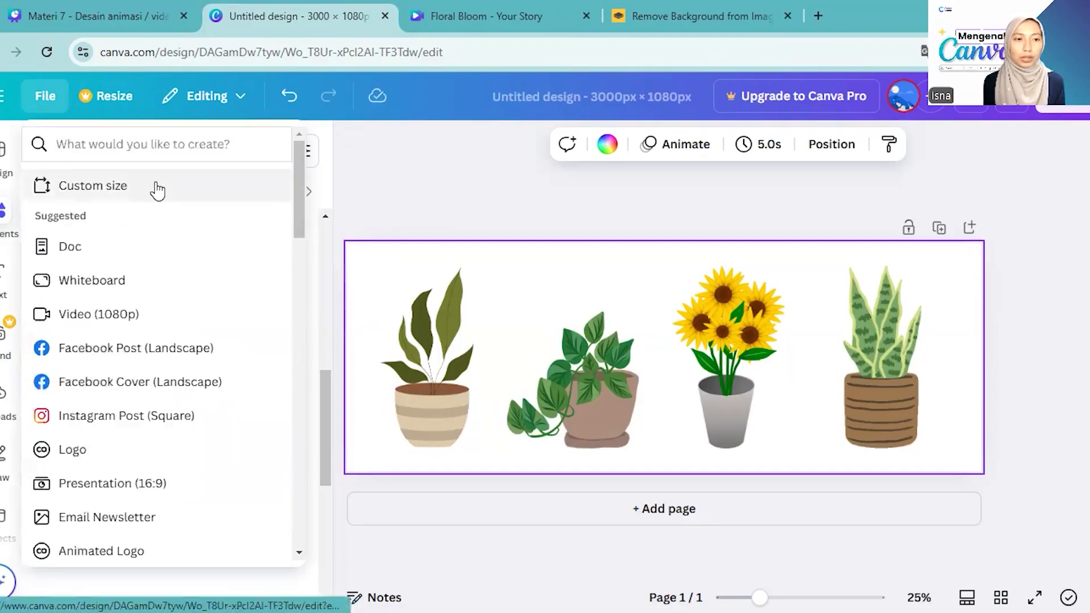
# Create a new custom-size design 3000 px wide and 1000 px high
pyautogui.click(154, 187)
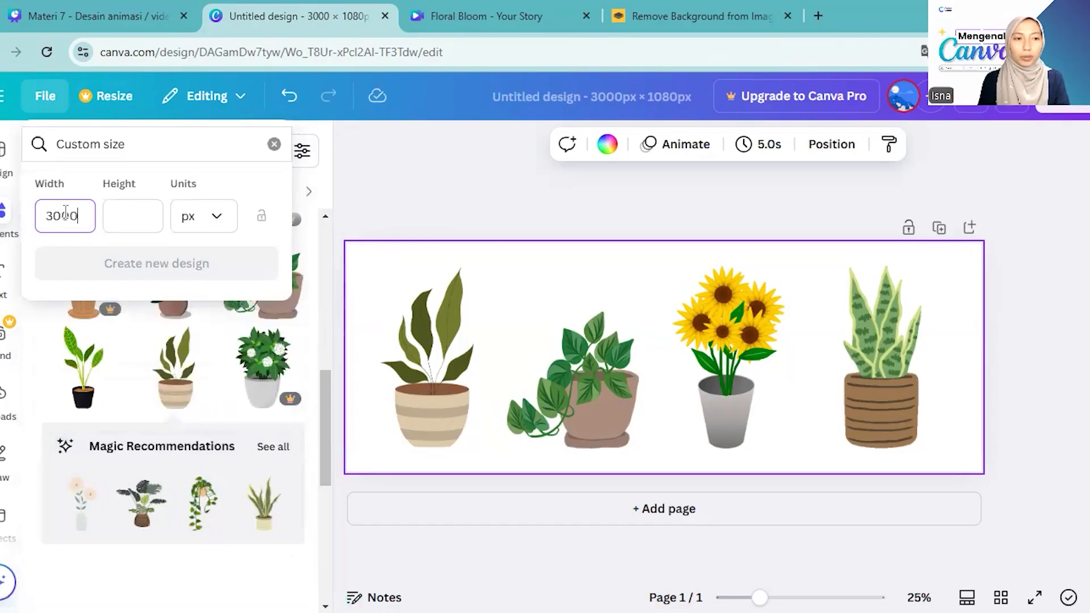
pyautogui.press('Tab')
pyautogui.write('1080')
pyautogui.press('BackSpace')
pyautogui.press('BackSpace')
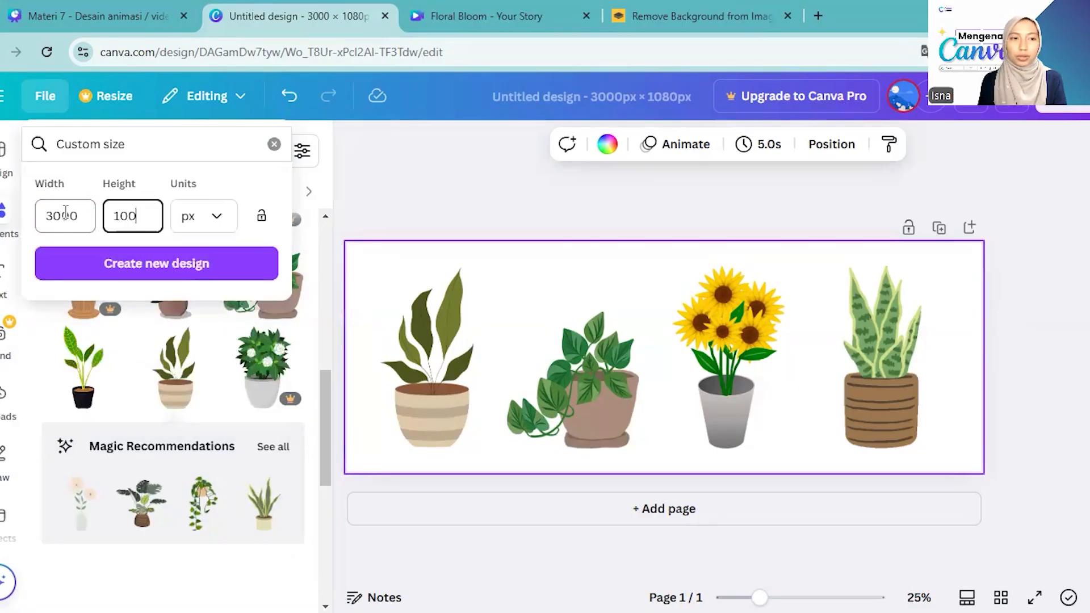
pyautogui.click(143, 267)
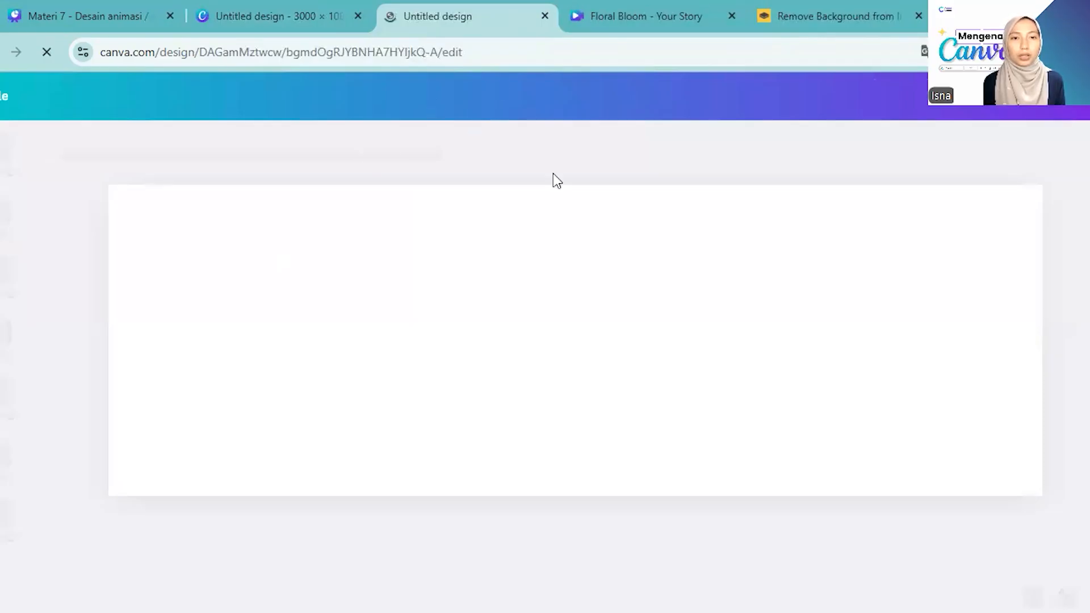
# Examine the extent of the plant strip image in the Floral Bloom story, then return to the original 3000 × 1080 px plants design
pyautogui.hotkey('ctrl', 'Tab')
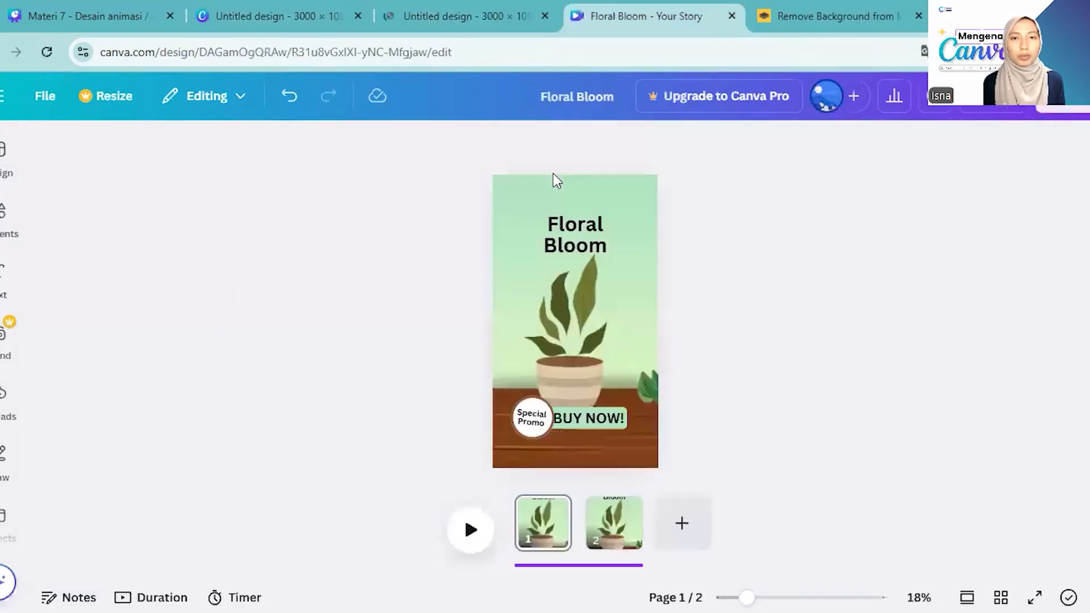
pyautogui.click(573, 368)
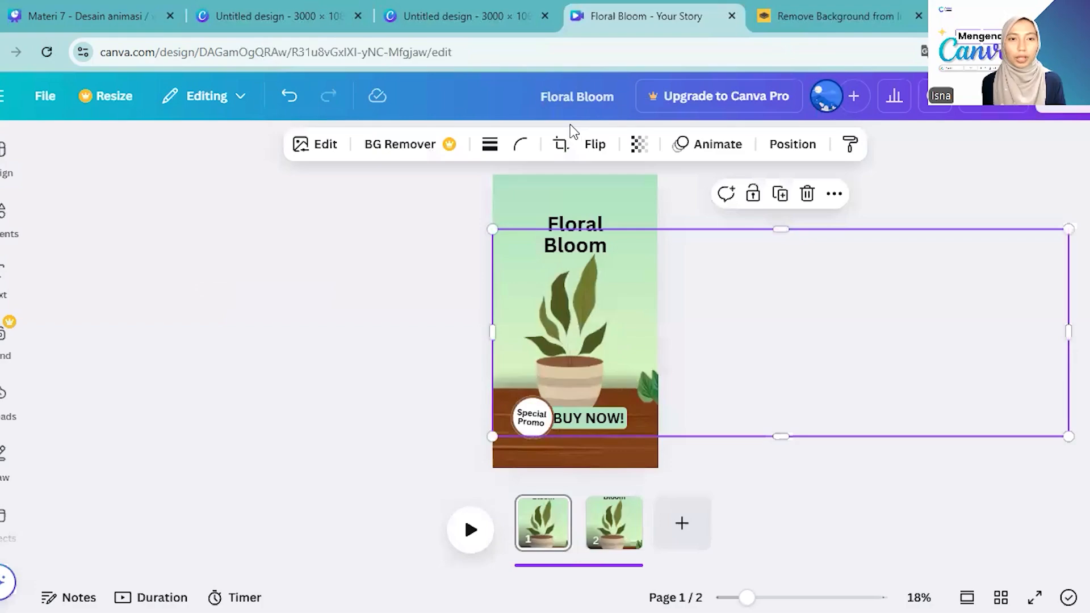
pyautogui.hotkey('ctrl', 'shift', 'Tab')
pyautogui.hotkey('ctrl', 'shift', 'Tab')
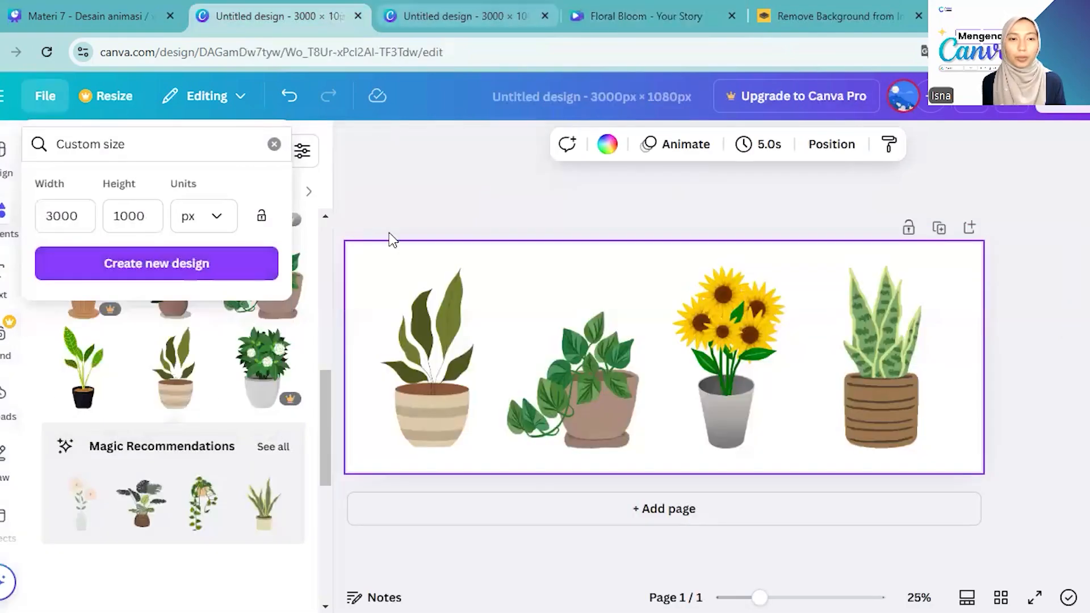
# Copy all four potted plants from the original design into the new 3000 × 1000 px design and move them up slightly
pyautogui.click(372, 290)
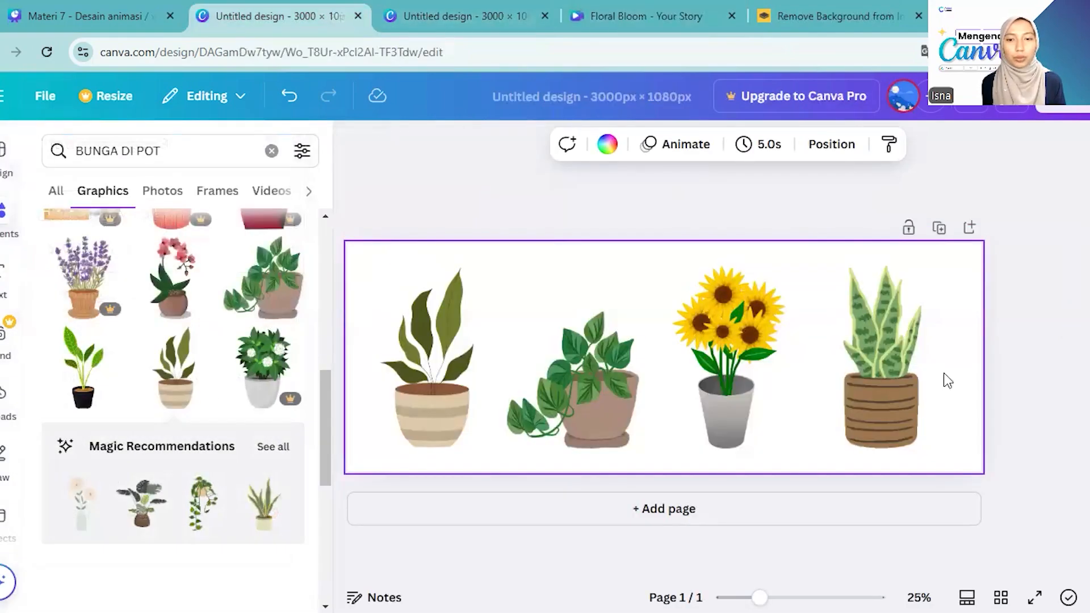
pyautogui.moveTo(965, 386); pyautogui.dragTo(428, 326)
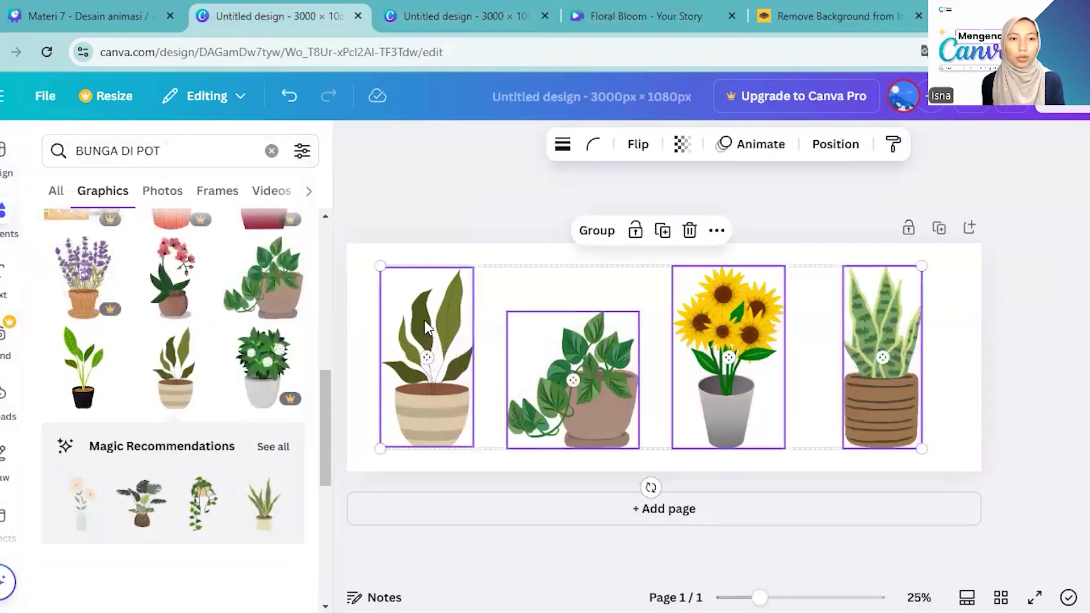
pyautogui.click(426, 215)
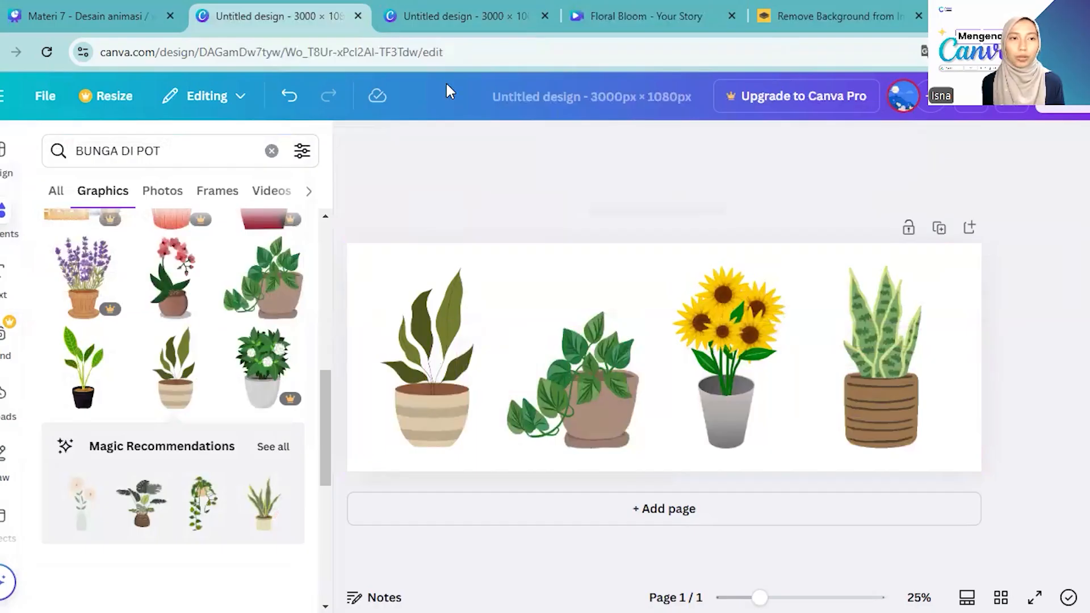
pyautogui.click(91, 16)
pyautogui.click(460, 16)
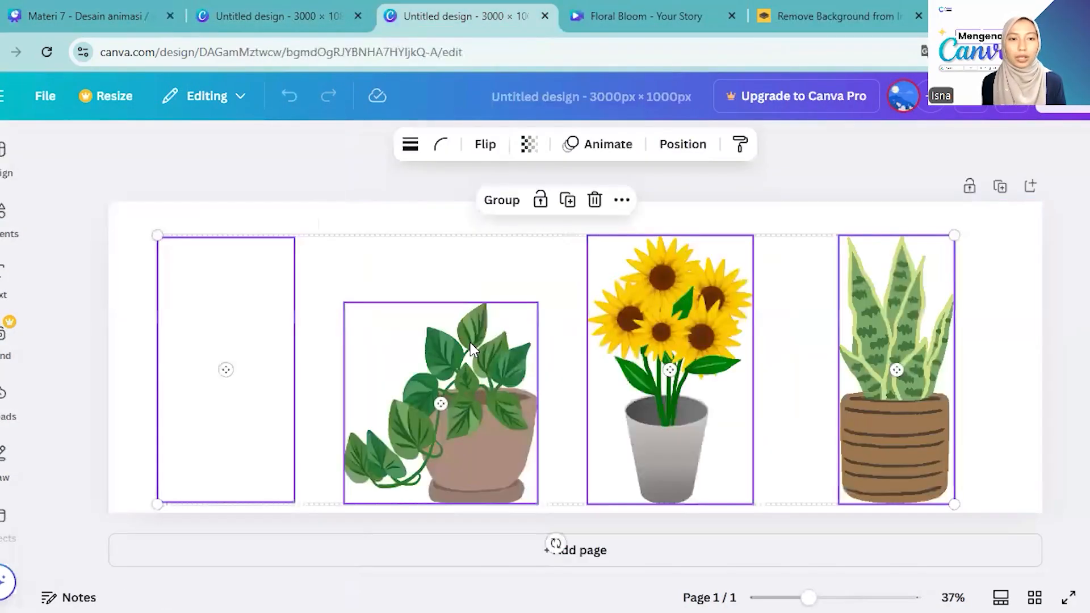
pyautogui.moveTo(895, 503)
pyautogui.mouseDown()
pyautogui.moveTo(896, 471)
pyautogui.moveTo(894, 481)
pyautogui.mouseUp()
pyautogui.click(1016, 467)
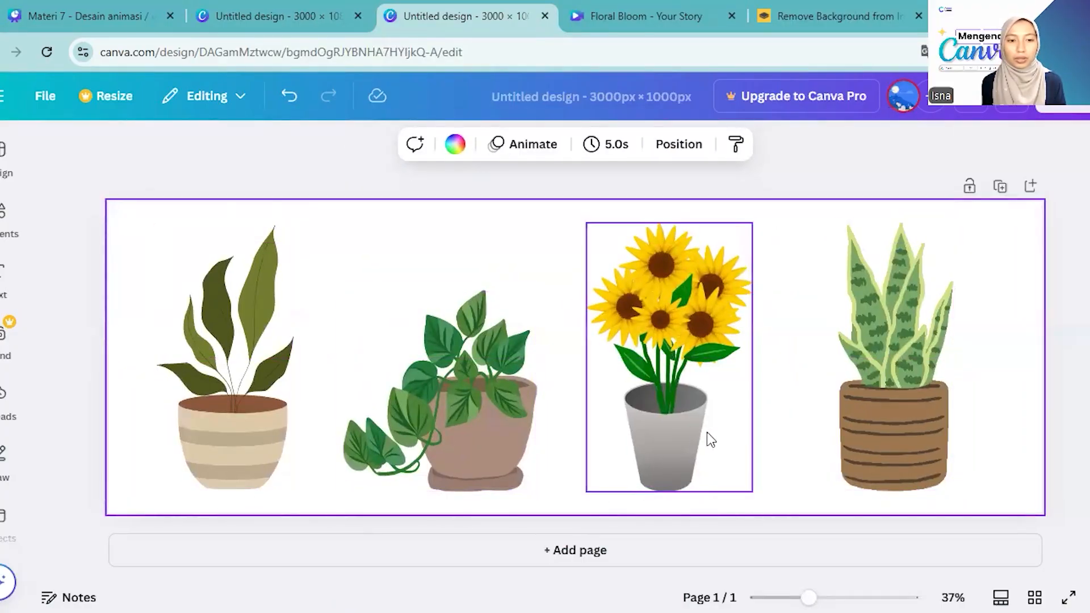
# Examine the arrange and layer options for the four potted plants, then close them and clear the selection
pyautogui.moveTo(994, 427); pyautogui.dragTo(146, 378)
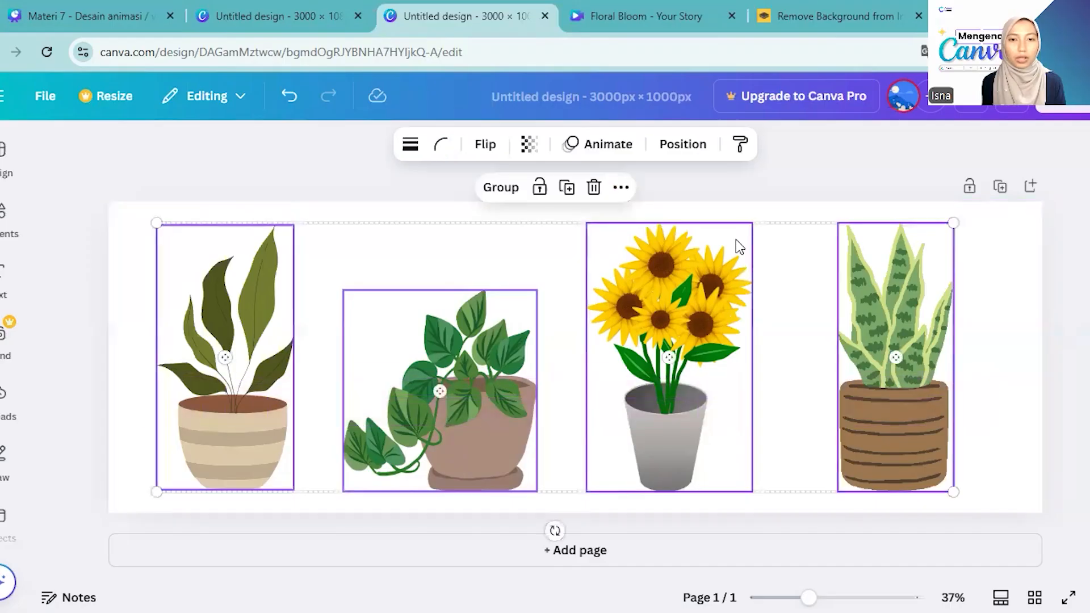
pyautogui.click(683, 144)
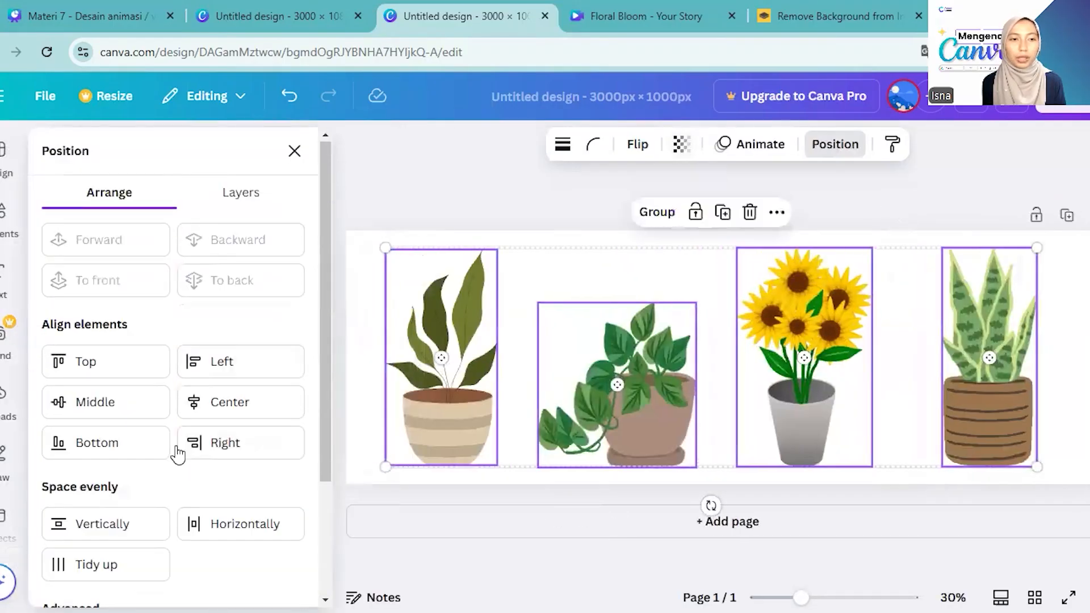
pyautogui.click(238, 191)
pyautogui.click(117, 189)
pyautogui.scroll(-2, 628, 311)
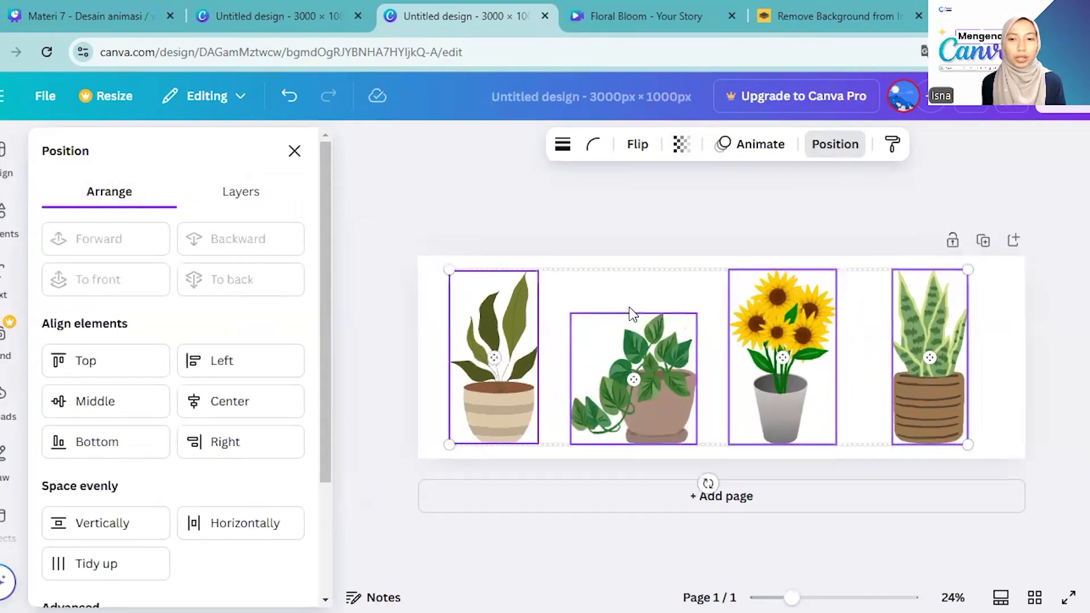
pyautogui.press('Escape')
pyautogui.click(853, 396)
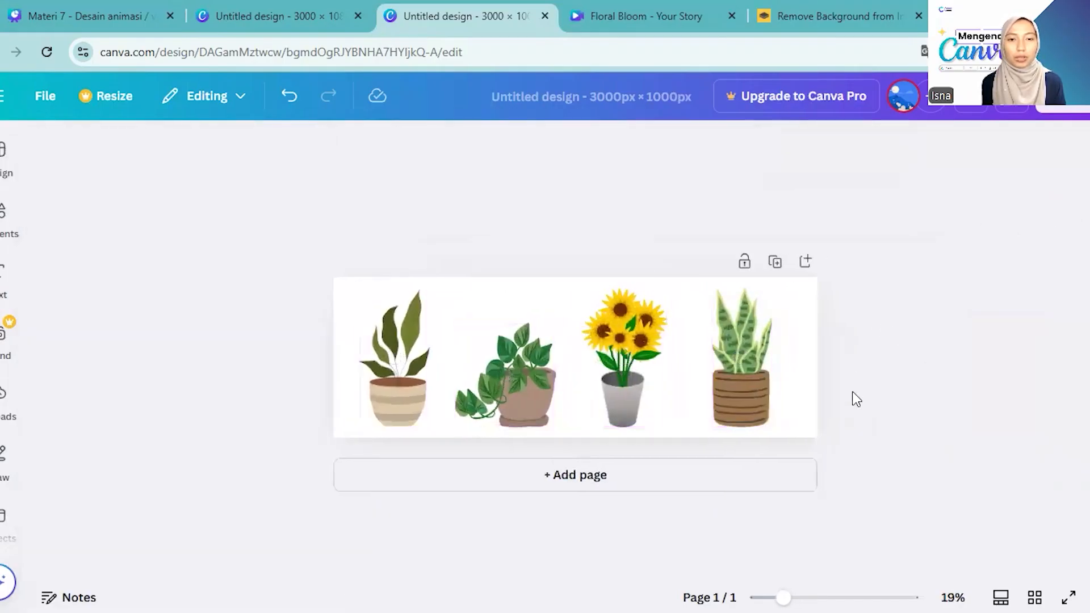
# Nudge the sunflower pot and the snake plant together to the right, away from the ivy pot
pyautogui.moveTo(855, 390); pyautogui.dragTo(512, 364)
pyautogui.click(872, 399)
pyautogui.moveTo(872, 399); pyautogui.dragTo(604, 392)
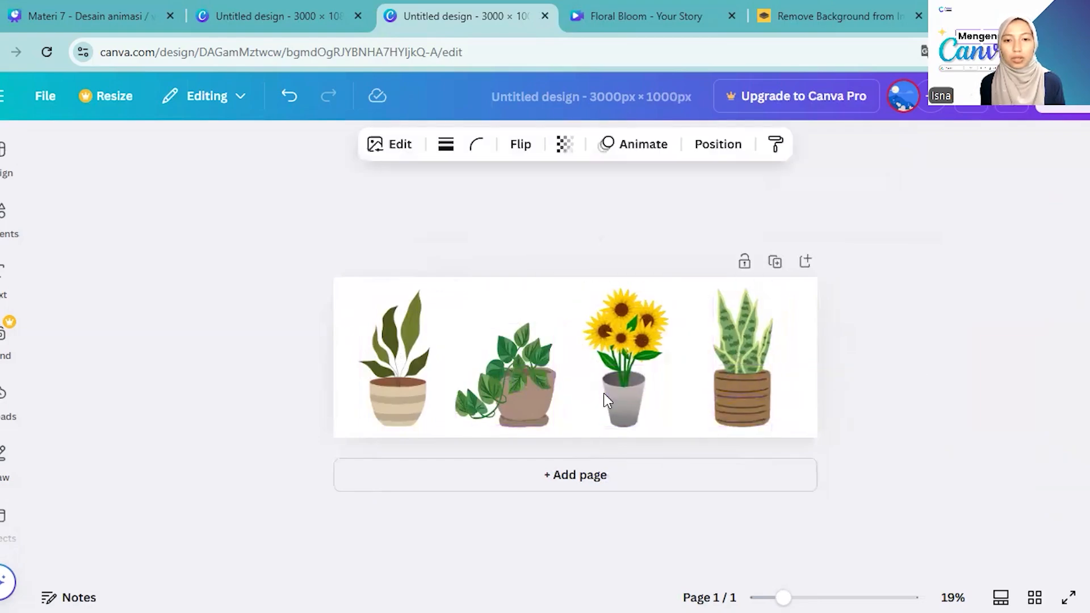
pyautogui.press('Right')
pyautogui.press('Right')
pyautogui.press('Right')
pyautogui.press('Right')
pyautogui.press('Right')
pyautogui.press('Right')
pyautogui.press('Right')
pyautogui.press('Right')
pyautogui.press('Right')
pyautogui.press('Right')
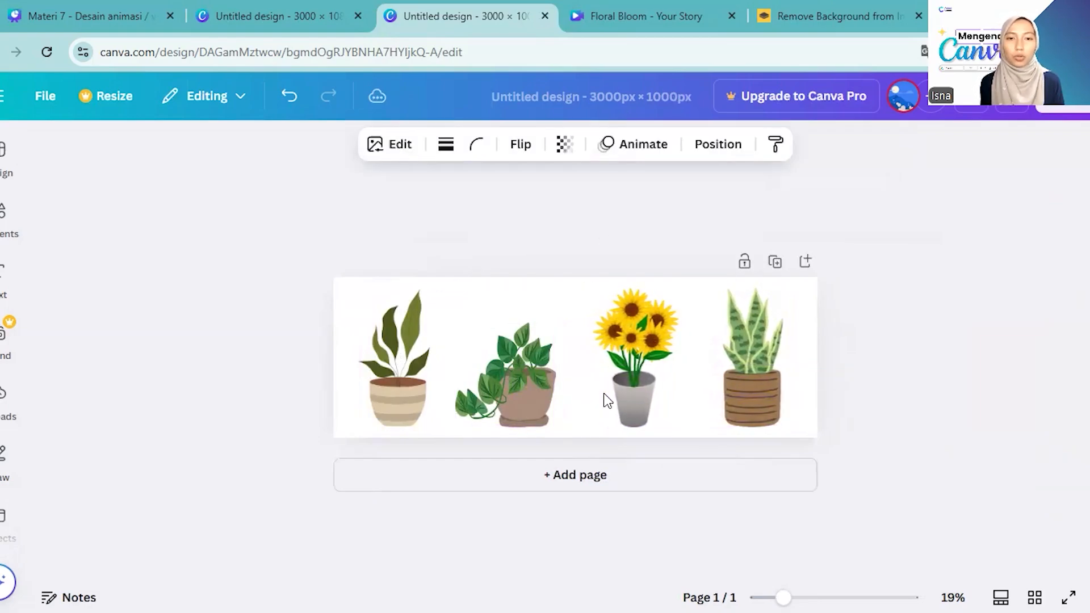
# Nudge the snake plant in the brown striped pot slightly farther to the right
pyautogui.click(499, 382)
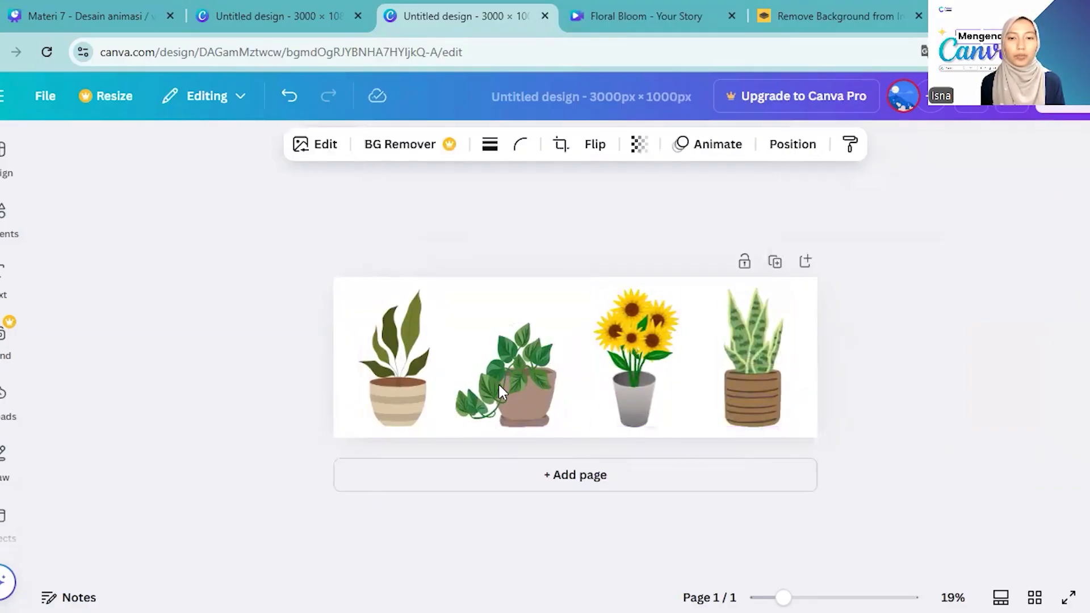
pyautogui.click(723, 390)
pyautogui.press('Right')
pyautogui.press('Right')
pyautogui.press('Right')
pyautogui.press('Right')
pyautogui.press('Right')
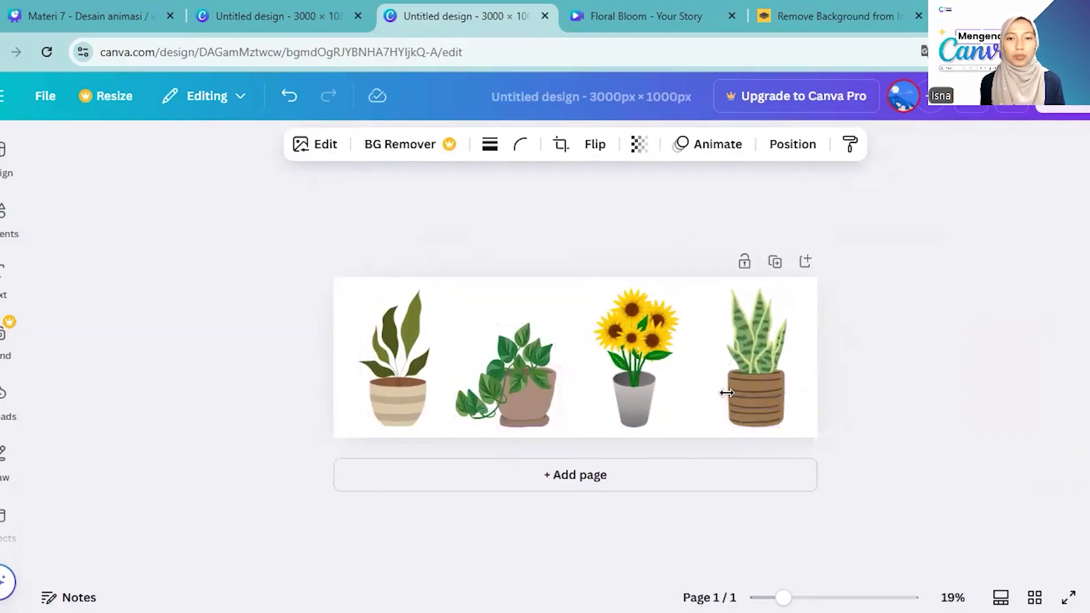
# Nudge the sunflower pot slightly to the right to even out the gaps between the plants
pyautogui.click(646, 384)
pyautogui.press('Right')
pyautogui.press('Right')
pyautogui.press('Right')
pyautogui.press('Right')
pyautogui.press('Right')
pyautogui.press('Right')
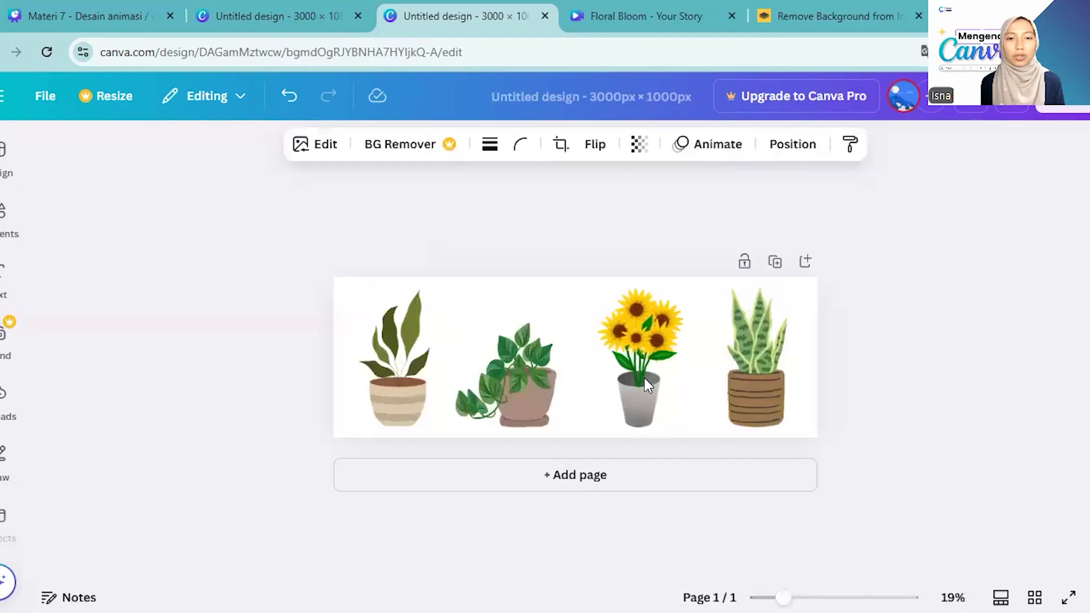
# Nudge the leafy plant in the beige striped pot slightly to the left, away from the ivy pot
pyautogui.click(380, 367)
pyautogui.press('Left')
pyautogui.press('Left')
pyautogui.press('Left')
pyautogui.press('Left')
pyautogui.press('Left')
pyautogui.press('Left')
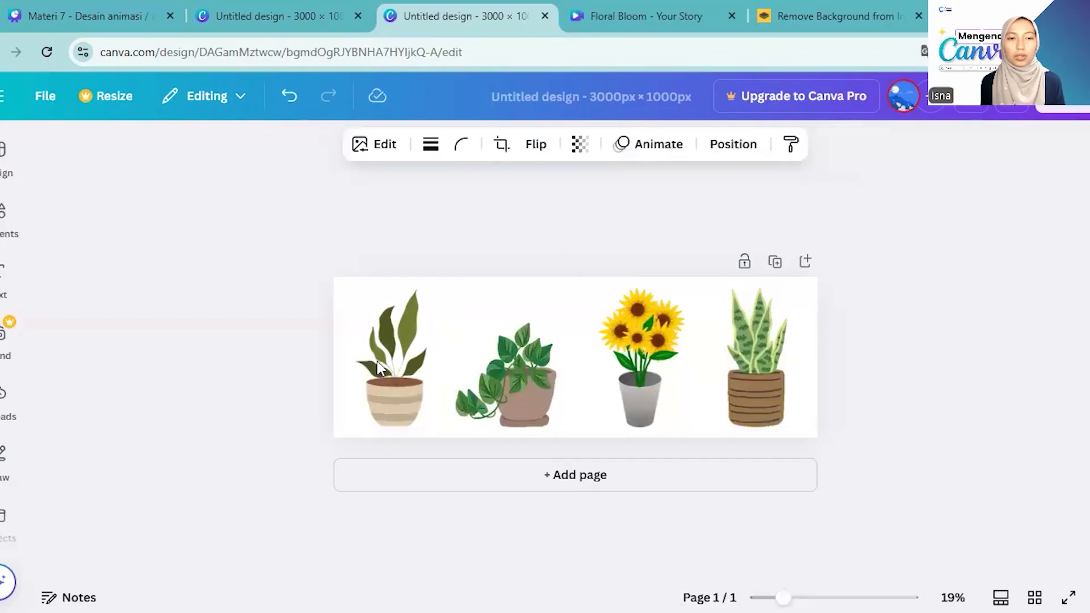
pyautogui.press('Left')
pyautogui.press('Left')
# Download the 3000 × 1000 px plants design as a PNG and allow the site to download multiple files
pyautogui.click(844, 445)
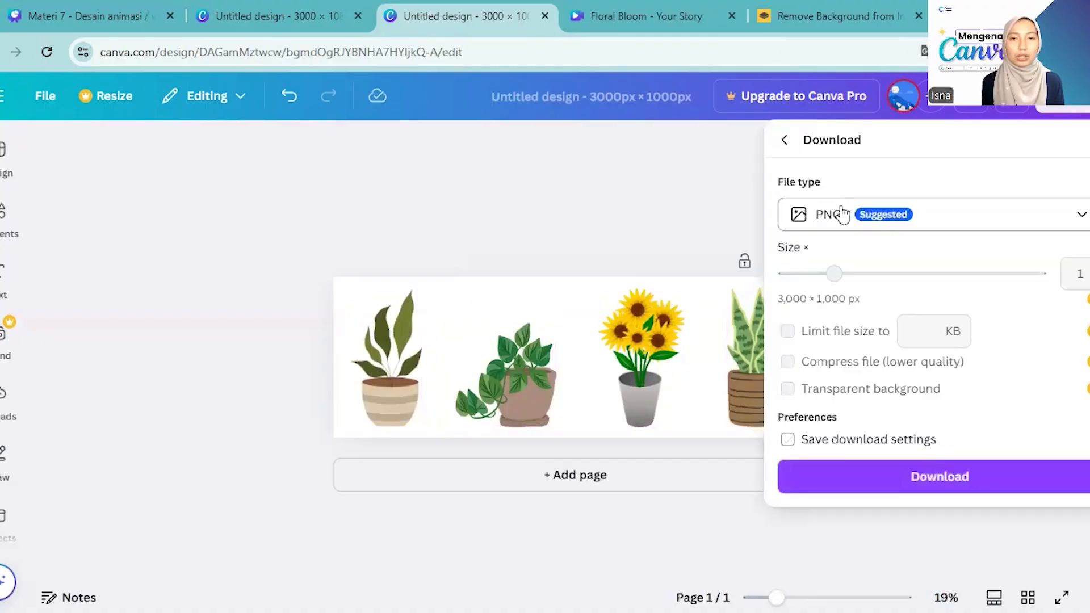
pyautogui.click(827, 469)
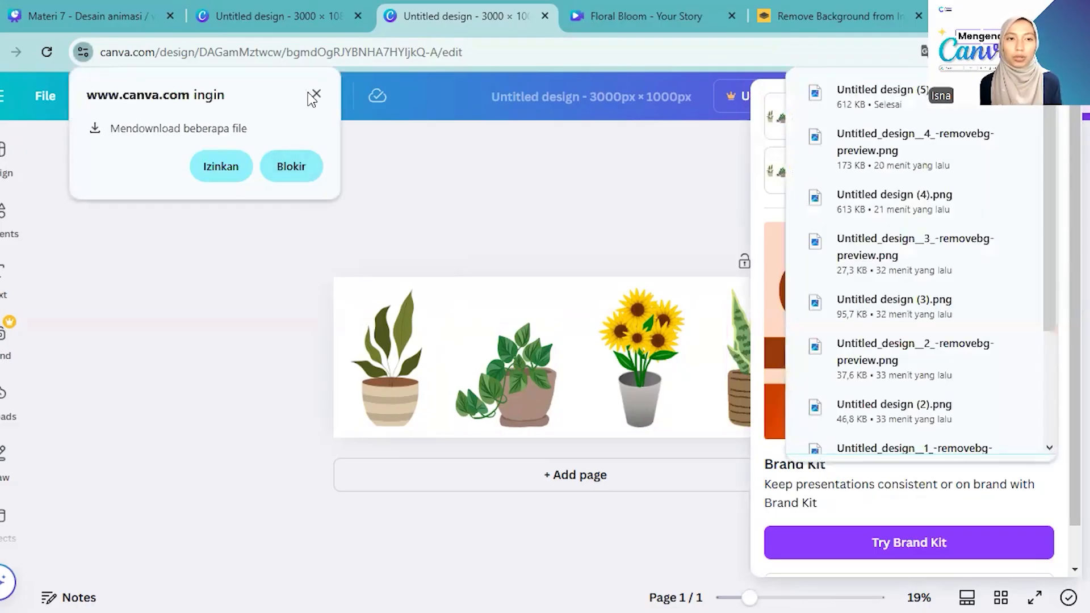
pyautogui.click(212, 165)
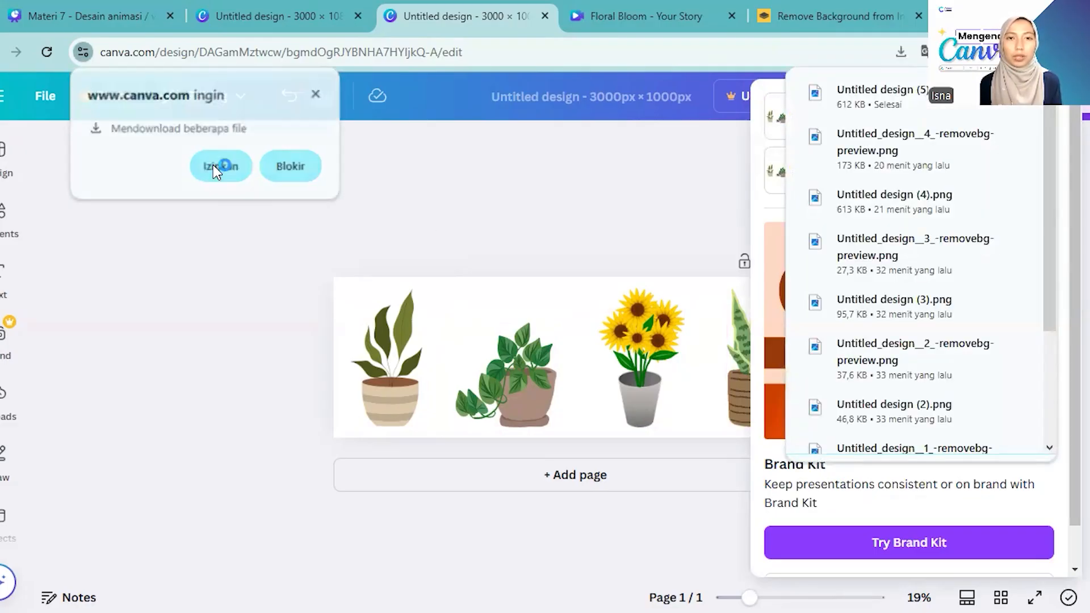
# Switch to remove.bg, upload Untitled design (6) to remove its background, and download the 866 × 288 px result
pyautogui.click(835, 16)
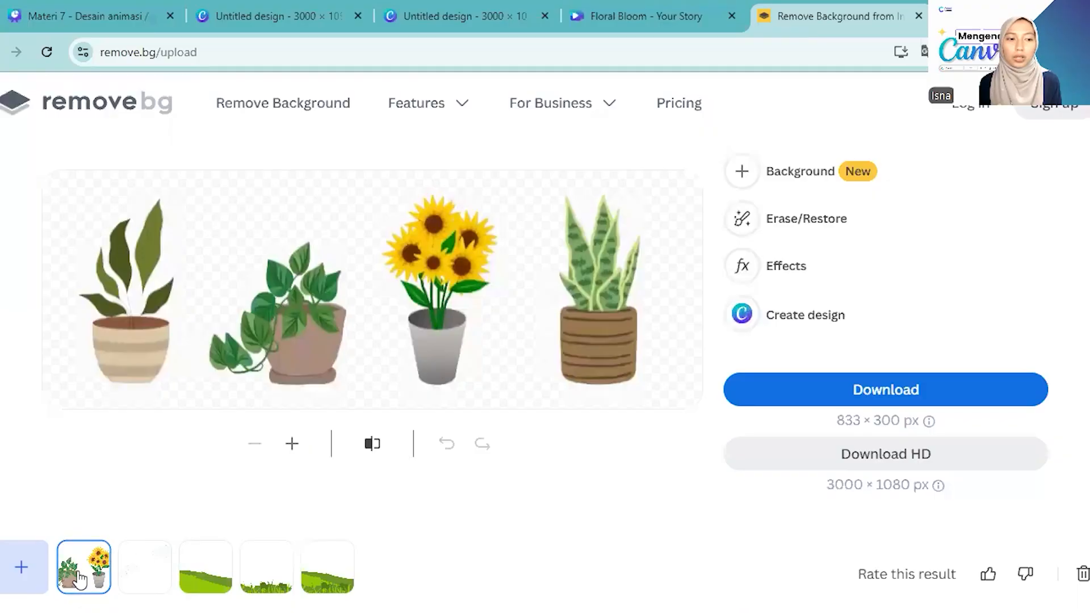
pyautogui.click(44, 579)
pyautogui.click(704, 196)
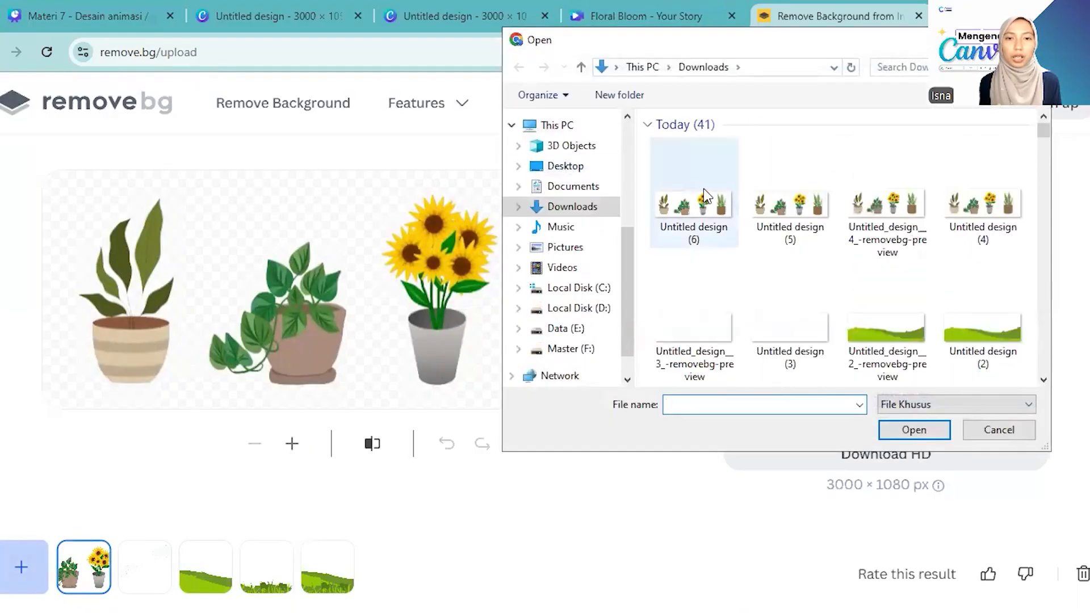
pyautogui.click(913, 431)
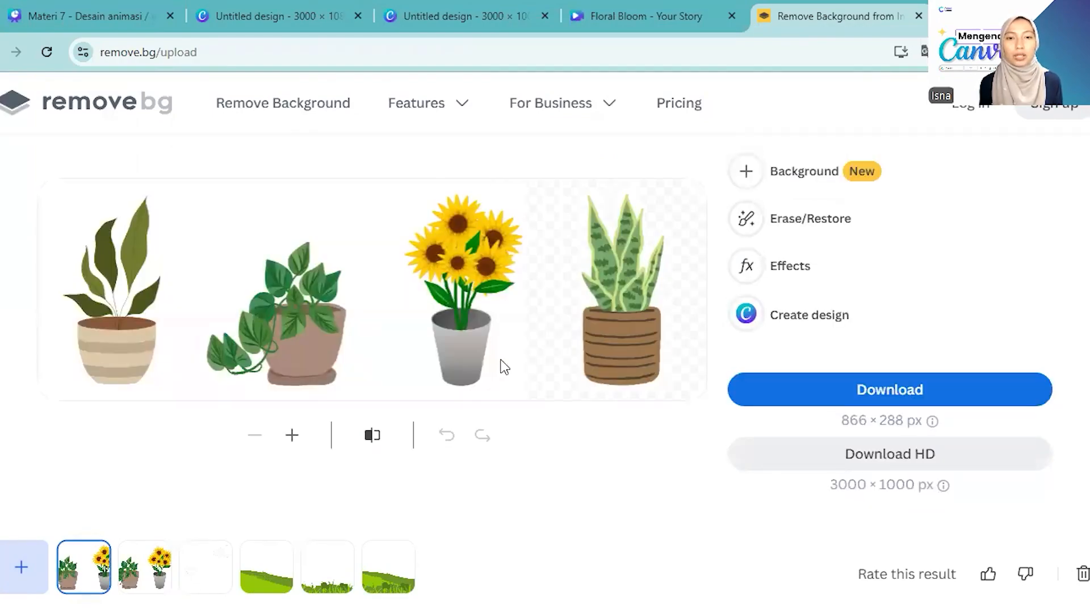
pyautogui.click(822, 400)
# Switch back to Canva and create a new blank Instagram Story design from the social media formats
pyautogui.hotkey('ctrl', 'shift', 'Tab')
pyautogui.hotkey('ctrl', 'shift', 'Tab')
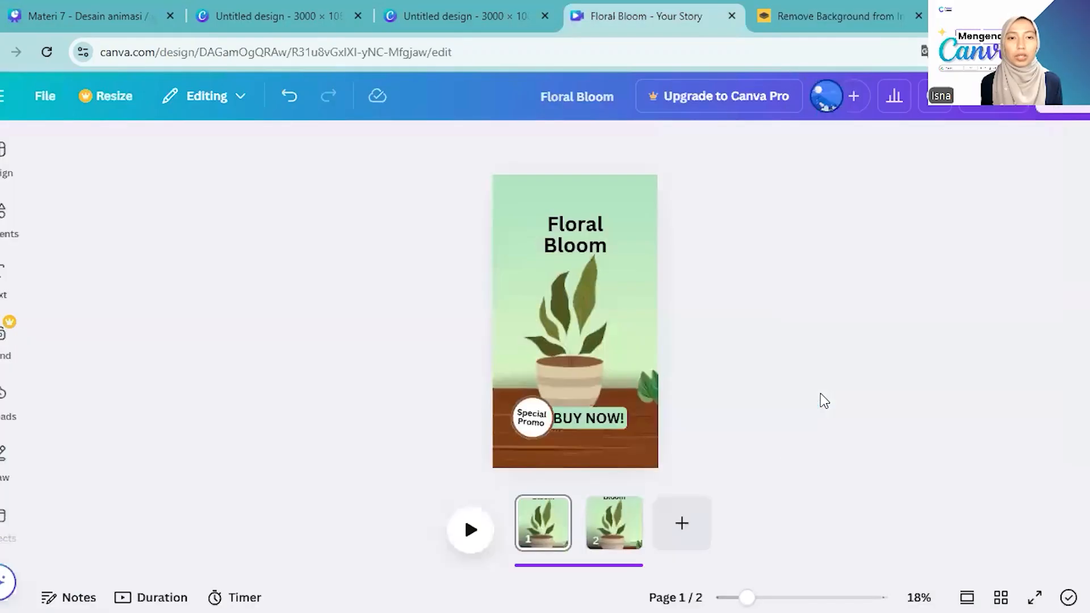
pyautogui.hotkey('ctrl', 'shift', 'Tab')
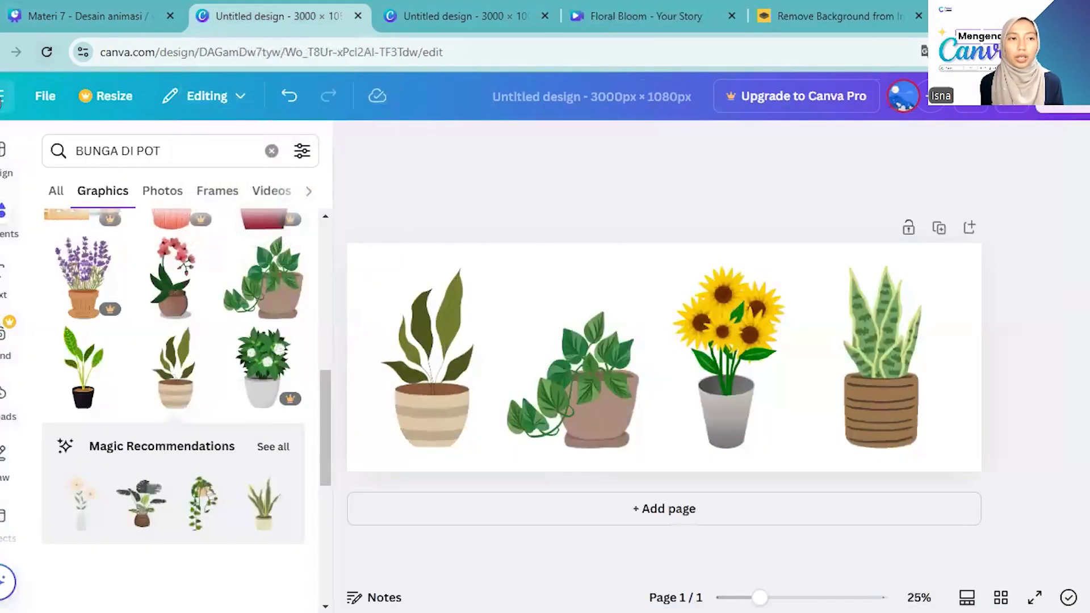
pyautogui.click(3, 97)
pyautogui.click(146, 150)
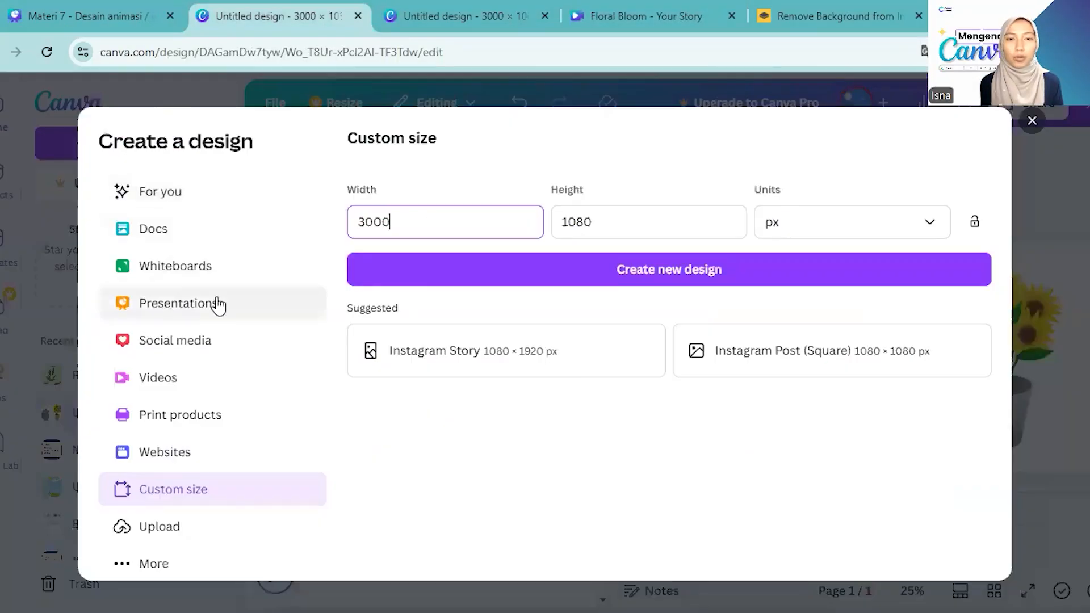
pyautogui.press('BackSpace')
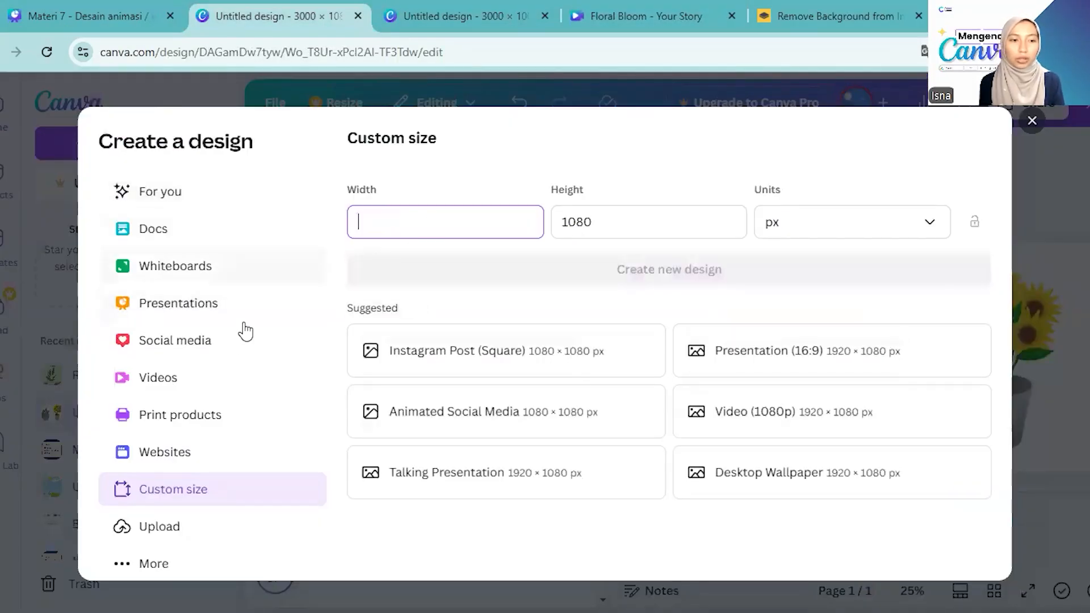
pyautogui.click(199, 354)
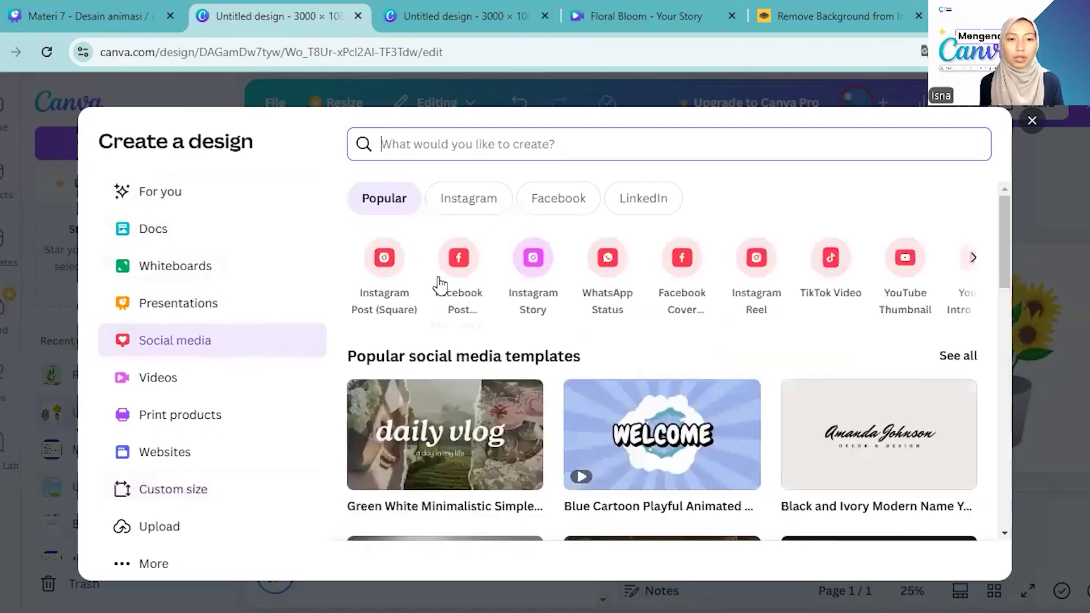
pyautogui.click(545, 273)
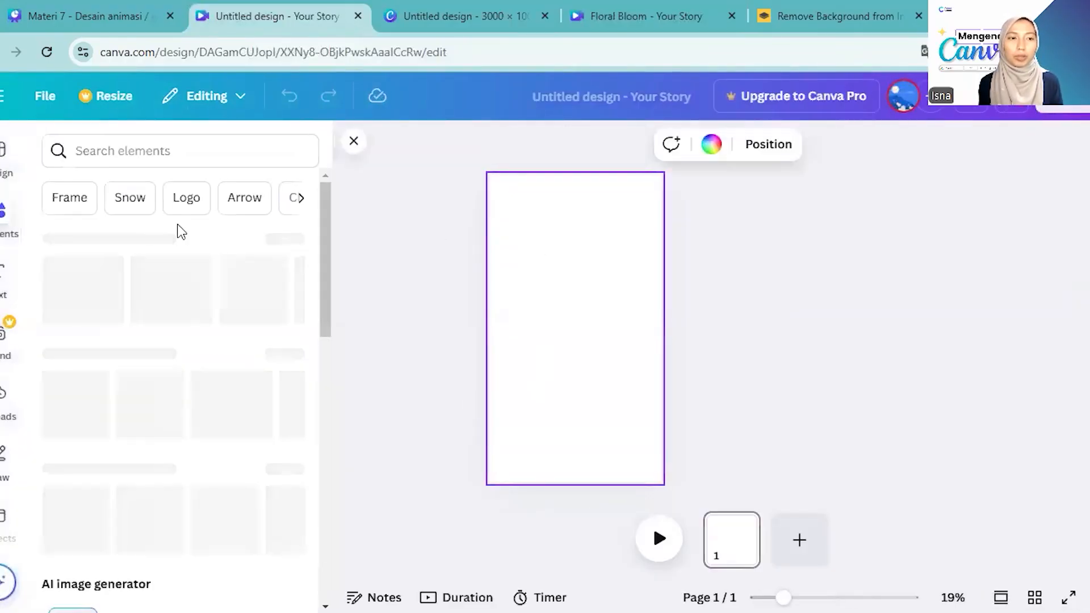
# Apply a two-colour gradient to the page background and change its grey end colour to a soft yellow-green
pyautogui.click(711, 144)
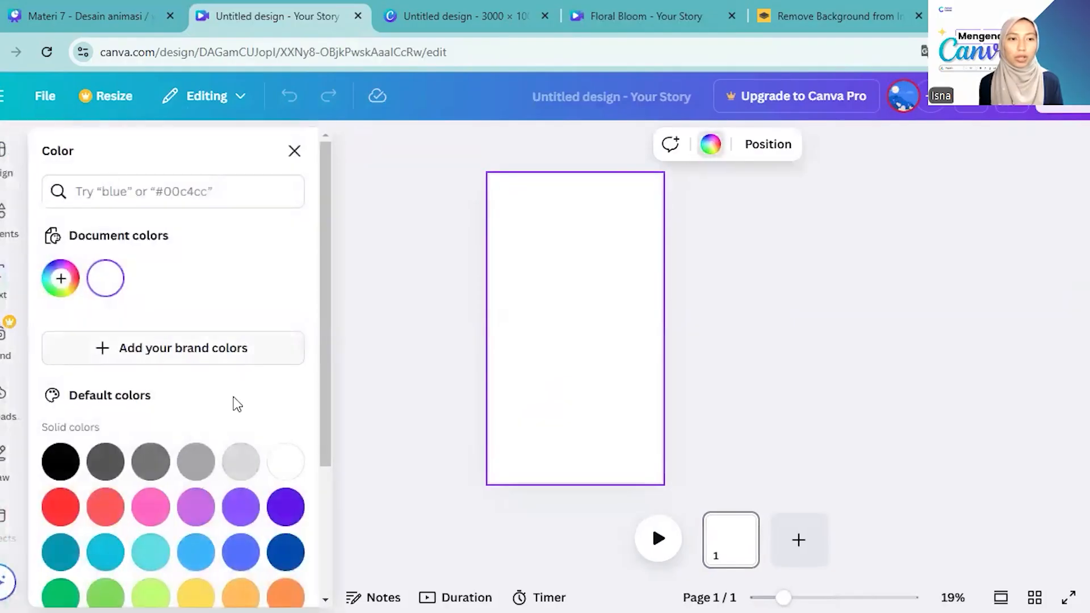
pyautogui.click(64, 283)
pyautogui.click(236, 329)
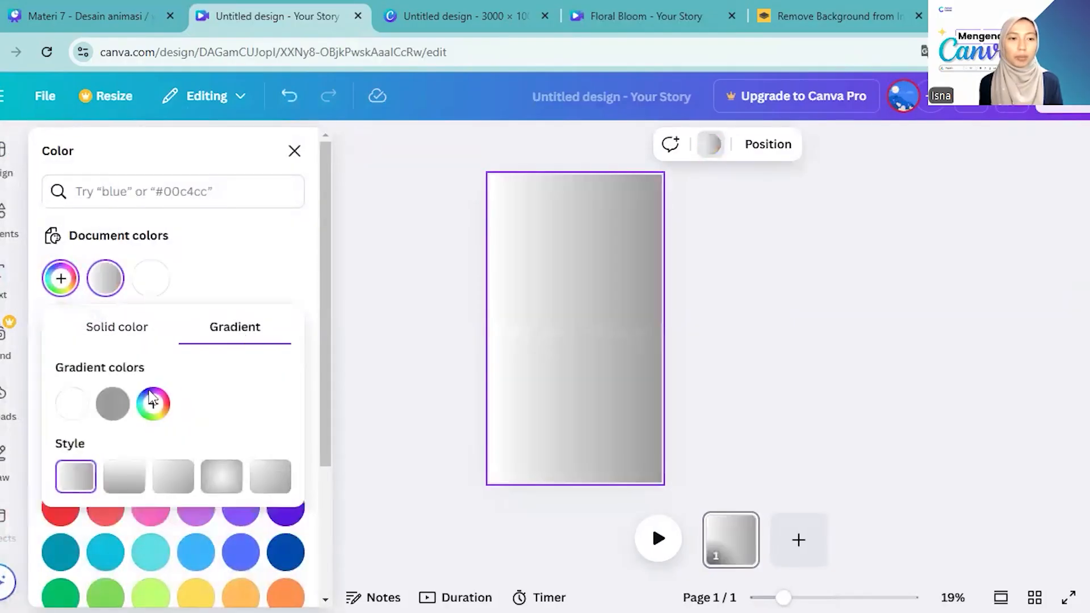
pyautogui.click(112, 403)
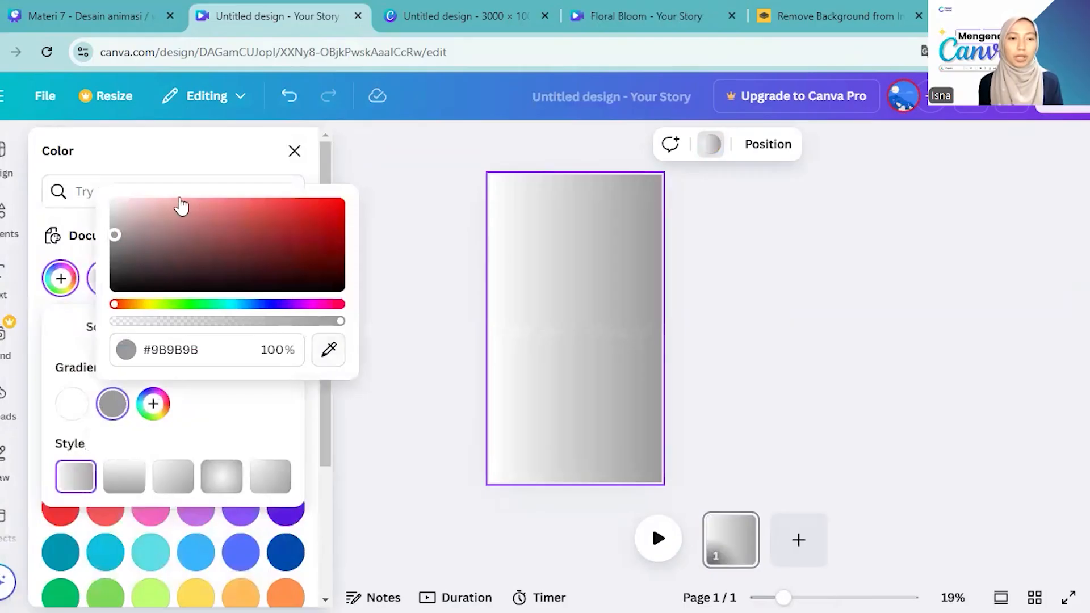
pyautogui.moveTo(144, 304); pyautogui.dragTo(157, 309)
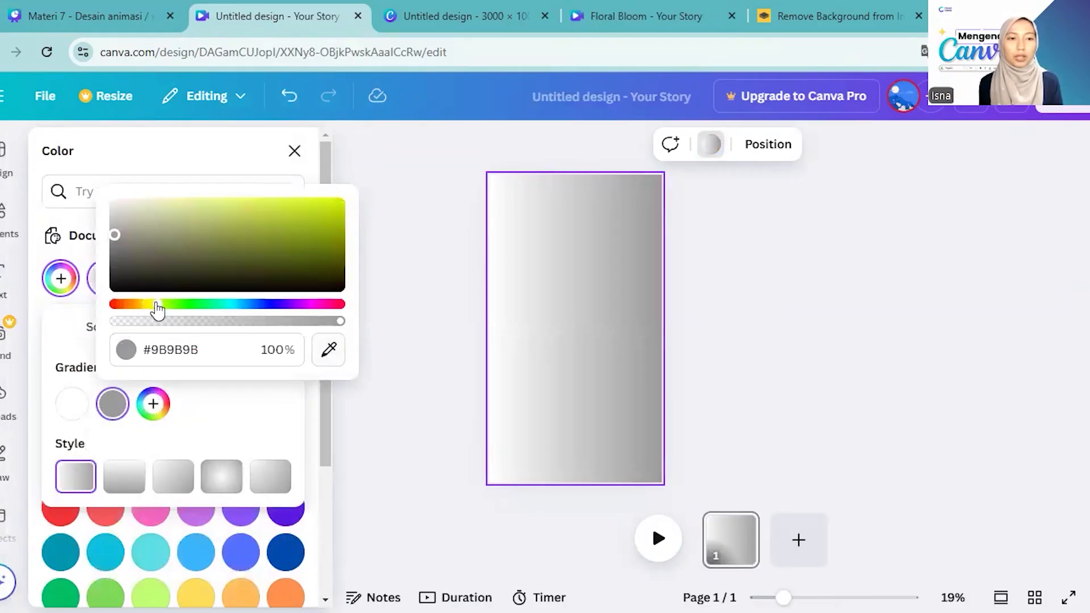
pyautogui.click(190, 211)
# Change the gradient's white start colour to a light green, about #D2EDC3
pyautogui.click(72, 404)
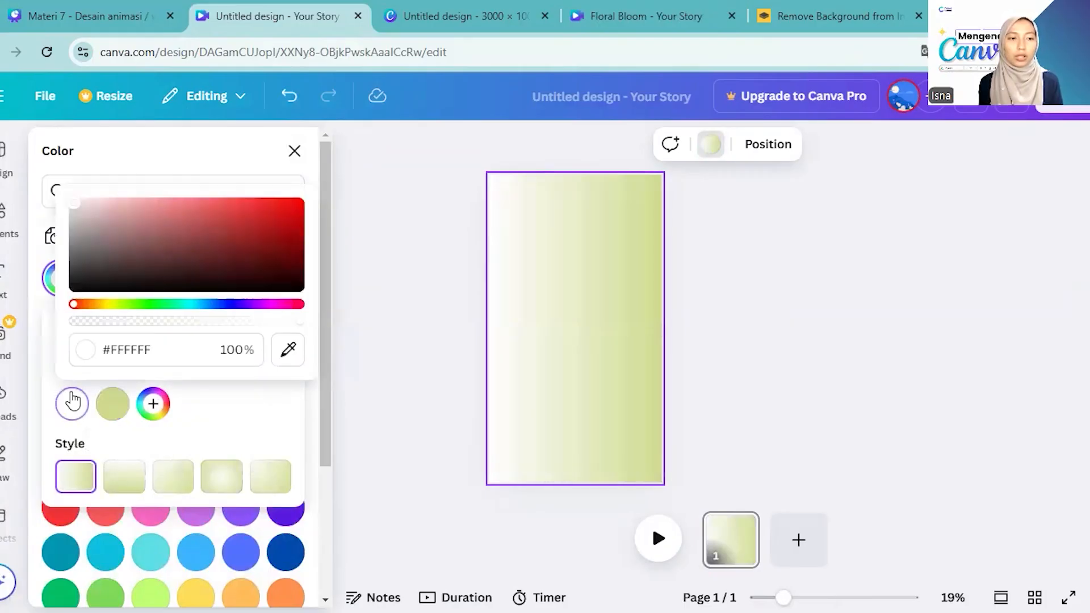
pyautogui.click(148, 304)
pyautogui.moveTo(191, 203); pyautogui.dragTo(110, 204)
pyautogui.click(136, 306)
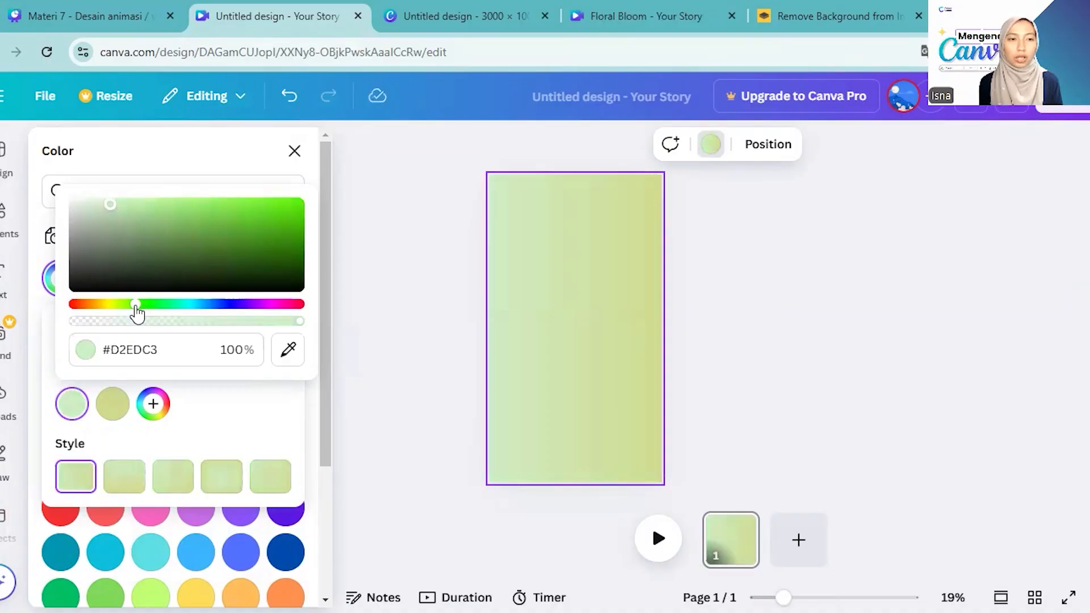
# Adjust the gradient's end colour to #C8DF97 and darken its start colour to #BDD1AA
pyautogui.click(112, 403)
pyautogui.moveTo(194, 212); pyautogui.dragTo(183, 202)
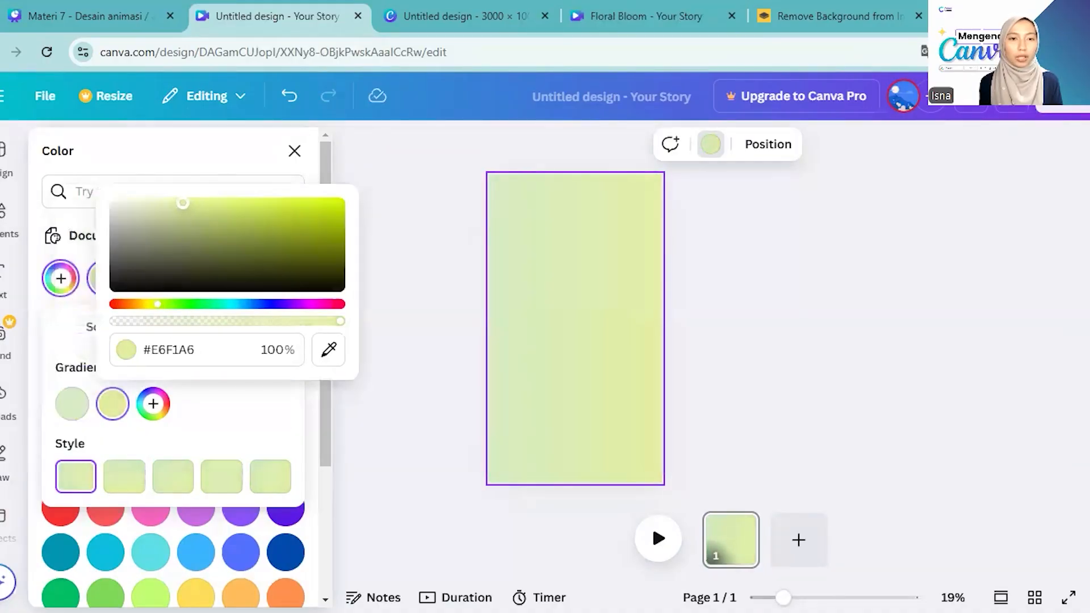
pyautogui.moveTo(159, 311); pyautogui.dragTo(165, 315)
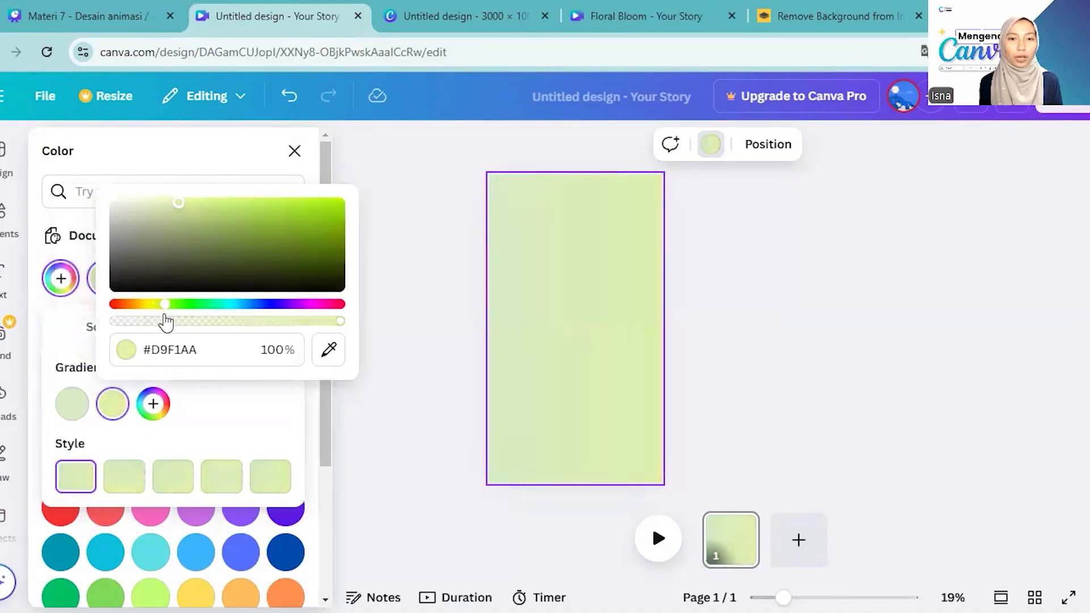
pyautogui.moveTo(179, 203)
pyautogui.mouseDown()
pyautogui.moveTo(222, 219)
pyautogui.moveTo(185, 208)
pyautogui.mouseUp()
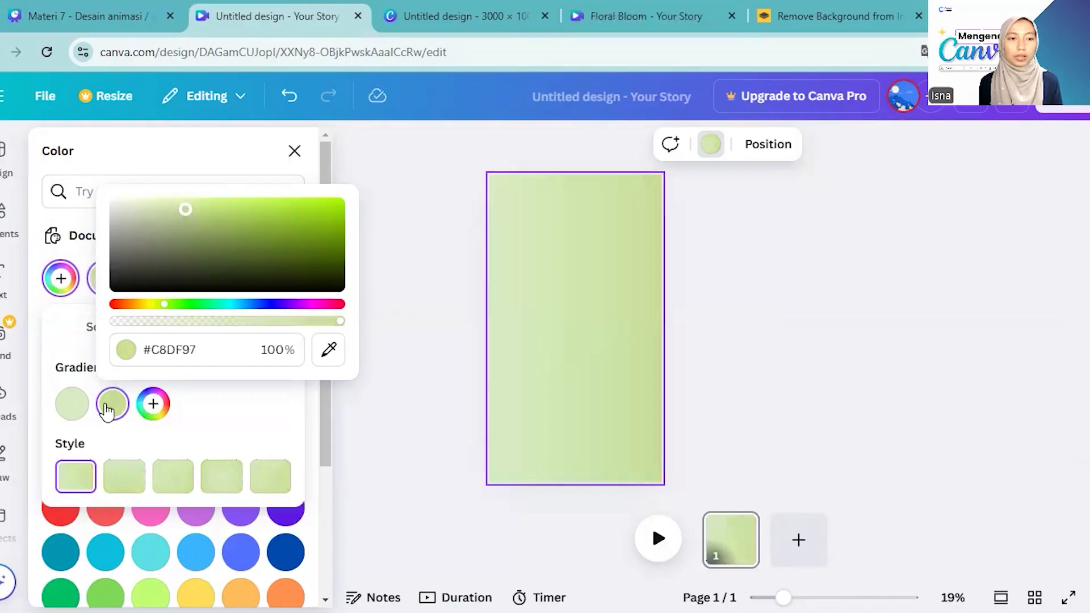
pyautogui.click(71, 404)
pyautogui.click(111, 214)
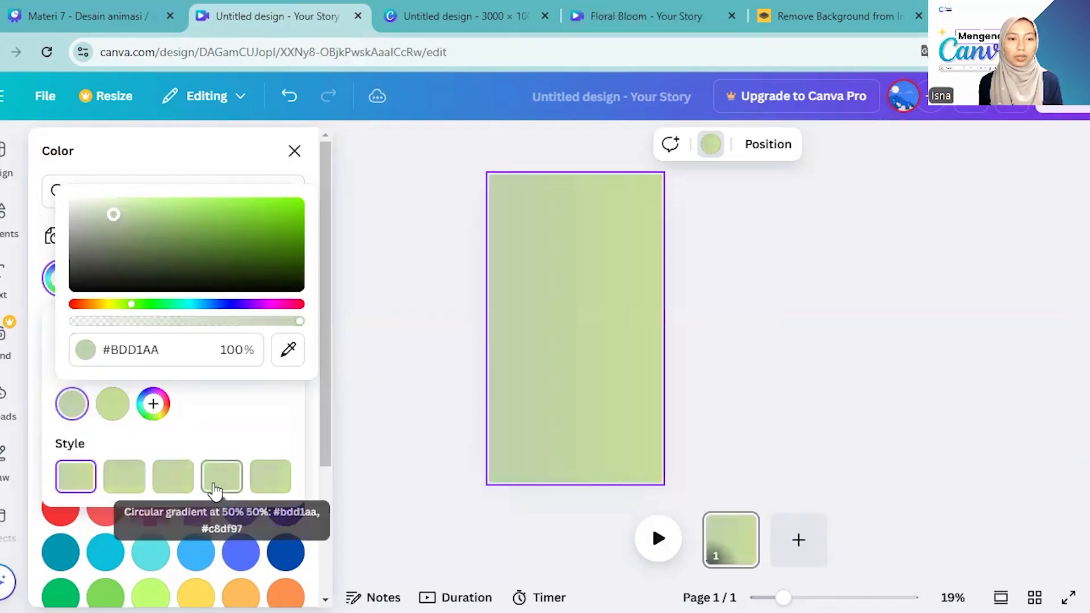
# Try the other gradient styles on the background, ending on the diagonal linear one
pyautogui.click(173, 476)
pyautogui.click(124, 476)
pyautogui.click(282, 485)
pyautogui.click(233, 480)
pyautogui.click(167, 479)
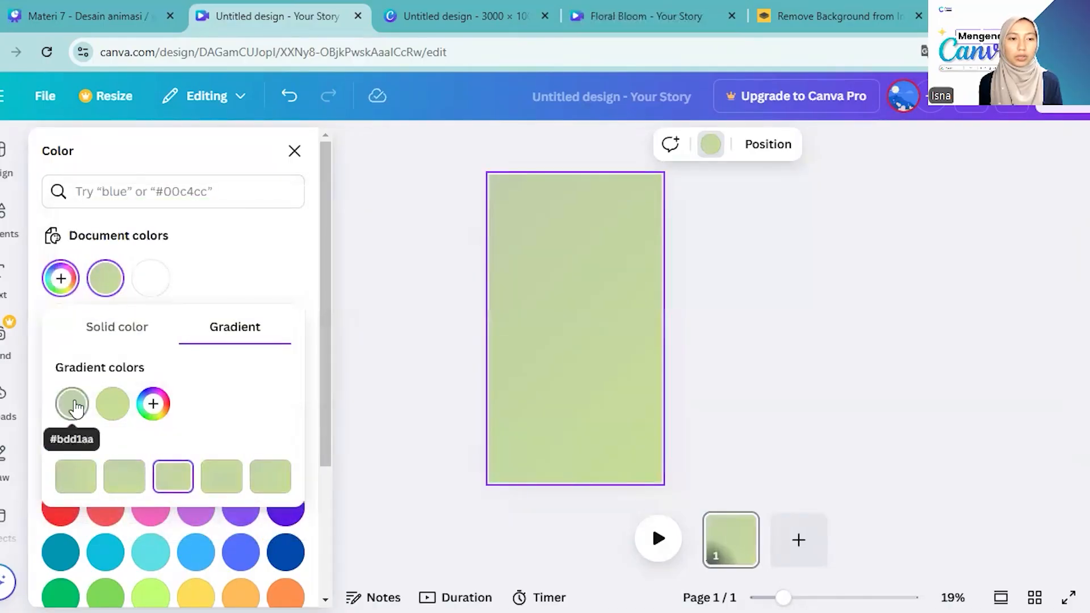
# Change the gradient's end colour to pale yellow #F5FFC5 and apply the 180° linear style running from top to bottom
pyautogui.click(112, 407)
pyautogui.moveTo(164, 304); pyautogui.dragTo(158, 305)
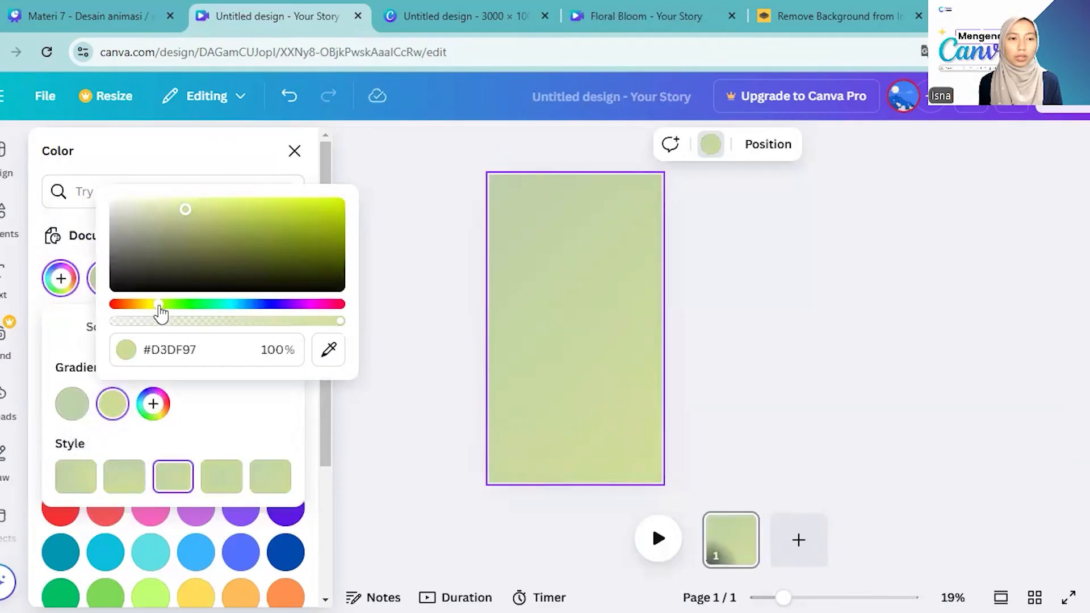
pyautogui.moveTo(185, 209); pyautogui.dragTo(186, 203)
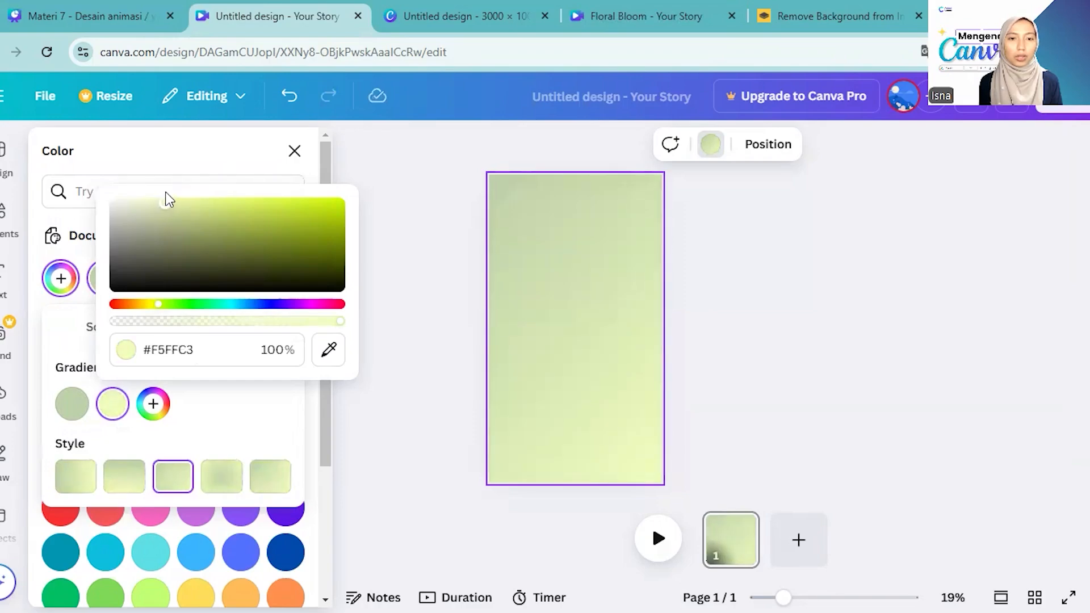
pyautogui.click(204, 472)
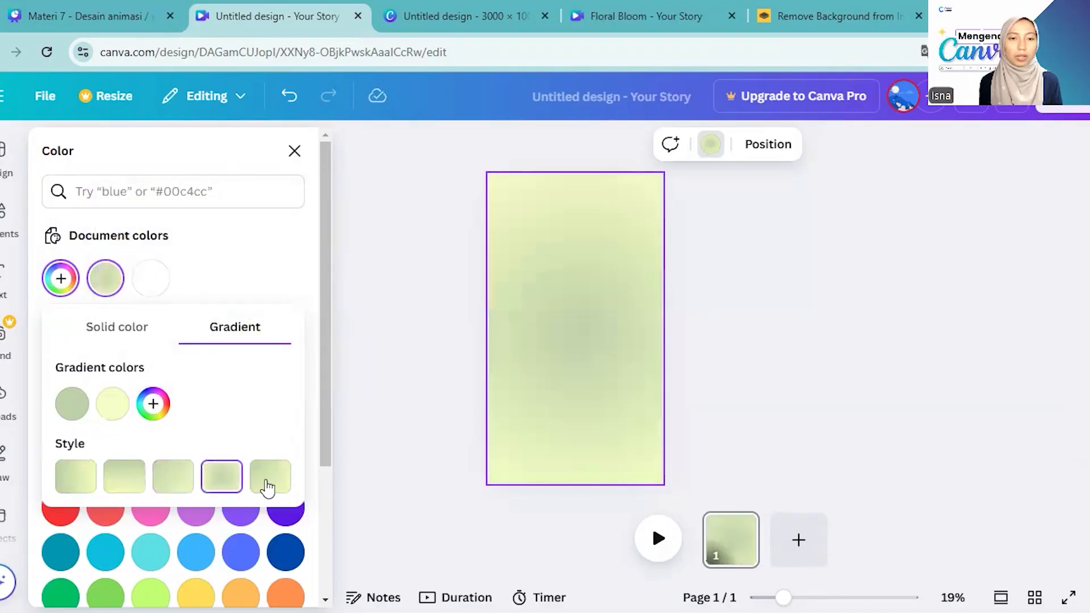
pyautogui.click(271, 483)
pyautogui.click(165, 476)
pyautogui.click(125, 478)
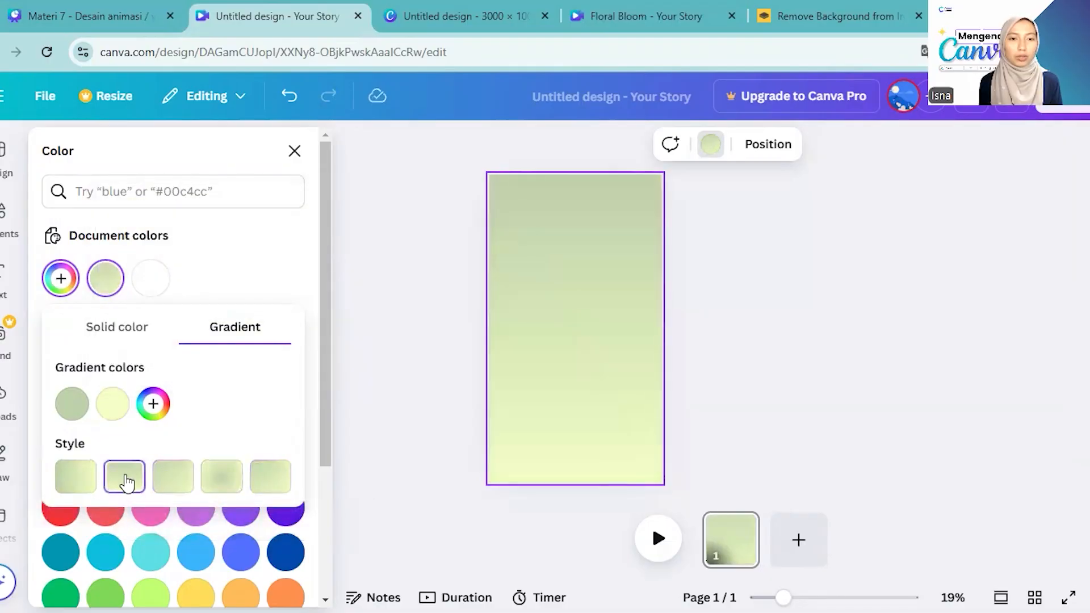
# Search the elements for "TEKSTUR KAYU" and place the brown wood-plank graphic across the bottom third of the page as a floor
pyautogui.click(4, 213)
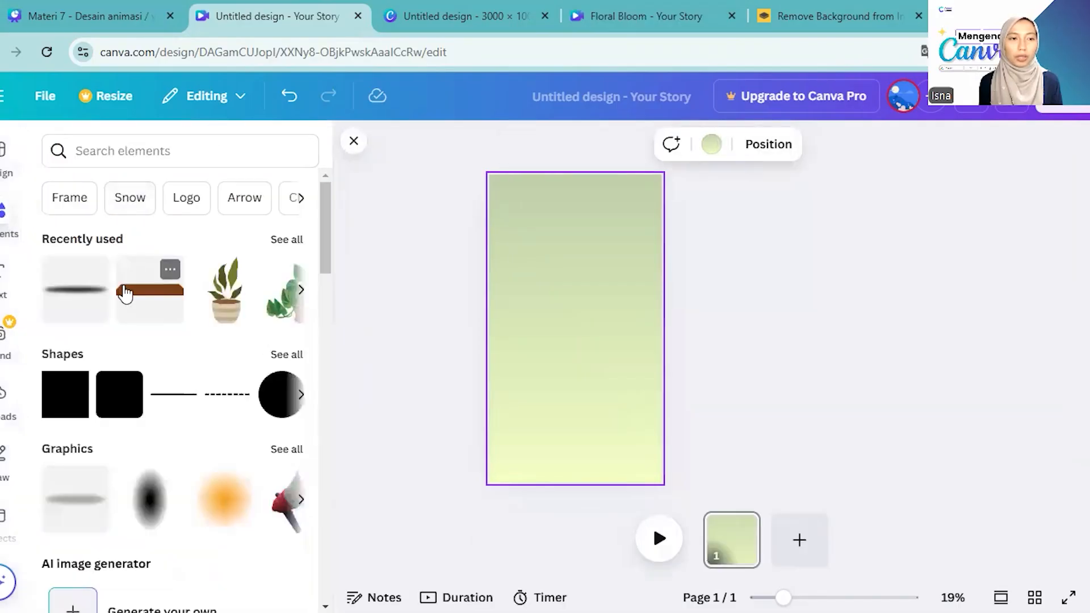
pyautogui.click(77, 147)
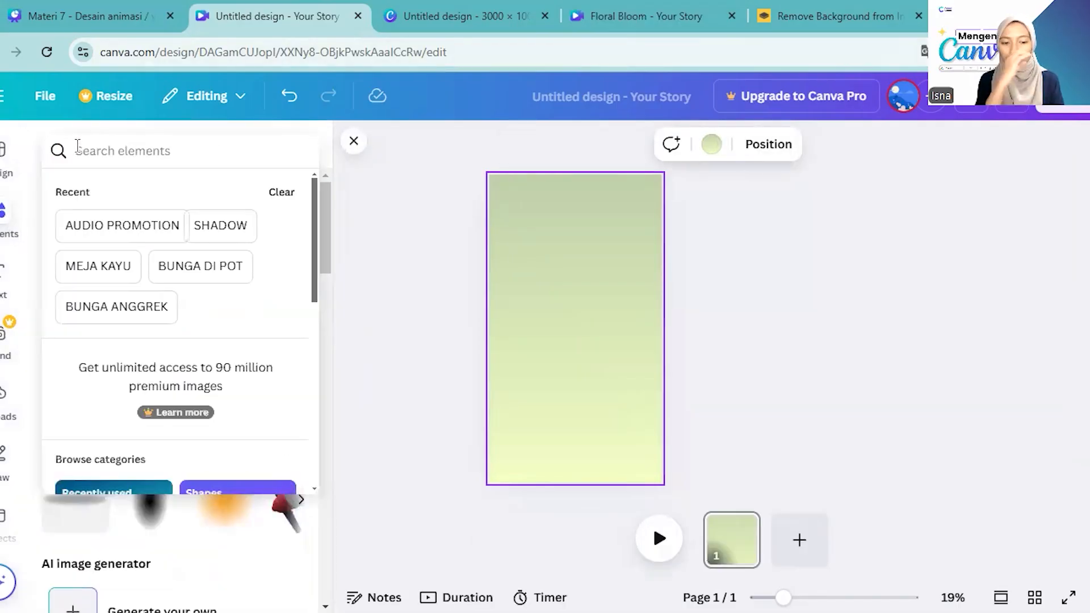
pyautogui.write('TEKSTUR KAYU')
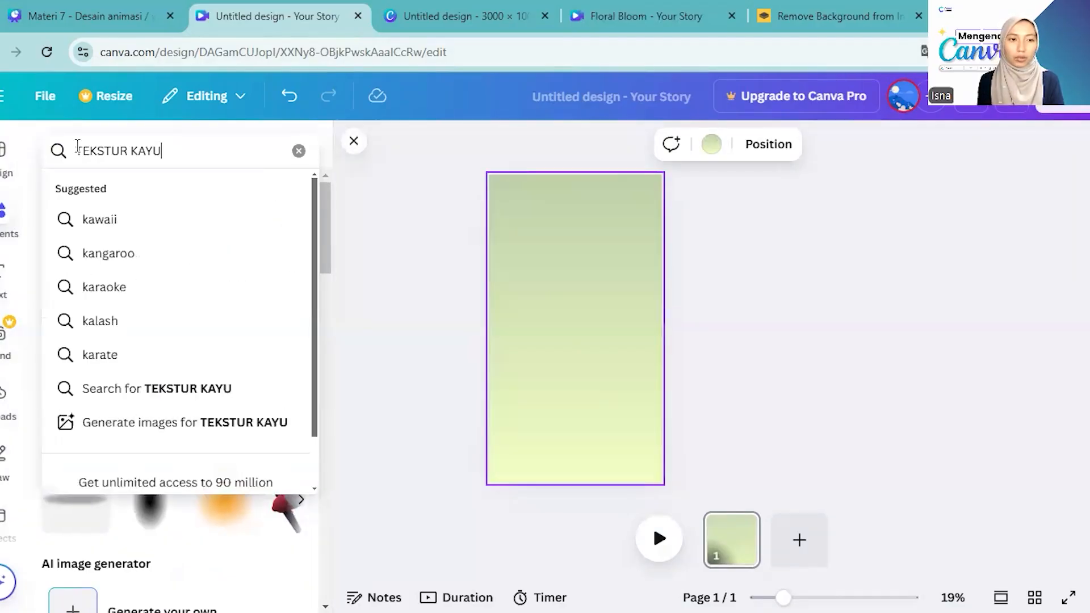
pyautogui.press('Return')
pyautogui.moveTo(264, 319); pyautogui.dragTo(592, 357)
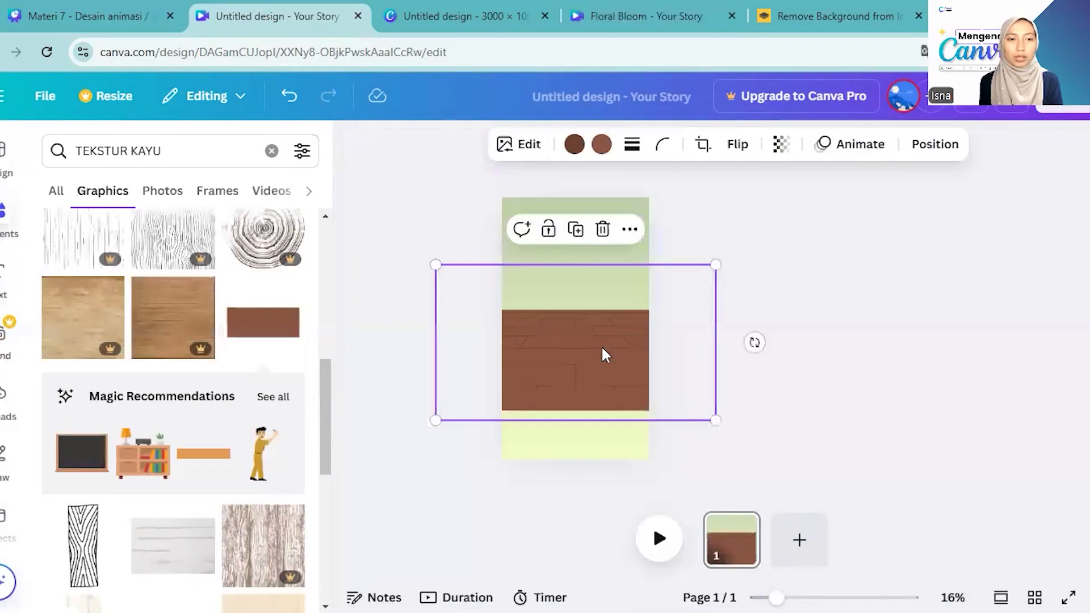
pyautogui.moveTo(613, 367); pyautogui.dragTo(641, 461)
pyautogui.moveTo(623, 417); pyautogui.dragTo(604, 412)
# Search the elements for "SHADOW" and add the free vertical soft-grey shadow graphic to the page
pyautogui.click(155, 145)
pyautogui.hotkey('ctrl', 'a')
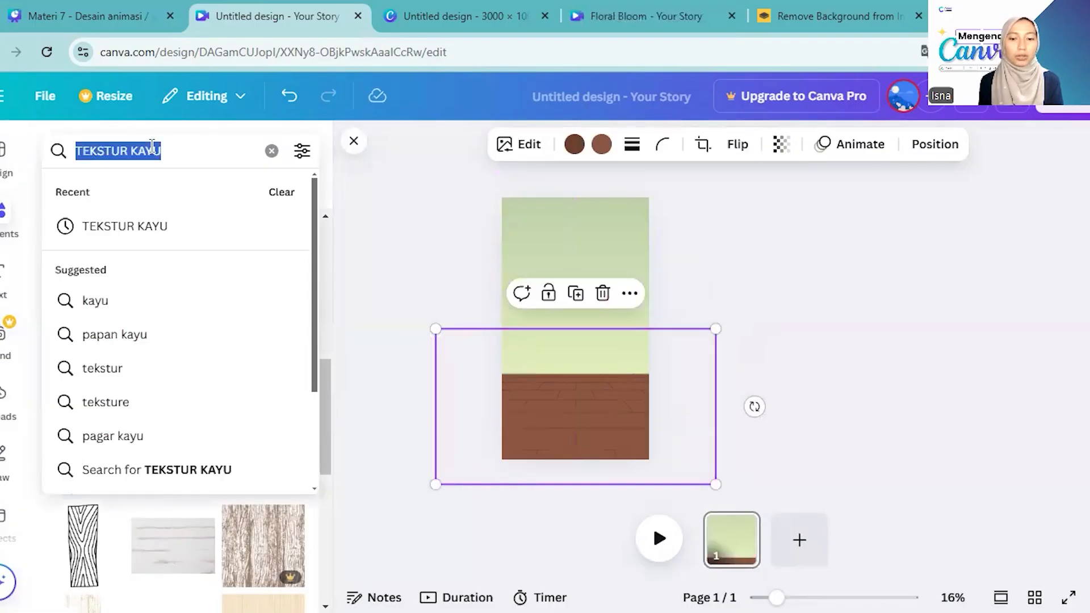
pyautogui.write('SHADOW')
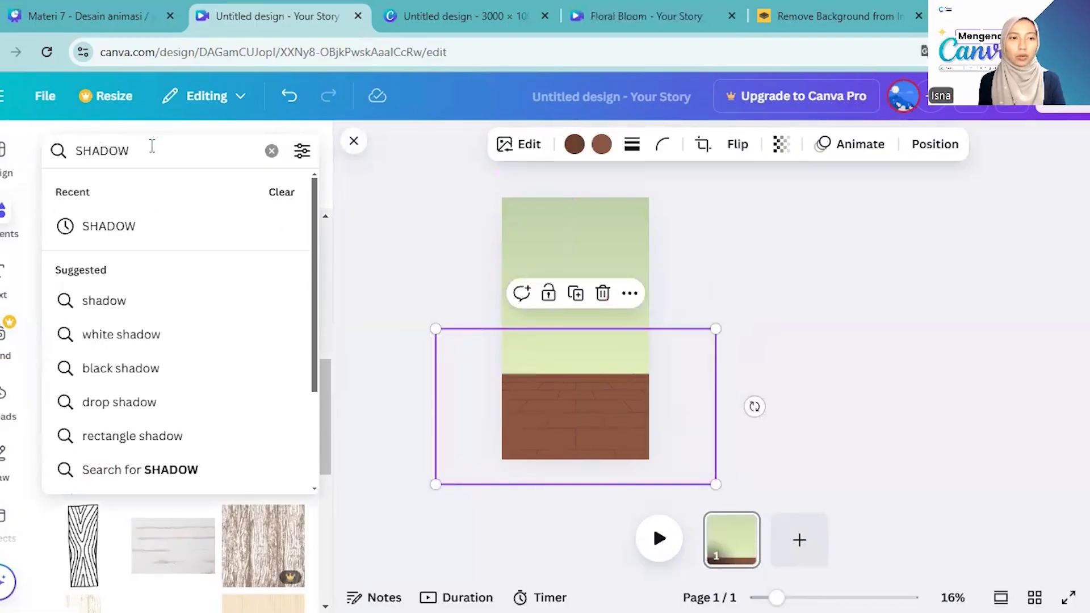
pyautogui.press('Return')
pyautogui.scroll(-3, 210, 441)
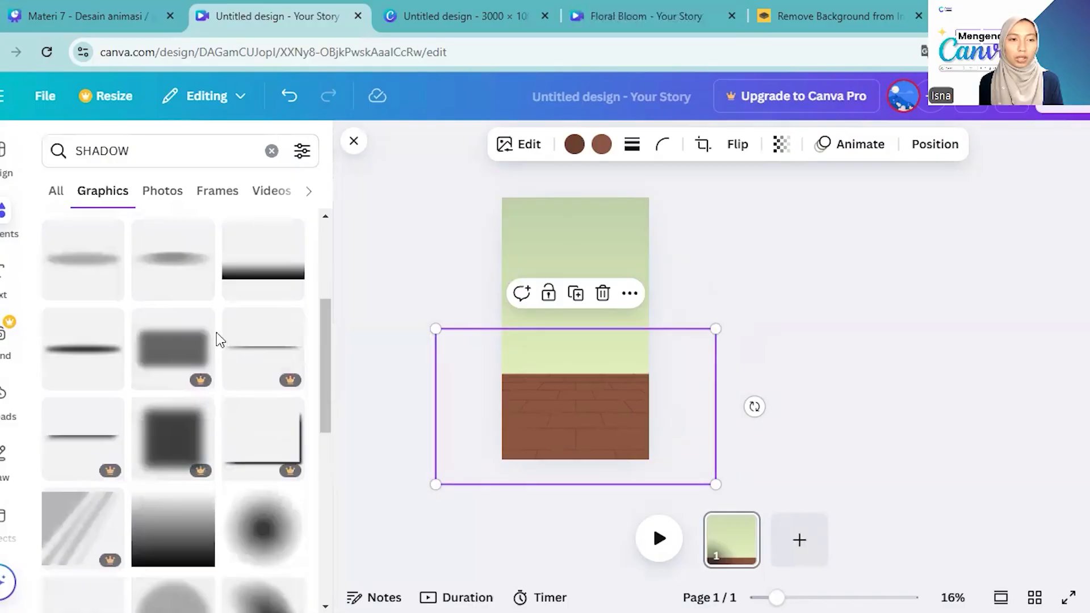
pyautogui.scroll(-5, 71, 373)
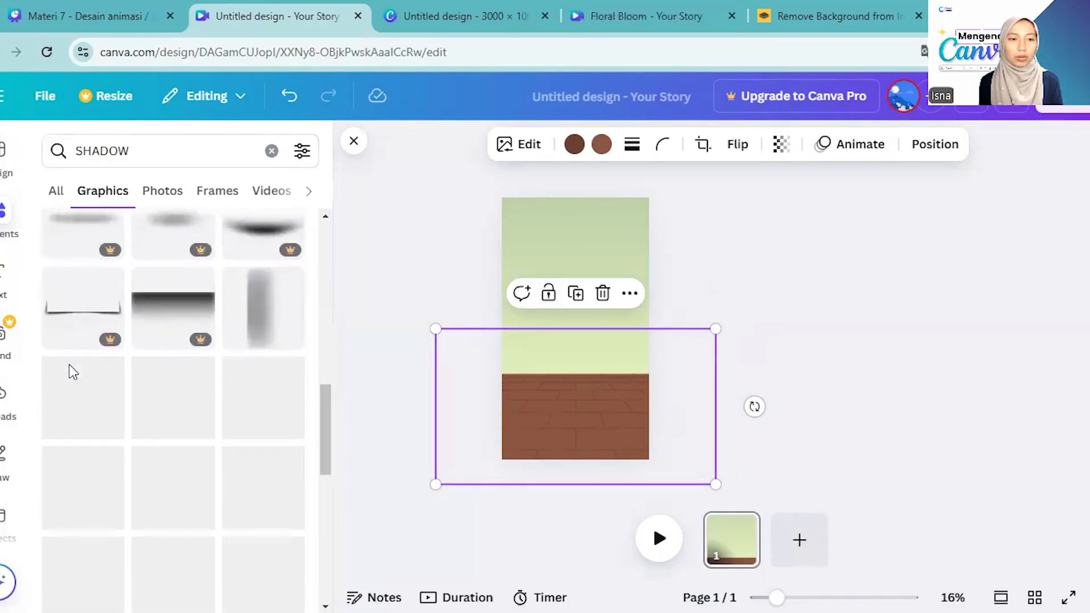
pyautogui.click(257, 395)
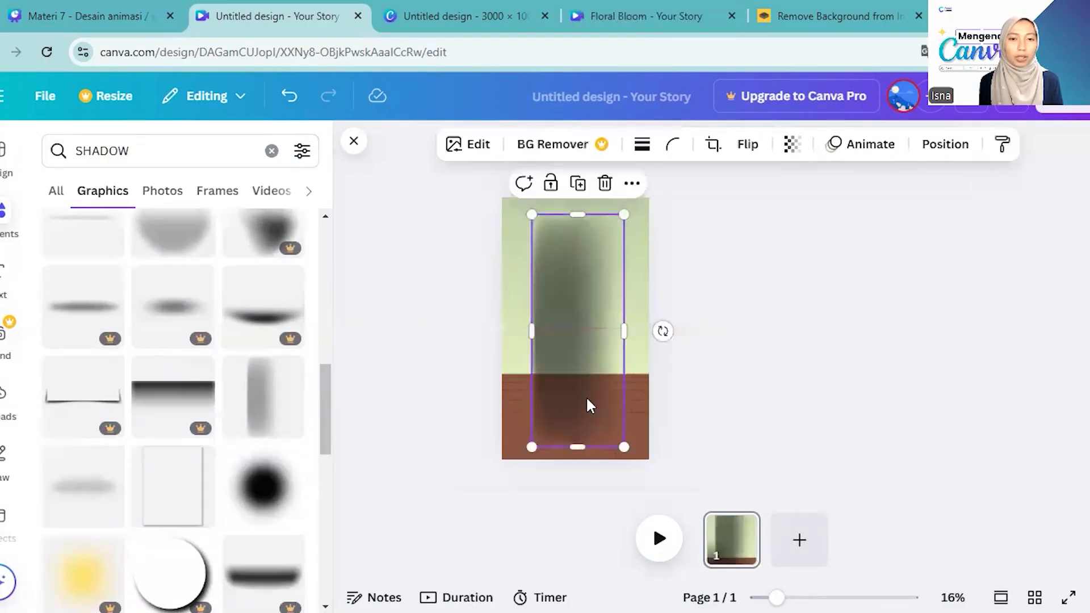
# Rotate the shadow graphic to exactly 90° so it lies horizontally
pyautogui.moveTo(662, 331); pyautogui.dragTo(582, 285)
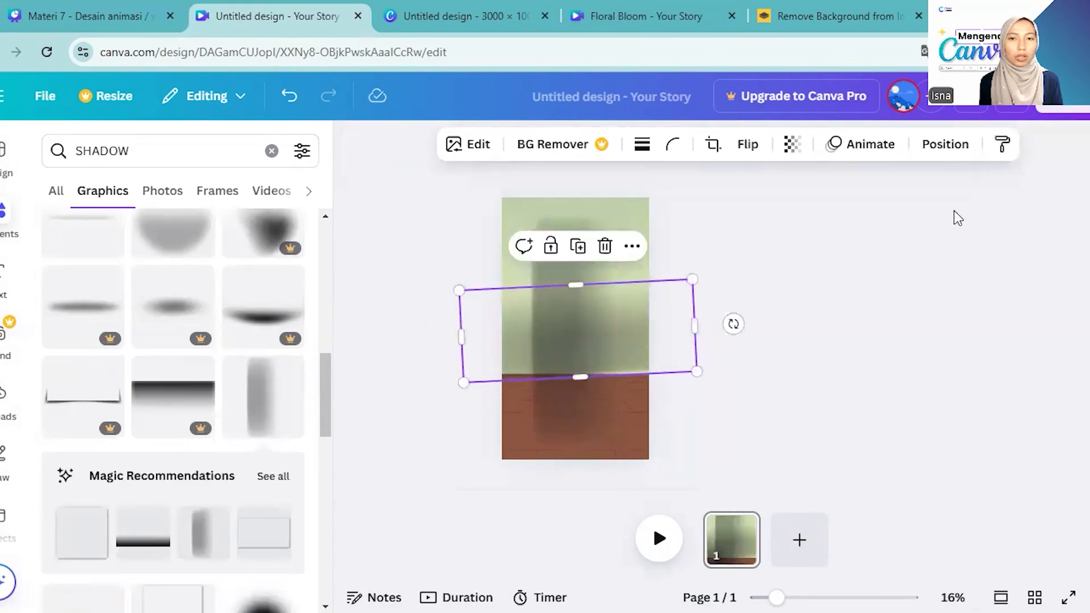
pyautogui.click(960, 149)
pyautogui.scroll(-1, 218, 500)
pyautogui.click(263, 576)
pyautogui.hotkey('ctrl', 'a')
pyautogui.press('BackSpace')
pyautogui.write('90')
pyautogui.press('Return')
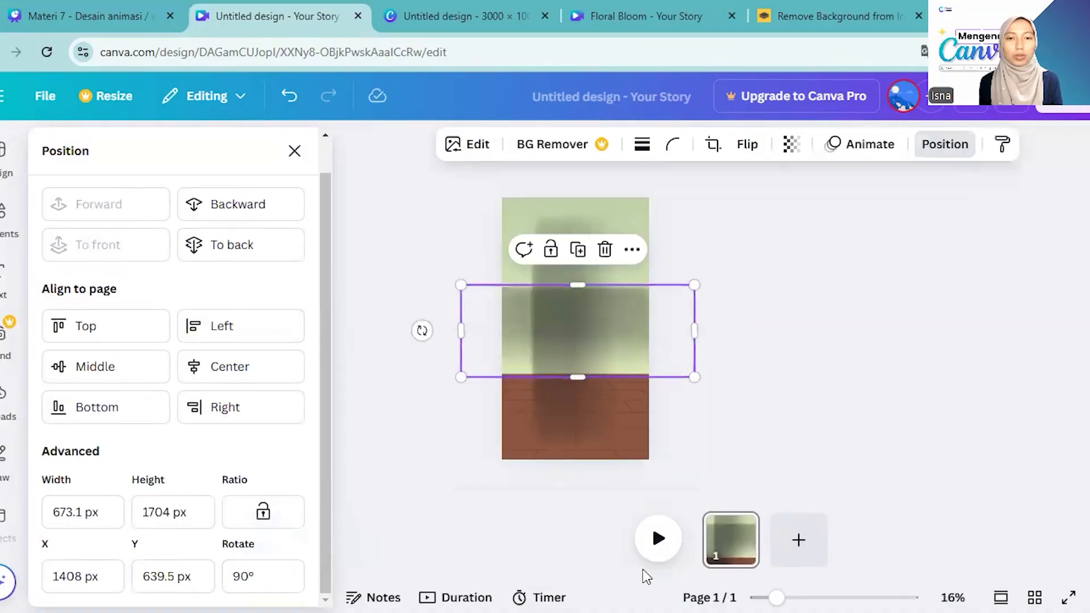
# Flip the shadow horizontally and position it behind the wood floor, centred along the floor's upper edge
pyautogui.click(567, 396)
pyautogui.click(612, 298)
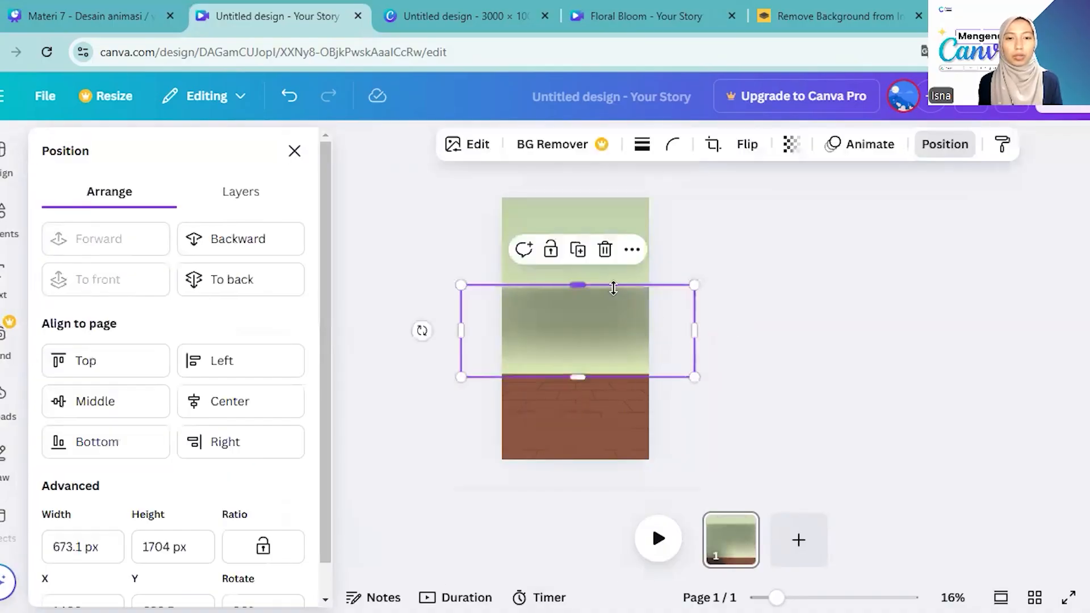
pyautogui.click(746, 144)
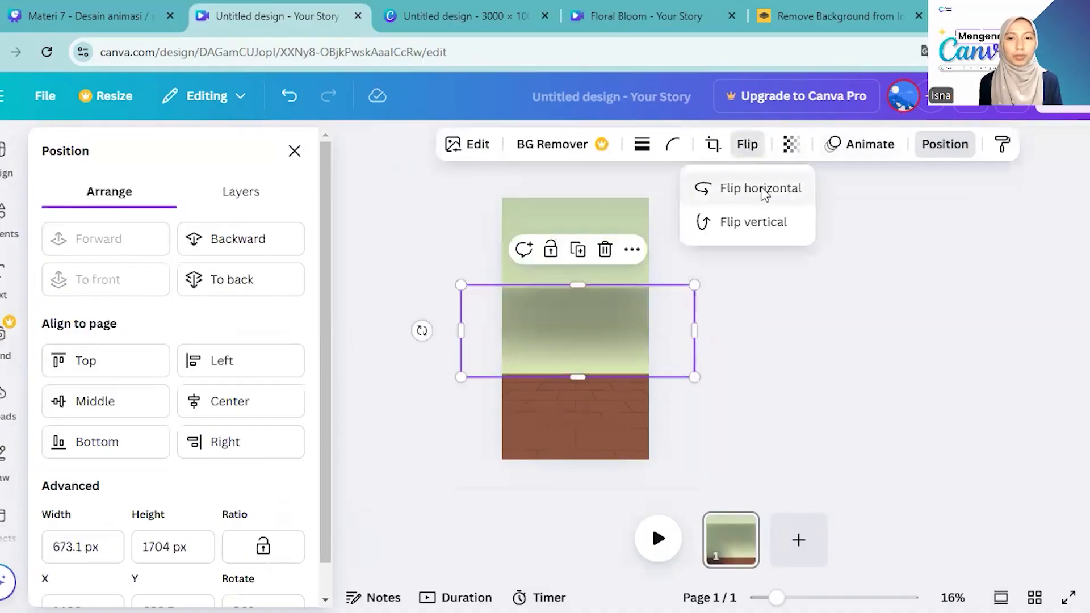
pyautogui.click(761, 188)
pyautogui.moveTo(657, 341); pyautogui.dragTo(665, 385)
# Set the shadow's transparency to about 66
pyautogui.click(791, 146)
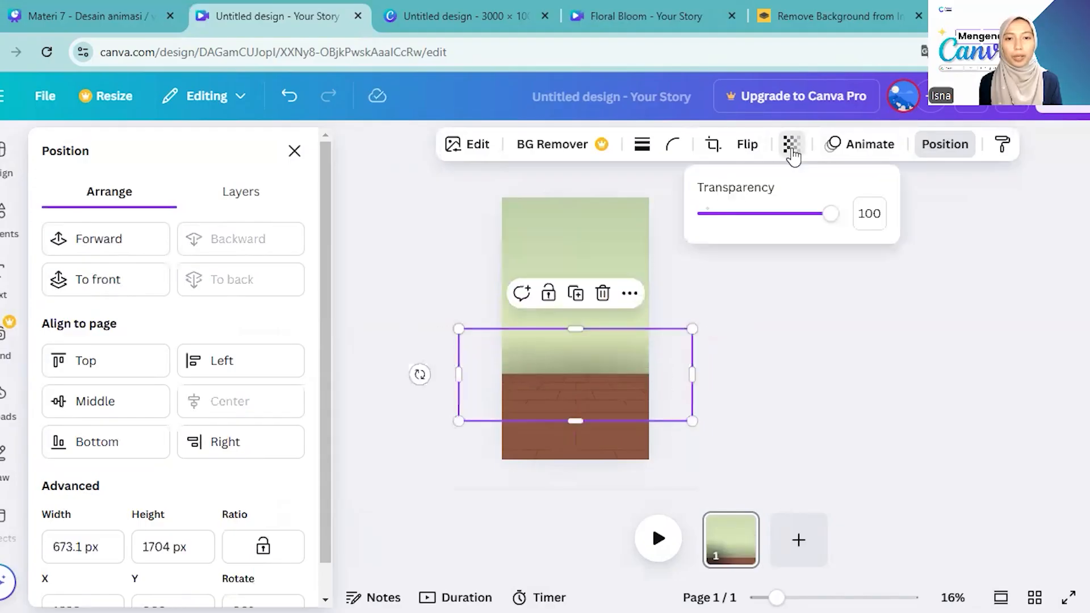
pyautogui.moveTo(780, 226); pyautogui.dragTo(792, 234)
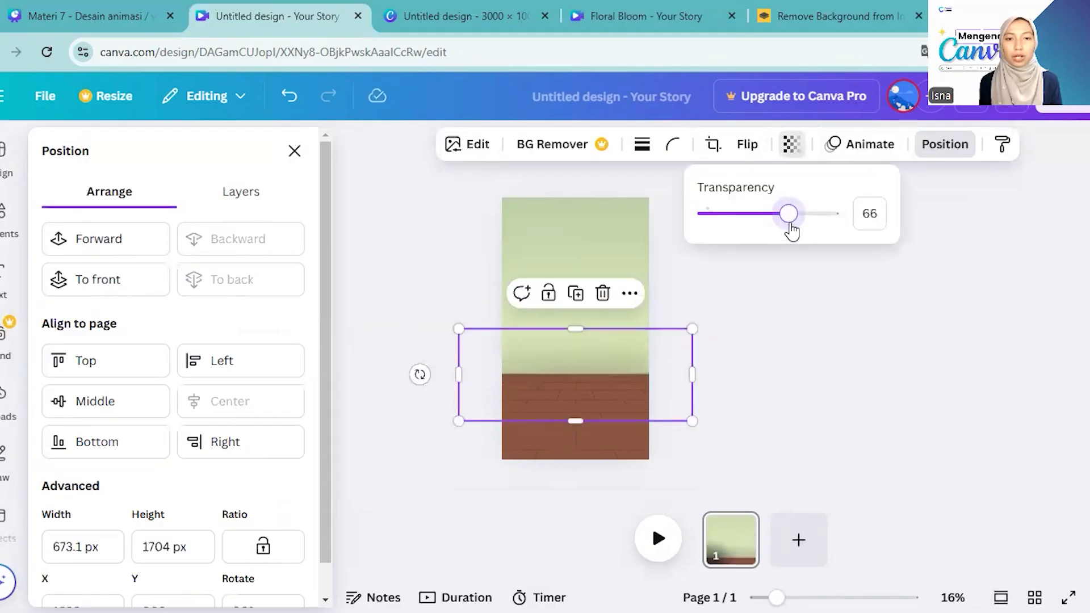
pyautogui.click(734, 309)
pyautogui.click(734, 309)
# Lighten the background gradient's pale yellow colour to a cream, about #FBFFE0
pyautogui.click(593, 216)
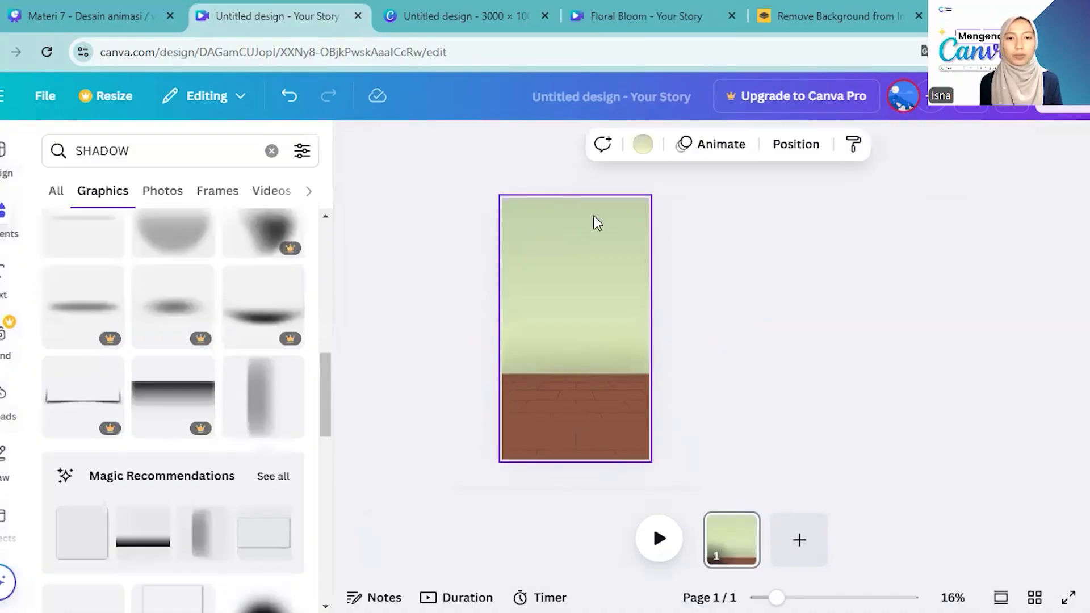
pyautogui.click(642, 146)
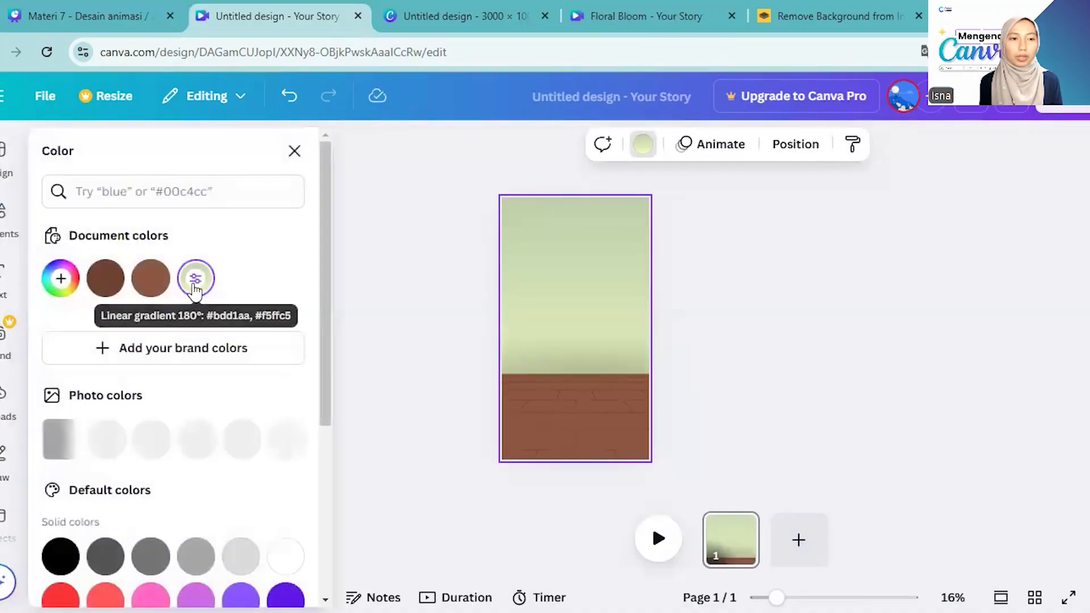
pyautogui.click(194, 287)
pyautogui.click(111, 405)
pyautogui.moveTo(160, 213); pyautogui.dragTo(139, 198)
pyautogui.moveTo(168, 316)
pyautogui.mouseDown()
pyautogui.moveTo(187, 314)
pyautogui.moveTo(158, 311)
pyautogui.mouseUp()
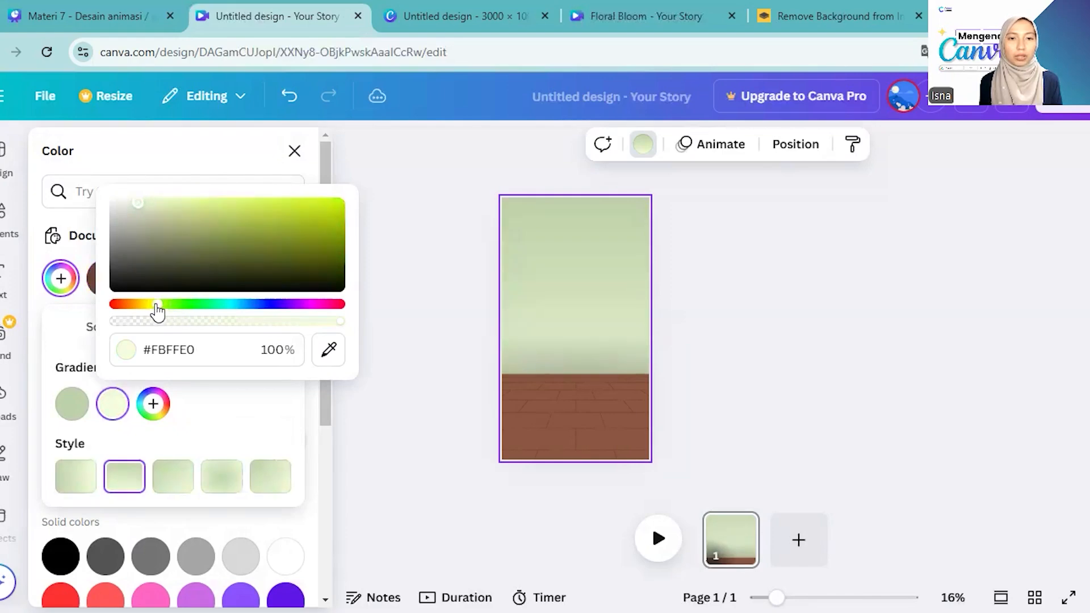
# Lighten the background gradient's green colour and apply the circular style that radiates from the top-left corner
pyautogui.click(72, 404)
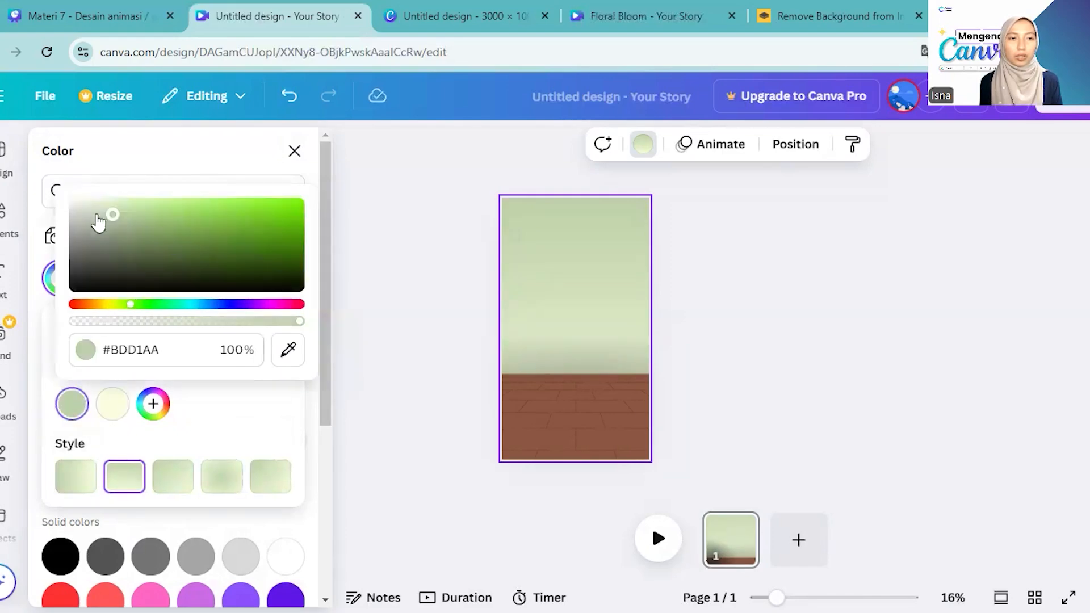
pyautogui.moveTo(103, 216); pyautogui.dragTo(100, 208)
pyautogui.click(272, 478)
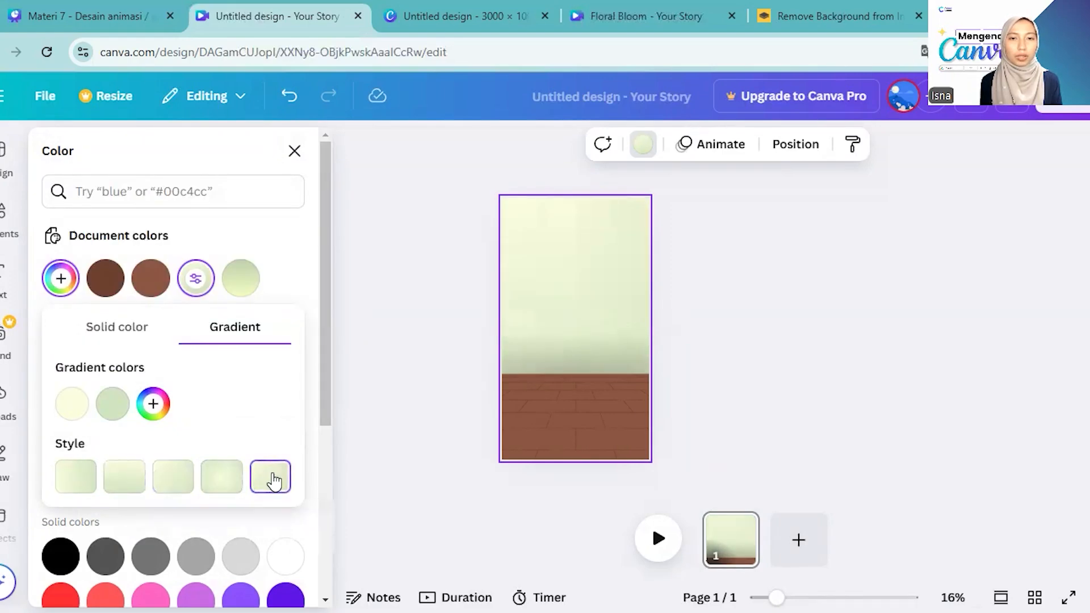
# Raise the wood floor's upper edge so the floor covers about the lower two fifths of the story
pyautogui.click(384, 329)
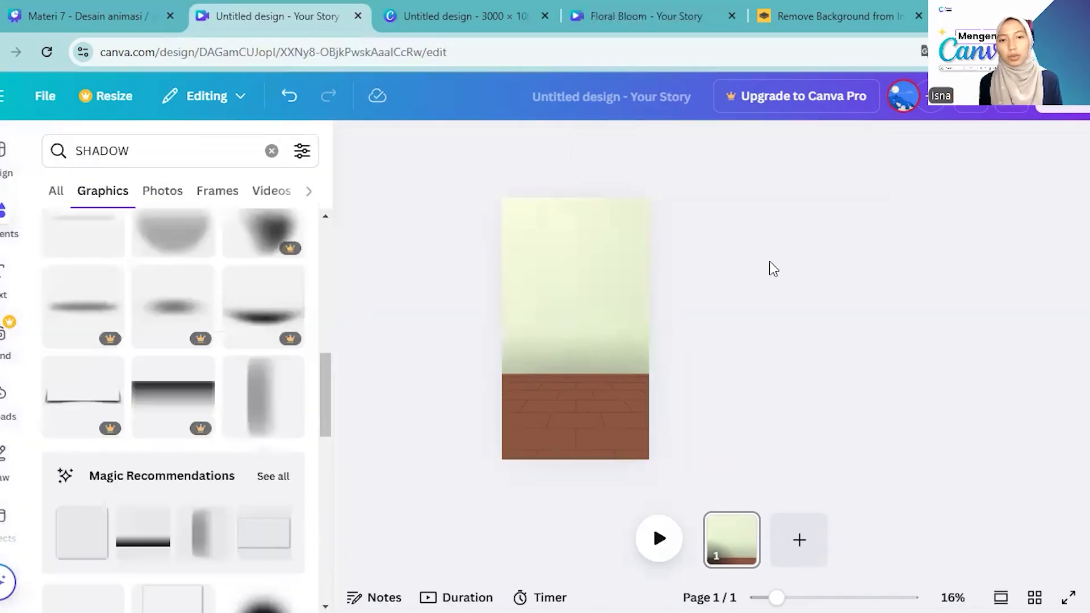
pyautogui.click(605, 248)
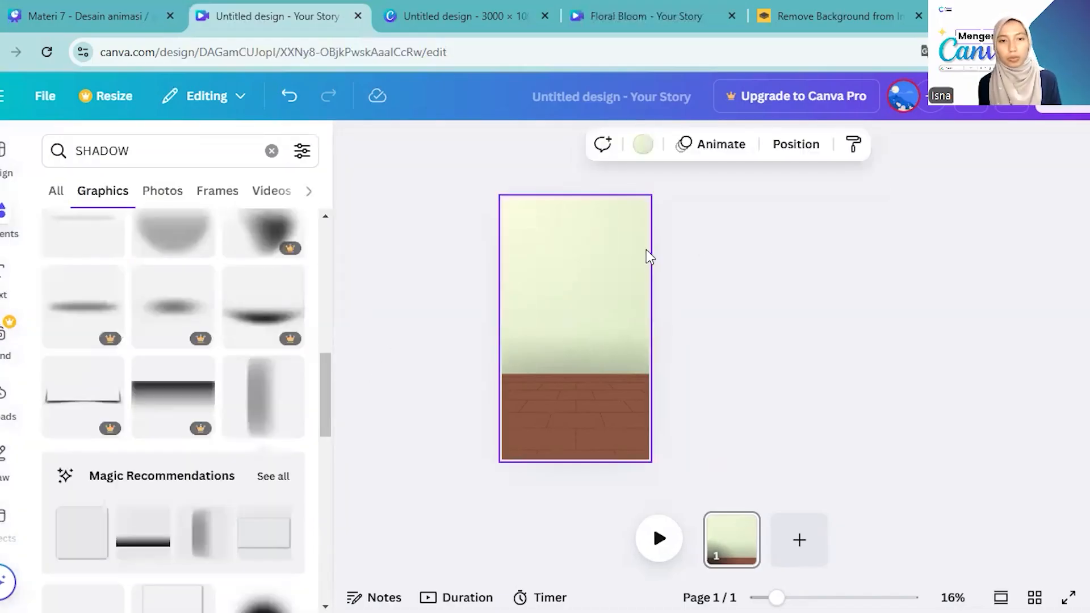
pyautogui.click(730, 253)
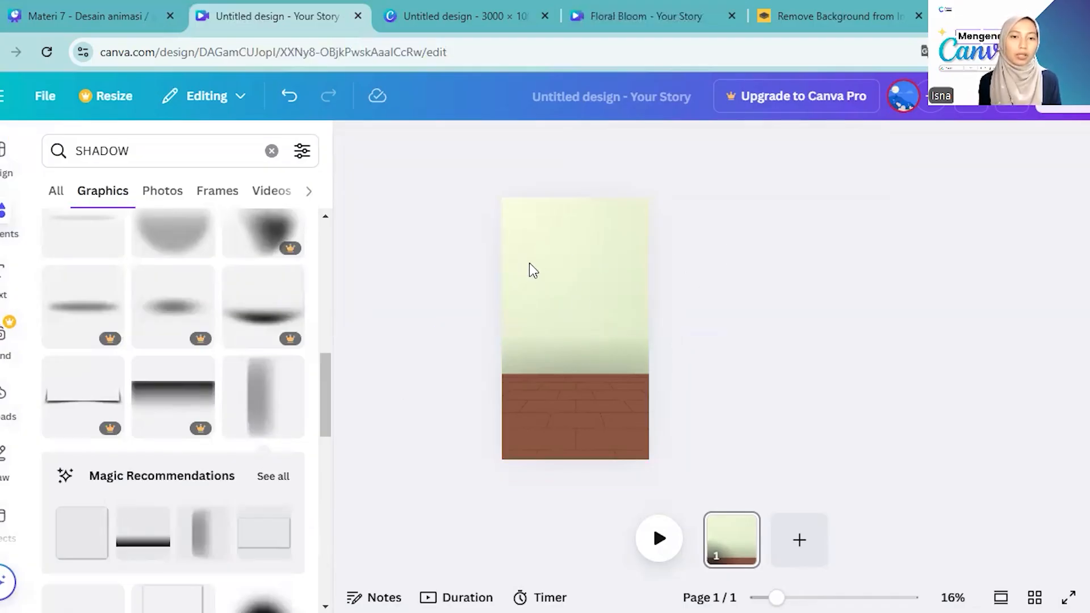
pyautogui.click(554, 360)
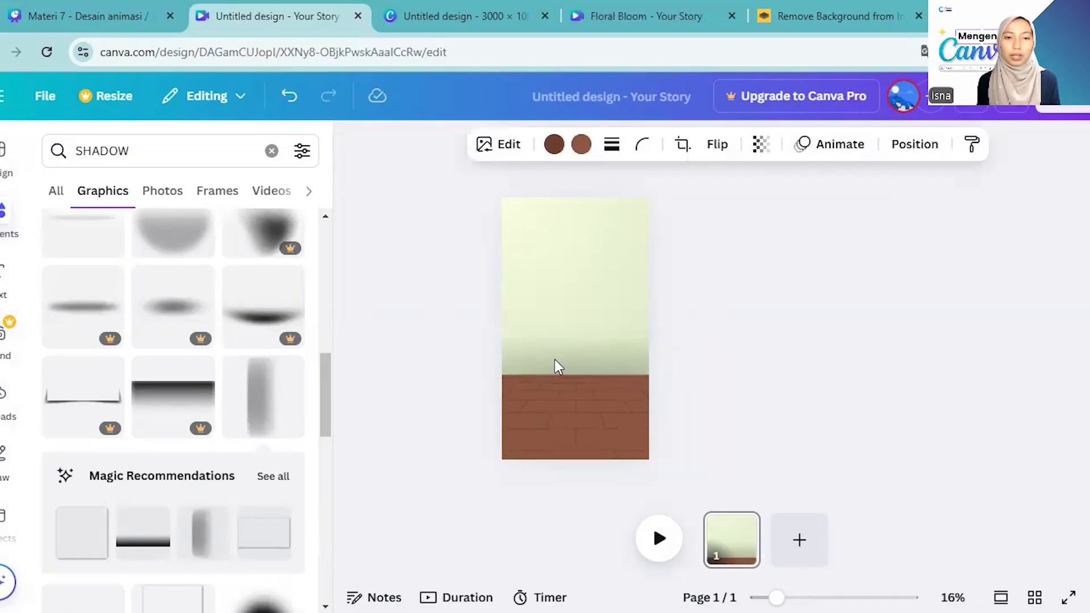
pyautogui.click(748, 265)
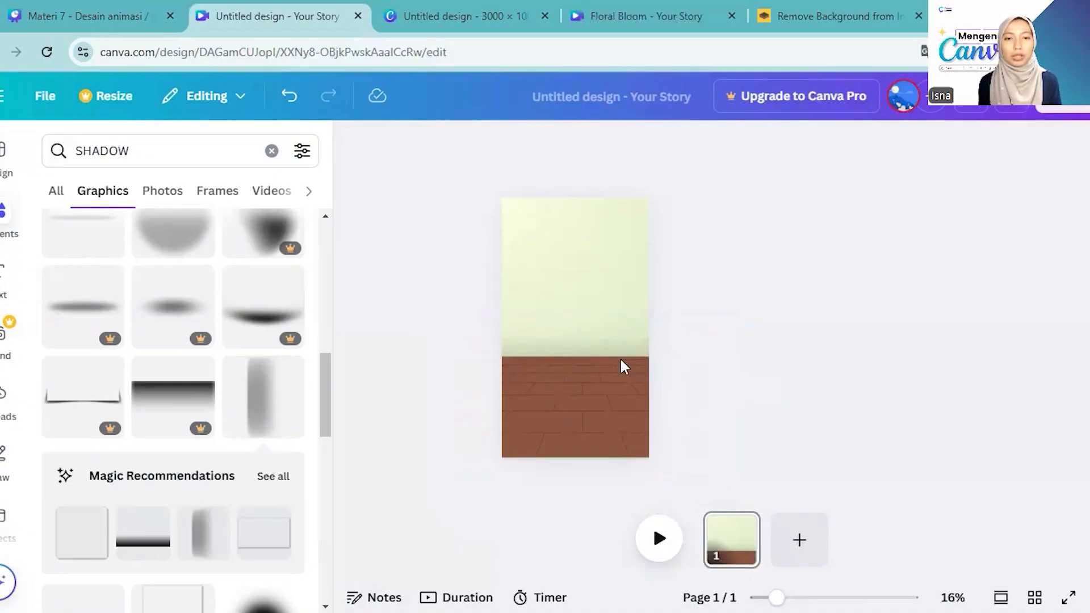
# Paste the plant strip, enlarge it and place it so its first potted plant stands on the wood floor
pyautogui.hotkey('ctrl', 'v')
pyautogui.moveTo(639, 358); pyautogui.dragTo(880, 496)
pyautogui.moveTo(746, 424); pyautogui.dragTo(734, 374)
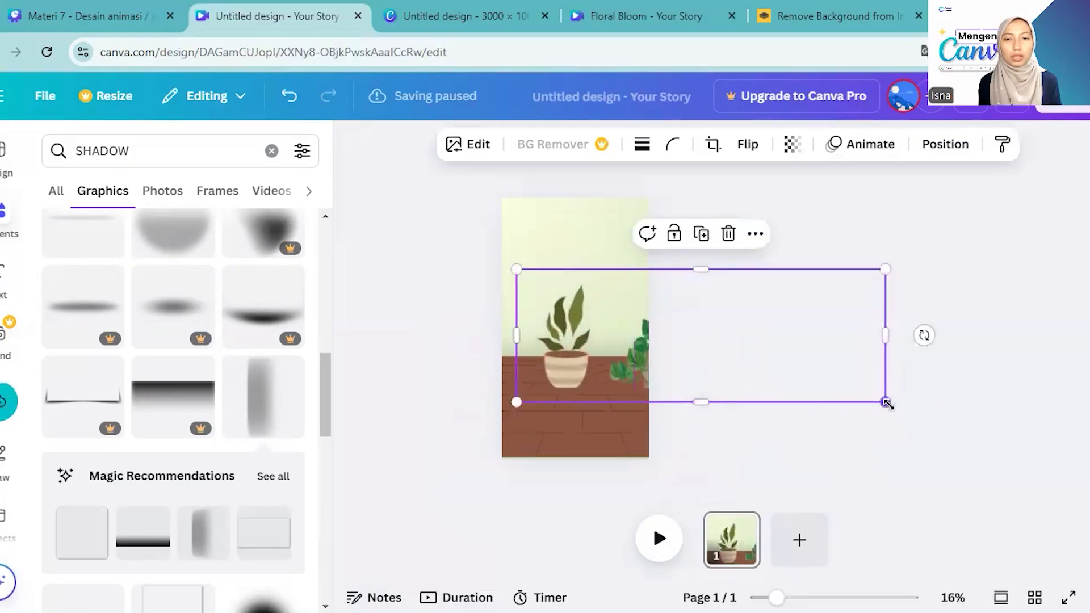
pyautogui.moveTo(887, 403); pyautogui.dragTo(936, 420)
pyautogui.click(547, 452)
pyautogui.moveTo(585, 375); pyautogui.dragTo(610, 374)
# Try a slightly different brown for the wood floor's plank lines
pyautogui.click(572, 396)
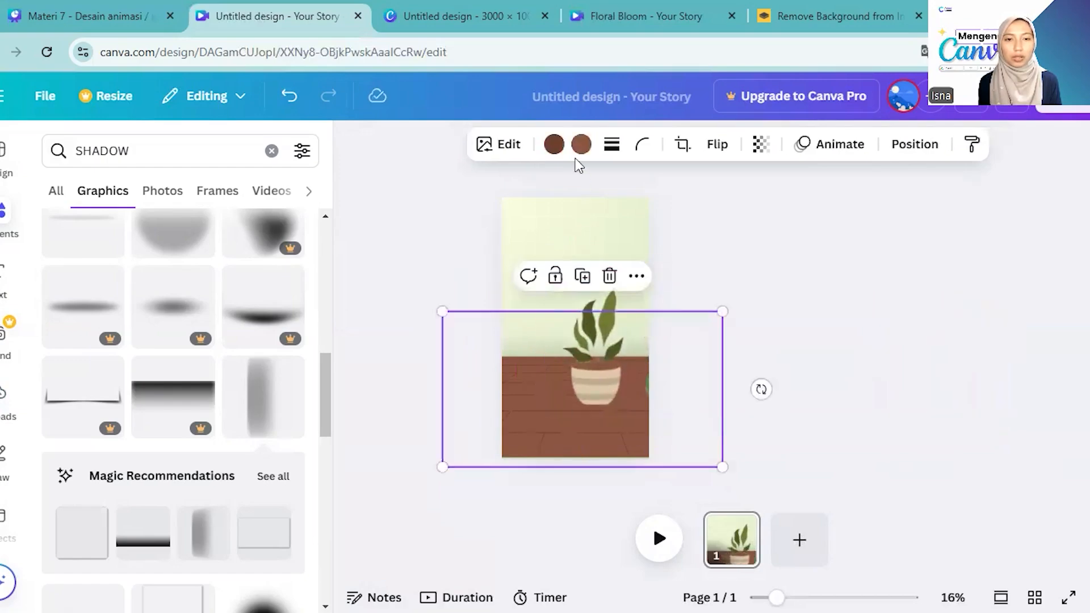
pyautogui.click(556, 144)
pyautogui.click(105, 279)
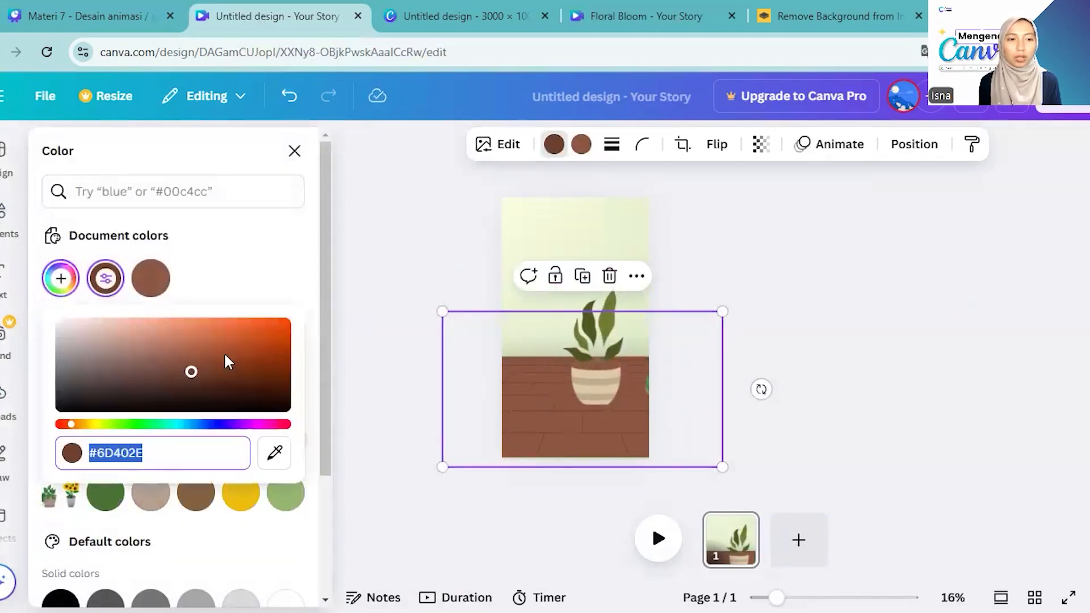
pyautogui.click(189, 383)
pyautogui.rightClick(182, 399)
pyautogui.click(209, 395)
pyautogui.click(219, 397)
pyautogui.click(151, 304)
# Change the wood floor's board colour to a deeper reddish brown, undoing the last mistaken colour change
pyautogui.click(150, 278)
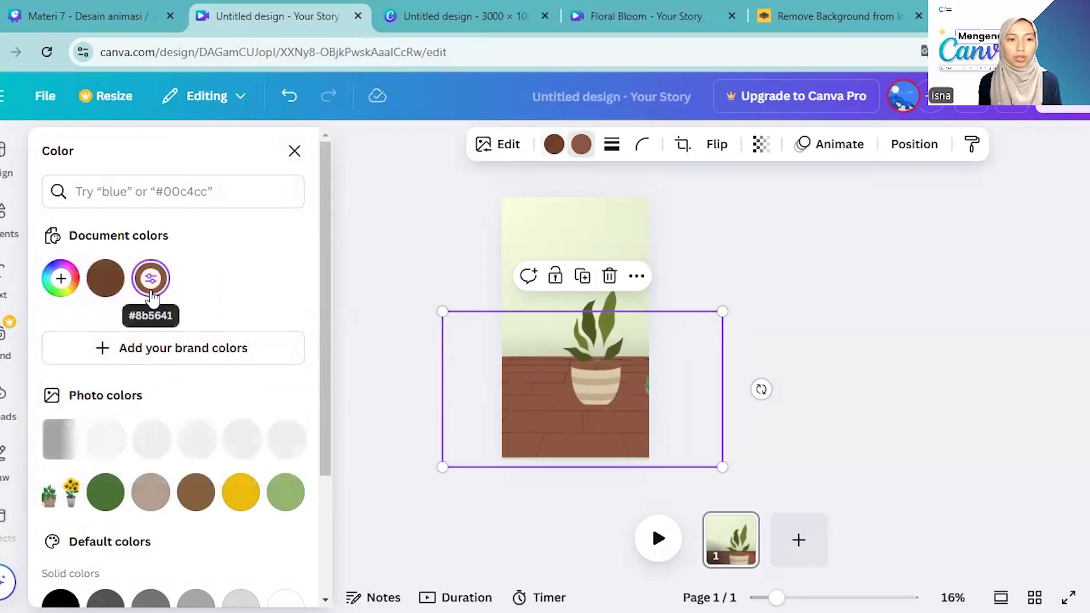
pyautogui.click(151, 278)
pyautogui.click(205, 384)
pyautogui.click(203, 365)
pyautogui.moveTo(199, 369); pyautogui.dragTo(226, 365)
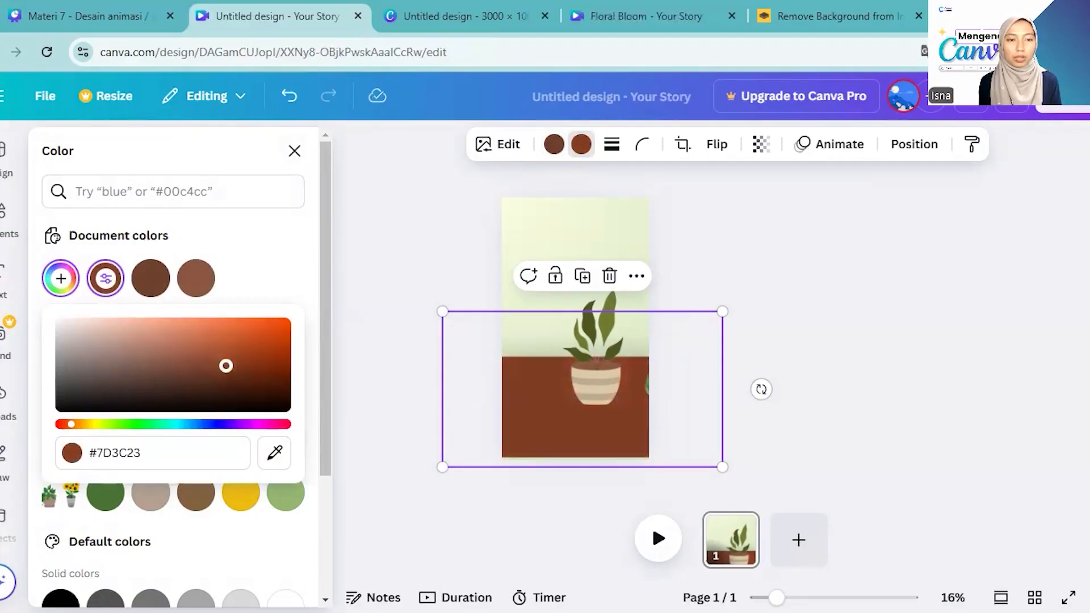
pyautogui.moveTo(215, 372); pyautogui.dragTo(219, 346)
pyautogui.moveTo(238, 386); pyautogui.dragTo(225, 350)
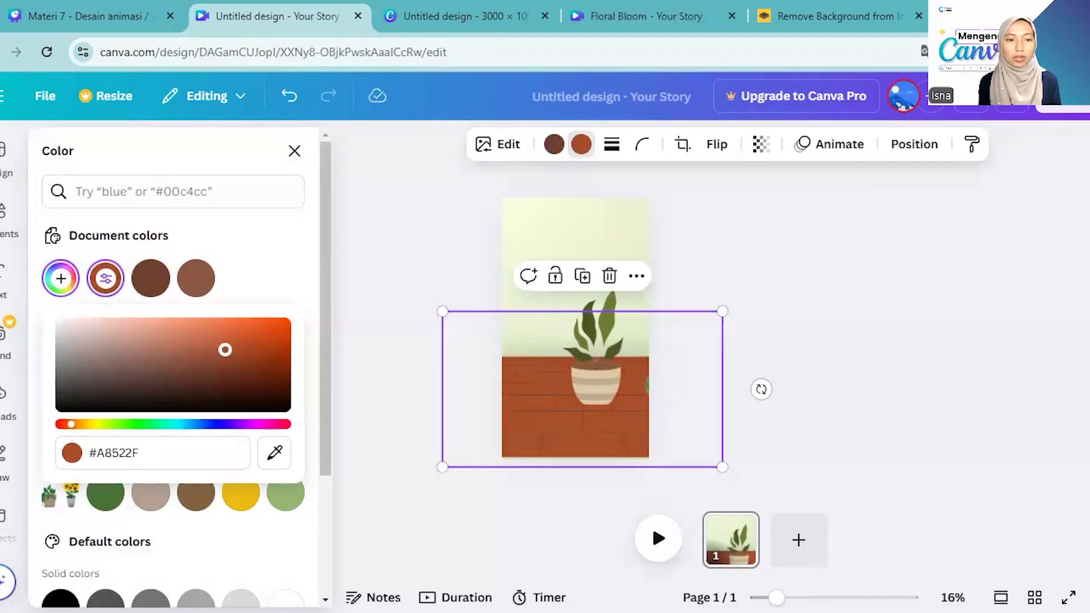
pyautogui.click(214, 368)
pyautogui.click(150, 277)
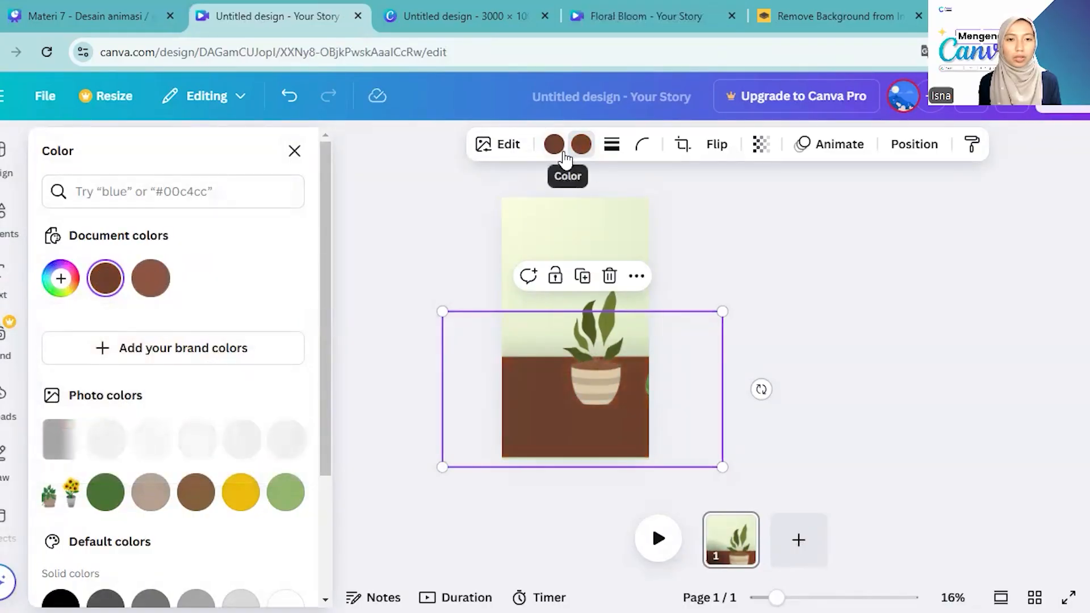
pyautogui.hotkey('ctrl', 'z')
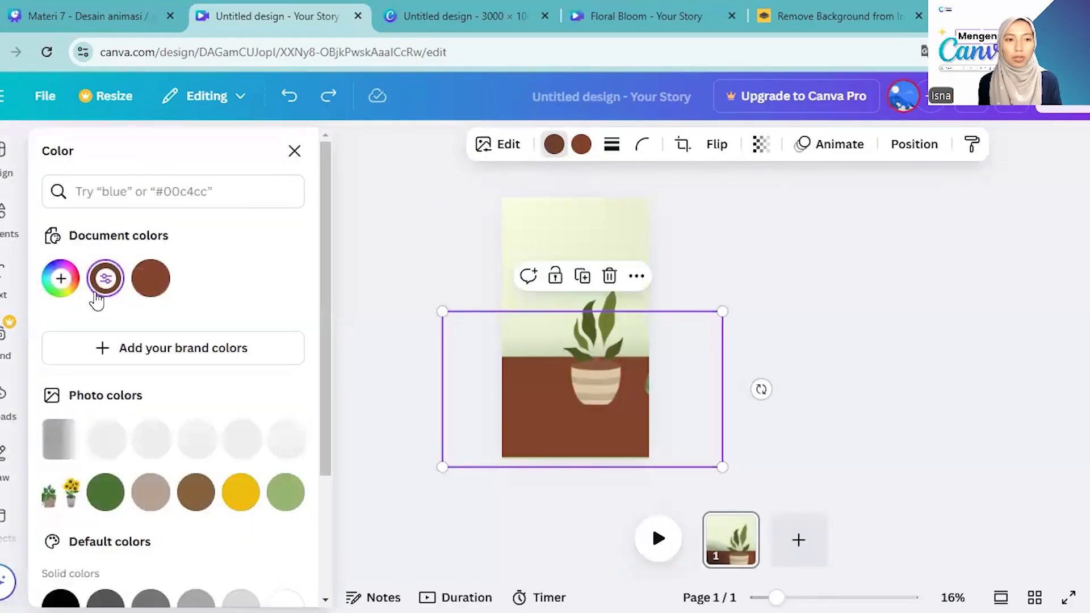
# Darken the wood floor's plank lines to a near-black brown
pyautogui.click(105, 278)
pyautogui.click(172, 365)
pyautogui.click(191, 377)
pyautogui.moveTo(191, 377); pyautogui.dragTo(239, 399)
# Enlarge the plant strip slightly and shift it so the first potted plant sits centred in the story
pyautogui.moveTo(615, 342); pyautogui.dragTo(591, 375)
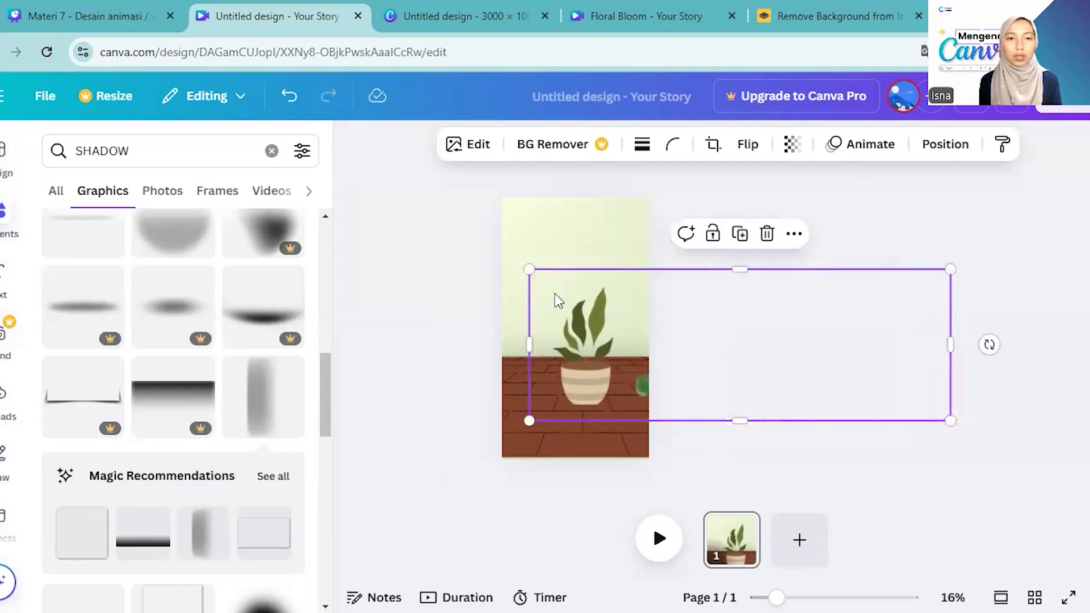
pyautogui.moveTo(530, 270); pyautogui.dragTo(503, 260)
pyautogui.moveTo(570, 306); pyautogui.dragTo(583, 309)
pyautogui.click(453, 244)
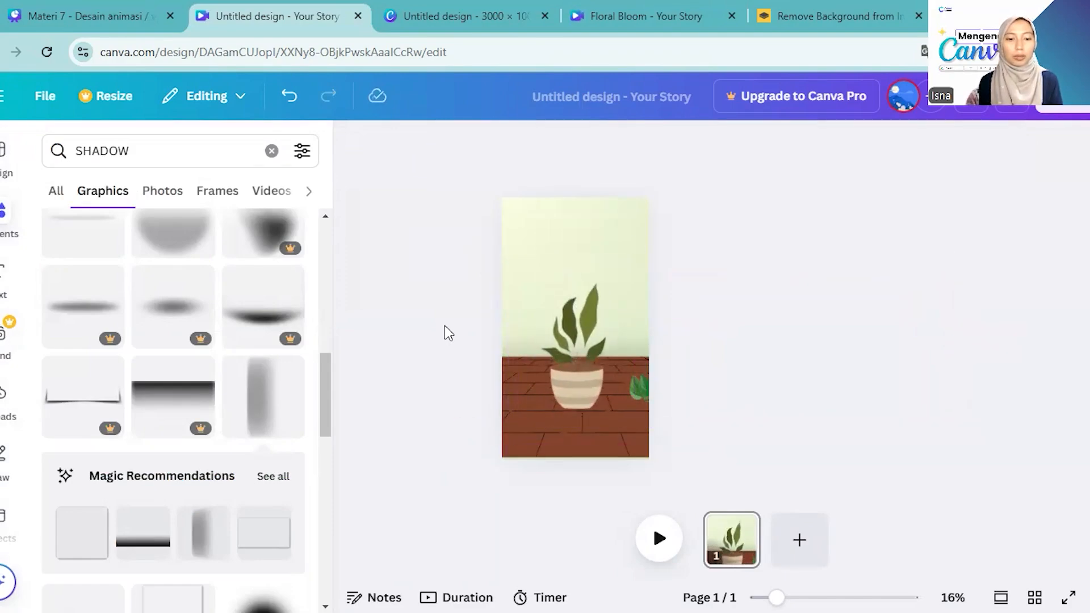
# Add a text box reading FLORAL BLOOM and make it bold
pyautogui.press('t')
pyautogui.moveTo(543, 324); pyautogui.dragTo(497, 290)
pyautogui.write('FLORAL BLOOM')
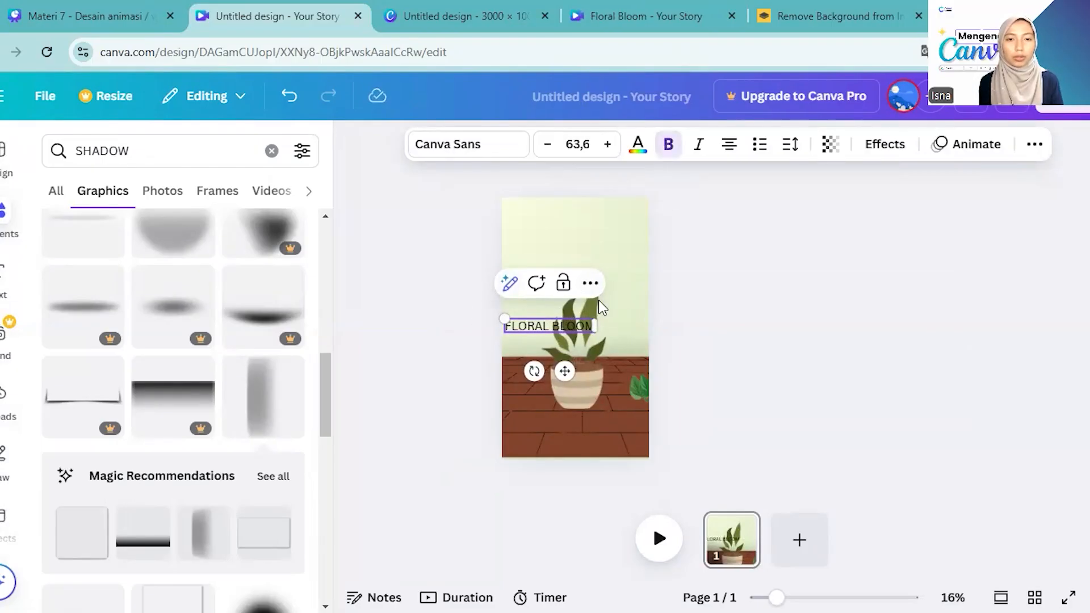
pyautogui.rightClick(578, 322)
pyautogui.click(539, 327)
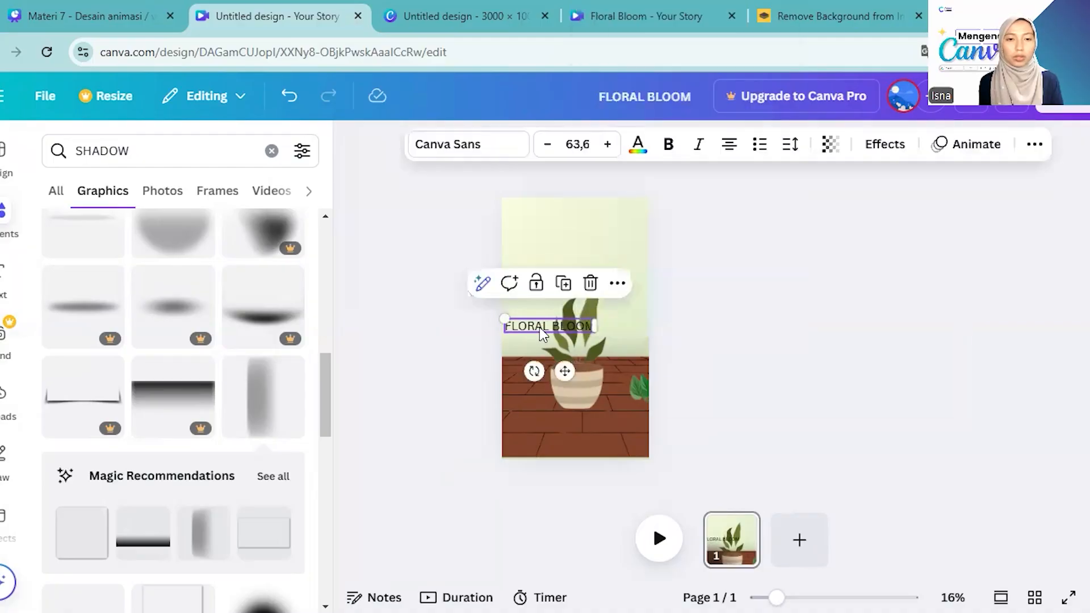
pyautogui.click(669, 146)
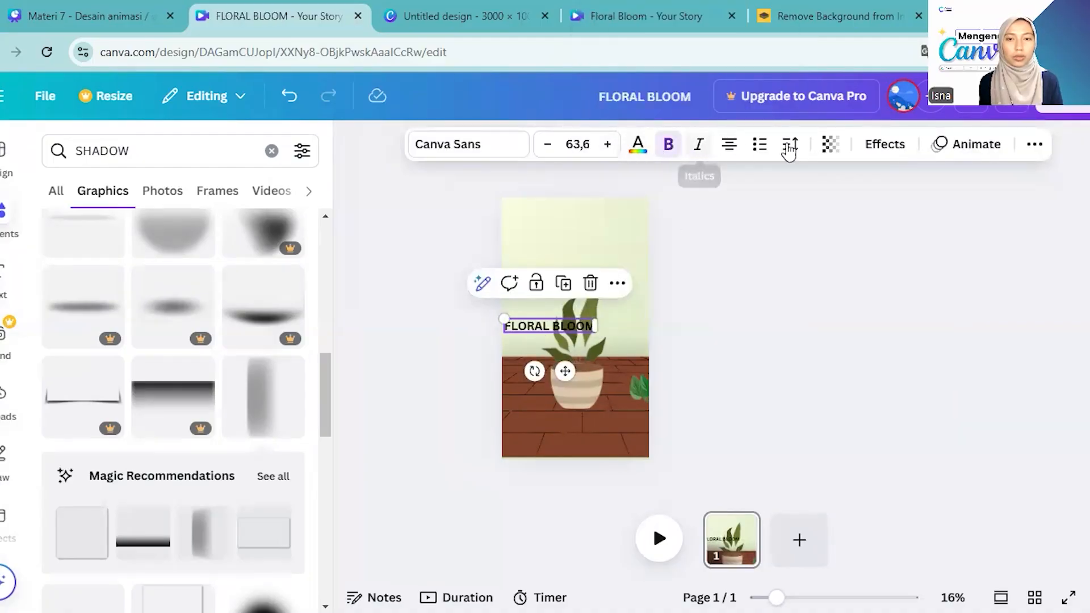
# Align the FLORAL BLOOM text to the centre and middle of the page, leaving it without bullets
pyautogui.click(1034, 145)
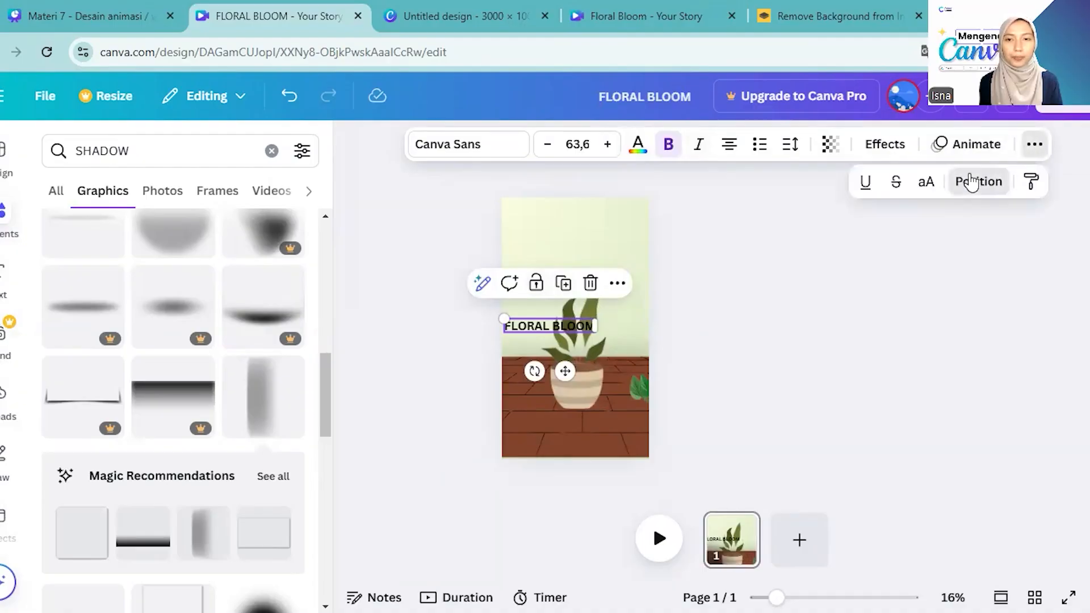
pyautogui.click(970, 180)
pyautogui.click(272, 400)
pyautogui.click(119, 419)
pyautogui.click(760, 145)
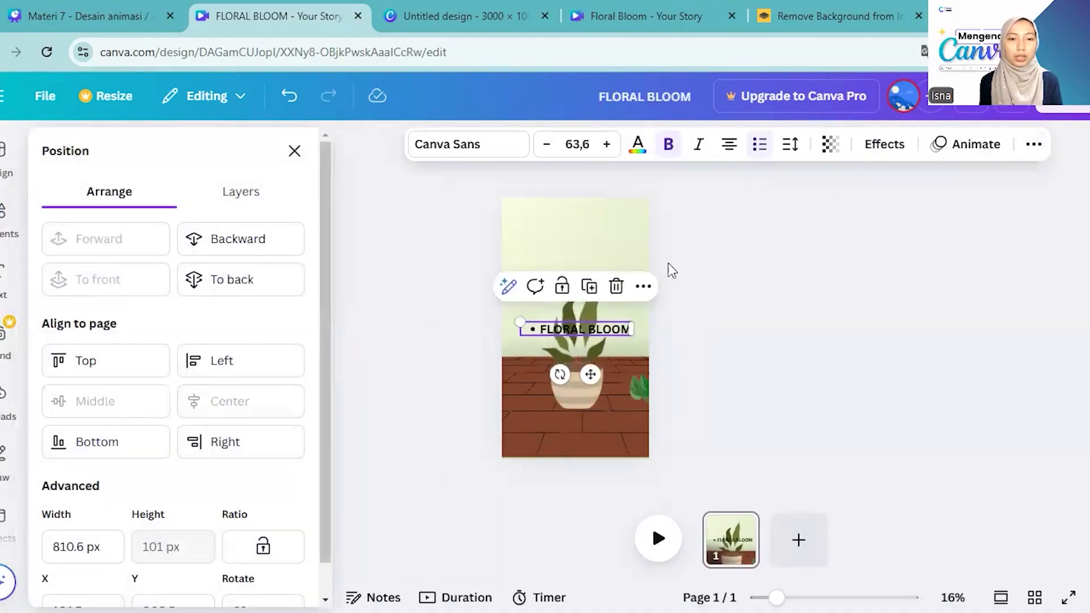
pyautogui.click(760, 146)
# Move the FLORAL BLOOM text above the plant, wrapped onto two lines, and enlarge it to font size 87.1
pyautogui.moveTo(591, 375); pyautogui.dragTo(590, 302)
pyautogui.moveTo(623, 257); pyautogui.dragTo(604, 266)
pyautogui.click(791, 144)
pyautogui.moveTo(756, 269); pyautogui.dragTo(748, 277)
pyautogui.moveTo(606, 247); pyautogui.dragTo(629, 241)
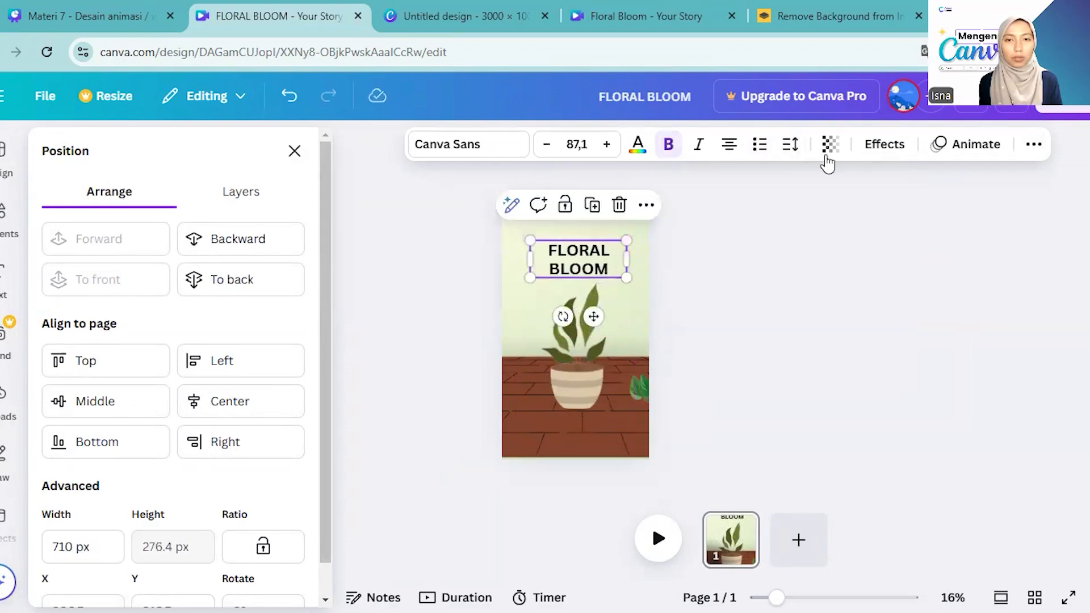
# Set the FLORAL BLOOM text's line spacing to 1.05
pyautogui.click(790, 144)
pyautogui.moveTo(745, 273); pyautogui.dragTo(738, 275)
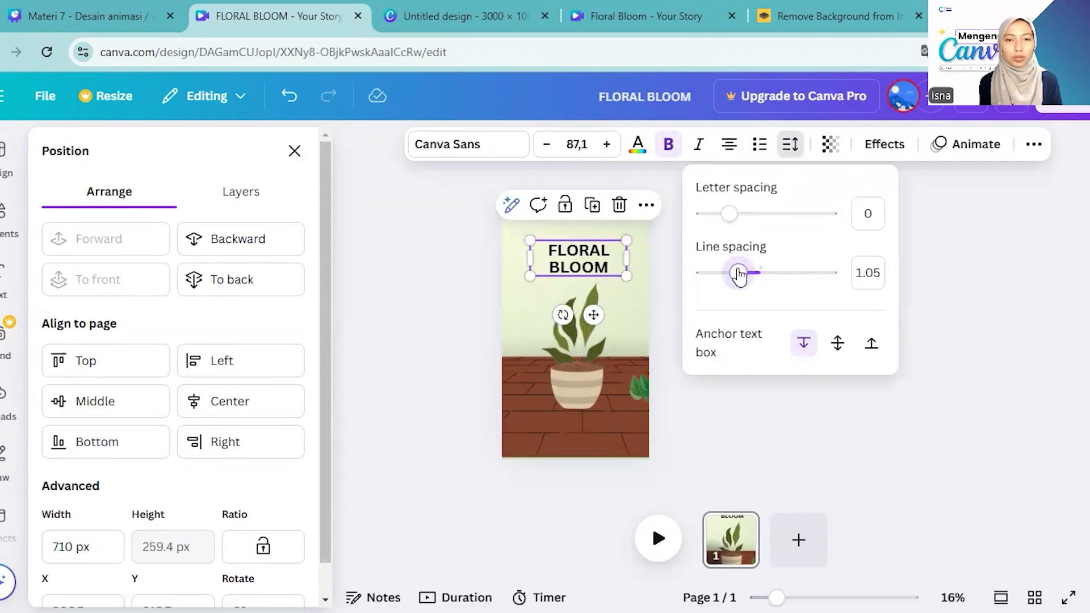
pyautogui.press('Escape')
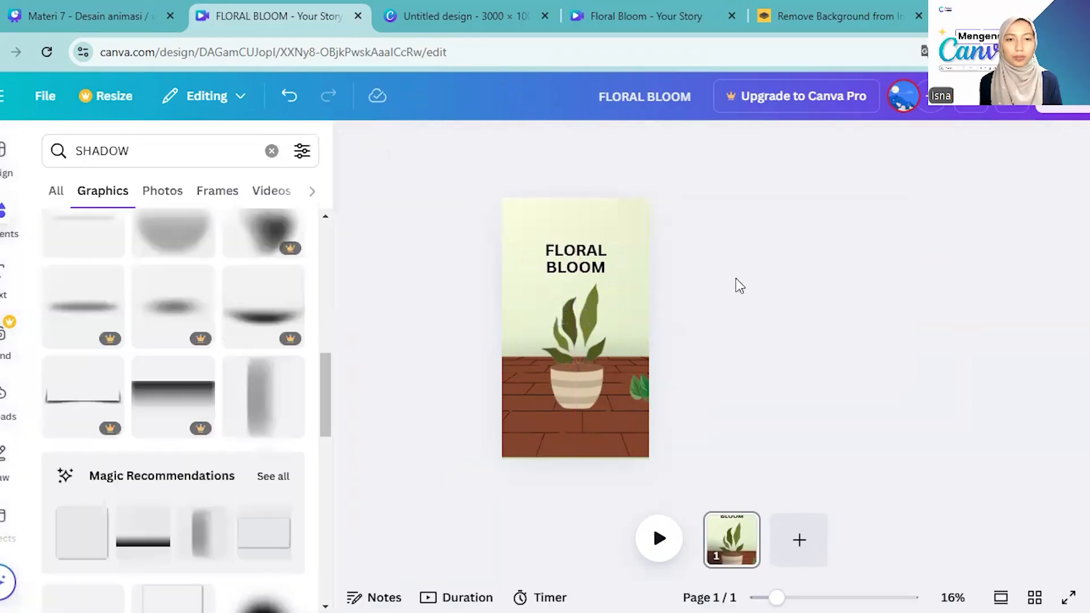
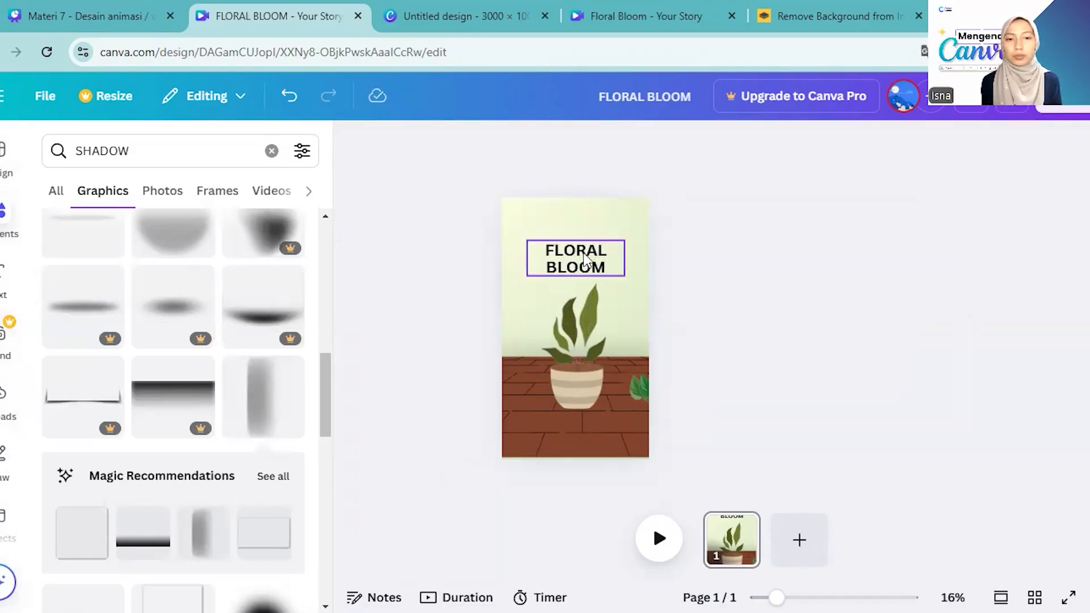
# Place a copy of the title over the wood floor and replace its text with Special Promo
pyautogui.click(600, 251)
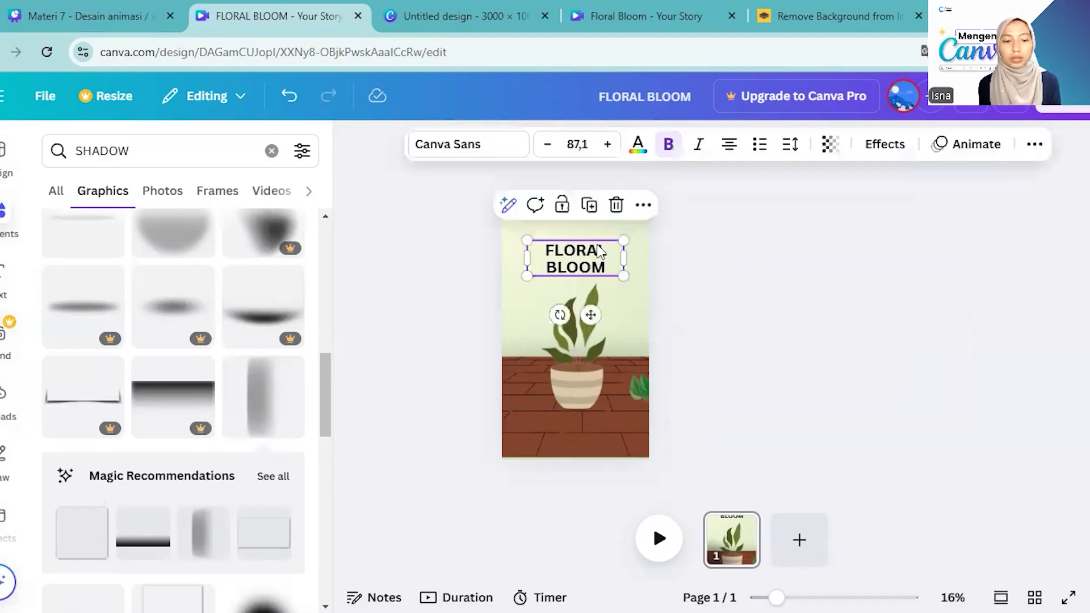
pyautogui.doubleClick(600, 252)
pyautogui.moveTo(600, 252); pyautogui.dragTo(576, 380)
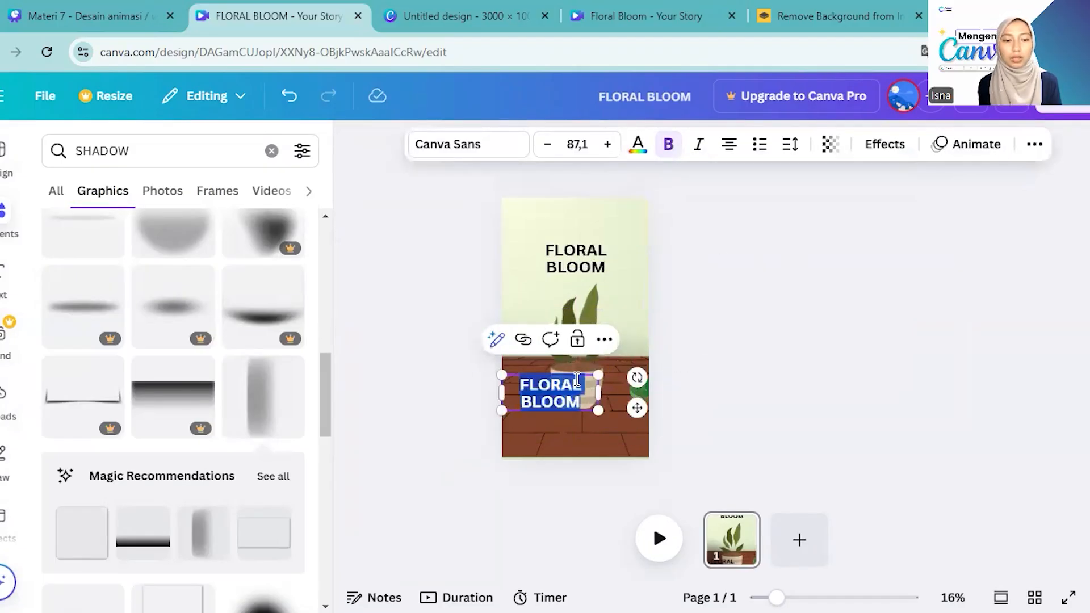
pyautogui.write('S')
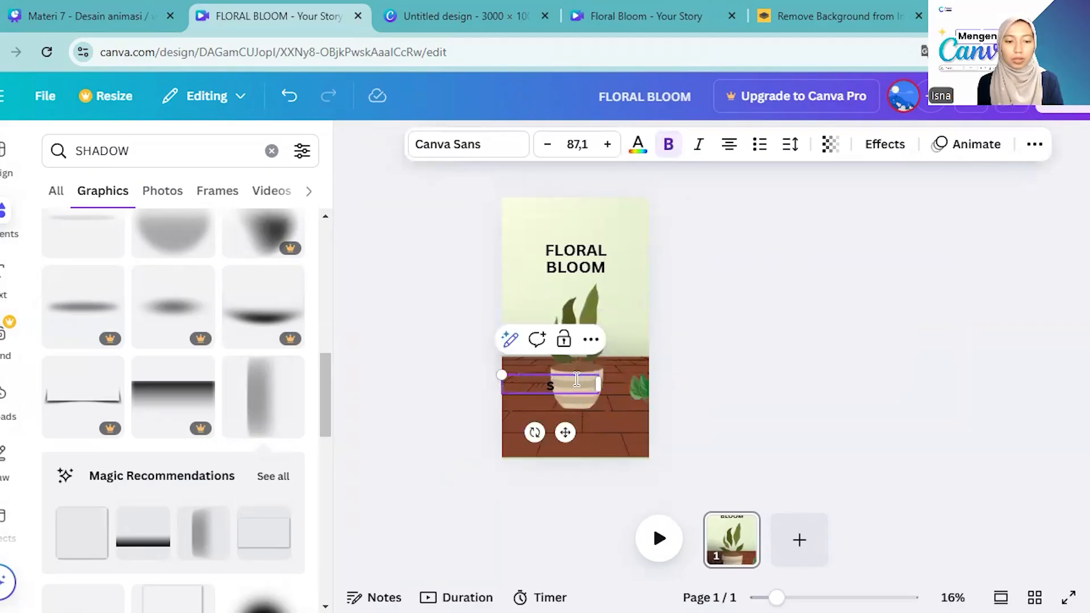
pyautogui.write('pecial Promo')
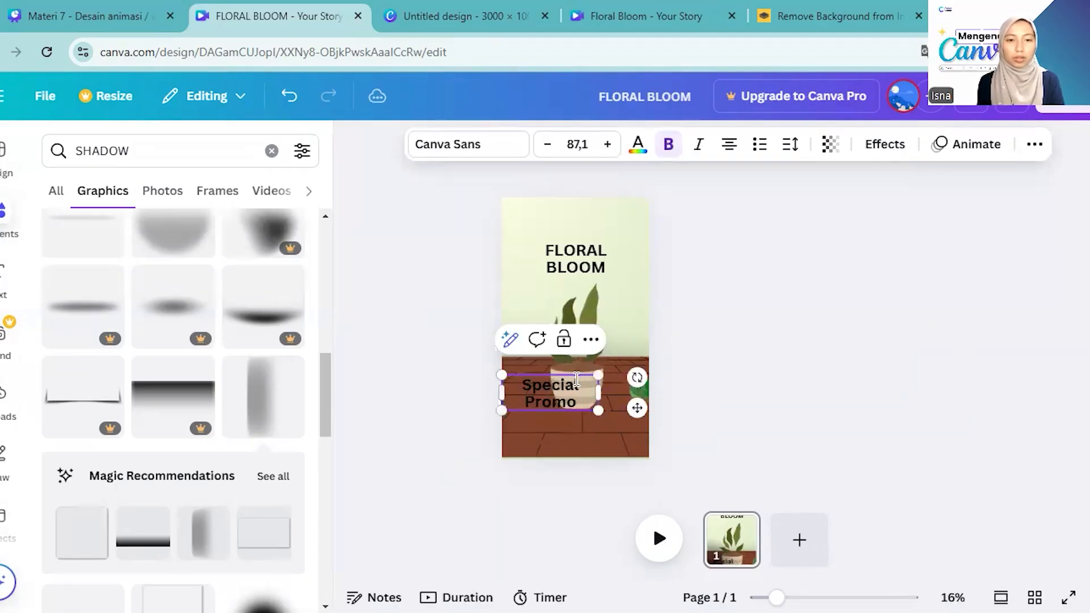
pyautogui.press('Escape')
# Set the Special Promo text to font size 30 and move it to the story's left edge below the title
pyautogui.click(571, 143)
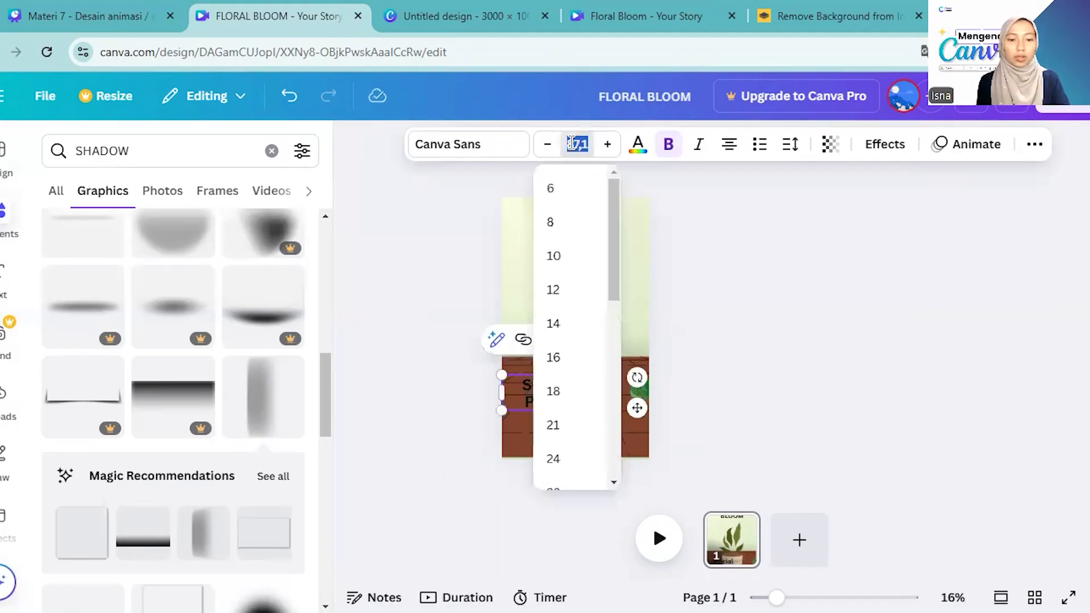
pyautogui.press('Return')
pyautogui.click(607, 144)
pyautogui.click(607, 143)
pyautogui.click(608, 143)
pyautogui.click(608, 143)
pyautogui.click(608, 144)
pyautogui.moveTo(598, 377); pyautogui.dragTo(520, 304)
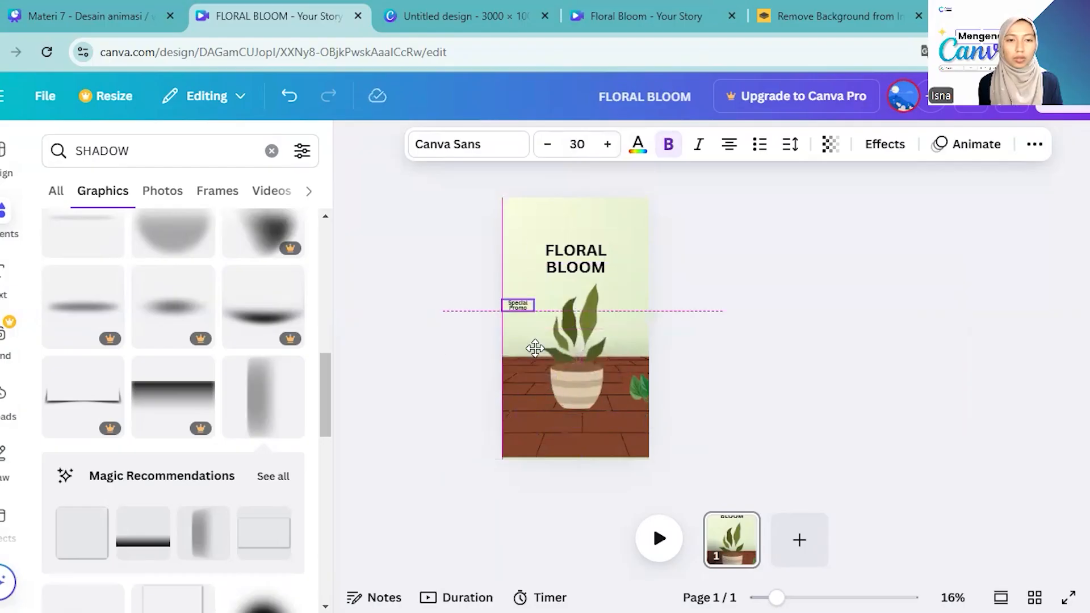
# Add a circle filled with the pale green gradient and place it on the floor to the left of the pot
pyautogui.click(449, 316)
pyautogui.press('c')
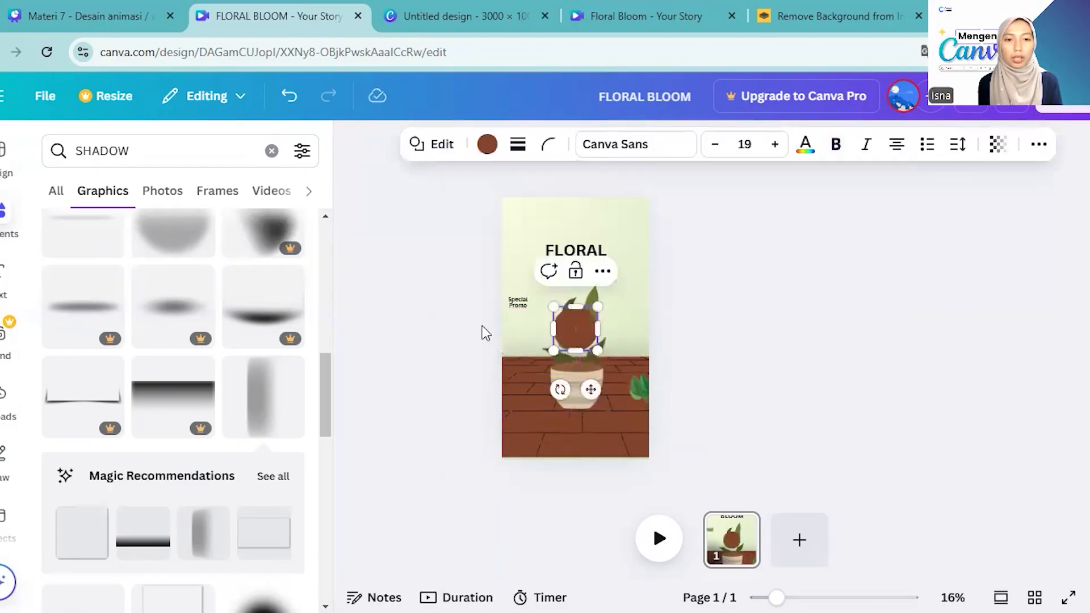
pyautogui.click(488, 146)
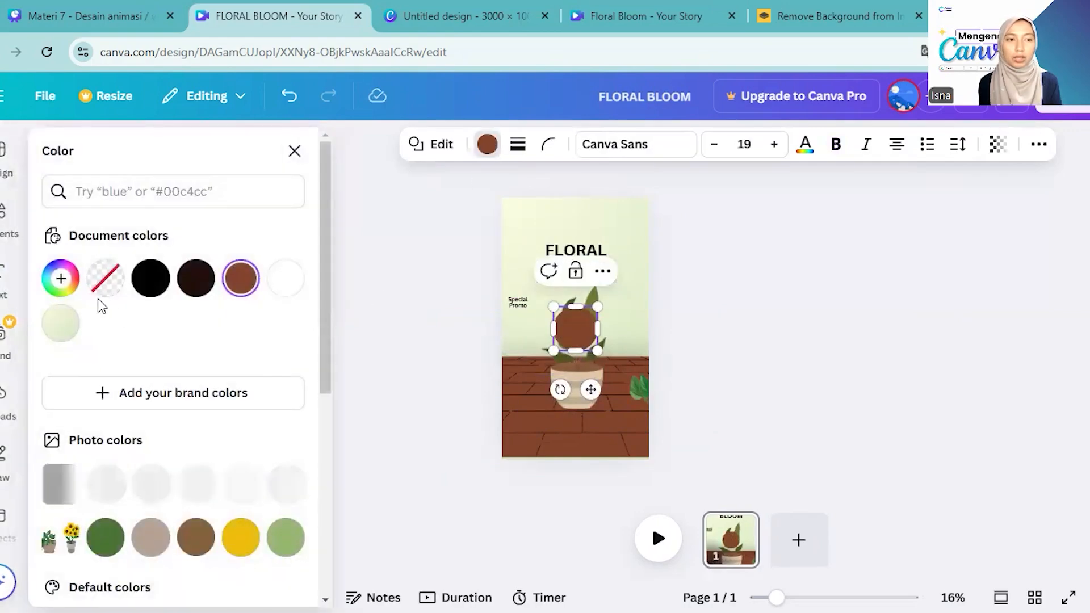
pyautogui.click(61, 324)
pyautogui.moveTo(587, 331); pyautogui.dragTo(546, 402)
# Give the circle a solid border in the floor's reddish brown with a weight of 14
pyautogui.click(518, 144)
pyautogui.click(471, 195)
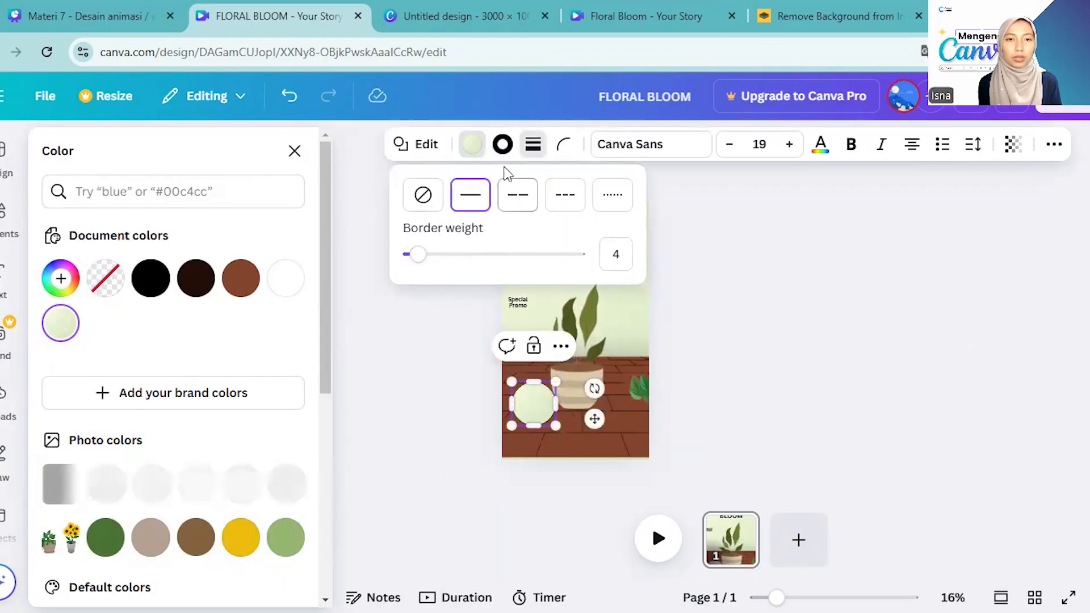
pyautogui.click(502, 144)
pyautogui.click(191, 293)
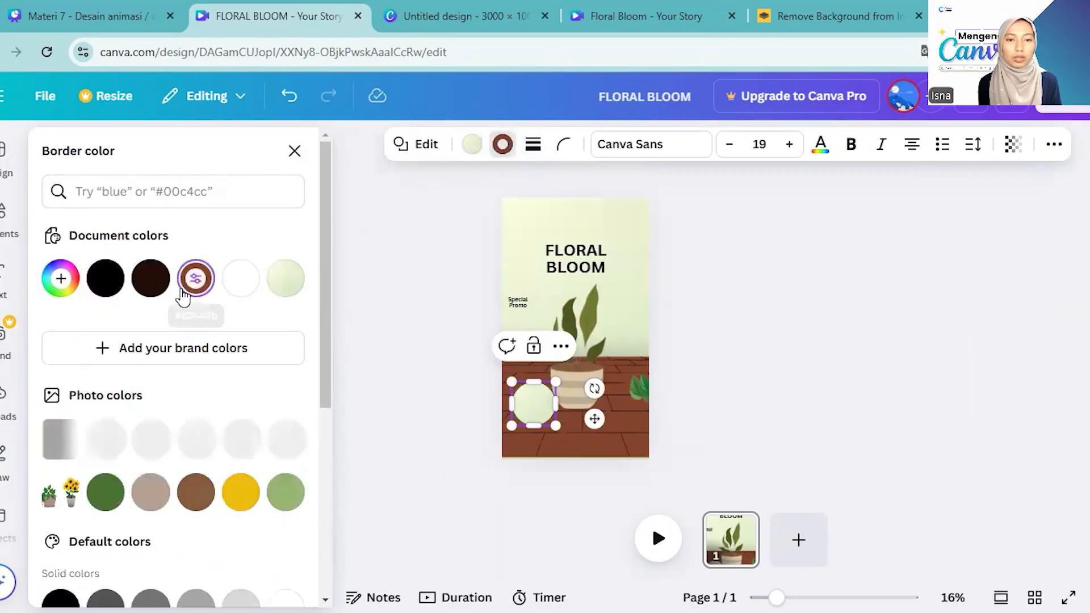
pyautogui.click(532, 146)
pyautogui.moveTo(445, 250)
pyautogui.mouseDown()
pyautogui.moveTo(433, 257)
pyautogui.moveTo(458, 263)
pyautogui.moveTo(449, 255)
pyautogui.mouseUp()
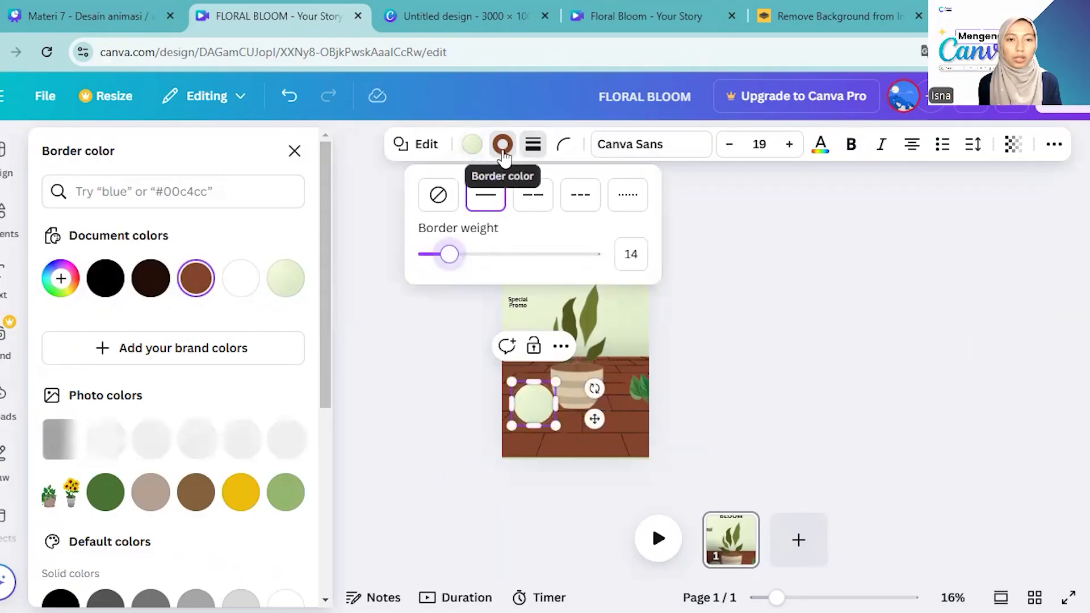
# Move the Special Promo text onto the circle and place it directly above the circle in the layer order
pyautogui.click(513, 311)
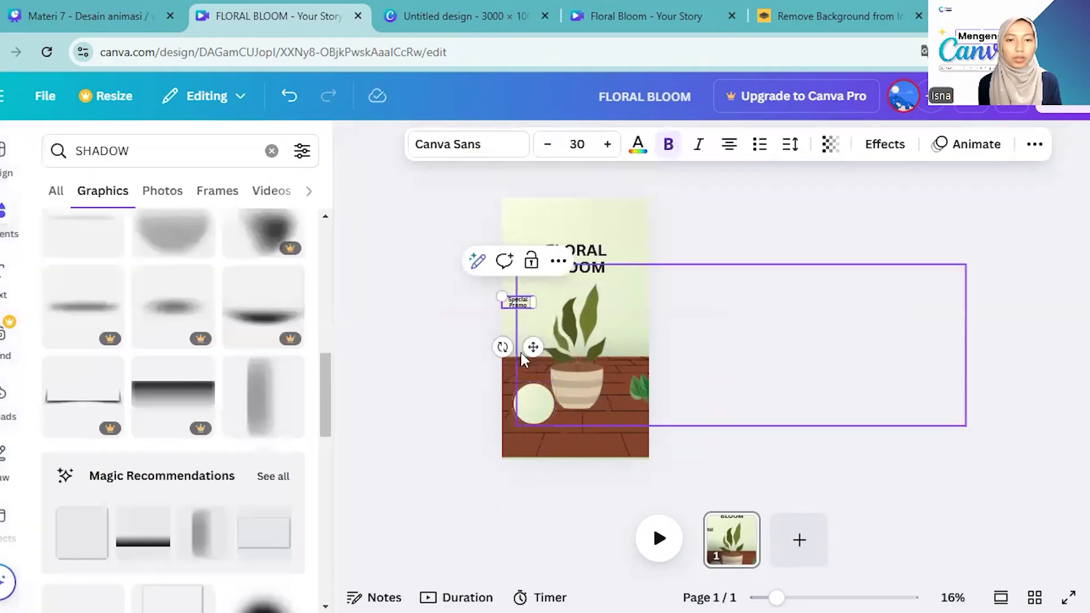
pyautogui.click(1034, 144)
pyautogui.click(979, 181)
pyautogui.click(250, 196)
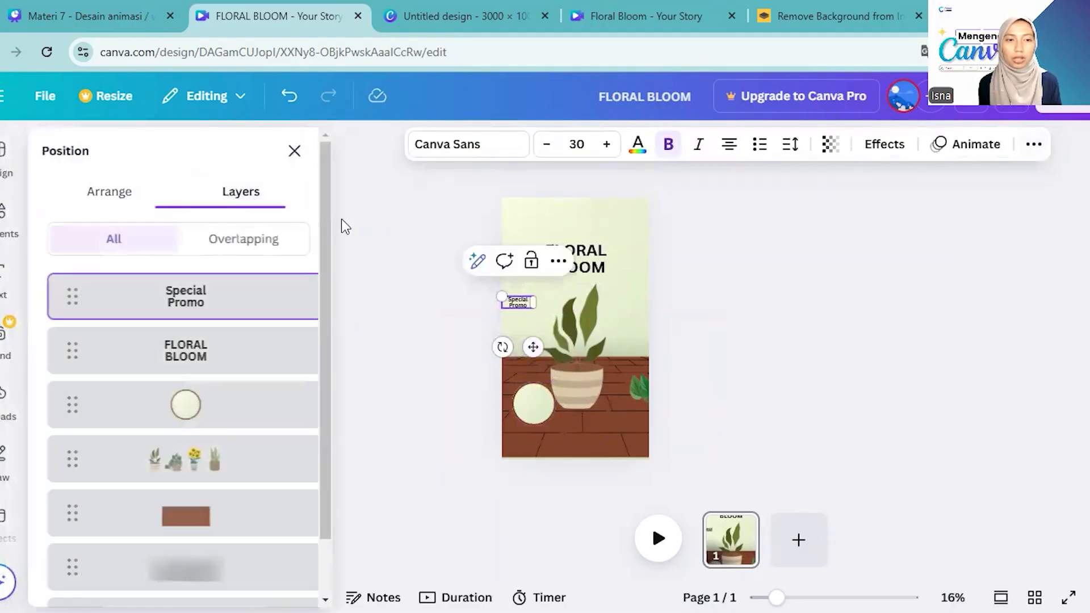
pyautogui.scroll(-1, 190, 480)
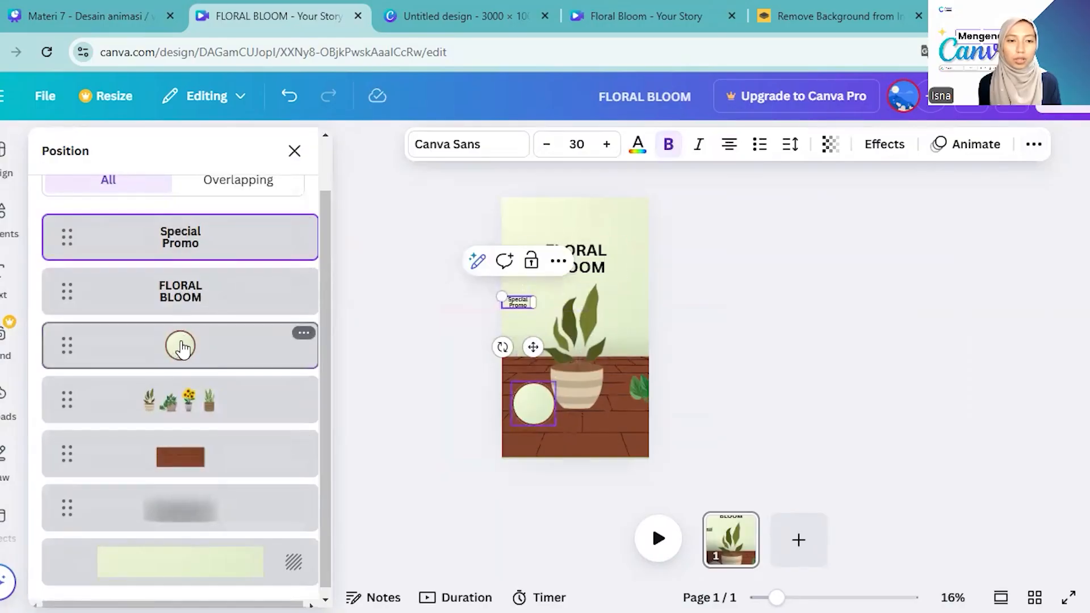
pyautogui.moveTo(532, 344); pyautogui.dragTo(545, 450)
pyautogui.moveTo(243, 243); pyautogui.dragTo(260, 366)
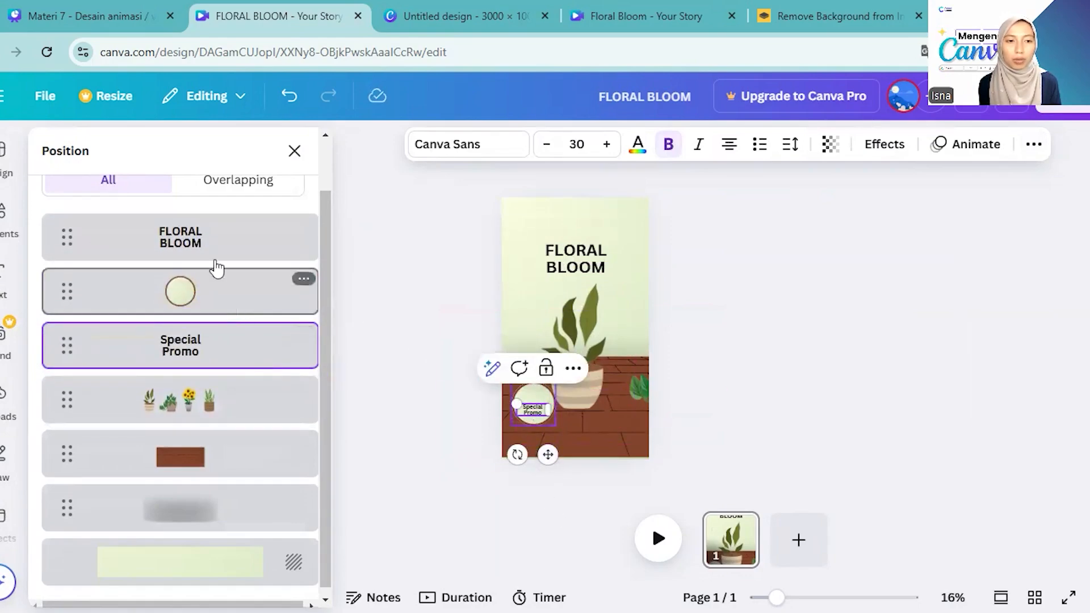
pyautogui.click(296, 400)
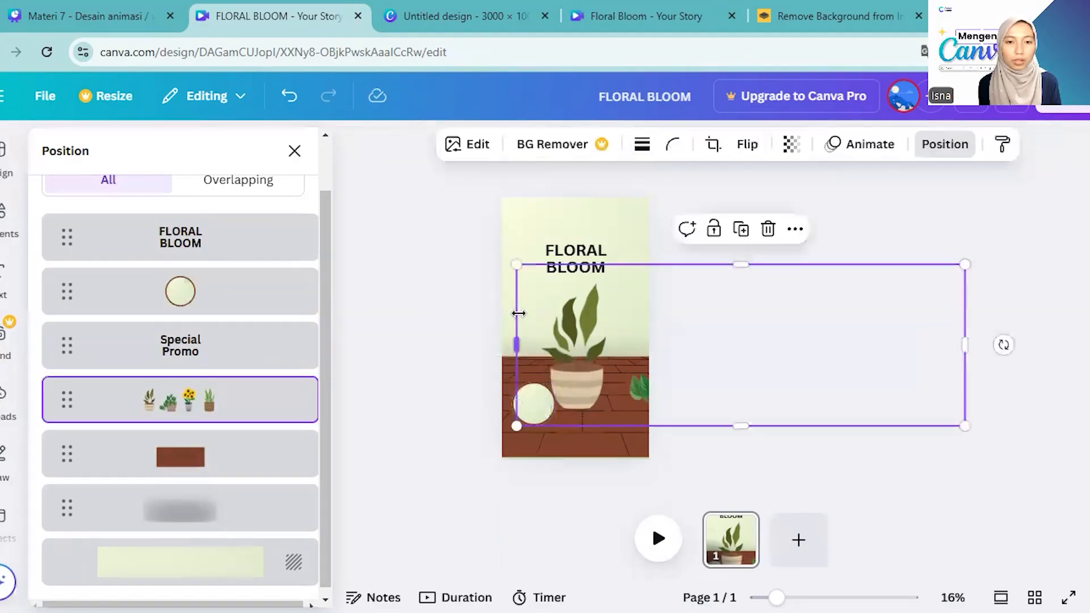
pyautogui.moveTo(261, 357); pyautogui.dragTo(291, 275)
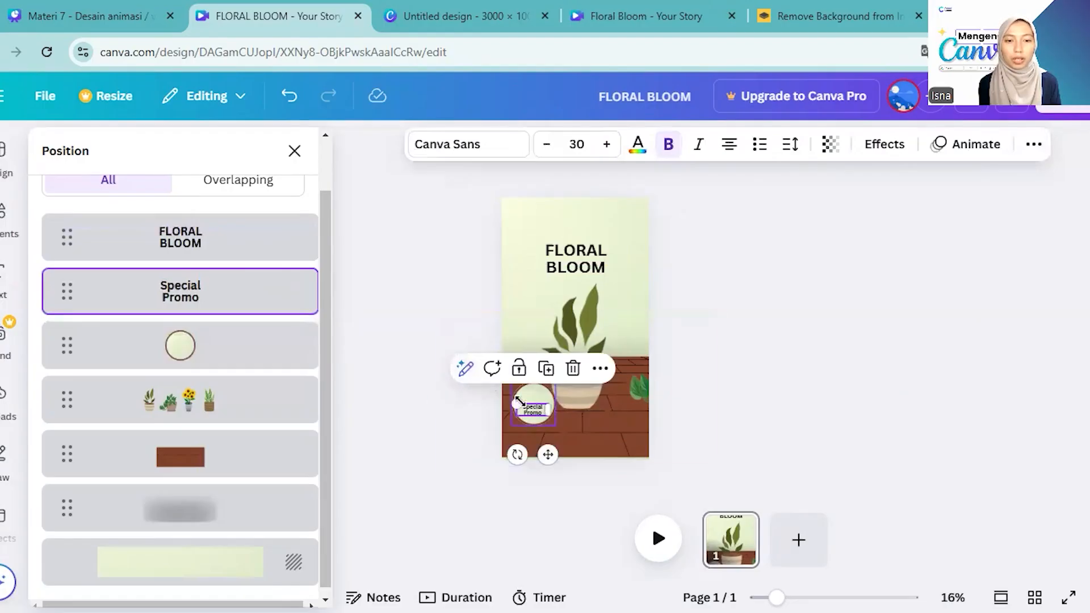
# Enlarge the Special Promo text to font size 43.9 and align it with the circle to the middle and center
pyautogui.moveTo(515, 397); pyautogui.dragTo(502, 397)
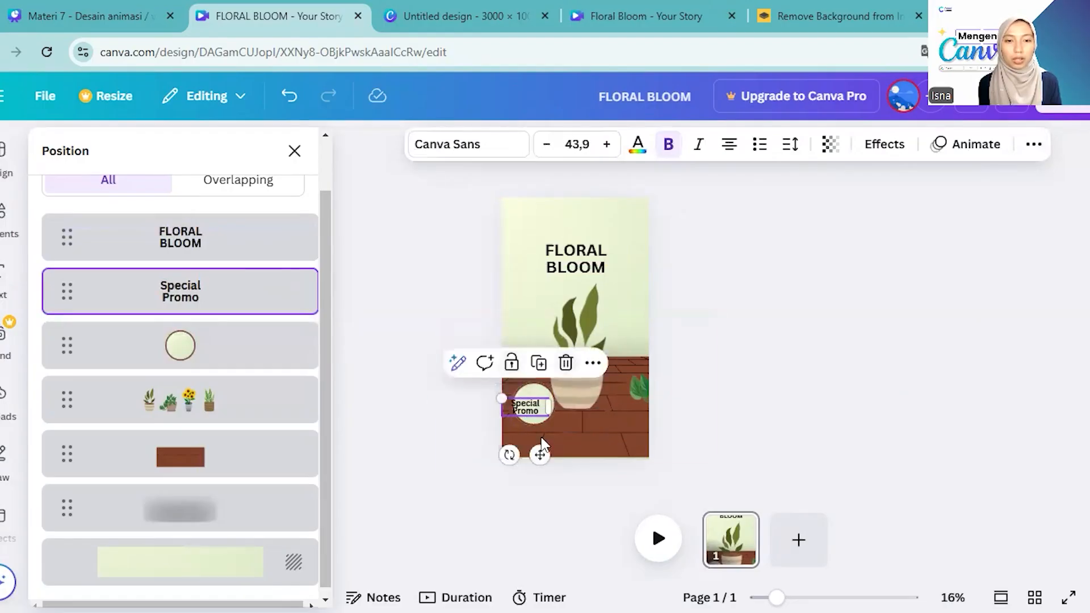
pyautogui.moveTo(543, 455); pyautogui.dragTo(550, 455)
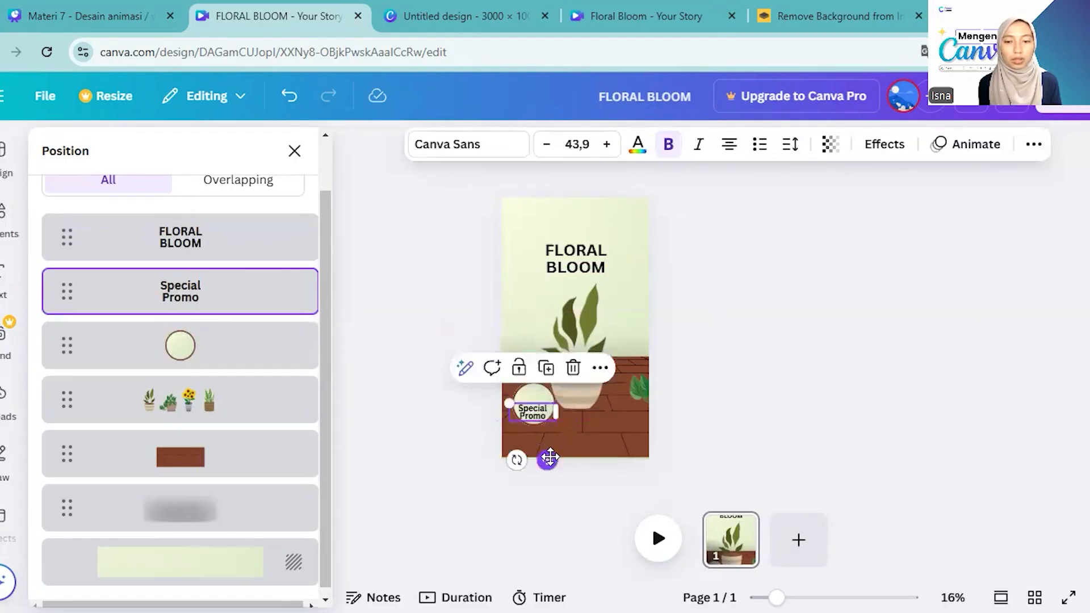
pyautogui.keyDown('shift'); pyautogui.click(205, 359); pyautogui.keyUp('shift')
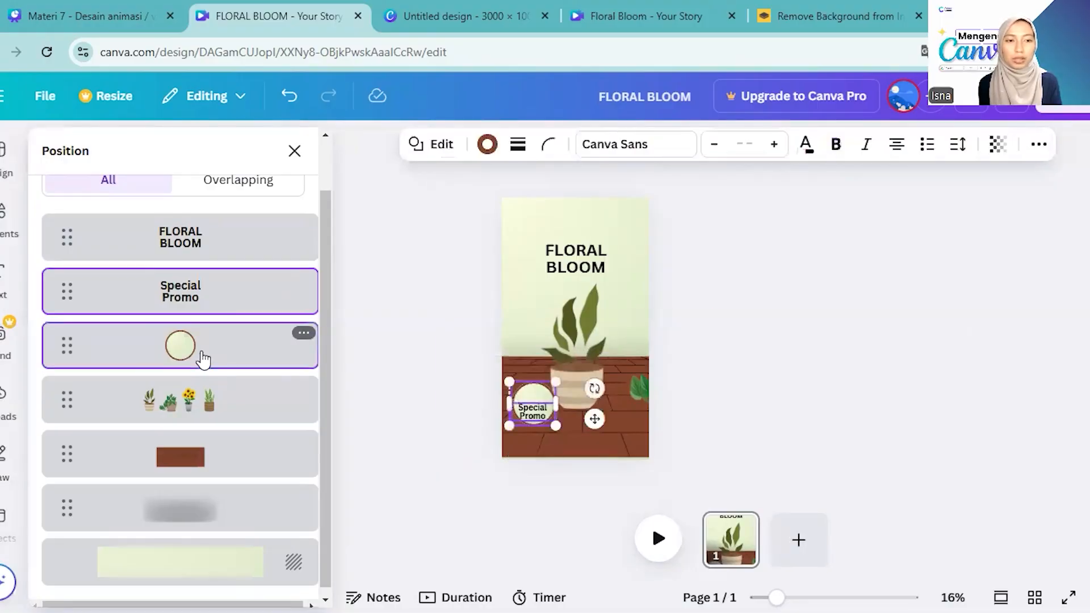
pyautogui.click(289, 96)
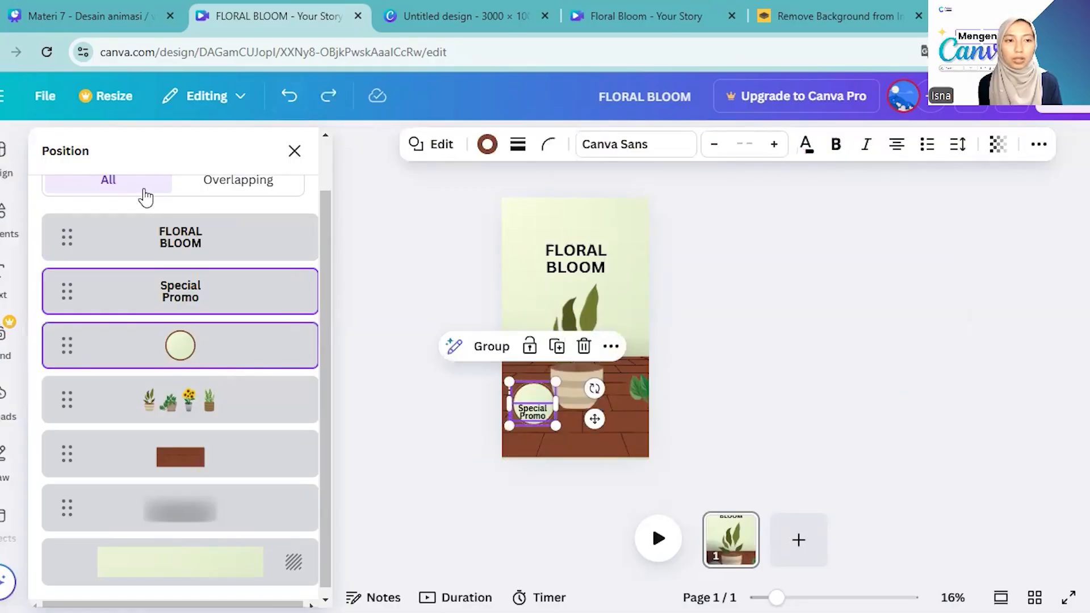
pyautogui.scroll(1, 146, 193)
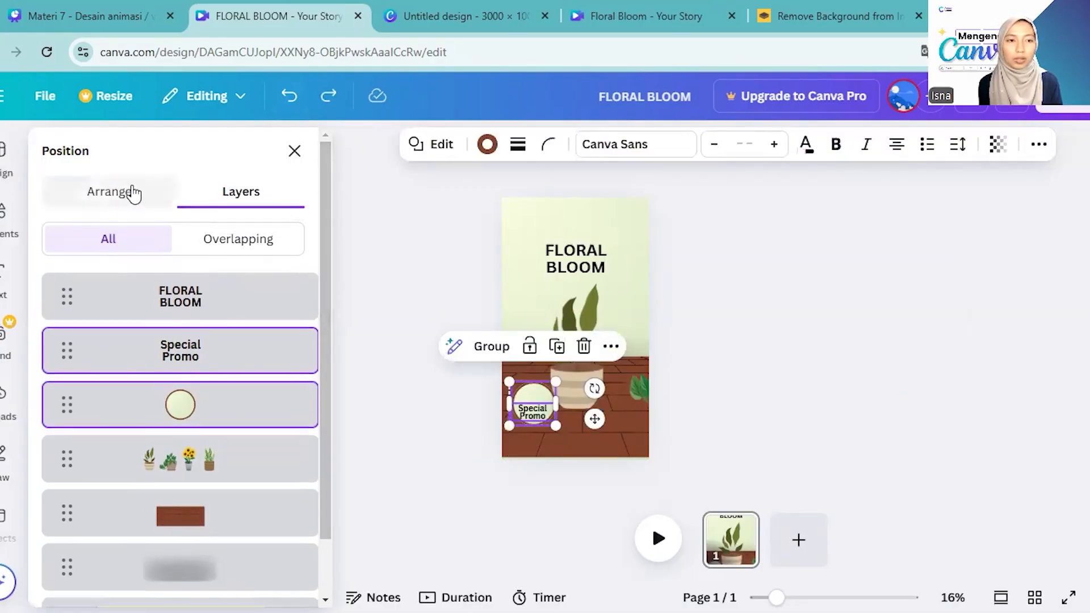
pyautogui.click(145, 192)
pyautogui.click(195, 401)
pyautogui.click(146, 404)
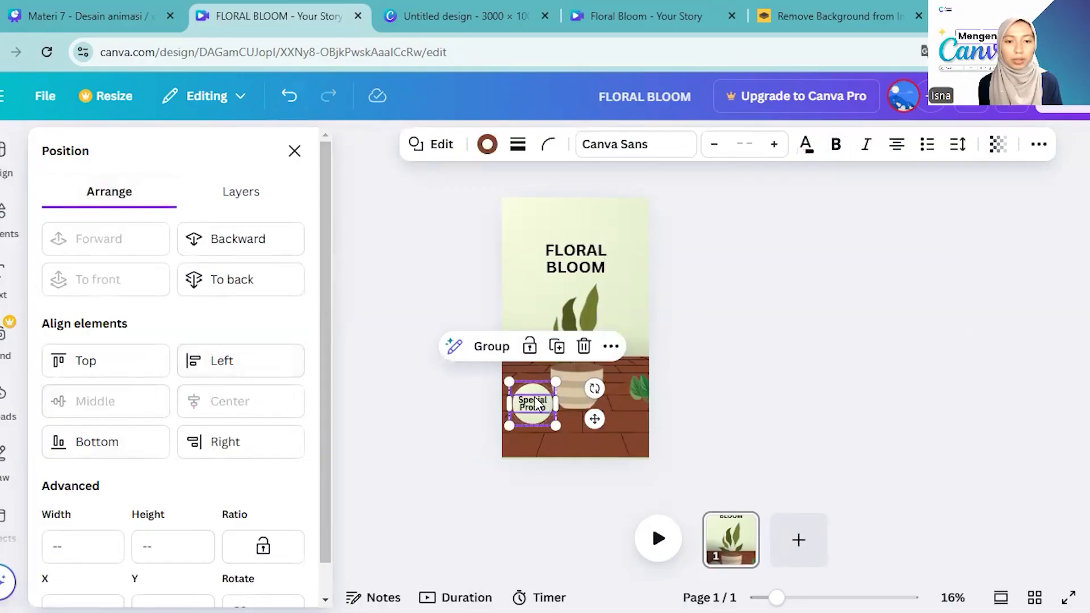
# Shrink the circle and its text slightly with a counter-clockwise tilt, and group them into one badge
pyautogui.moveTo(511, 382)
pyautogui.mouseDown()
pyautogui.moveTo(528, 399)
pyautogui.moveTo(519, 390)
pyautogui.mouseUp()
pyautogui.moveTo(595, 389); pyautogui.dragTo(592, 380)
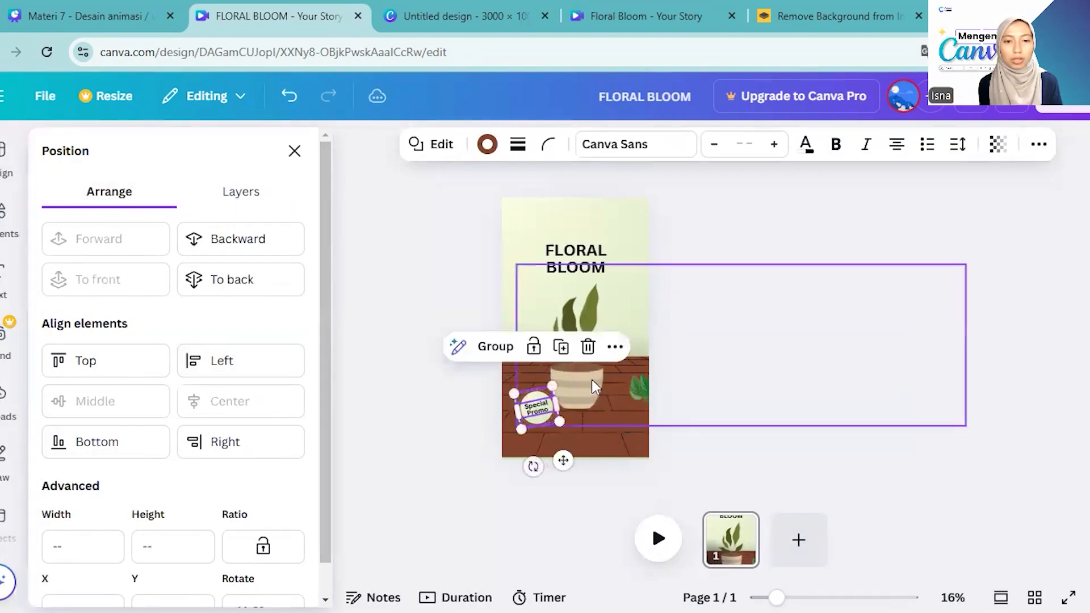
pyautogui.click(495, 347)
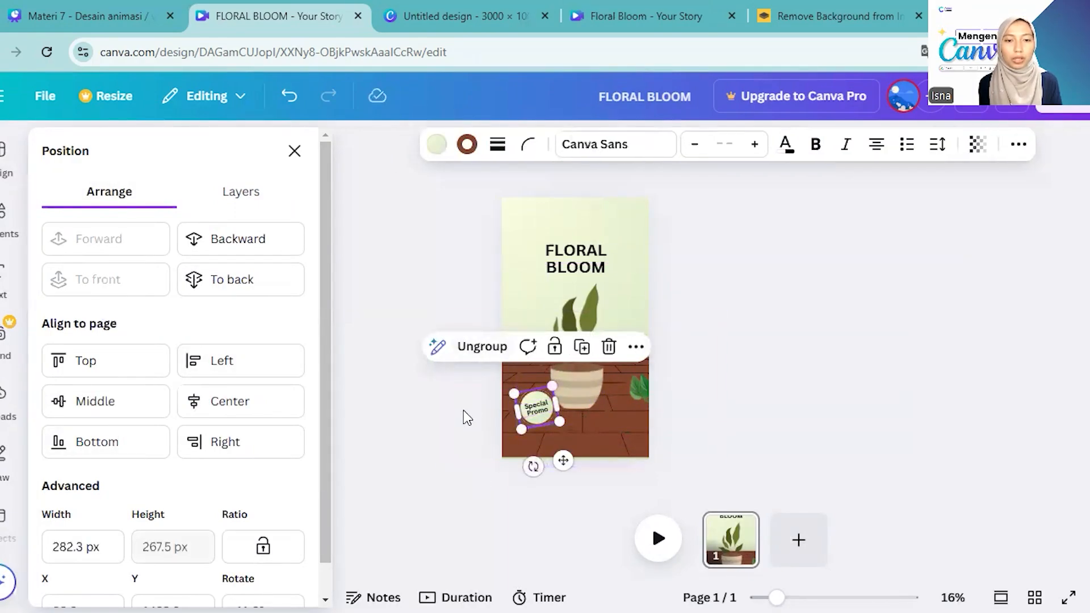
pyautogui.moveTo(543, 412); pyautogui.dragTo(600, 276)
pyautogui.hotkey('ctrl', 'z')
pyautogui.click(719, 365)
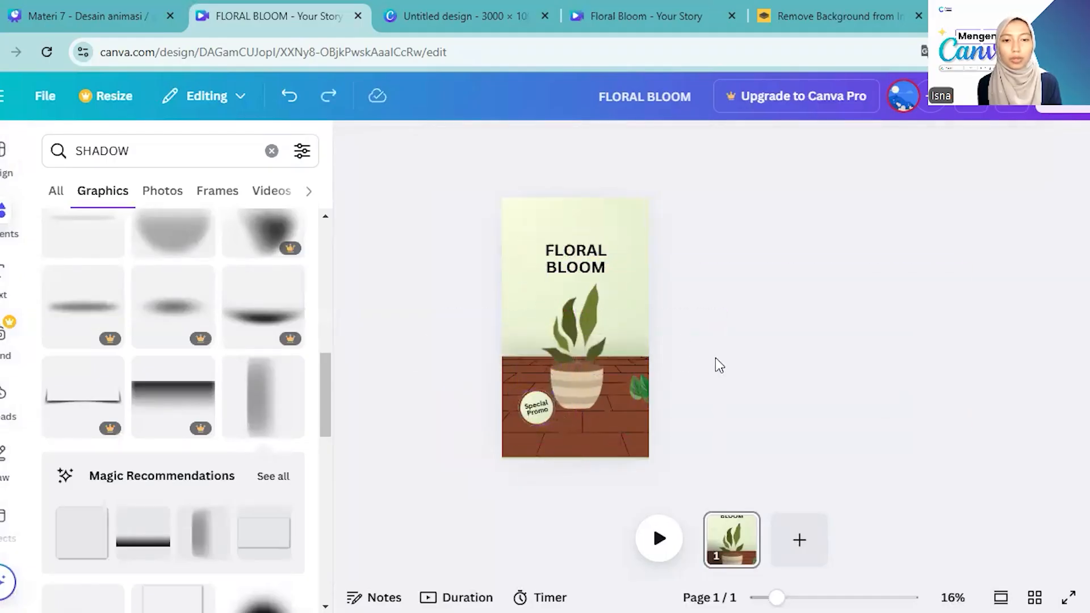
# Add a square filled with a top-to-bottom gradient from white to light grey #CFCFCF
pyautogui.press('r')
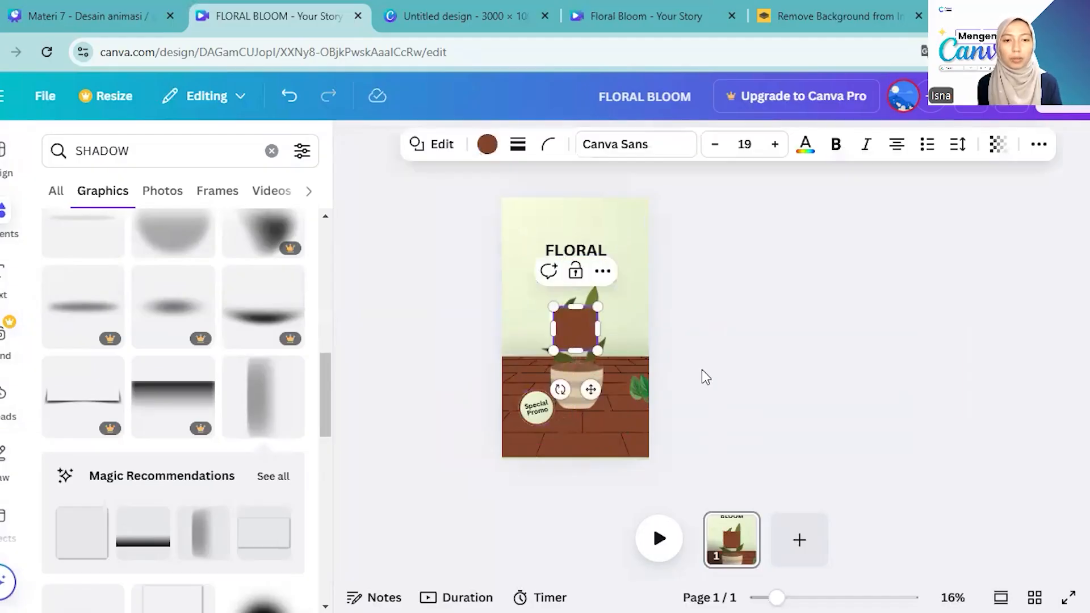
pyautogui.click(487, 146)
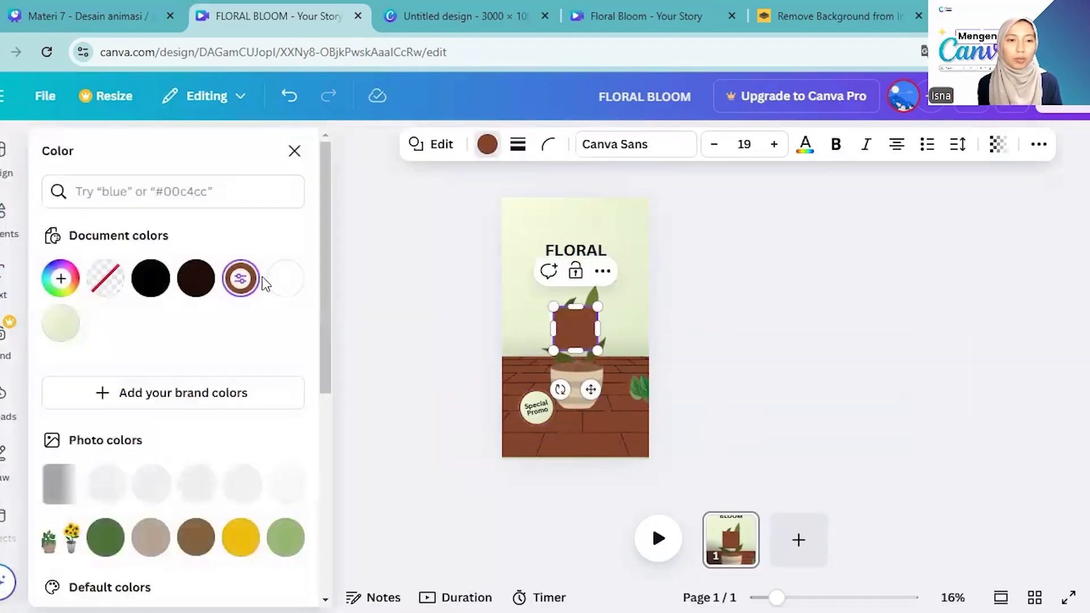
pyautogui.click(286, 278)
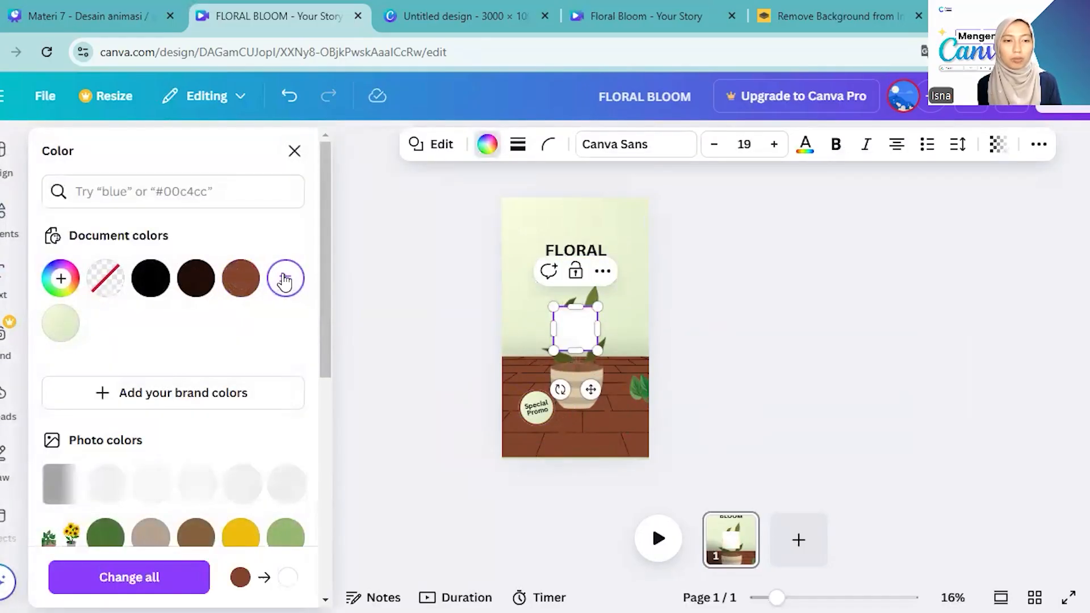
pyautogui.click(285, 278)
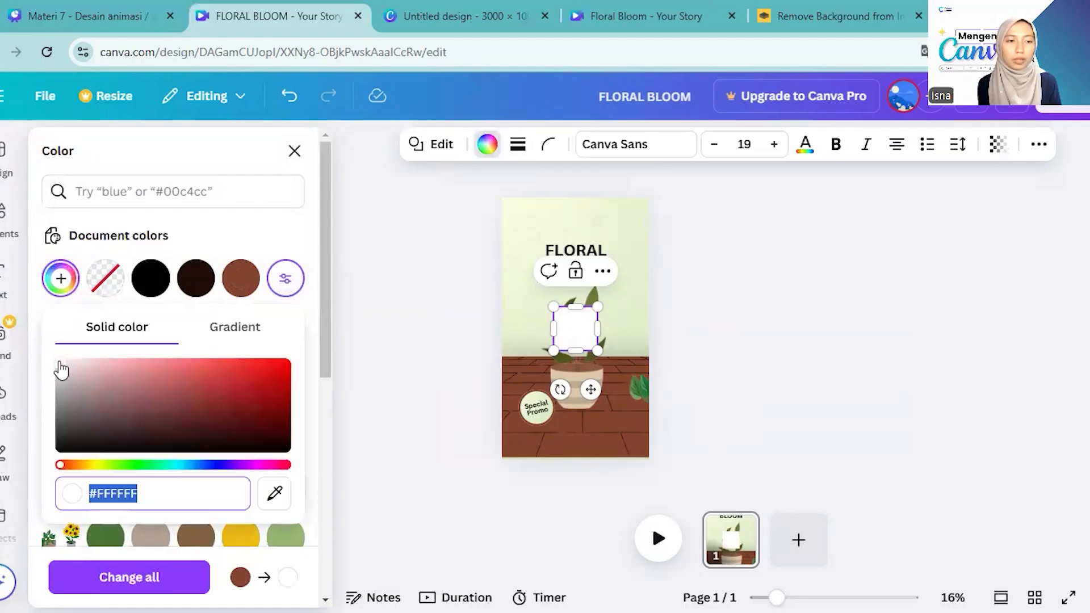
pyautogui.click(232, 328)
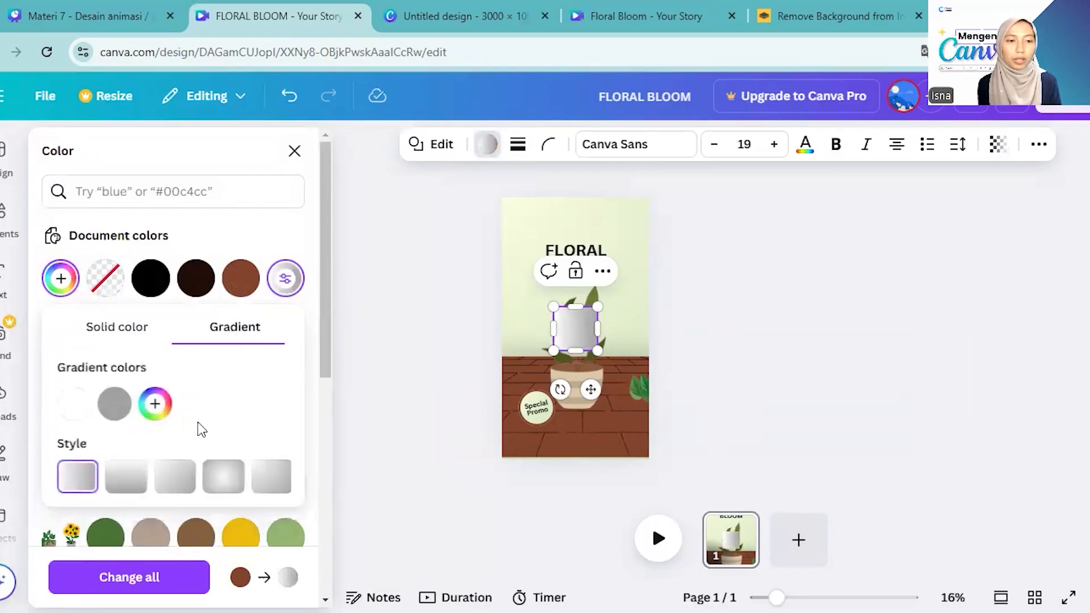
pyautogui.click(216, 483)
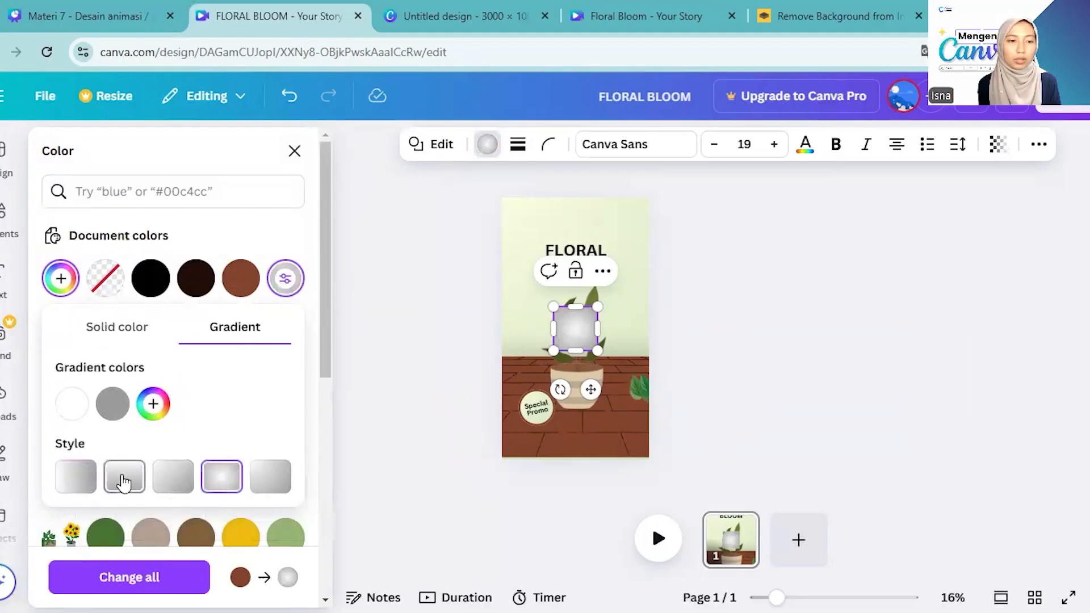
pyautogui.click(124, 483)
pyautogui.click(113, 404)
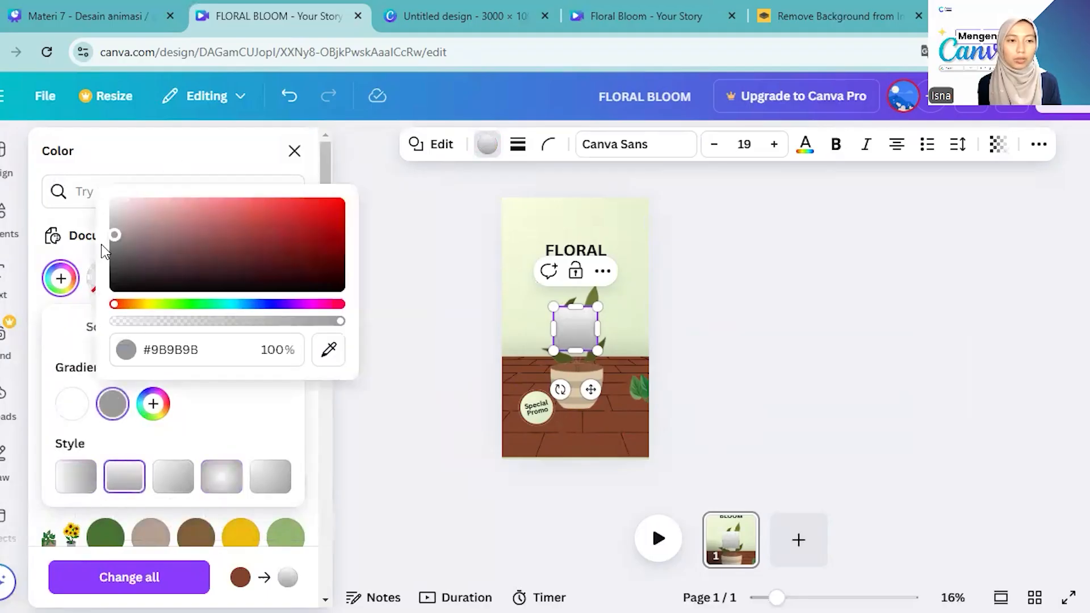
pyautogui.moveTo(116, 237); pyautogui.dragTo(104, 216)
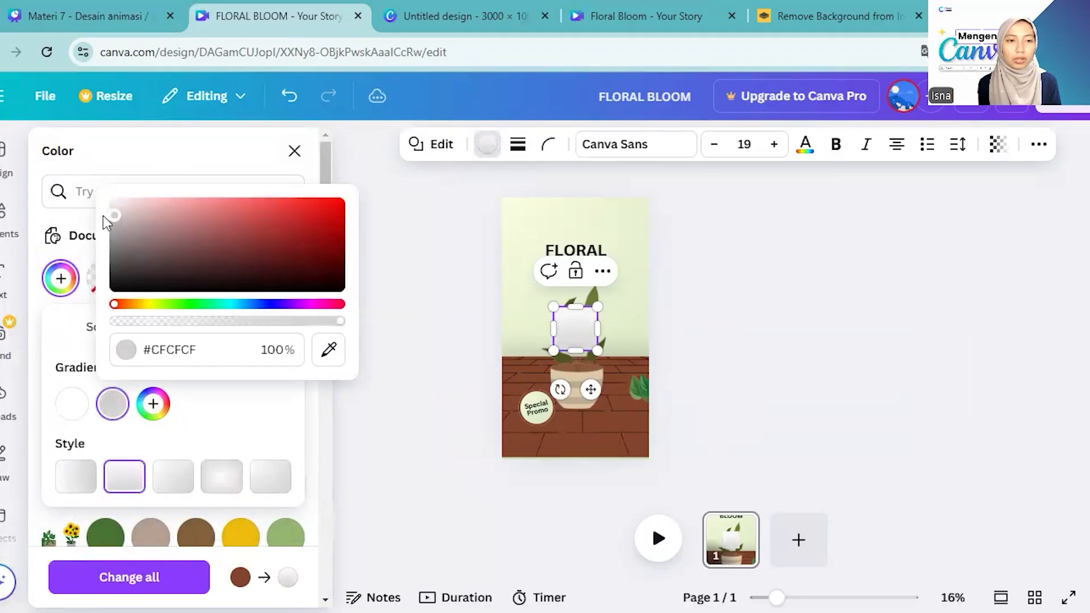
# Reshape the square into a wide, flat bar with corner rounding 38 and place it over the badge below the pot
pyautogui.moveTo(599, 327); pyautogui.dragTo(649, 328)
pyautogui.click(548, 144)
pyautogui.moveTo(461, 214); pyautogui.dragTo(509, 238)
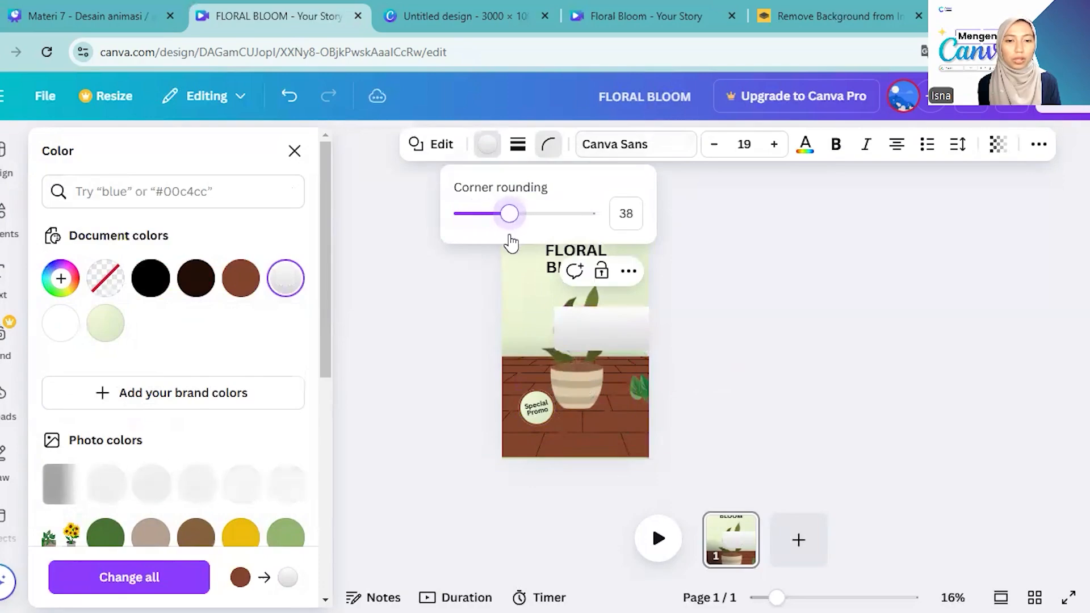
pyautogui.press('Escape')
pyautogui.moveTo(610, 318); pyautogui.dragTo(583, 400)
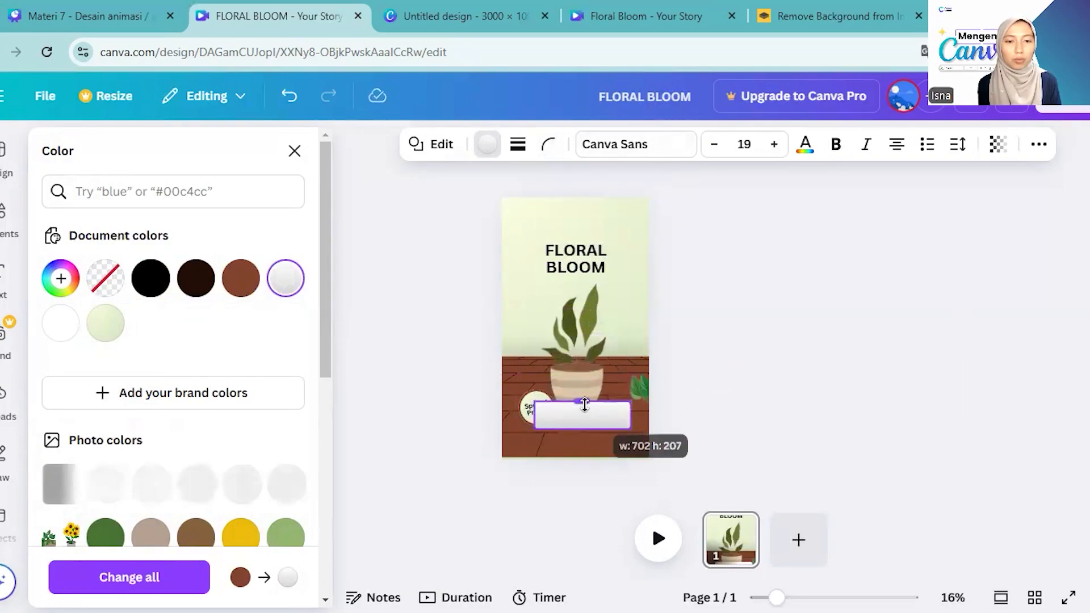
pyautogui.moveTo(593, 466); pyautogui.dragTo(596, 459)
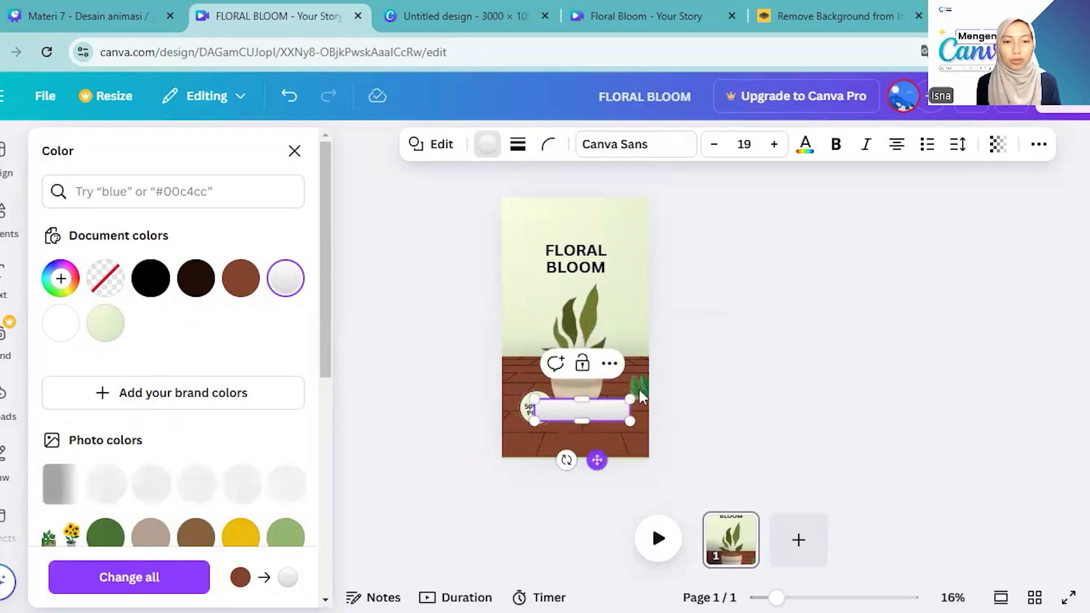
# Send the light grey bar one layer backward so that it sits behind the Special Promo badge
pyautogui.click(706, 284)
pyautogui.click(594, 407)
pyautogui.hotkey('ctrl', '[')
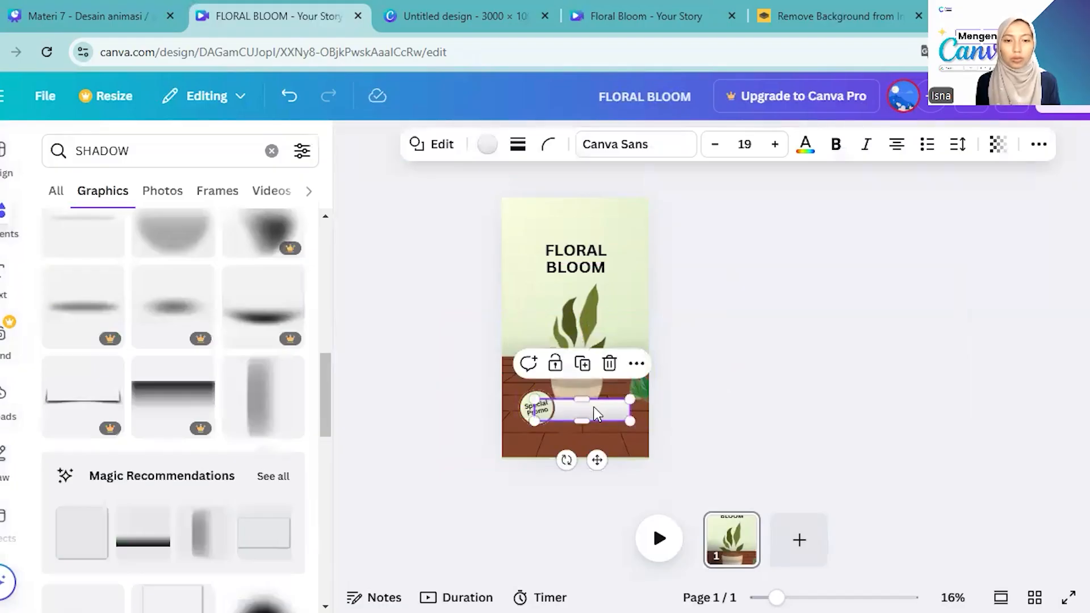
pyautogui.press('Escape')
pyautogui.click(594, 407)
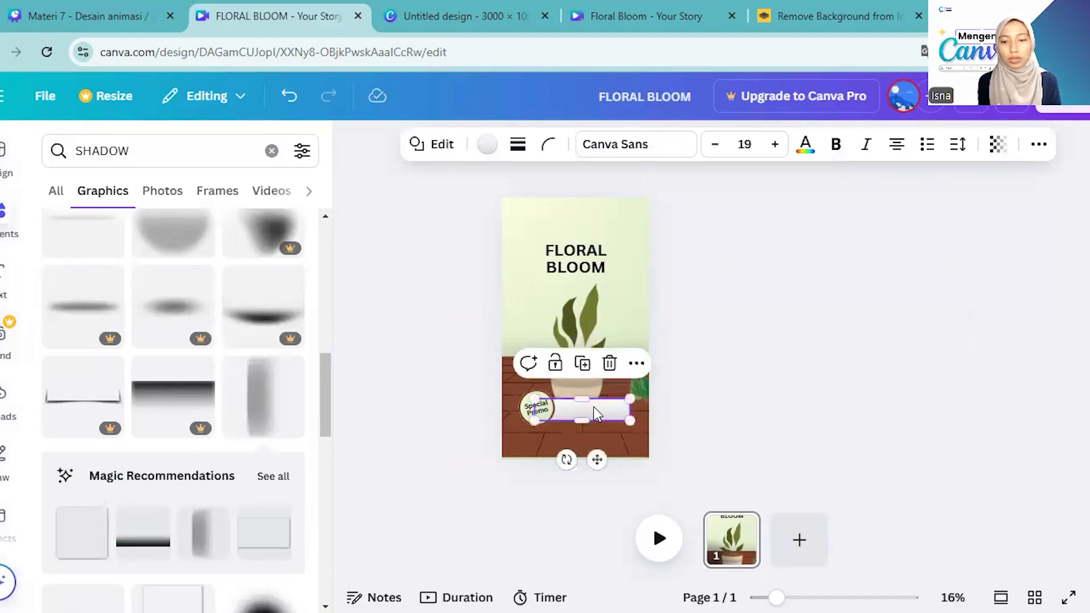
pyautogui.press('Escape')
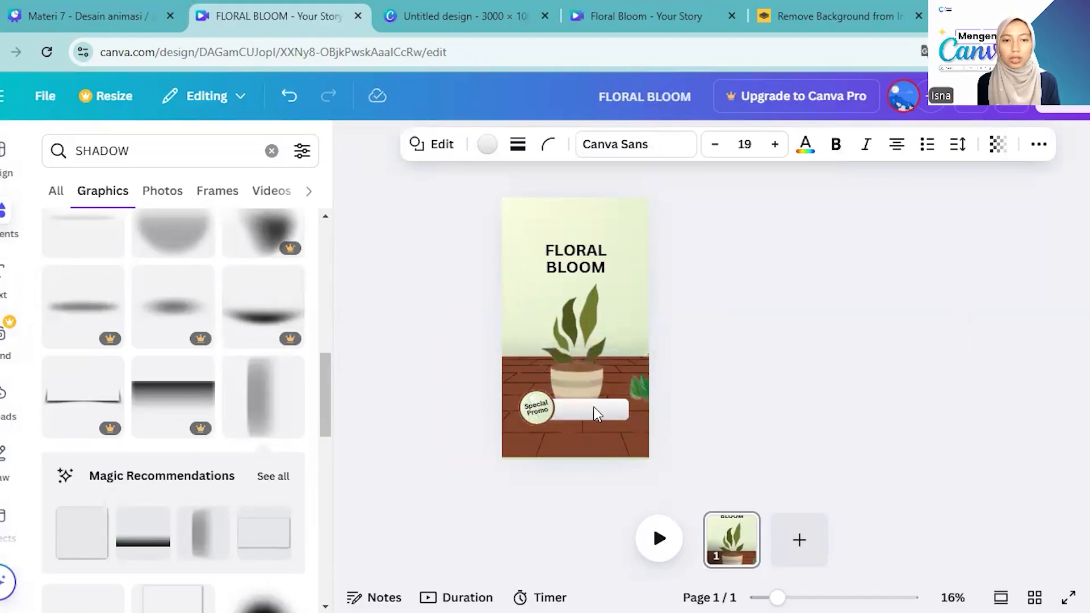
# Duplicate the FLORAL BLOOM title, place the copy on the light grey bar and replace its text with BUY NOW!
pyautogui.click(594, 407)
pyautogui.click(560, 262)
pyautogui.hotkey('ctrl', 'd')
pyautogui.moveTo(562, 266); pyautogui.dragTo(579, 424)
pyautogui.doubleClick(580, 425)
pyautogui.write('buy now')
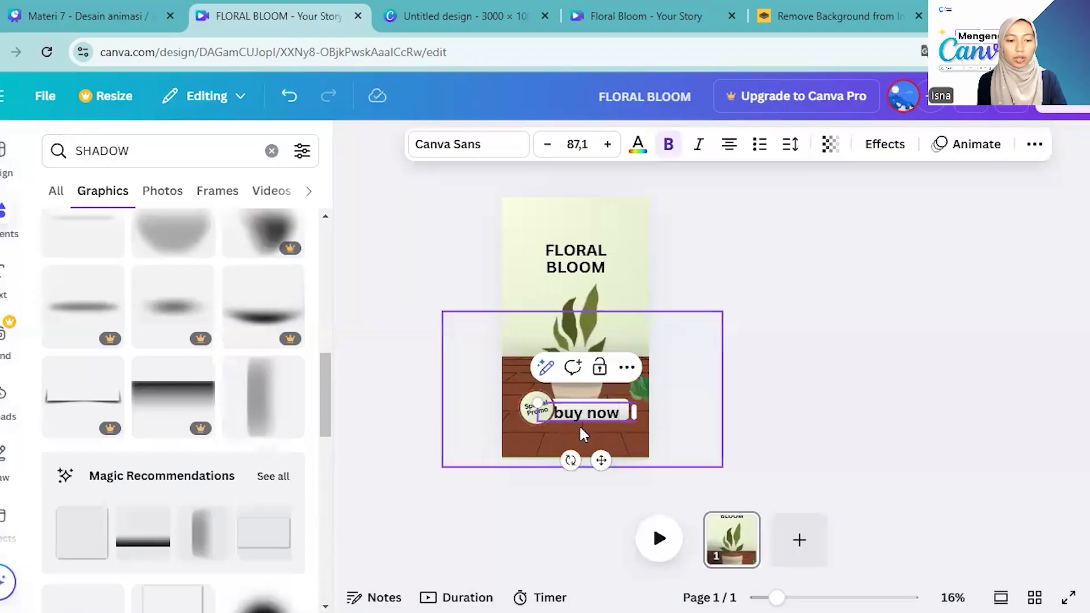
pyautogui.hotkey('ctrl', 'a')
pyautogui.press('BackSpace')
pyautogui.write('BUY NOW!')
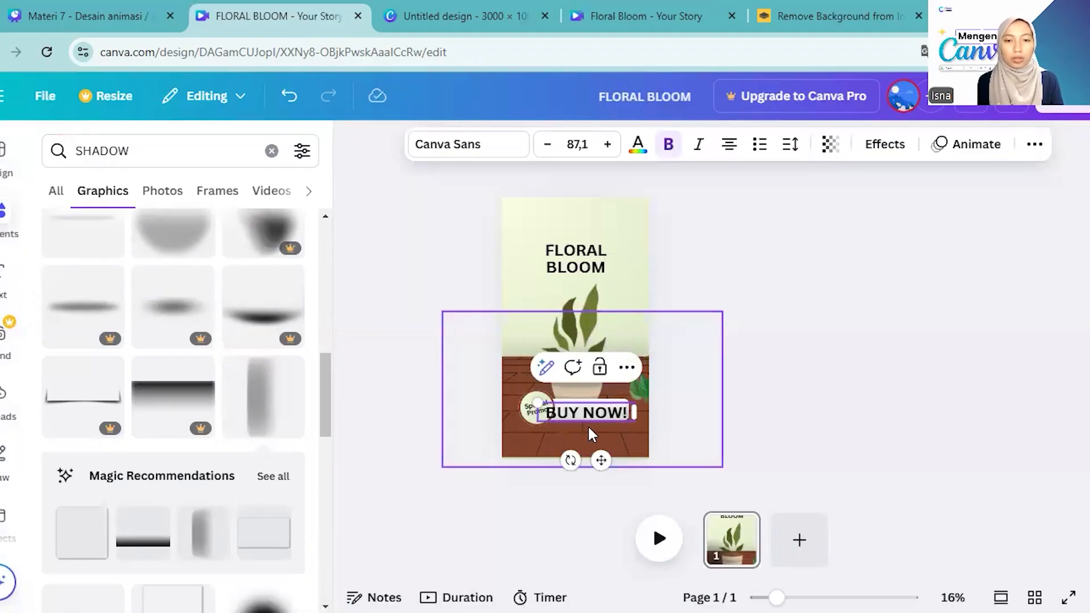
# Reduce the BUY NOW! text to font size 71.1 and fit it on the bar beside the badge
pyautogui.hotkey('ctrl', 'a')
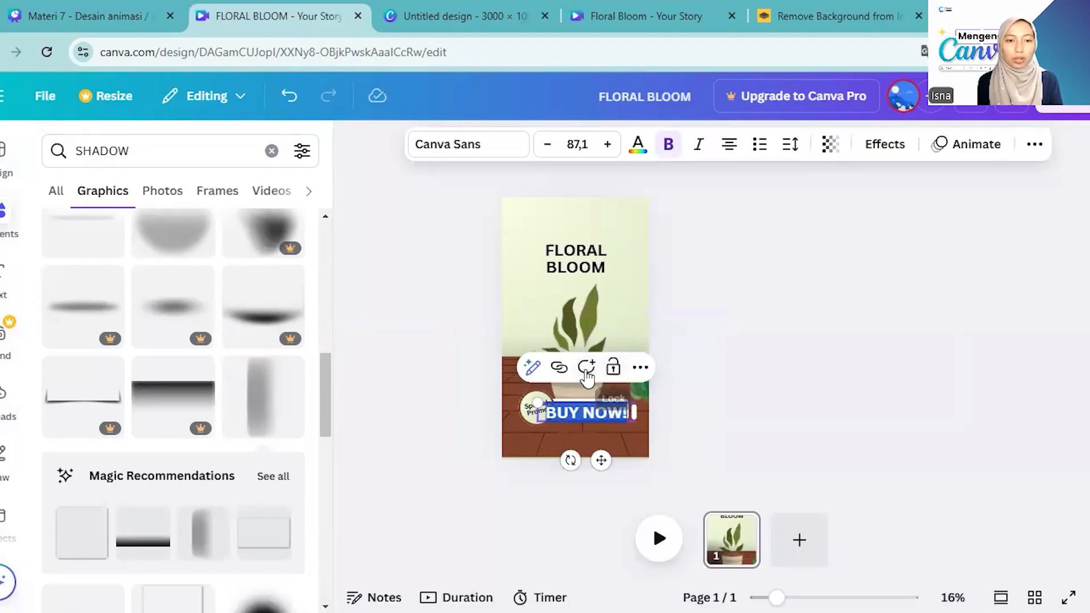
pyautogui.click(541, 149)
pyautogui.click(541, 149)
pyautogui.click(541, 149)
pyautogui.click(541, 148)
pyautogui.click(763, 322)
pyautogui.click(599, 410)
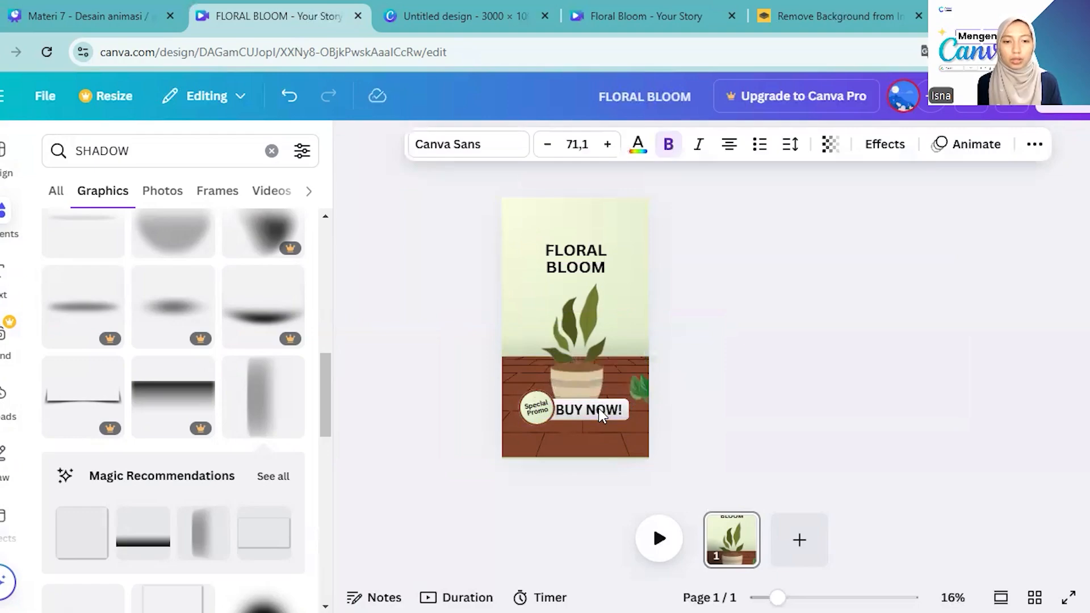
pyautogui.click(725, 375)
pyautogui.click(606, 260)
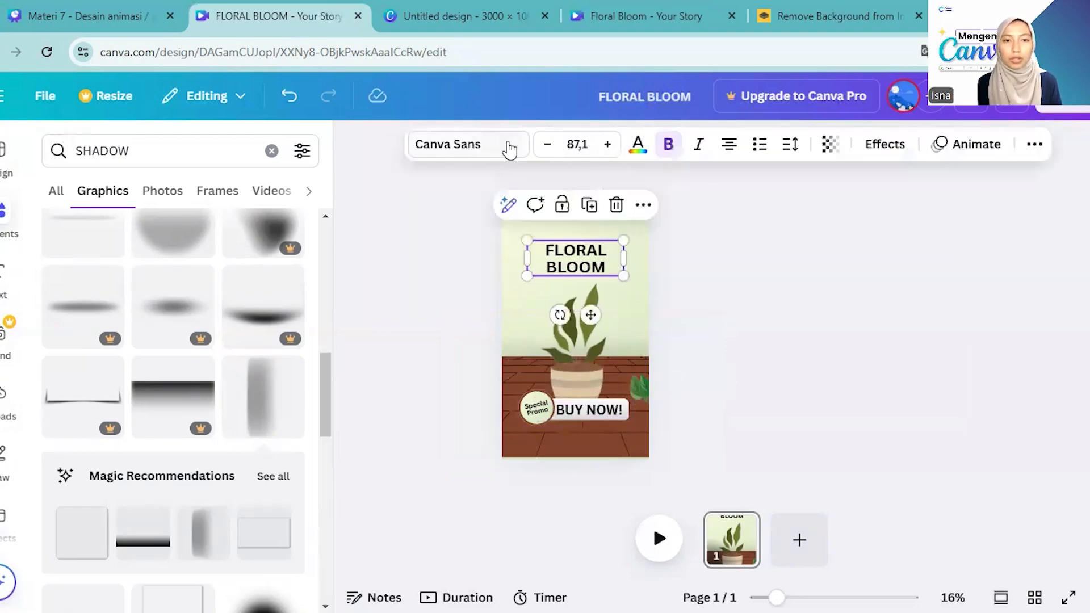
pyautogui.click(501, 147)
pyautogui.click(716, 275)
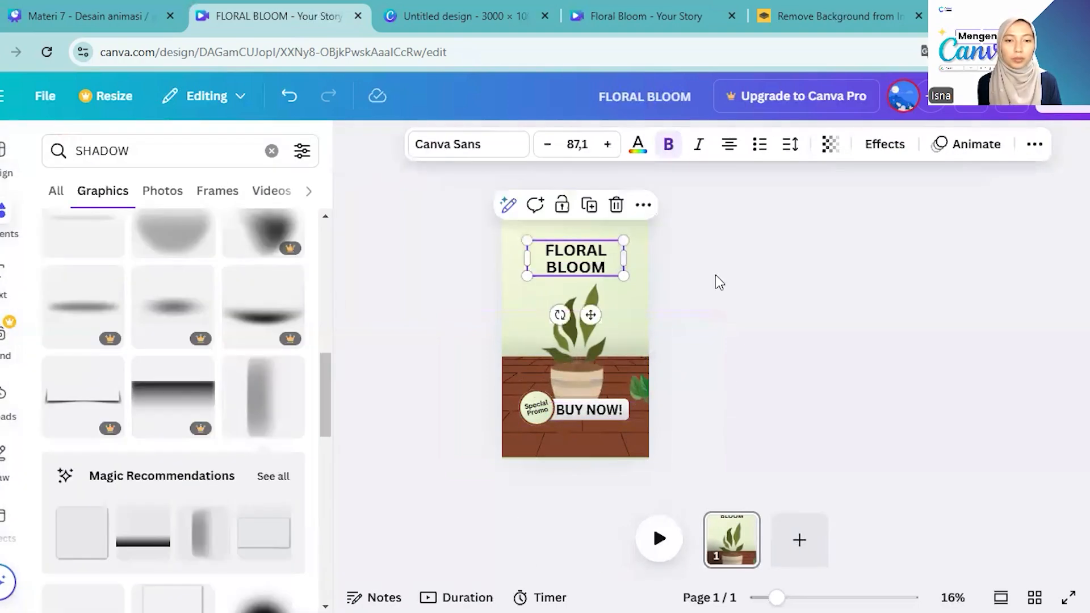
pyautogui.click(590, 271)
pyautogui.moveTo(588, 273); pyautogui.dragTo(586, 234)
pyautogui.doubleClick(587, 235)
pyautogui.press('BackSpace')
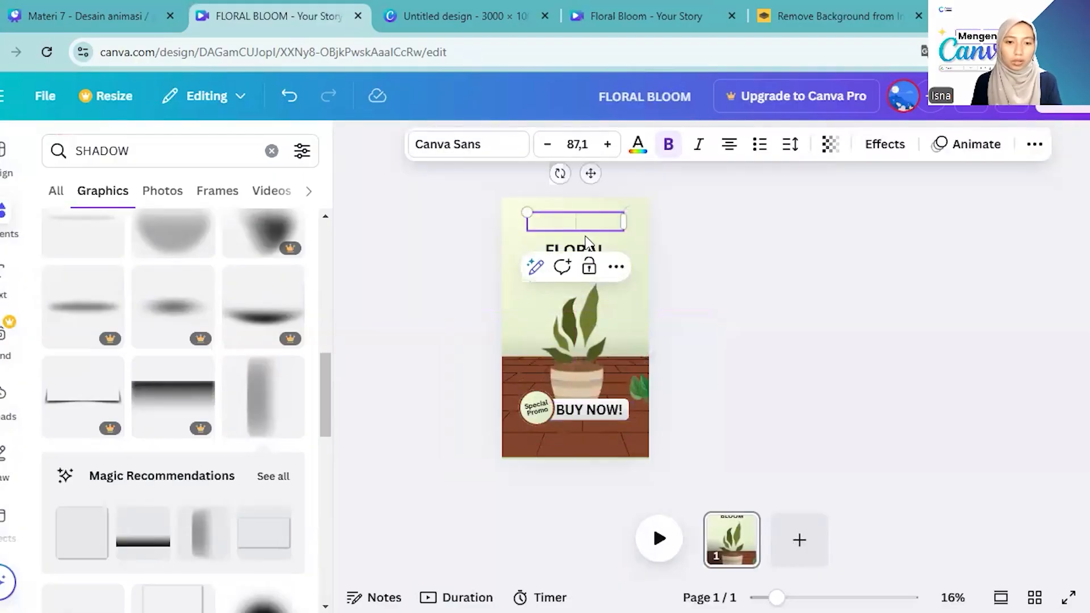
pyautogui.click(710, 254)
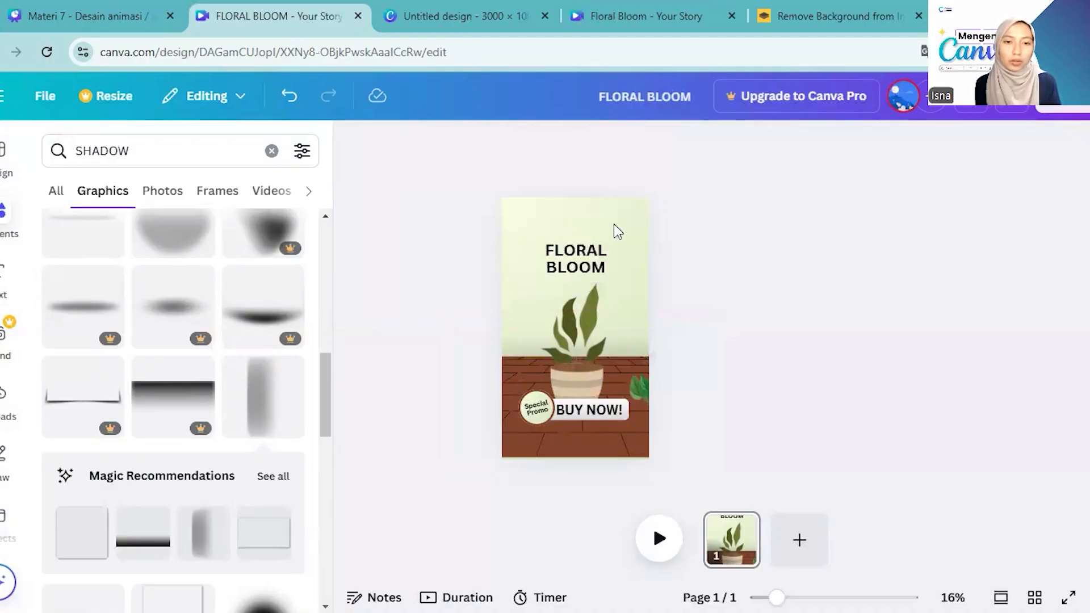
# Delete the word FLORAL from the title so that only BLOOM remains
pyautogui.click(583, 260)
pyautogui.doubleClick(582, 252)
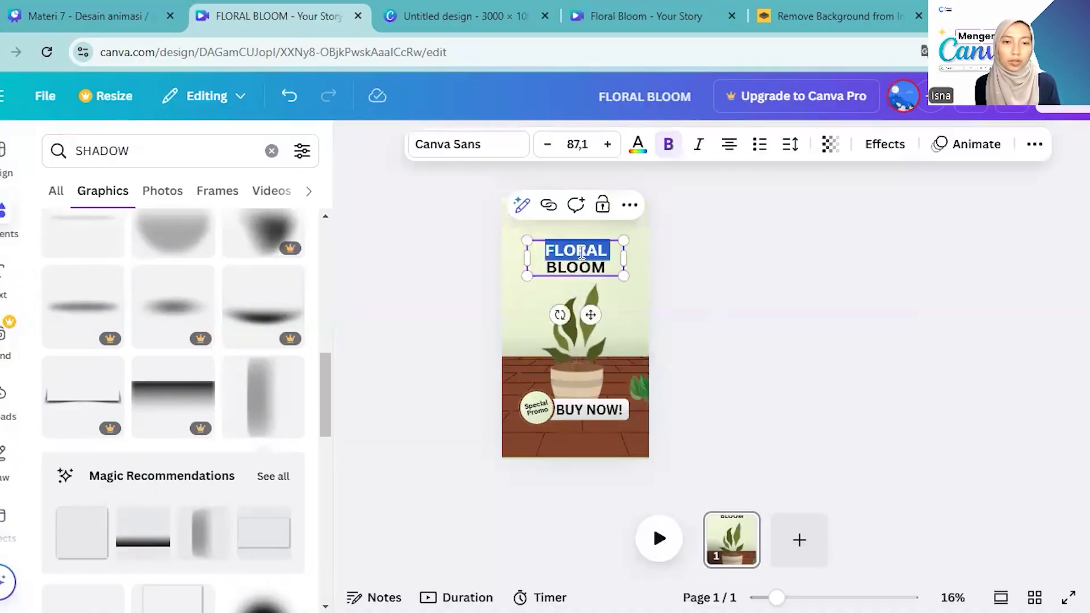
pyautogui.press('BackSpace')
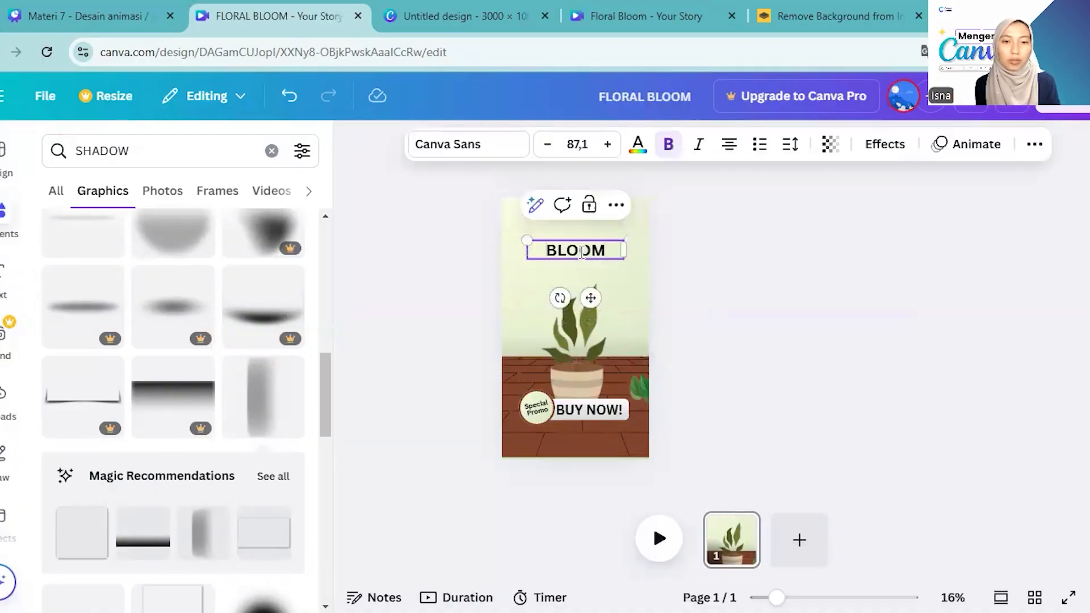
pyautogui.click(691, 297)
# Add a separate text box over the plant, enlarge it to font size about 109 and enter Floral
pyautogui.click(570, 327)
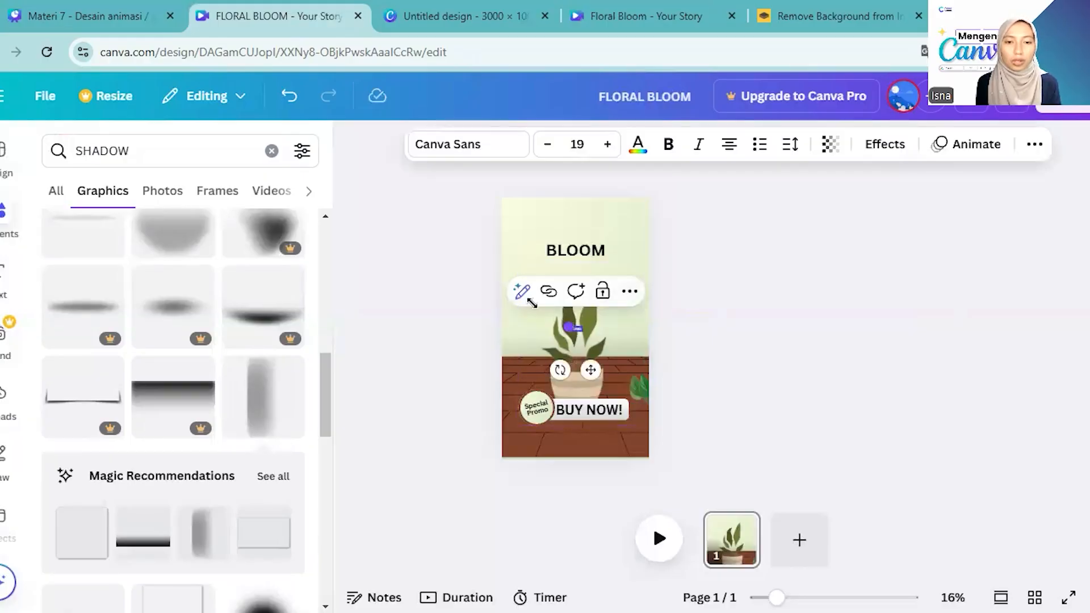
pyautogui.moveTo(532, 302); pyautogui.dragTo(504, 300)
pyautogui.press('BackSpace')
pyautogui.write('Floral')
# Apply the Alex Brush handwriting font to the Floral text, move it above BLOOM and enlarge it to about size 180
pyautogui.click(482, 142)
pyautogui.click(165, 232)
pyautogui.click(57, 284)
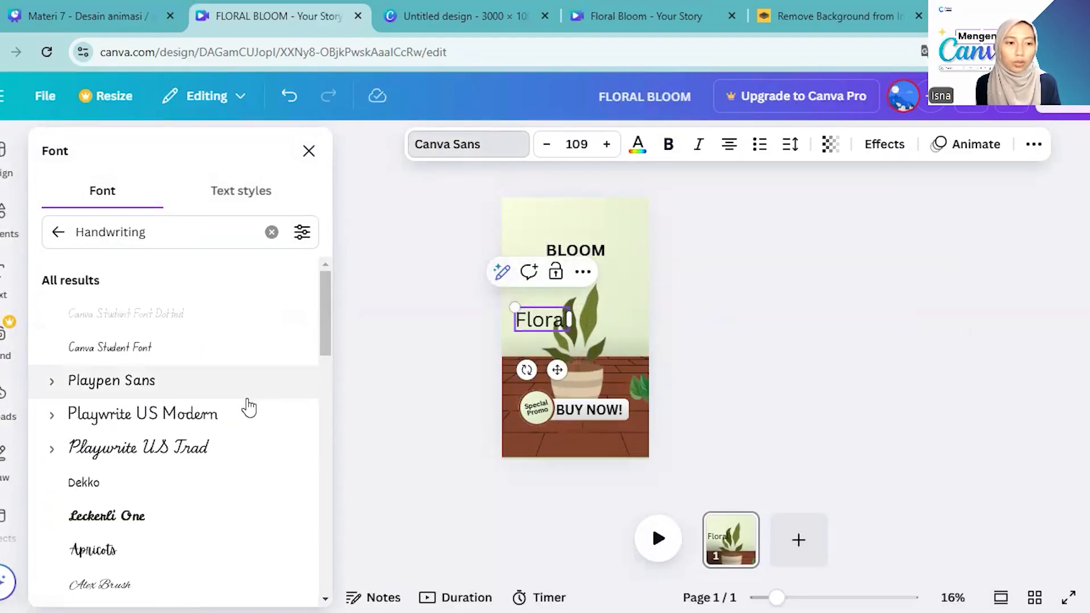
pyautogui.click(155, 347)
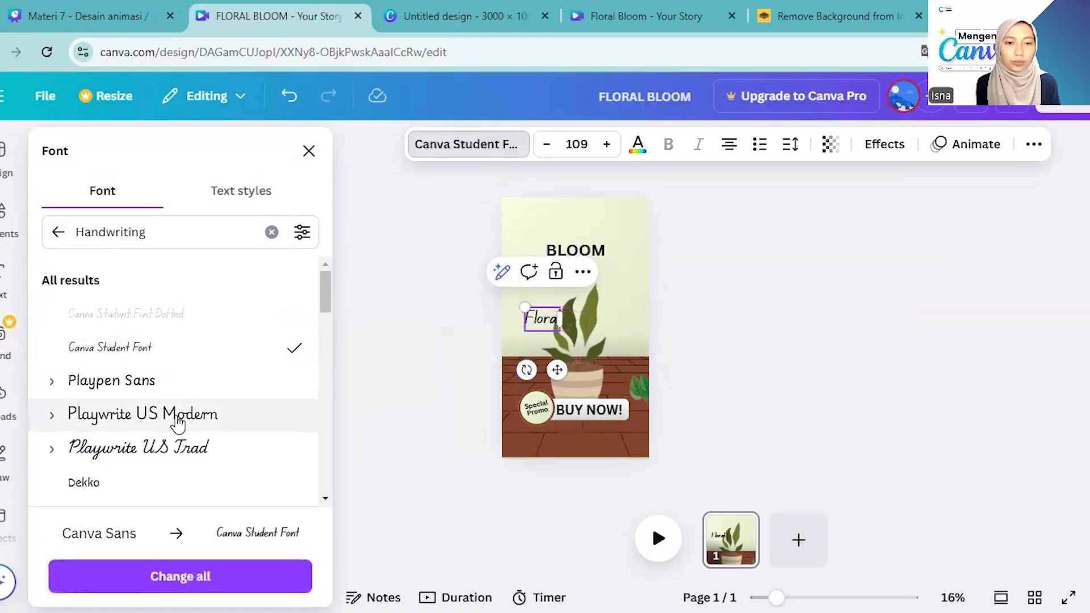
pyautogui.scroll(-2, 178, 423)
pyautogui.scroll(-3, 134, 425)
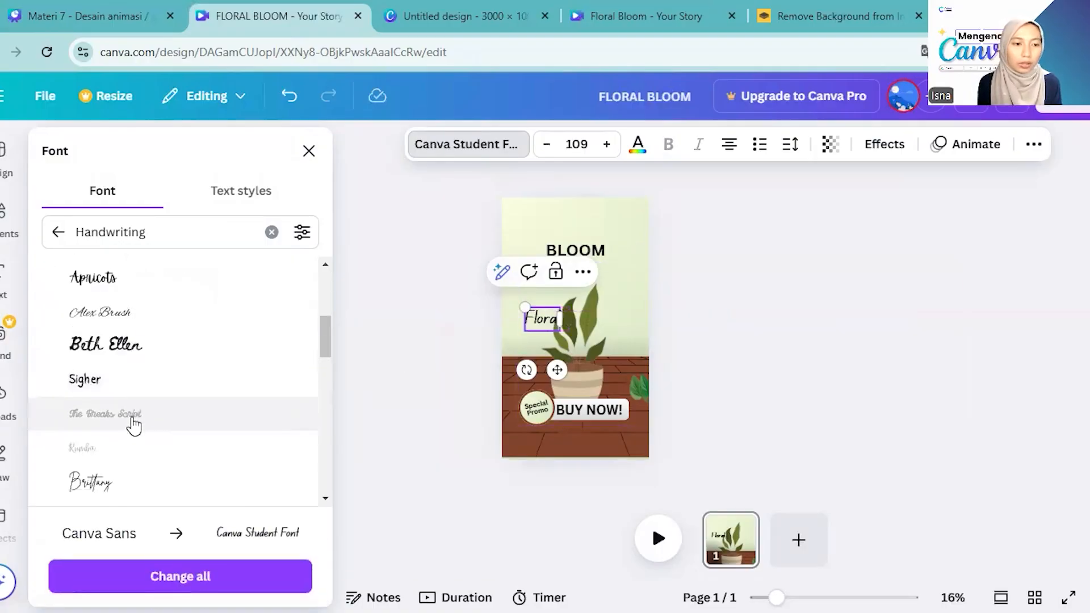
pyautogui.click(171, 313)
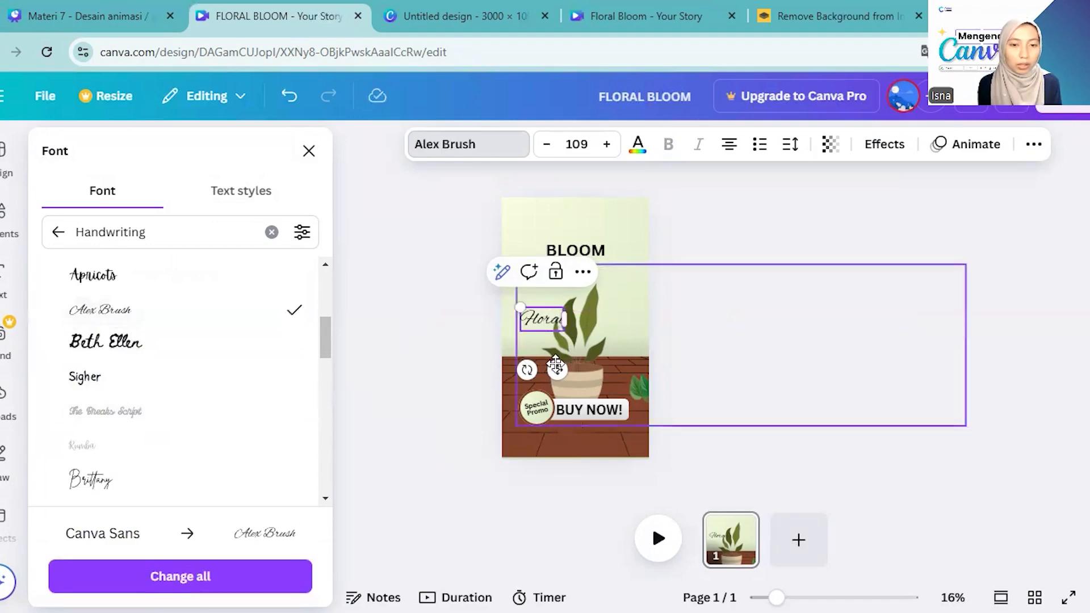
pyautogui.moveTo(557, 365); pyautogui.dragTo(579, 281)
pyautogui.moveTo(544, 223); pyautogui.dragTo(516, 210)
# Try the Beth Ellen and Brittany fonts, set the Floral text in Mistrully and shrink it to about size 120
pyautogui.click(136, 349)
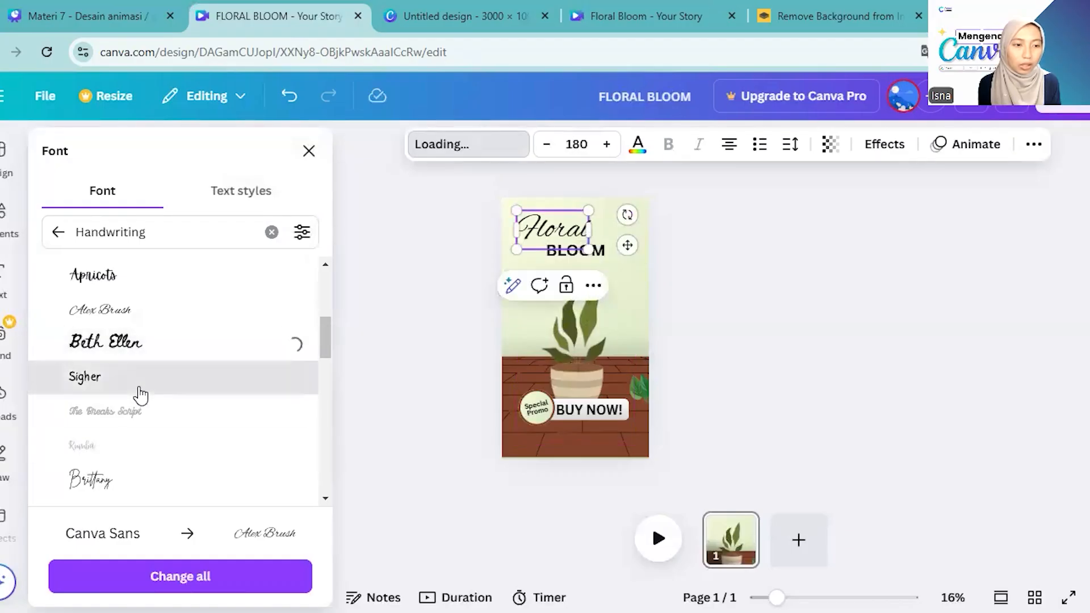
pyautogui.scroll(-3, 162, 401)
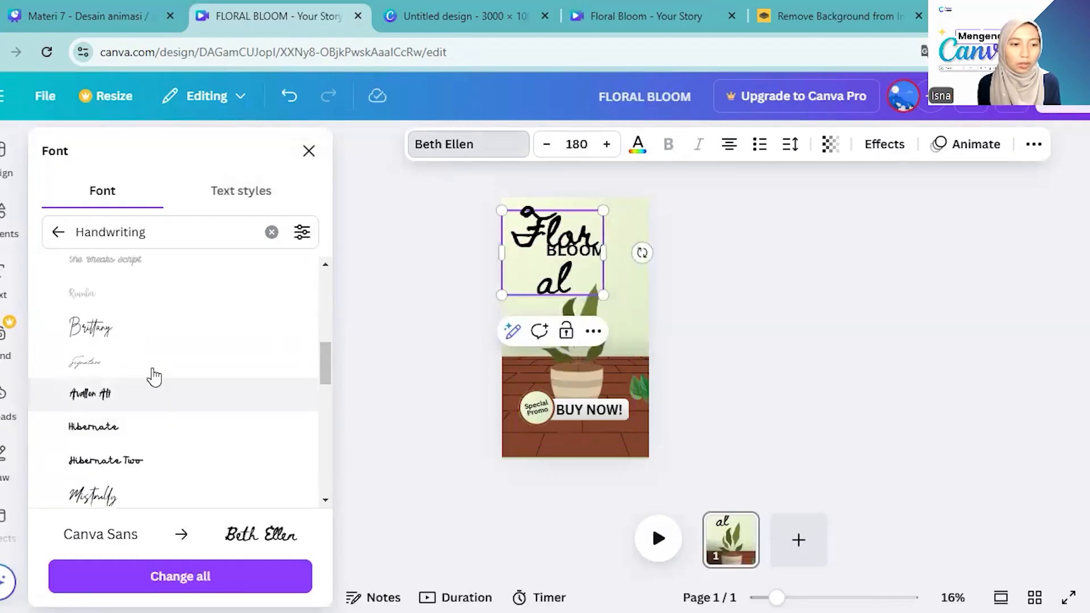
pyautogui.click(139, 333)
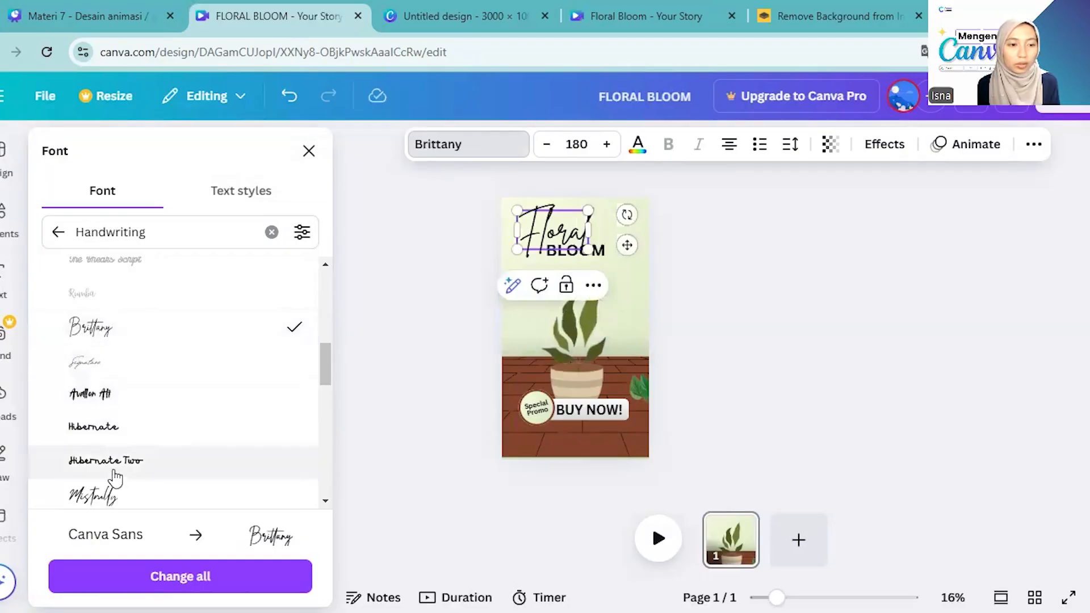
pyautogui.click(149, 495)
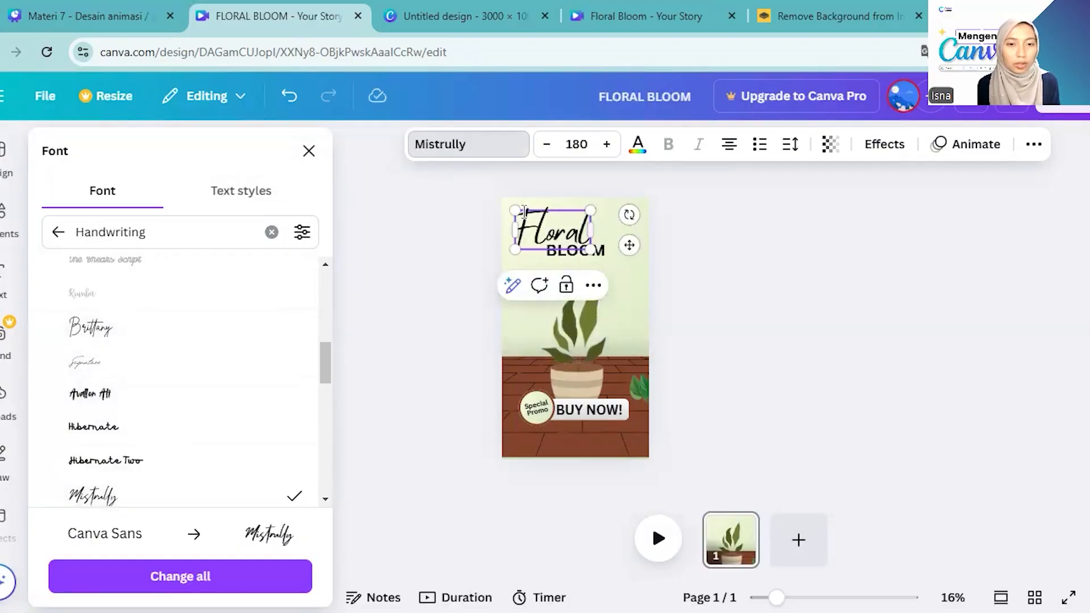
pyautogui.moveTo(515, 209); pyautogui.dragTo(540, 223)
pyautogui.click(748, 243)
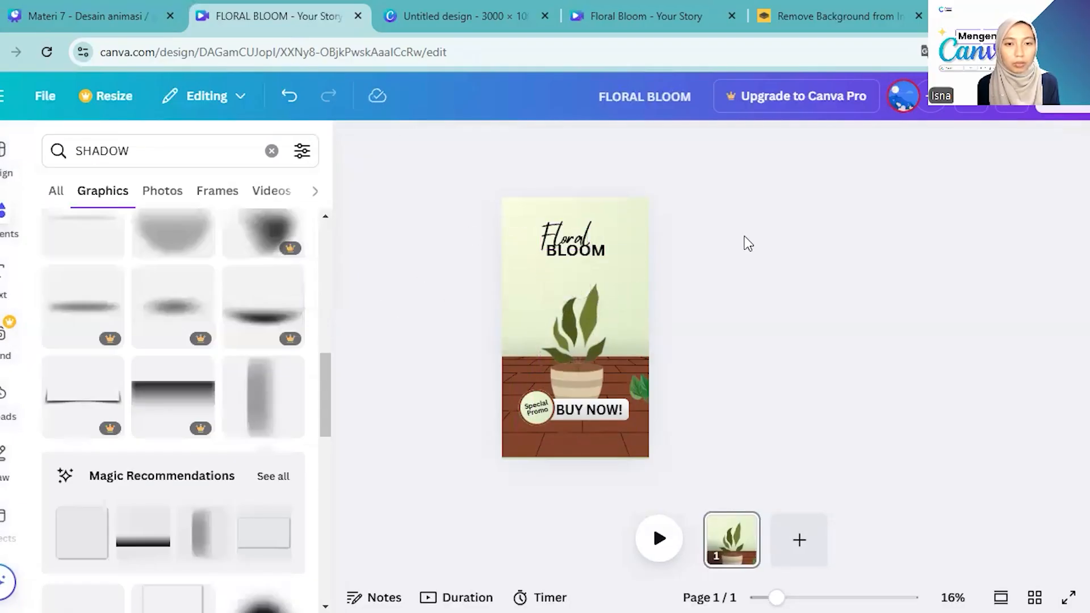
# Try the Gistesy handwriting font on the Floral text and change it to Pinyon Script
pyautogui.scroll(3, 596, 227)
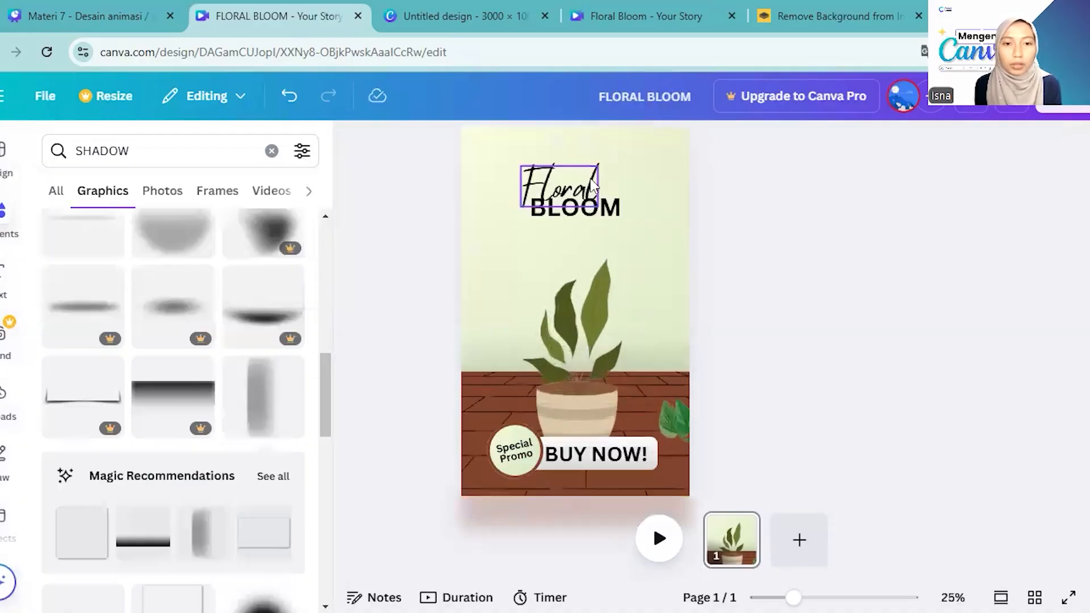
pyautogui.click(544, 170)
pyautogui.click(469, 144)
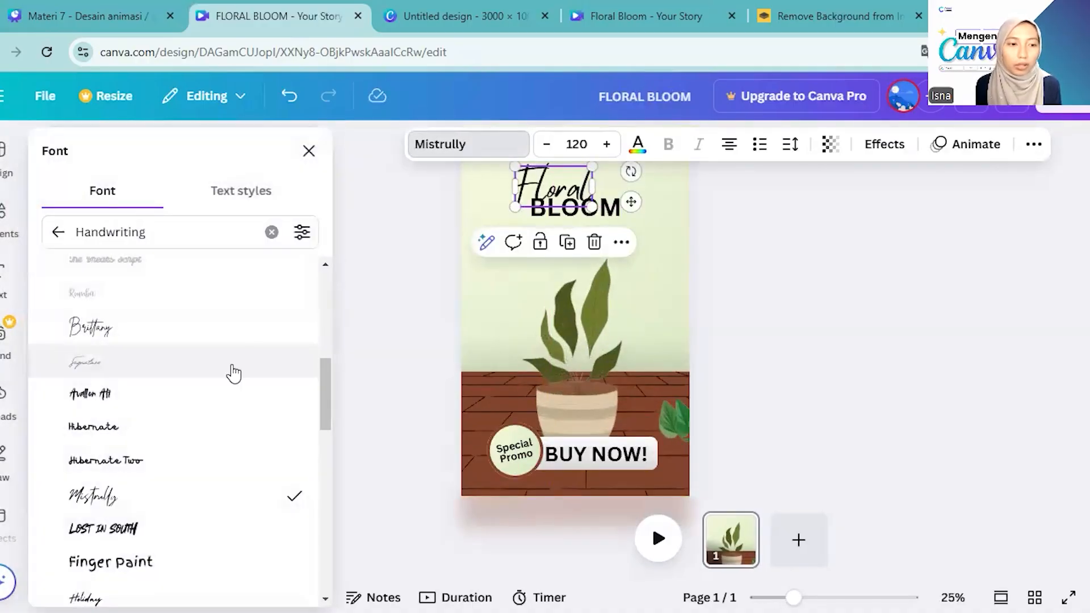
pyautogui.scroll(-5, 231, 372)
pyautogui.scroll(-4, 233, 374)
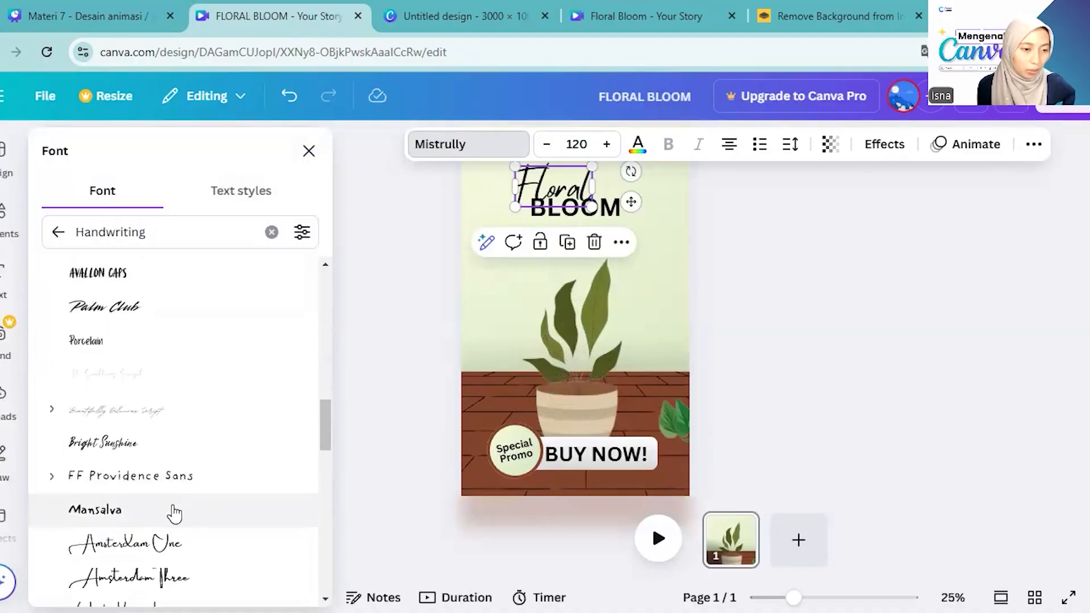
pyautogui.scroll(-3, 175, 513)
pyautogui.click(178, 495)
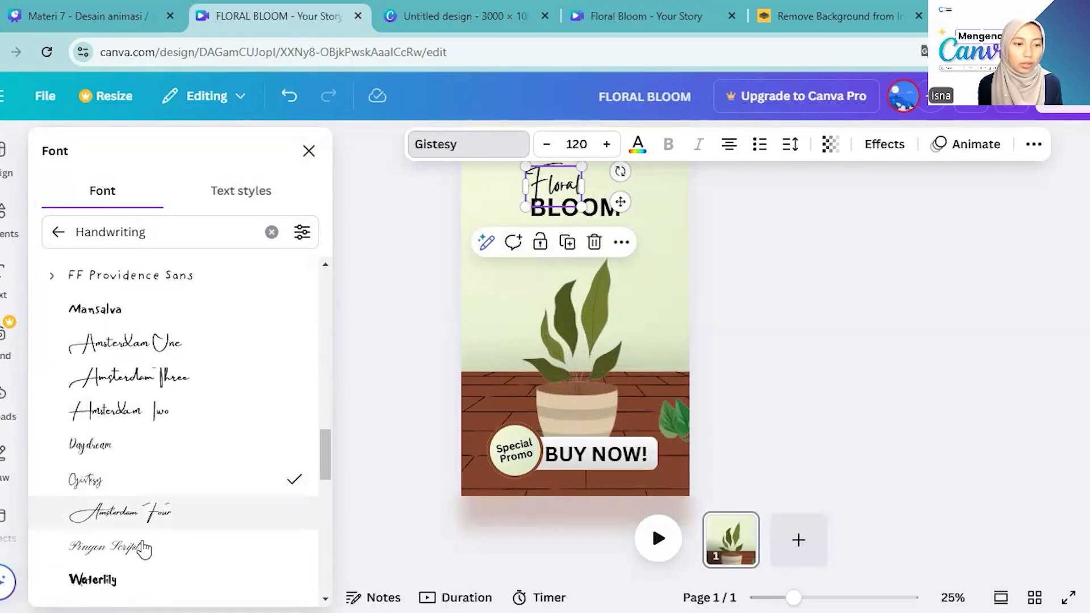
pyautogui.click(142, 547)
pyautogui.scroll(-2, 143, 550)
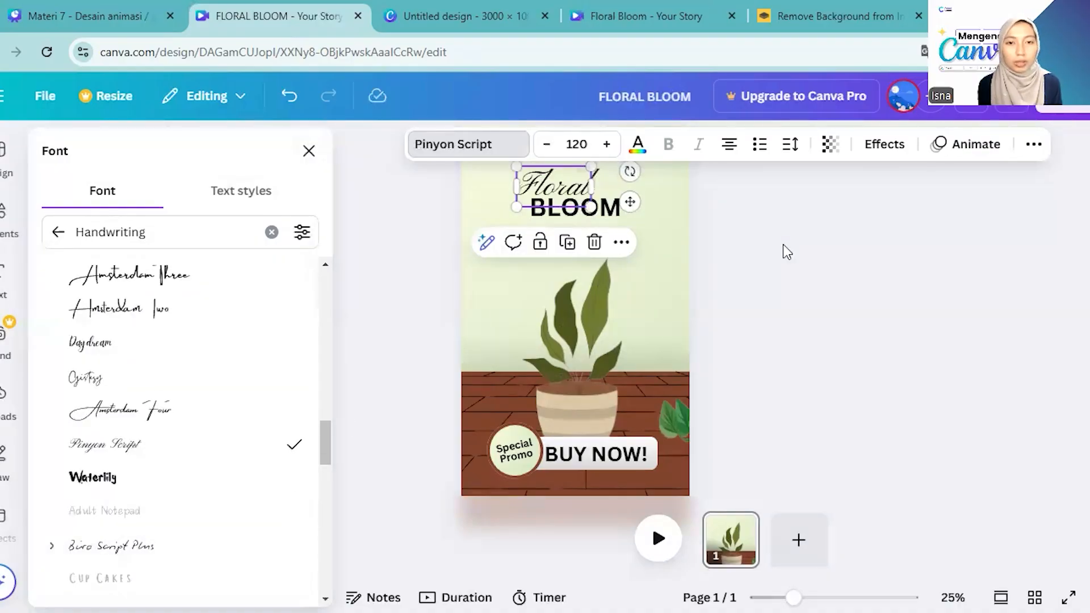
# Shift the Floral text slightly to the right above BLOOM
pyautogui.click(782, 244)
pyautogui.click(593, 226)
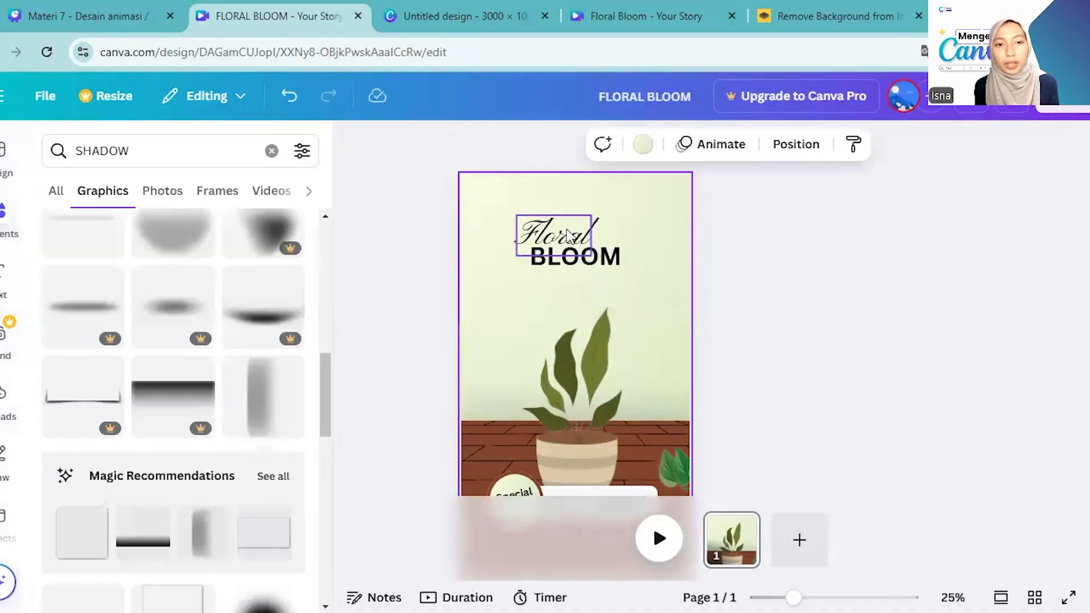
pyautogui.moveTo(566, 228); pyautogui.dragTo(568, 232)
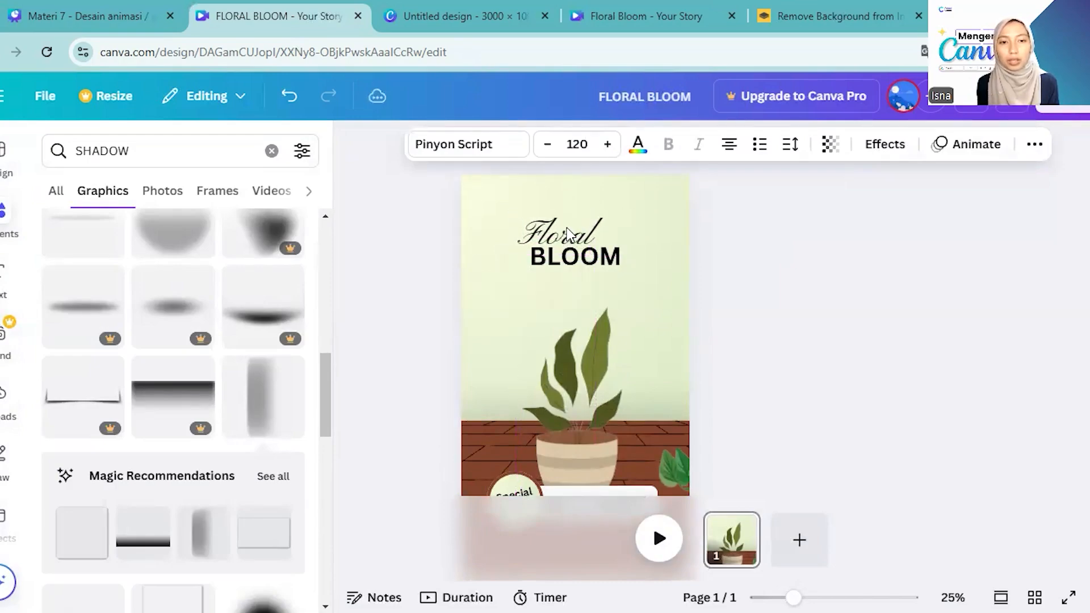
# Enlarge the Floral and BLOOM texts together and group them
pyautogui.keyDown('shift'); pyautogui.click(611, 254); pyautogui.keyUp('shift')
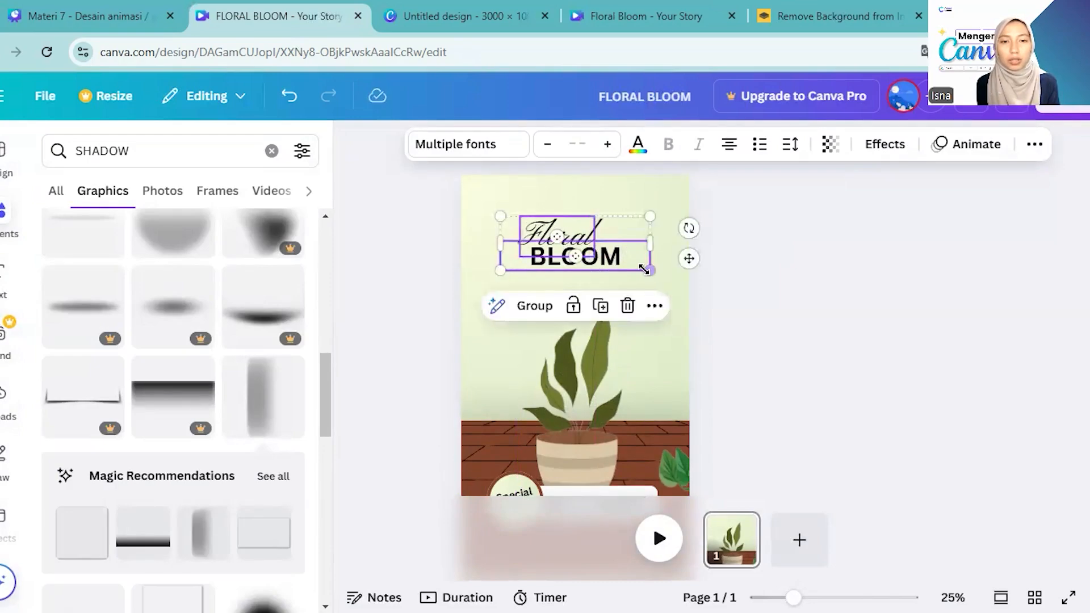
pyautogui.moveTo(649, 275); pyautogui.dragTo(645, 287)
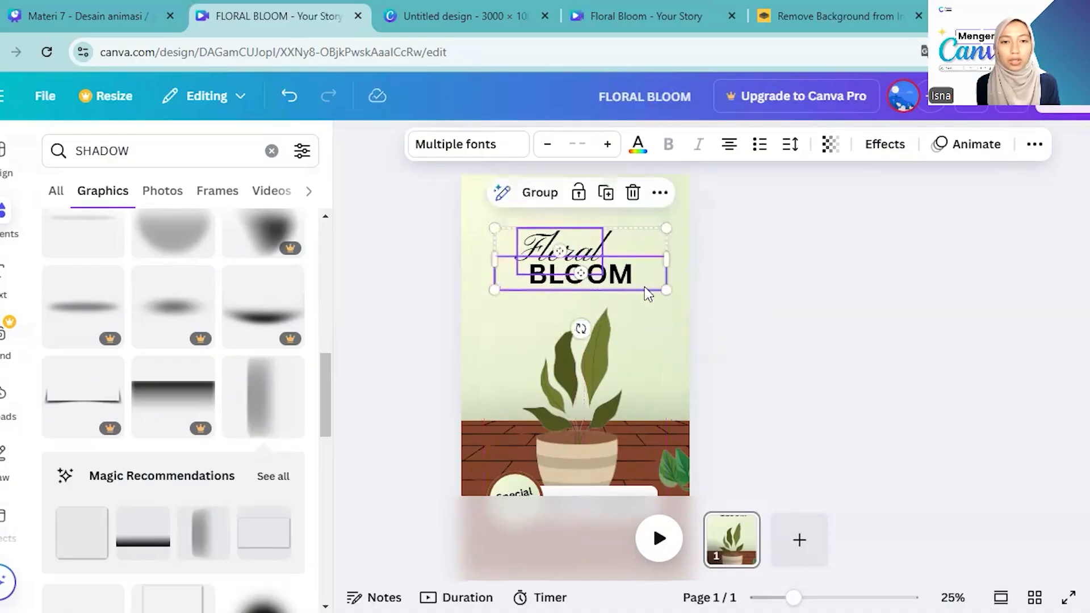
pyautogui.hotkey('ctrl', 'g')
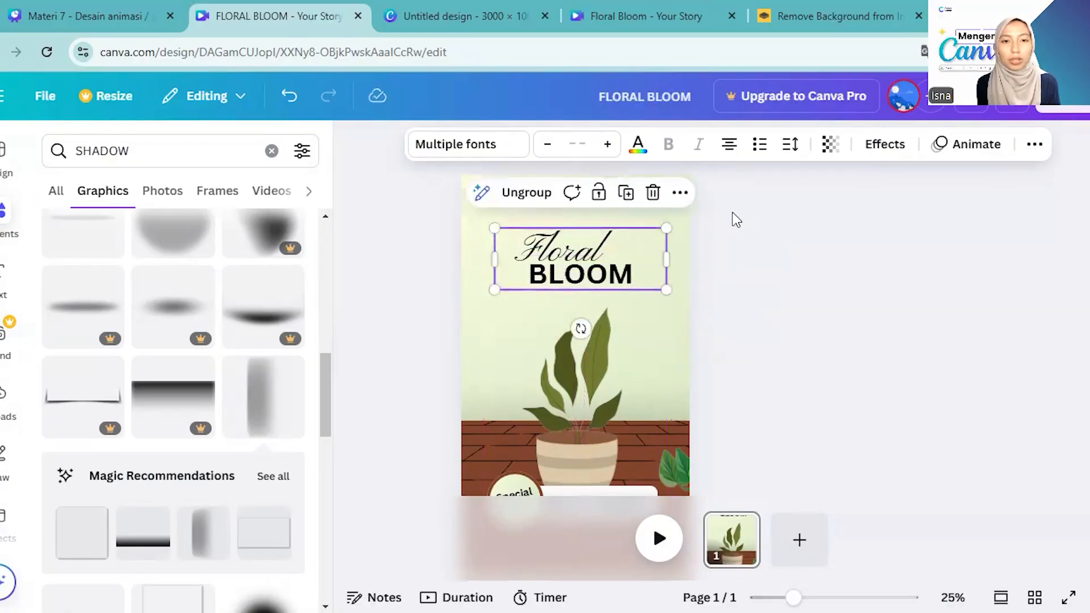
# Align the grouped Floral BLOOM title horizontally to the centre of the page
pyautogui.click(1032, 145)
pyautogui.click(979, 182)
pyautogui.click(212, 397)
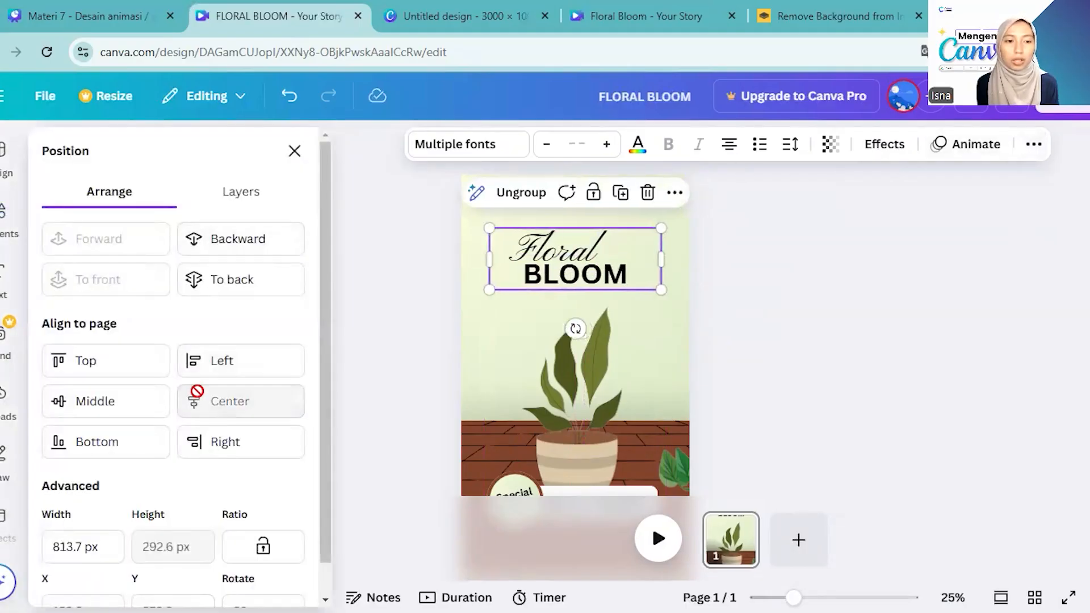
pyautogui.click(757, 303)
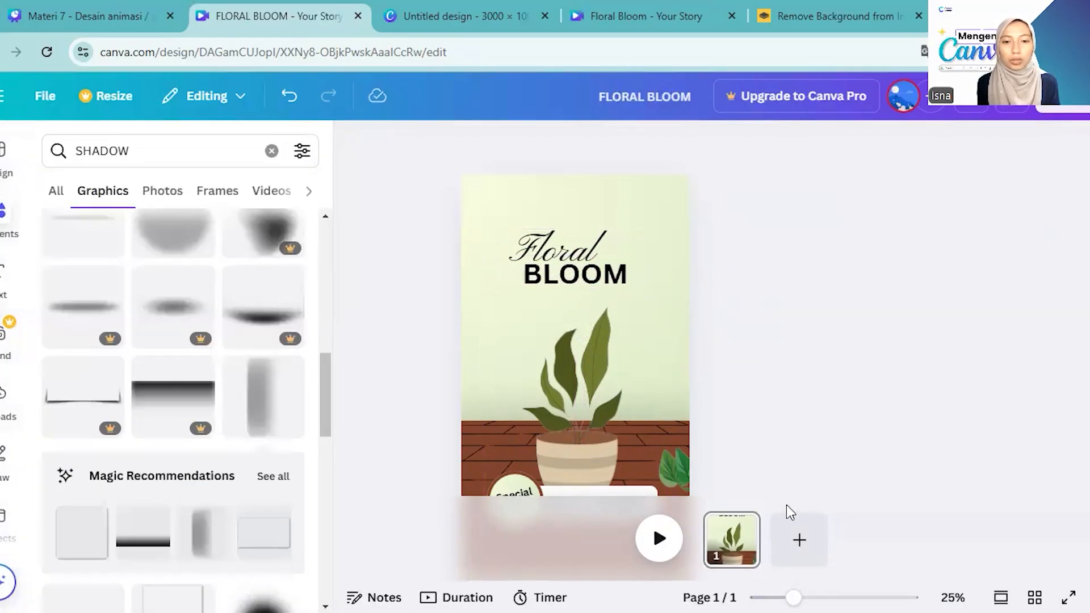
# Duplicate the page and return to page 1
pyautogui.click(745, 528)
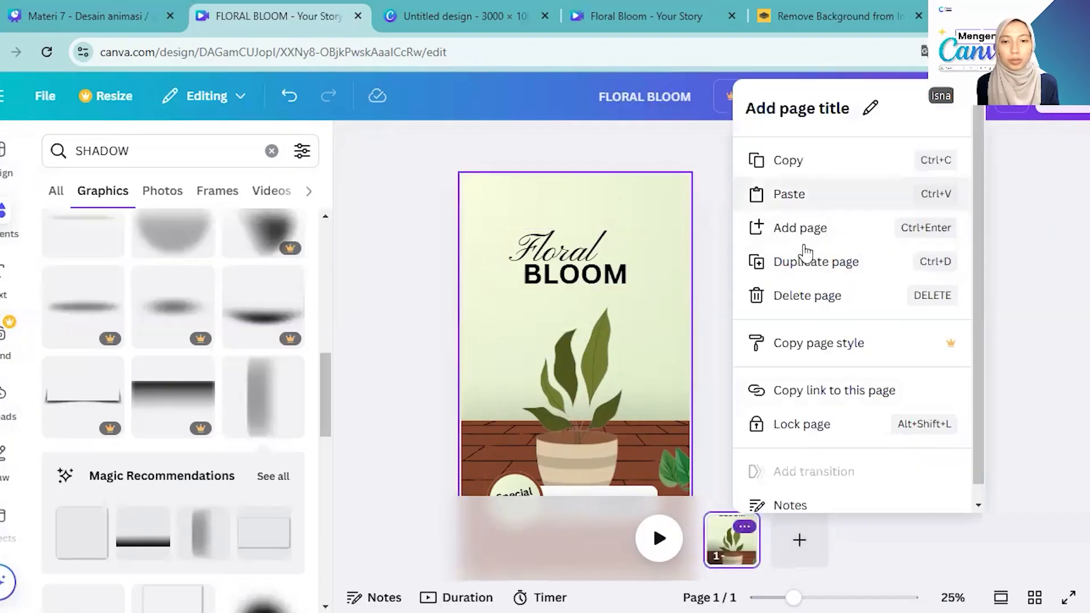
pyautogui.click(803, 264)
pyautogui.click(611, 341)
pyautogui.click(696, 539)
# Select the whole of page 1 and apply the Corporate page animation to it
pyautogui.click(445, 271)
pyautogui.click(483, 208)
pyautogui.click(426, 227)
pyautogui.click(474, 206)
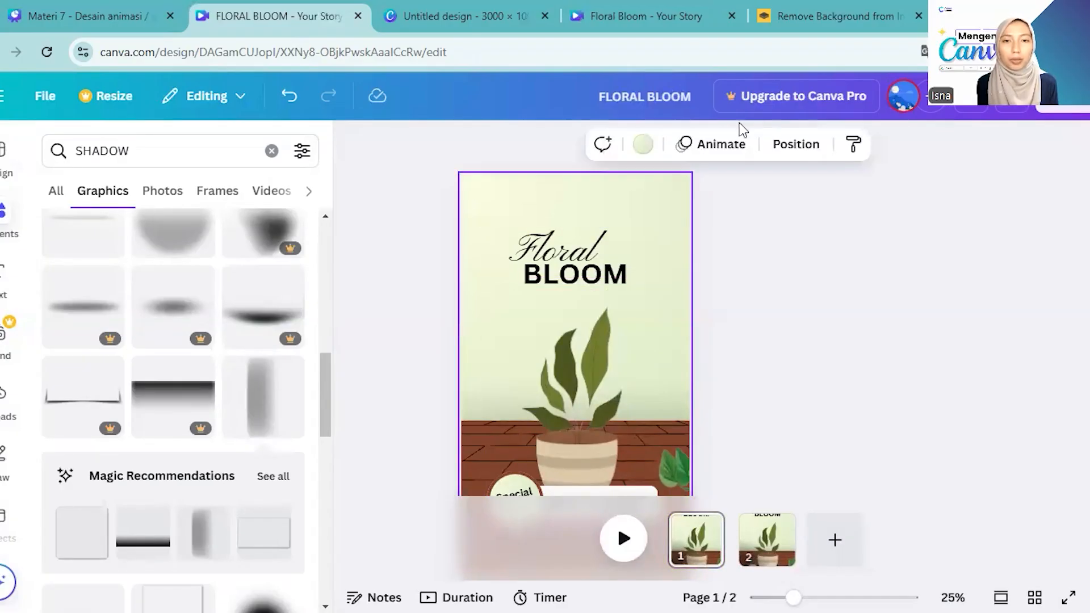
pyautogui.click(441, 196)
pyautogui.click(510, 205)
pyautogui.click(714, 149)
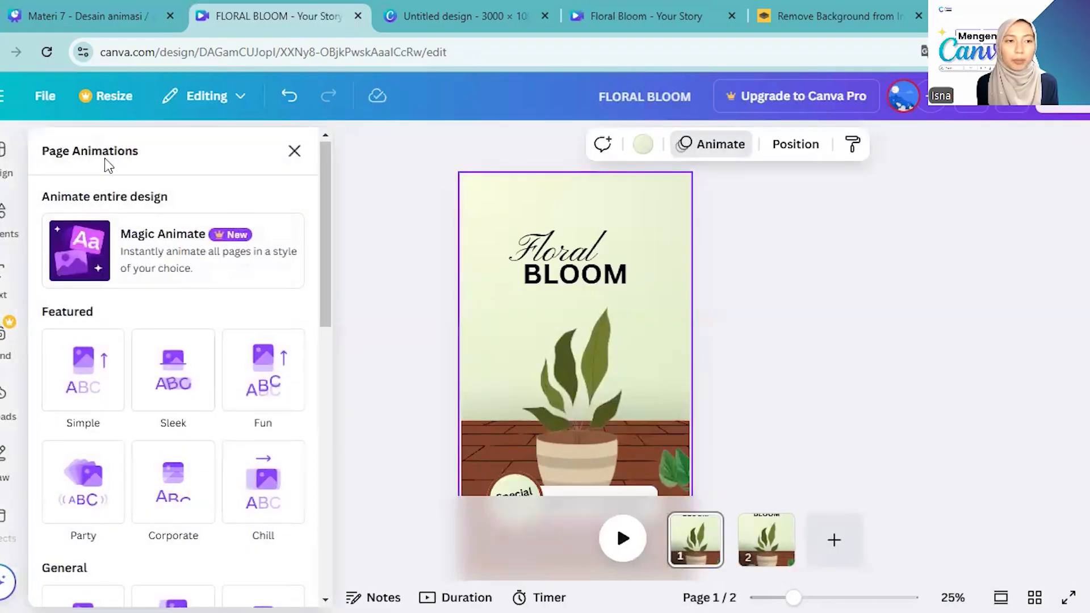
pyautogui.scroll(-2, 129, 458)
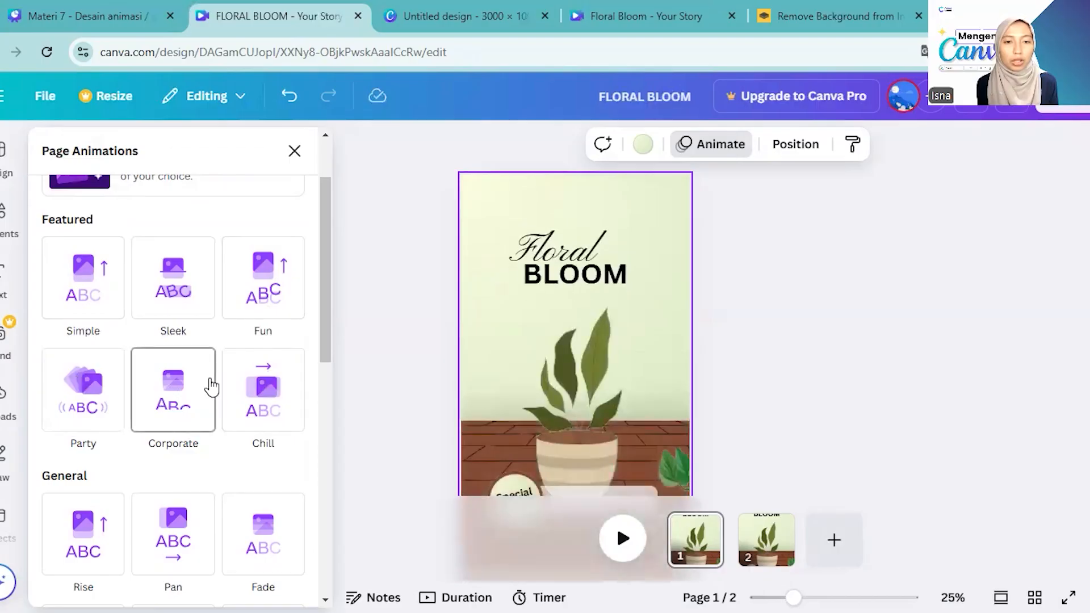
pyautogui.click(213, 401)
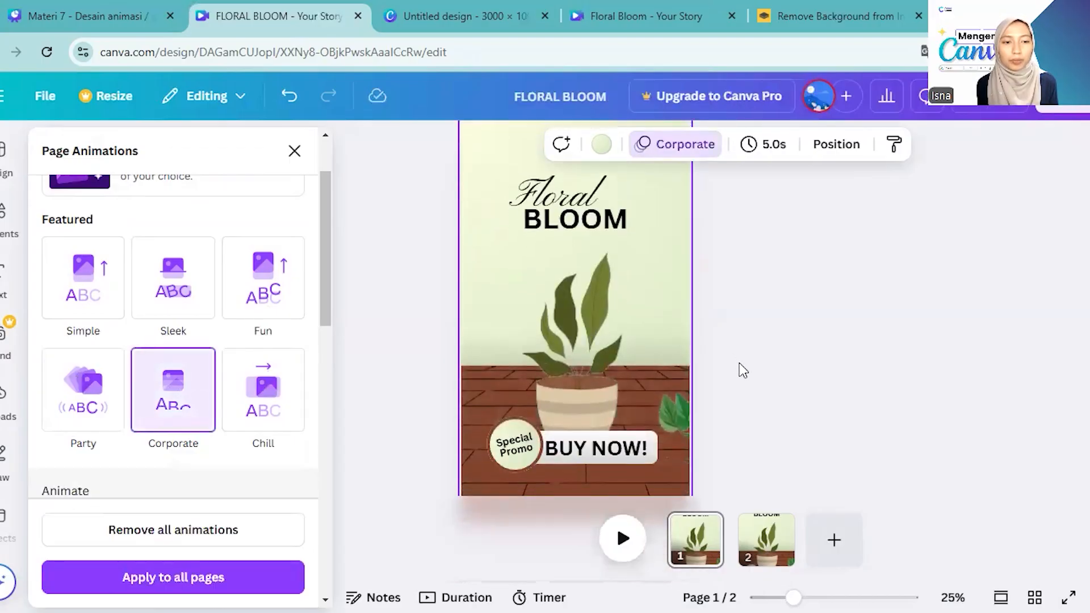
# Preview page 1's Corporate animation, set it to animate only on enter and preview it again
pyautogui.scroll(-3, 270, 341)
pyautogui.scroll(-1, 270, 340)
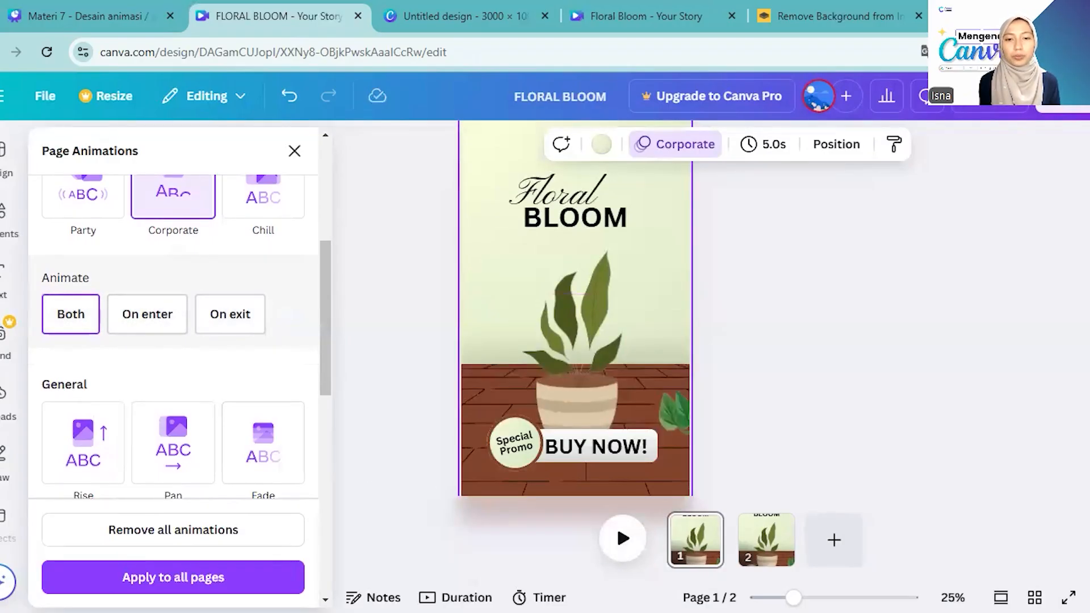
pyautogui.click(622, 538)
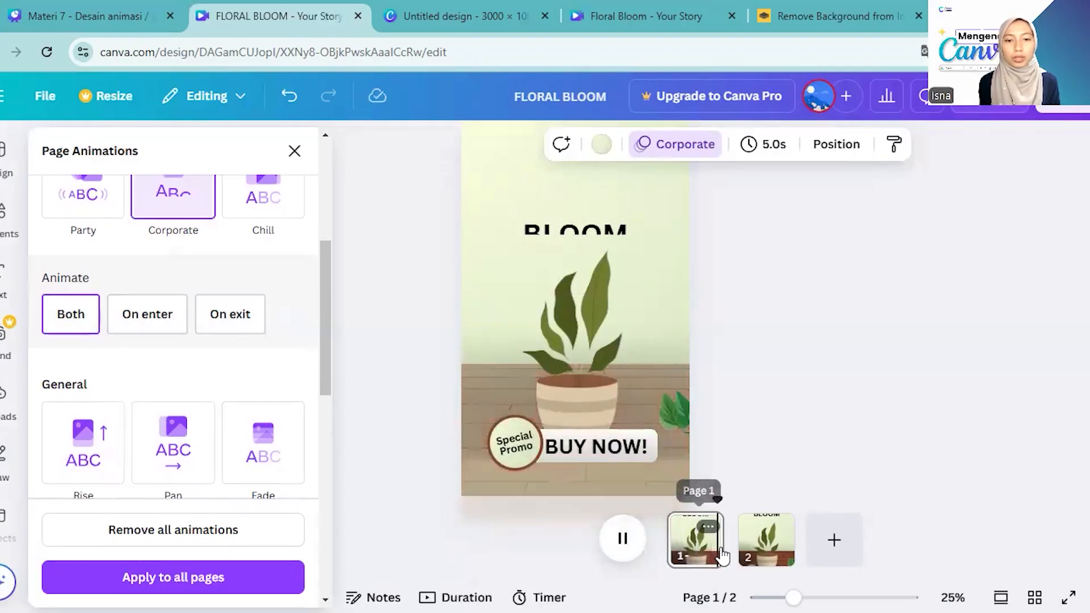
pyautogui.click(151, 315)
pyautogui.click(623, 539)
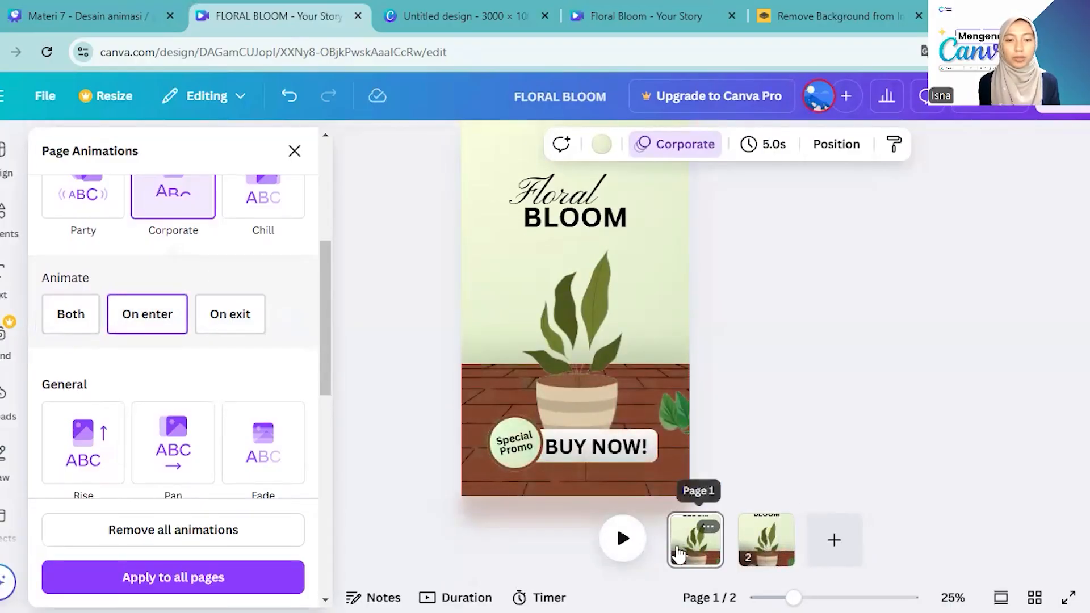
pyautogui.click(623, 538)
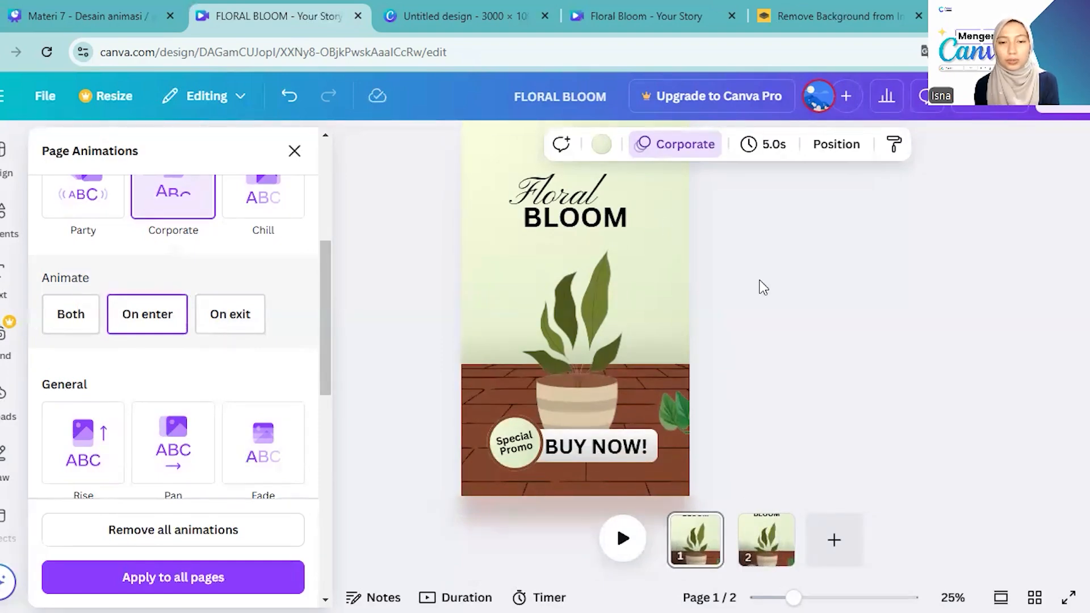
# On page 2, select the potted-plants photo strip and open the custom animation creator for it
pyautogui.click(744, 528)
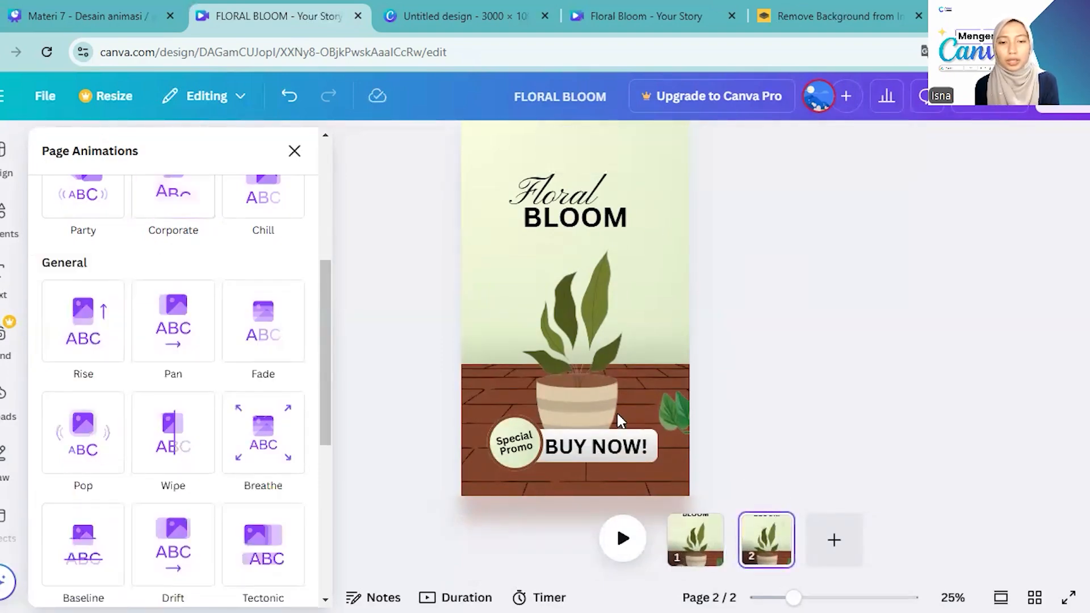
pyautogui.click(593, 392)
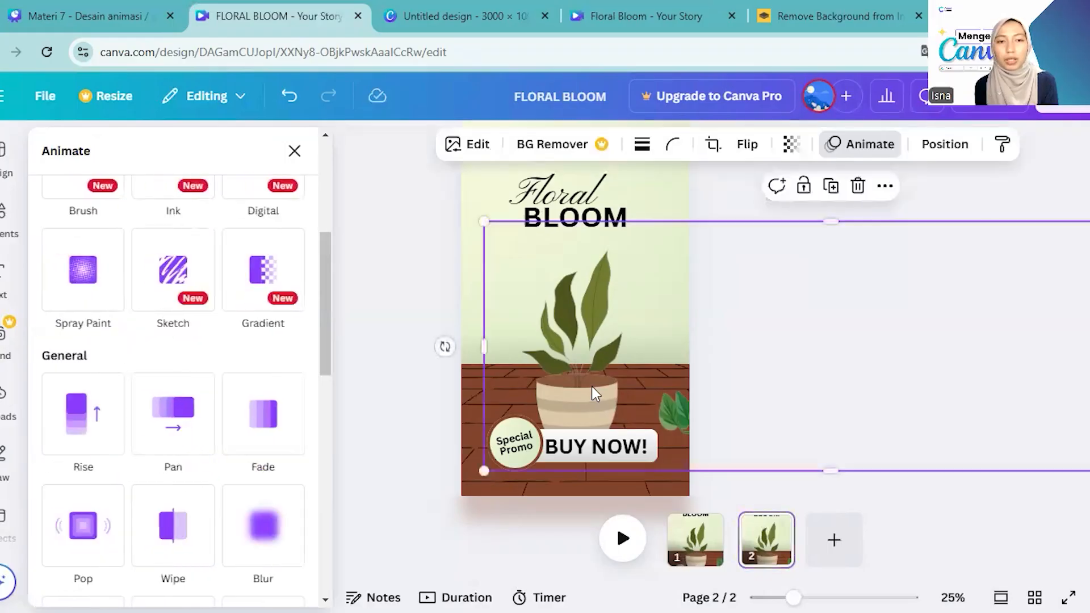
pyautogui.click(262, 279)
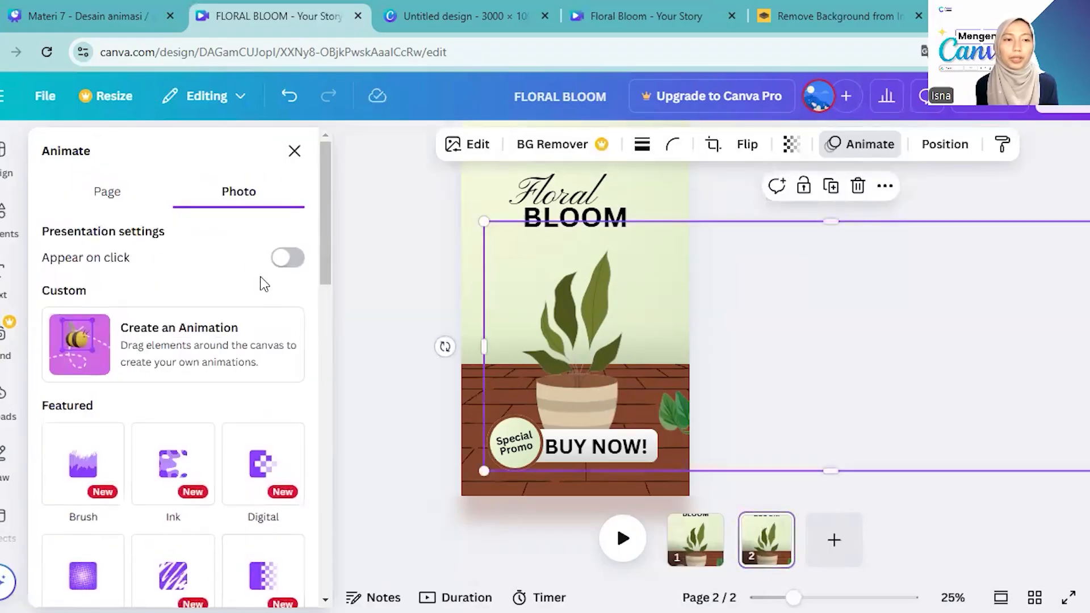
pyautogui.click(120, 350)
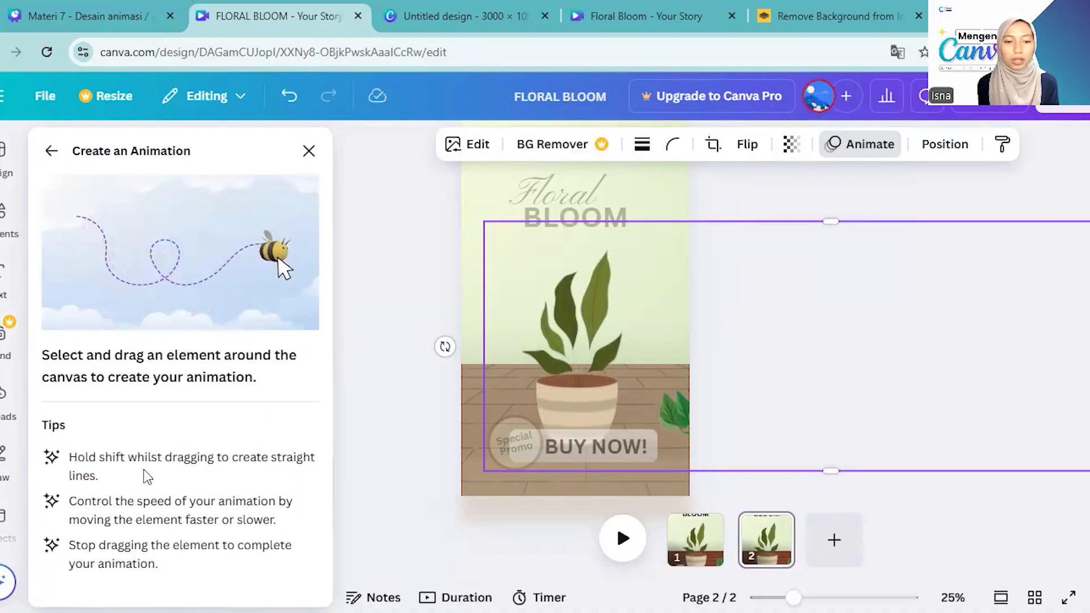
pyautogui.click(309, 152)
pyautogui.click(354, 142)
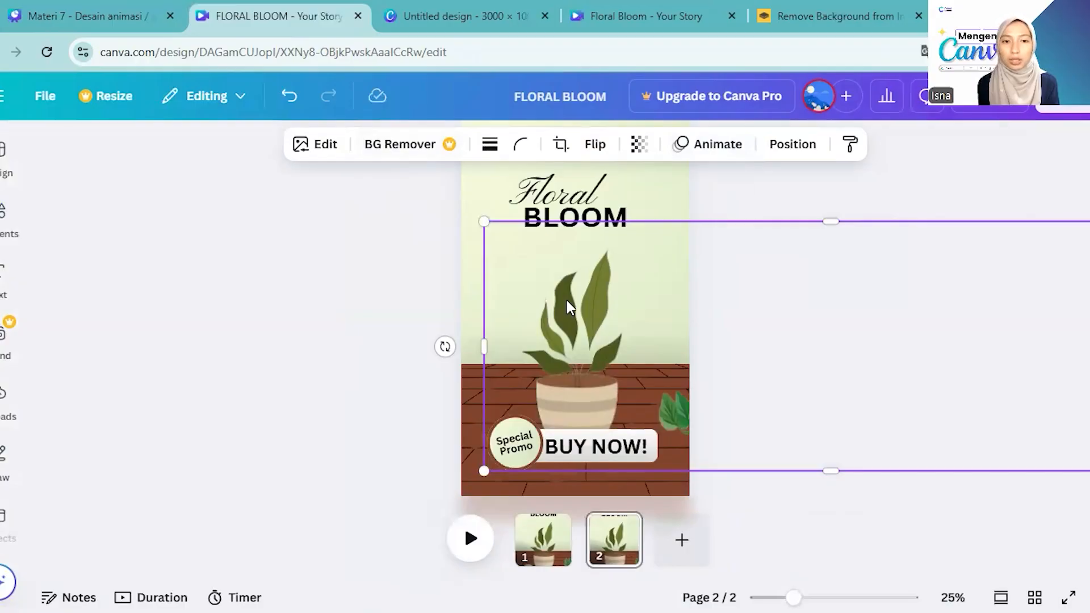
pyautogui.moveTo(566, 297); pyautogui.dragTo(291, 322)
pyautogui.hotkey('ctrl', 'z')
# Create a custom animation for the plant strip by moving it horizontally to the left across the page
pyautogui.click(717, 144)
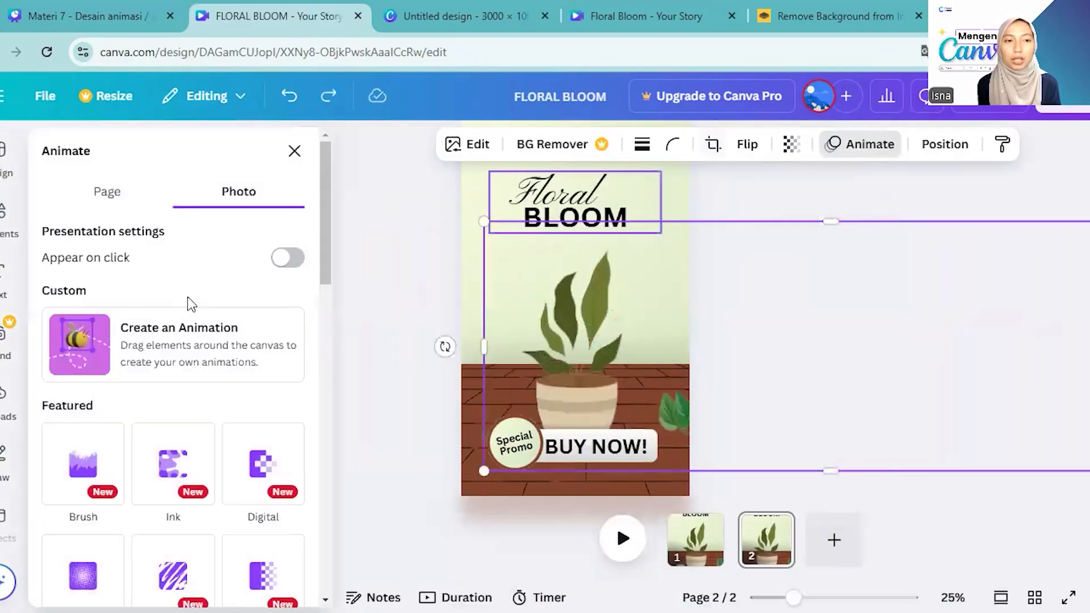
pyautogui.click(159, 348)
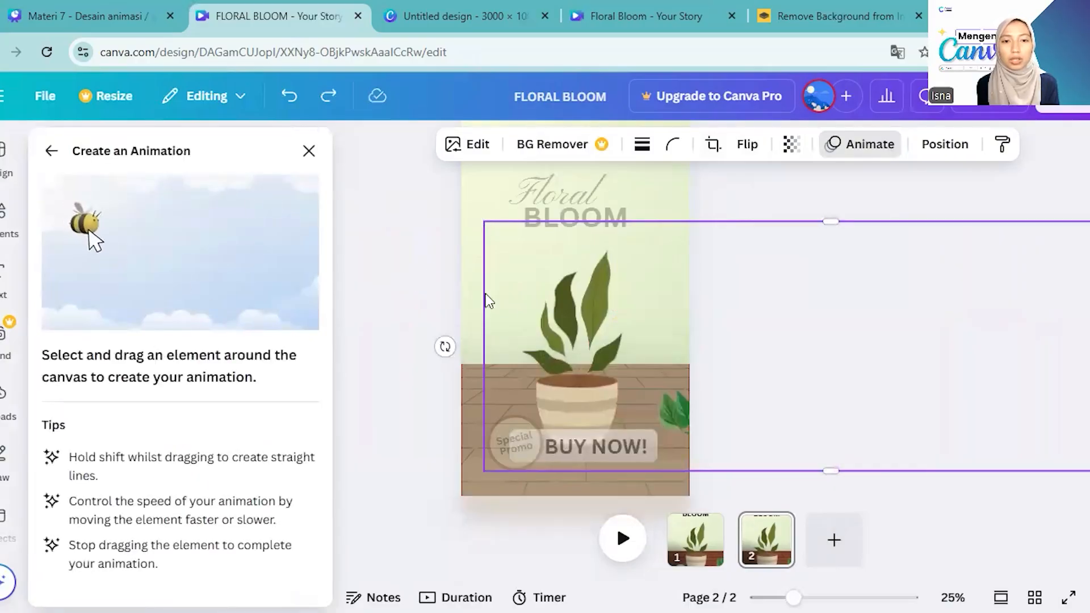
pyautogui.scroll(-3, 583, 338)
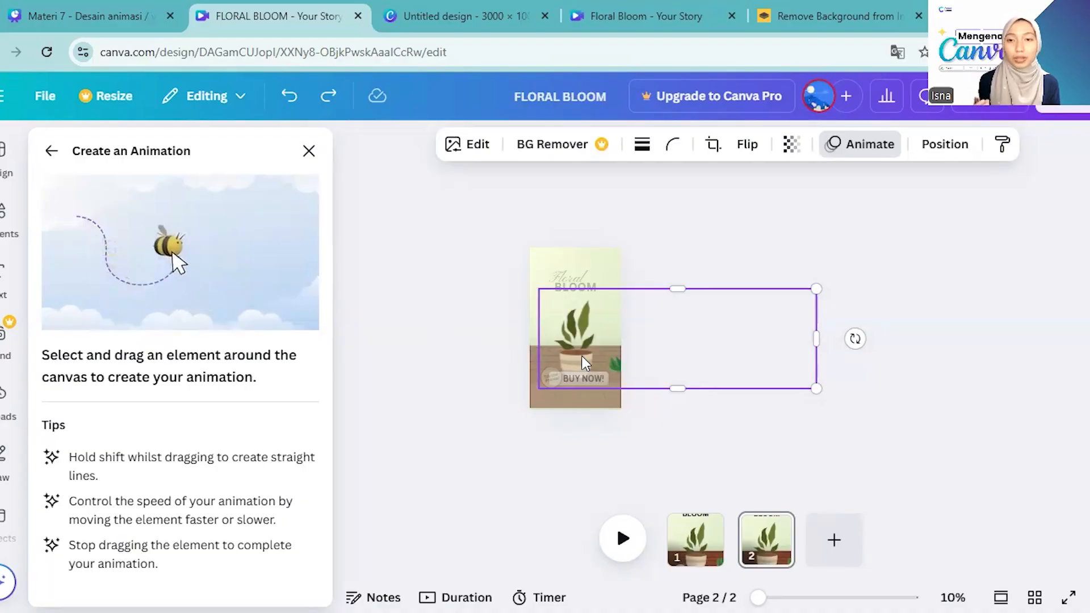
pyautogui.moveTo(585, 364); pyautogui.dragTo(399, 356)
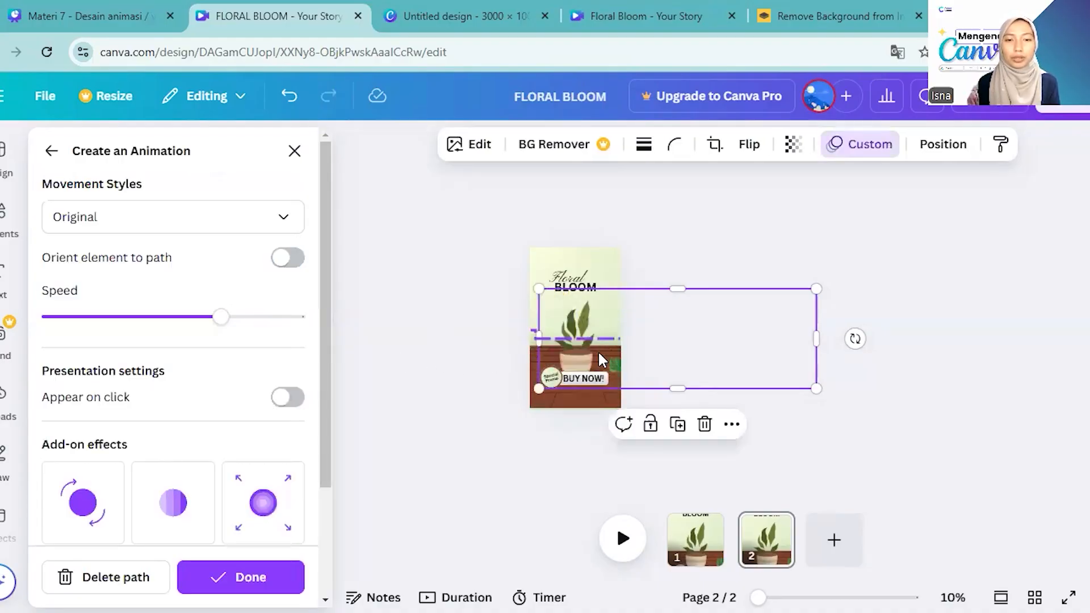
# Try a zigzag motion path for the plant strip, undo it and put a straight horizontal path back
pyautogui.moveTo(598, 350)
pyautogui.mouseDown()
pyautogui.moveTo(587, 345)
pyautogui.moveTo(602, 330)
pyautogui.moveTo(511, 333)
pyautogui.moveTo(457, 373)
pyautogui.moveTo(418, 458)
pyautogui.mouseUp()
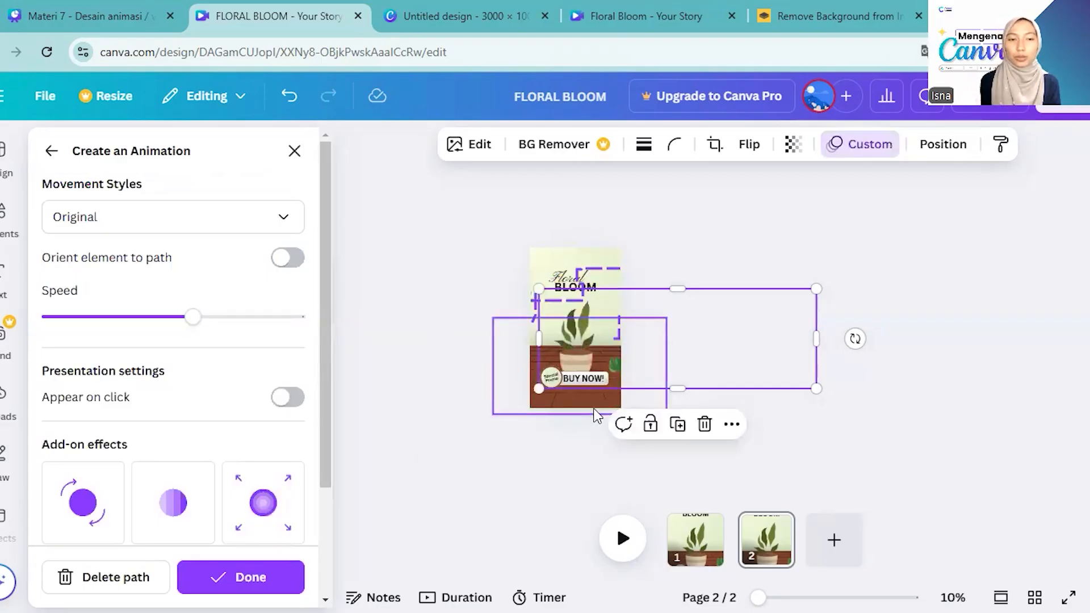
pyautogui.hotkey('ctrl', 'z')
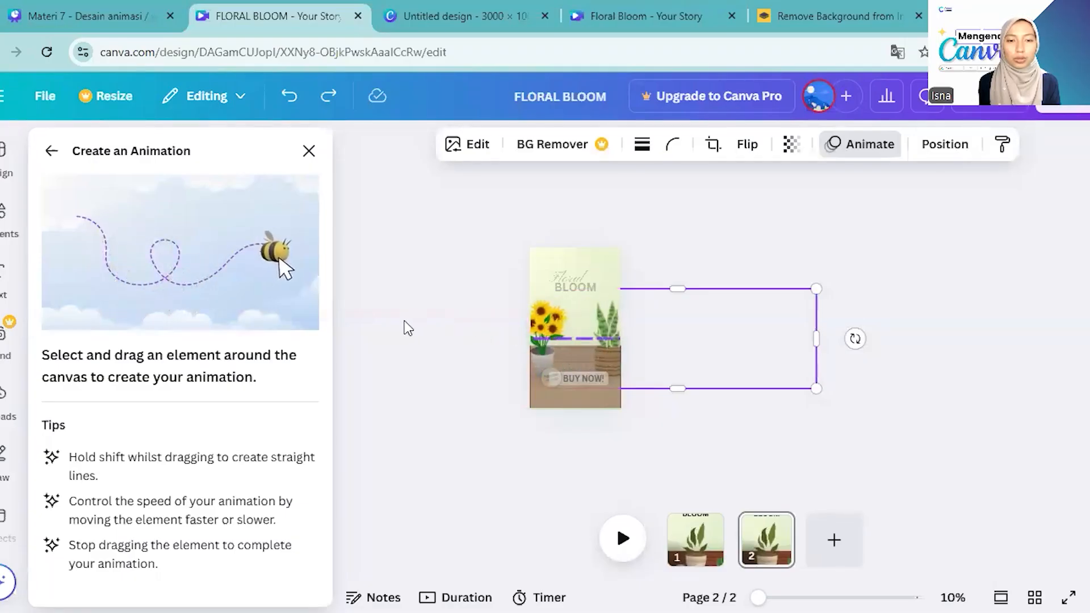
pyautogui.hotkey('ctrl', 'y')
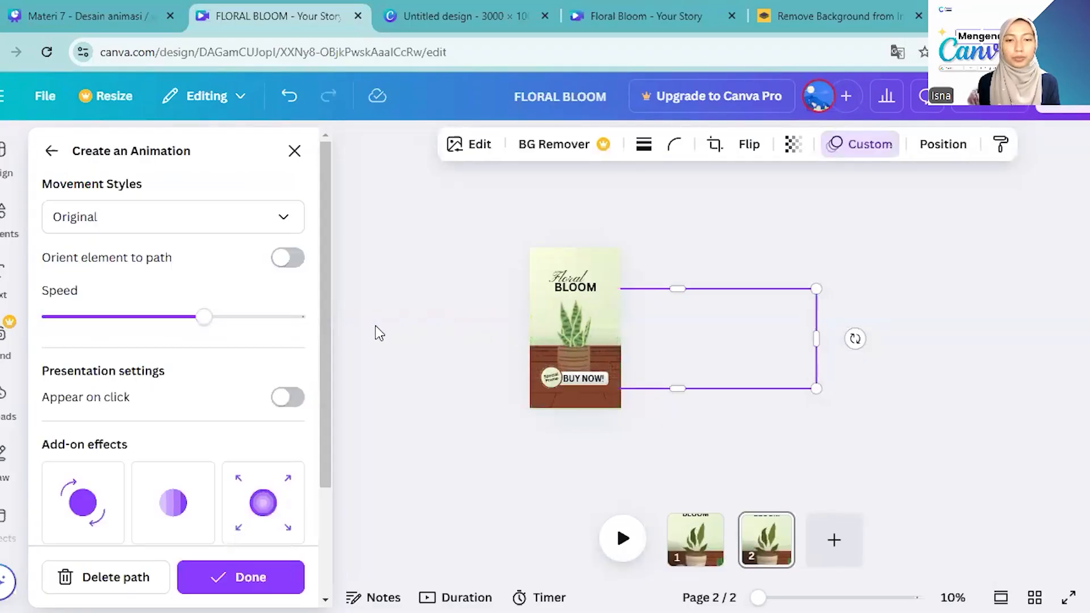
# Compare the Original, Smooth and Steady movement styles on the plant strip's path and settle on Smooth
pyautogui.click(211, 221)
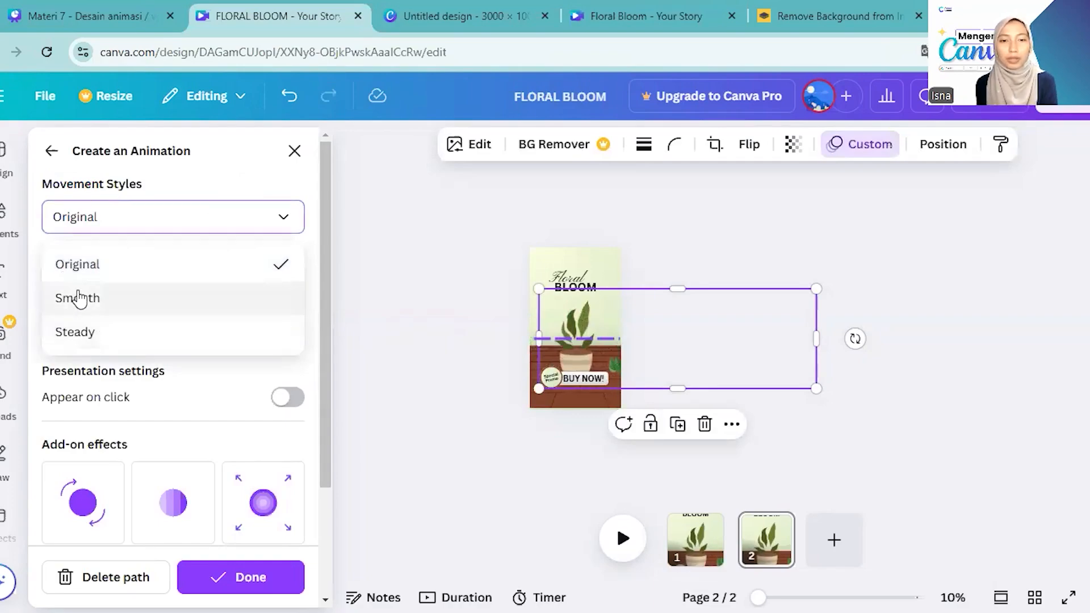
pyautogui.click(110, 312)
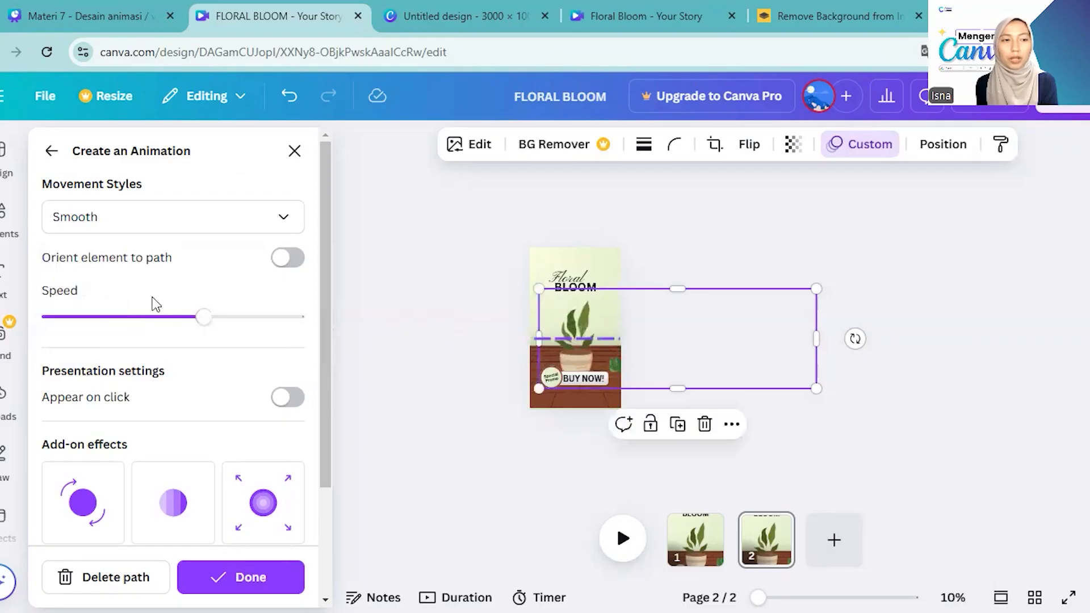
pyautogui.click(131, 227)
pyautogui.click(110, 338)
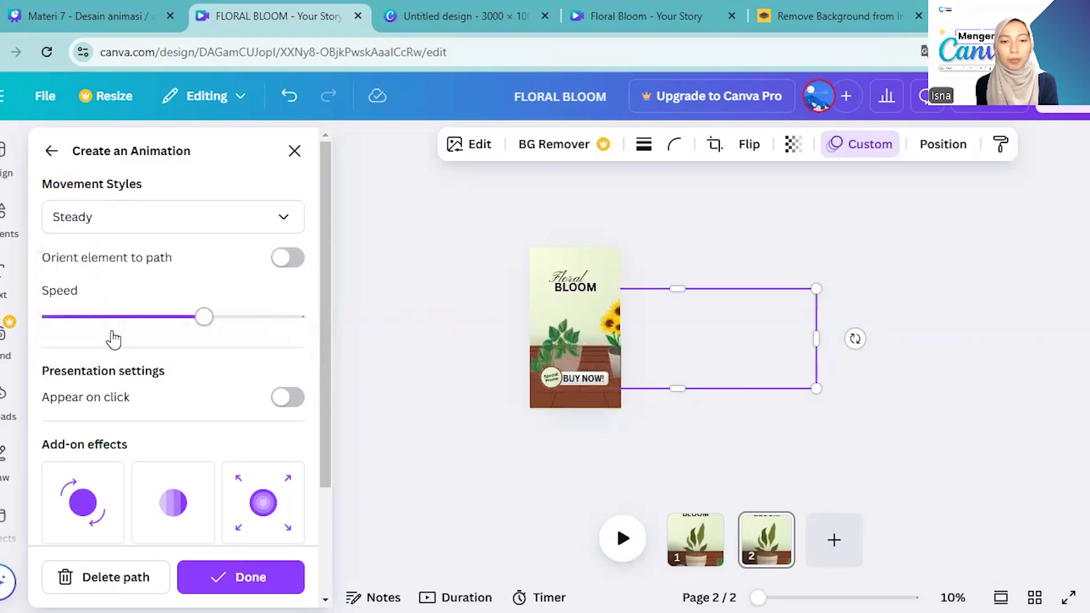
pyautogui.click(110, 229)
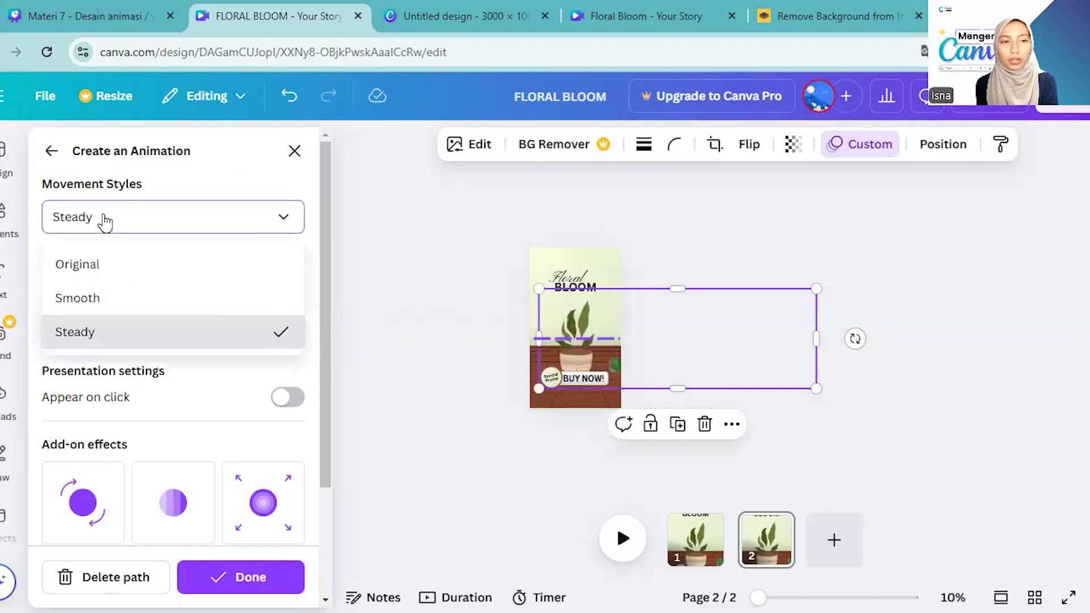
pyautogui.click(141, 263)
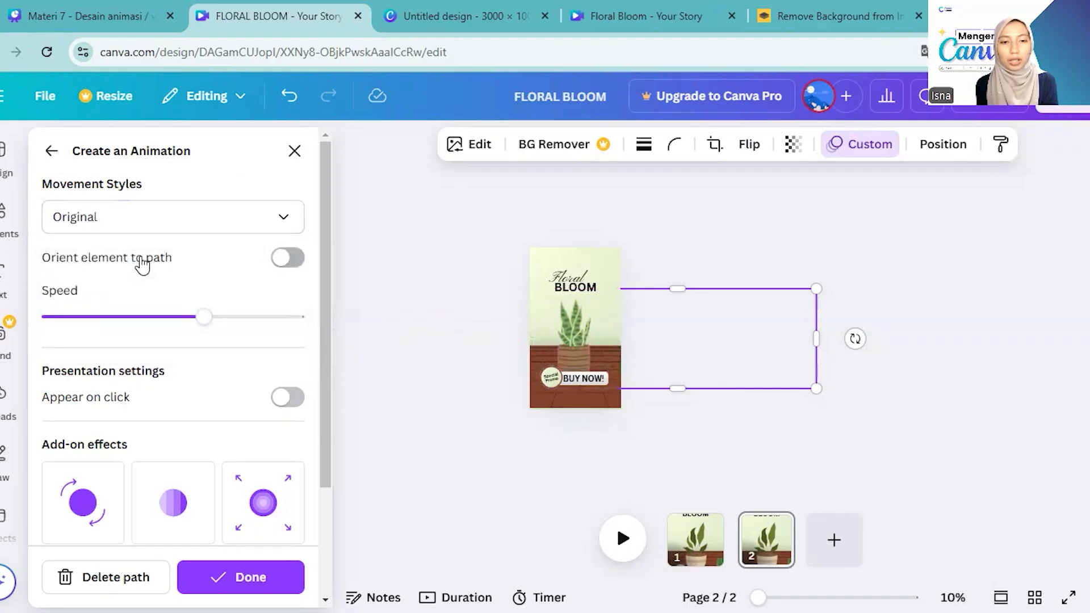
pyautogui.click(190, 230)
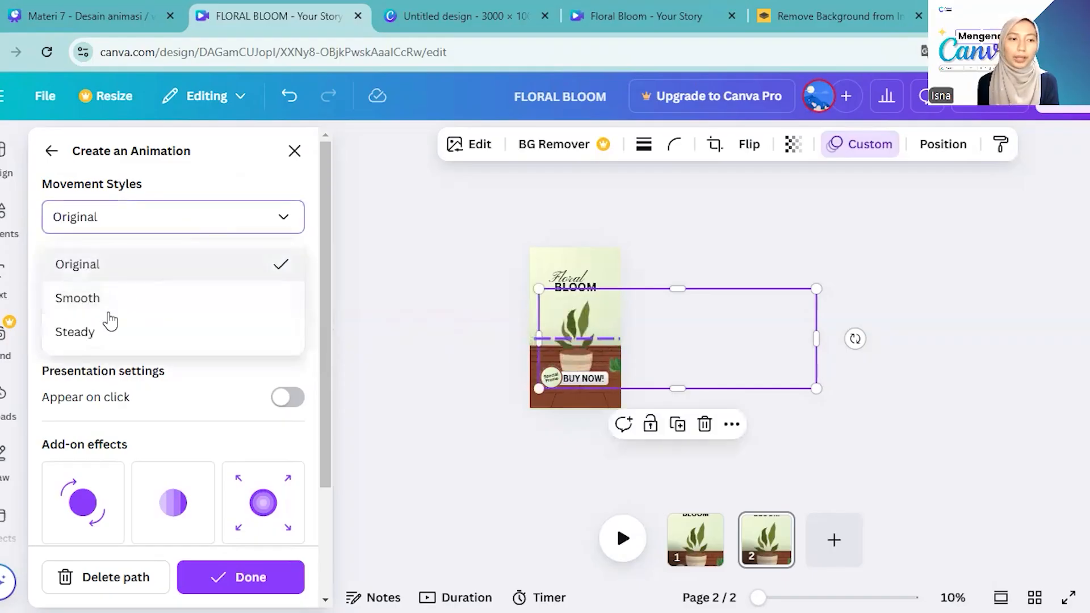
pyautogui.click(97, 334)
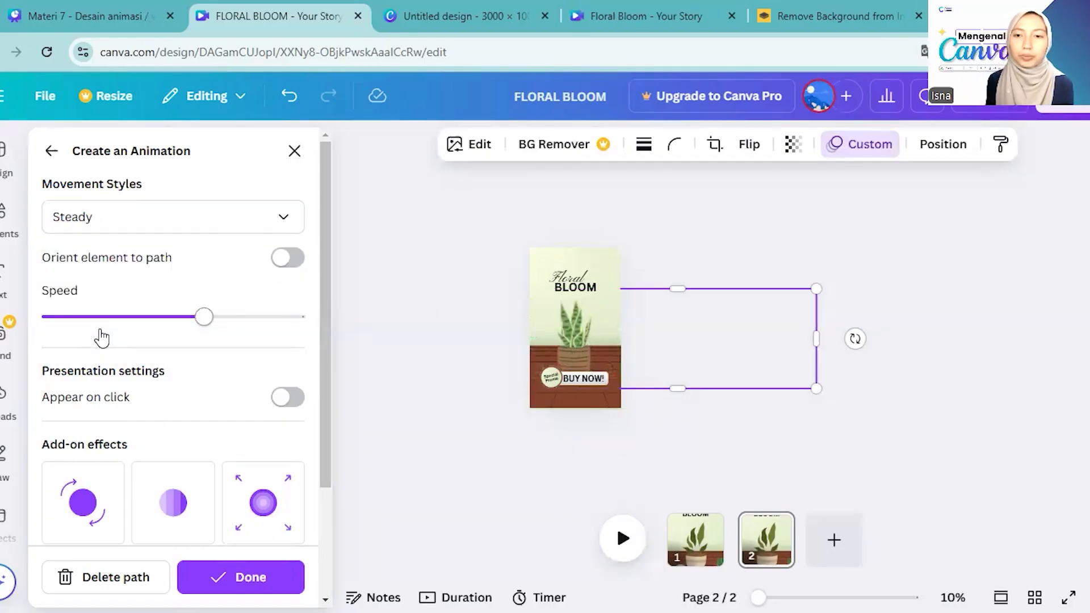
pyautogui.click(171, 228)
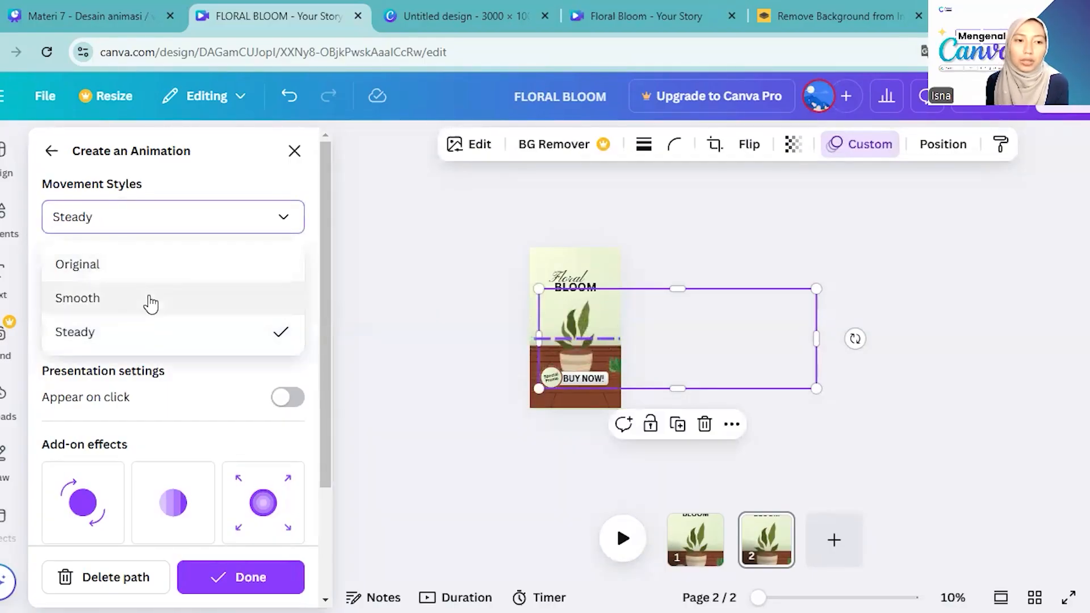
pyautogui.click(148, 297)
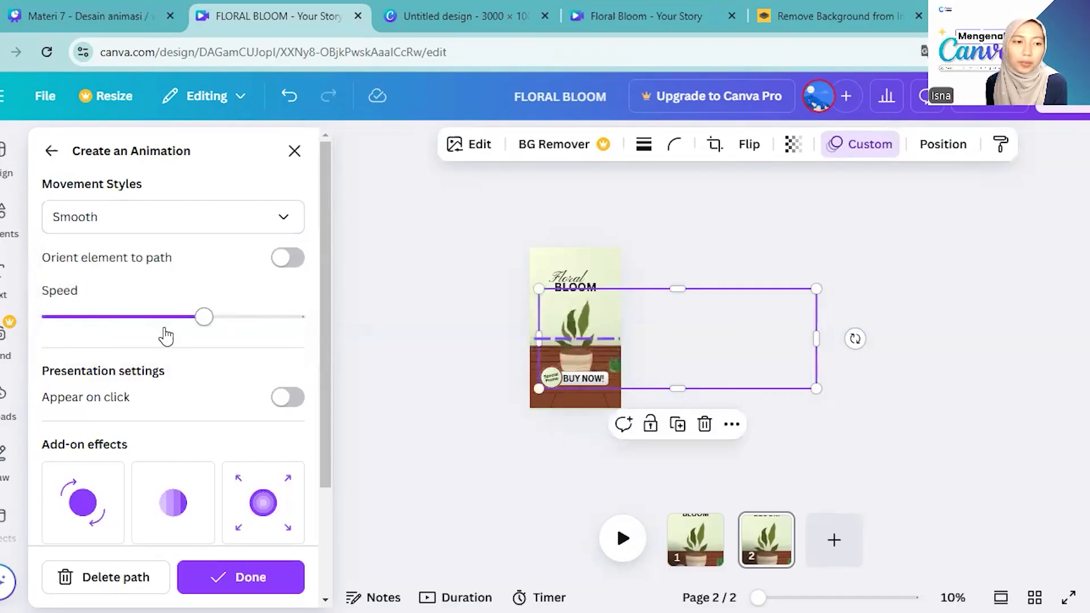
# Lower the plant strip's animation speed to nearly the slowest setting and close the animation settings
pyautogui.click(83, 316)
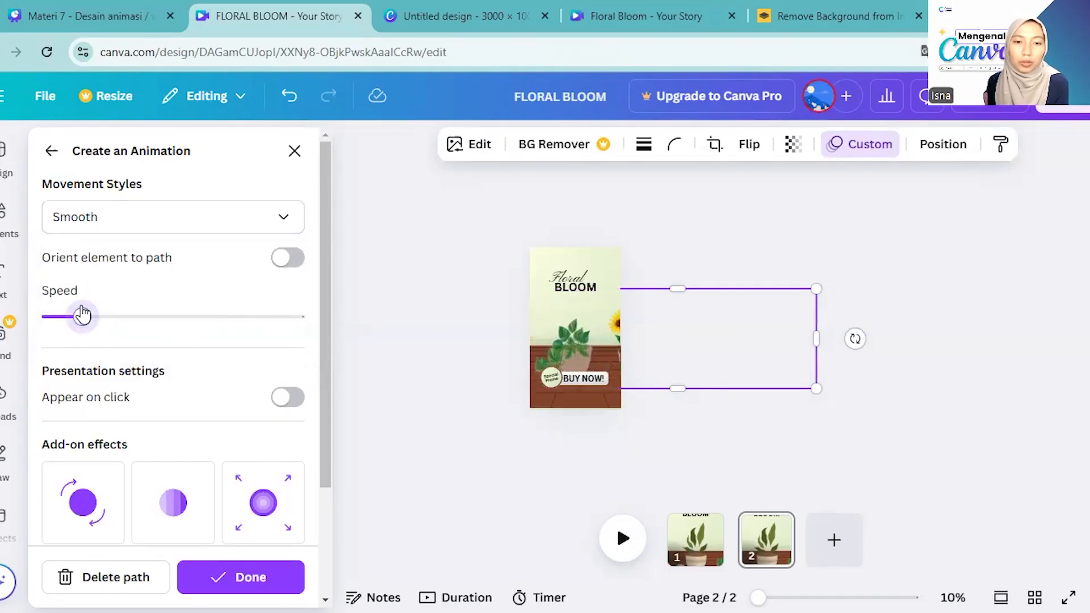
pyautogui.moveTo(83, 315); pyautogui.dragTo(54, 314)
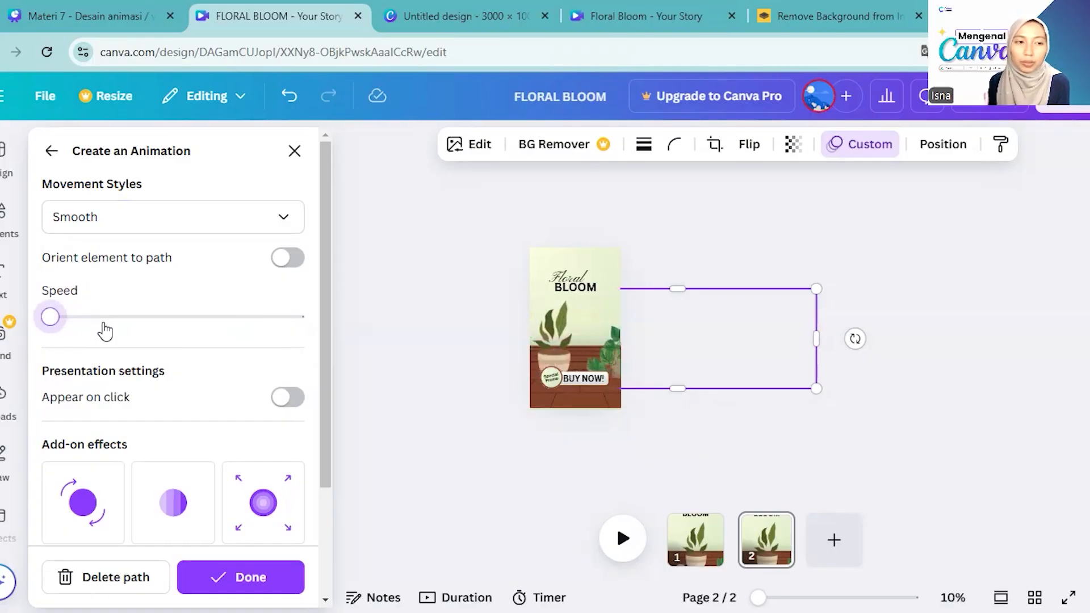
pyautogui.click(713, 245)
# Return to page 1 and preview the story from there
pyautogui.click(608, 544)
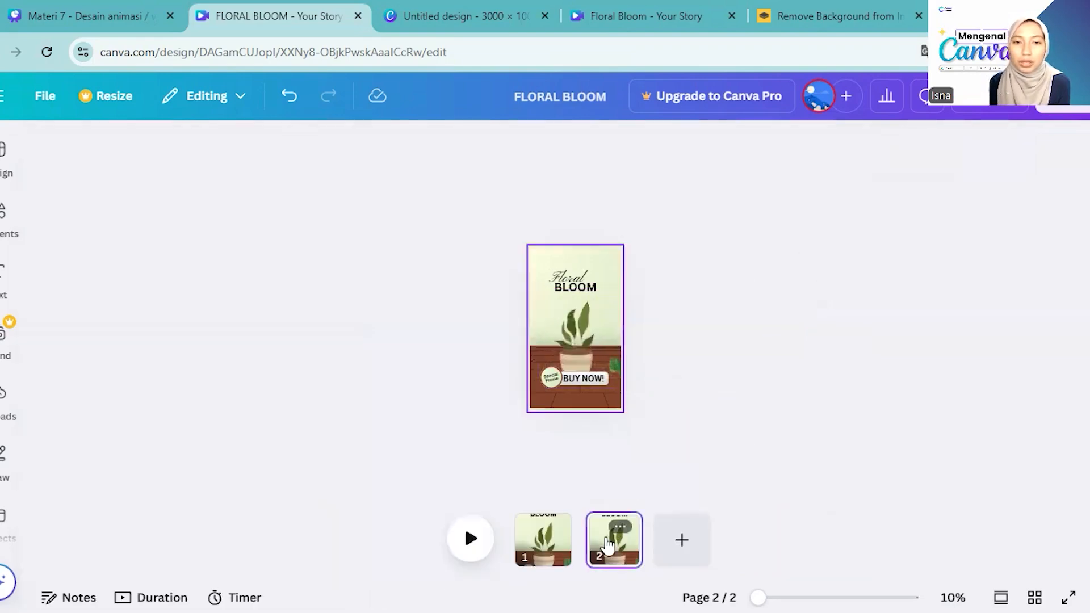
pyautogui.click(556, 534)
pyautogui.click(484, 544)
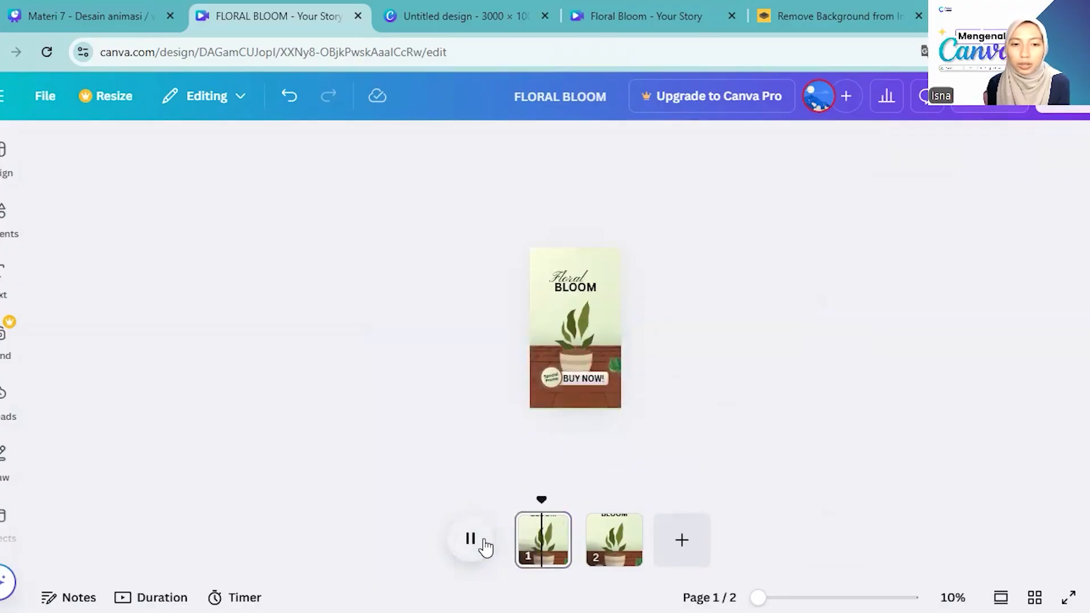
# Group the brown wooden floor pieces on page 2 and check the animation options for the group
pyautogui.click(587, 412)
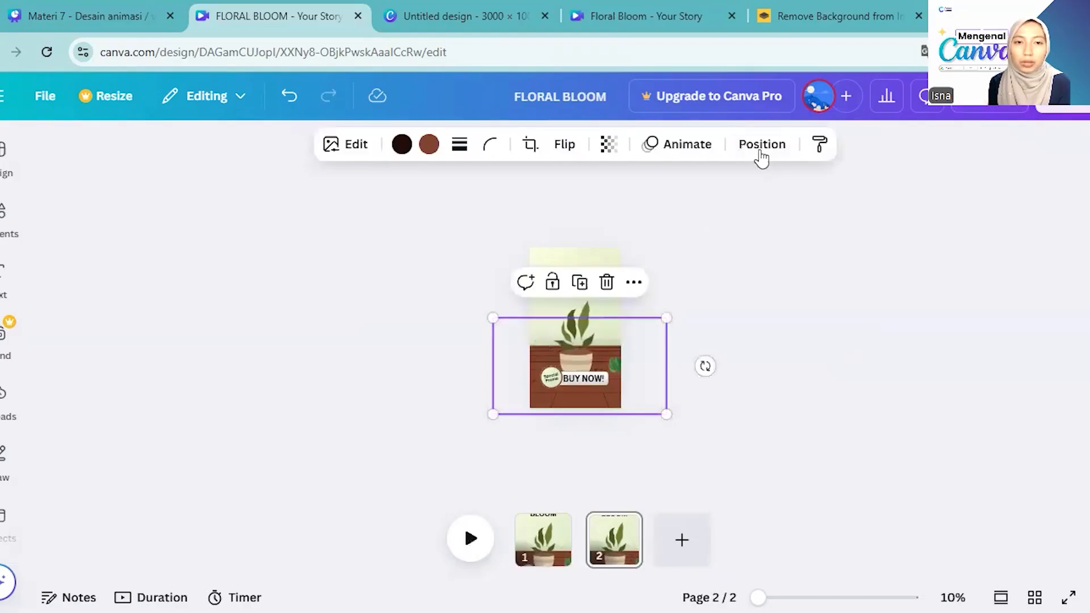
pyautogui.moveTo(435, 293); pyautogui.dragTo(535, 360)
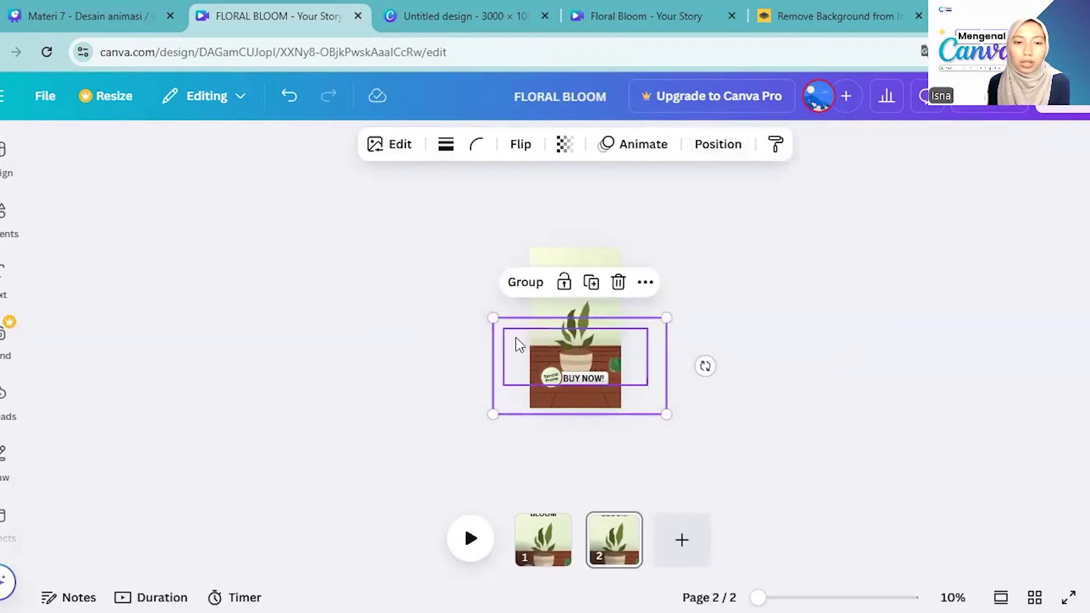
pyautogui.click(525, 284)
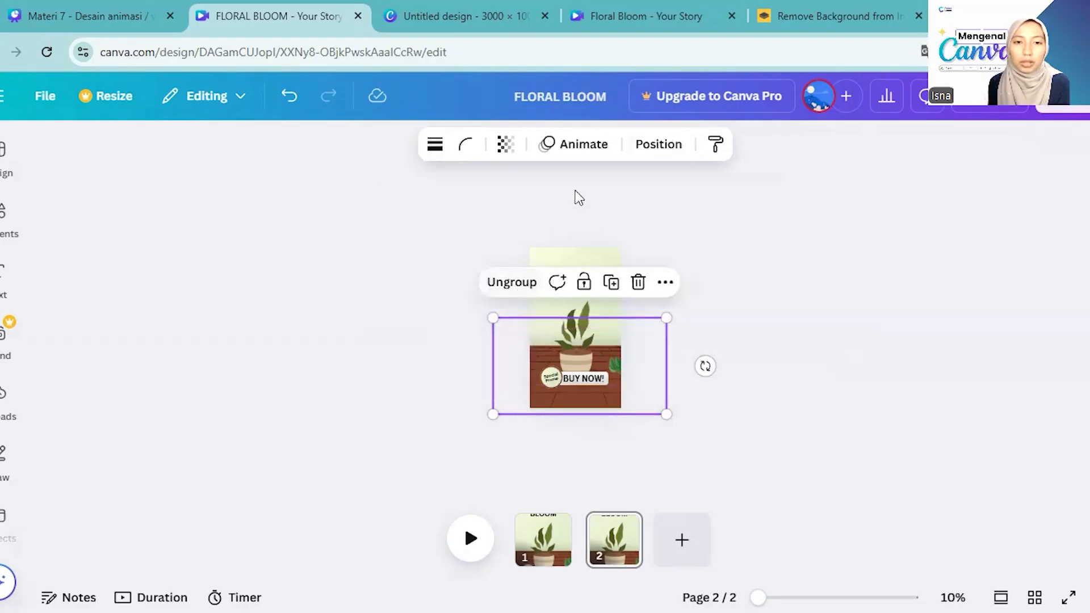
pyautogui.click(576, 145)
pyautogui.scroll(-3, 208, 414)
pyautogui.scroll(3, 207, 418)
# Select the plant strip on page 2 and preview the playback of the pages
pyautogui.moveTo(567, 392)
pyautogui.mouseDown()
pyautogui.moveTo(716, 381)
pyautogui.moveTo(562, 411)
pyautogui.mouseUp()
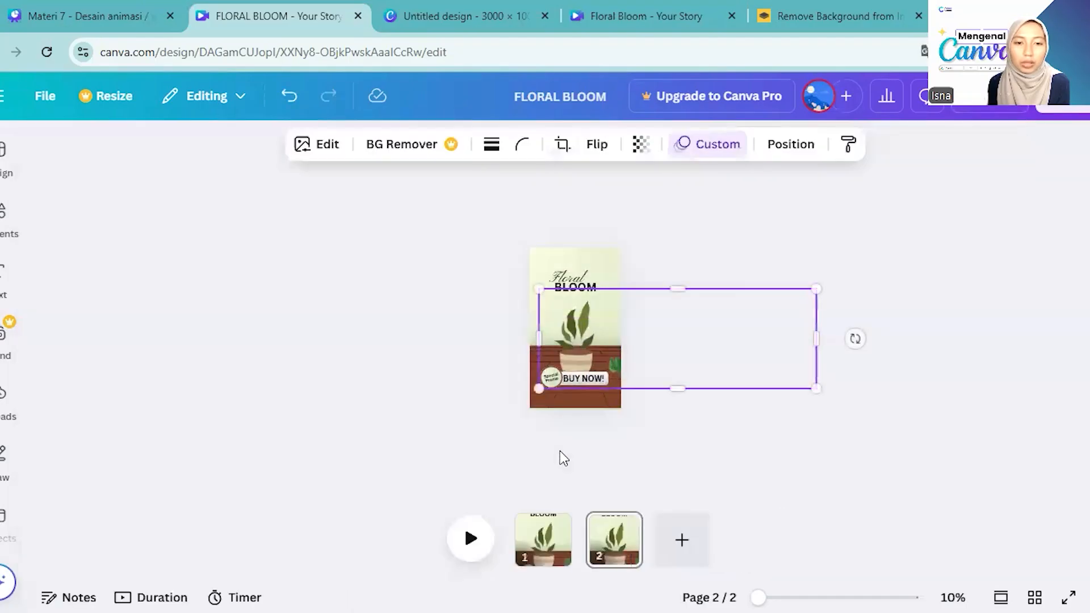
pyautogui.click(466, 550)
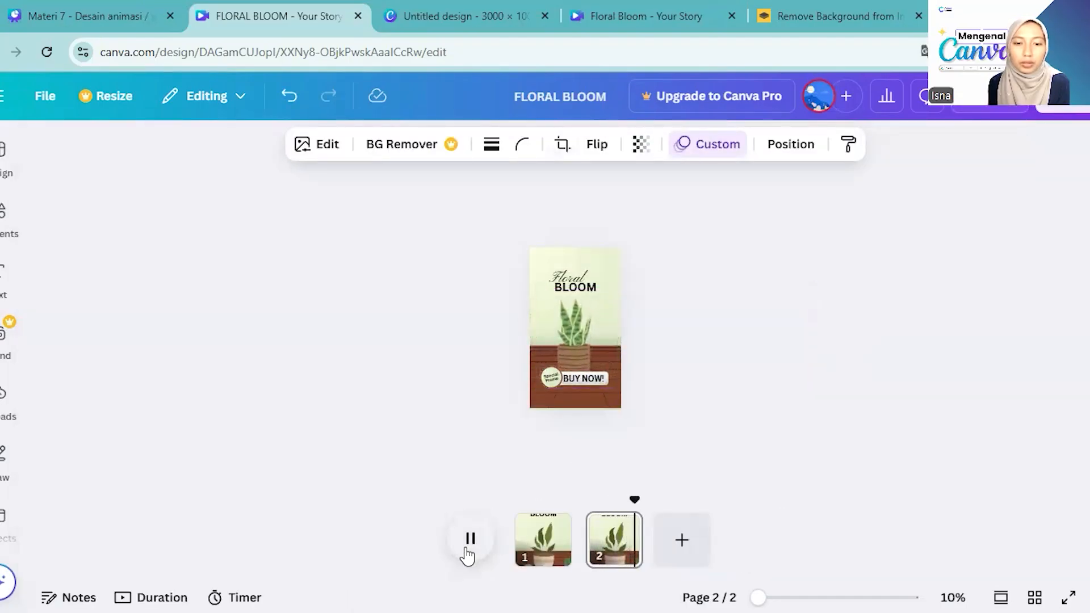
pyautogui.click(467, 548)
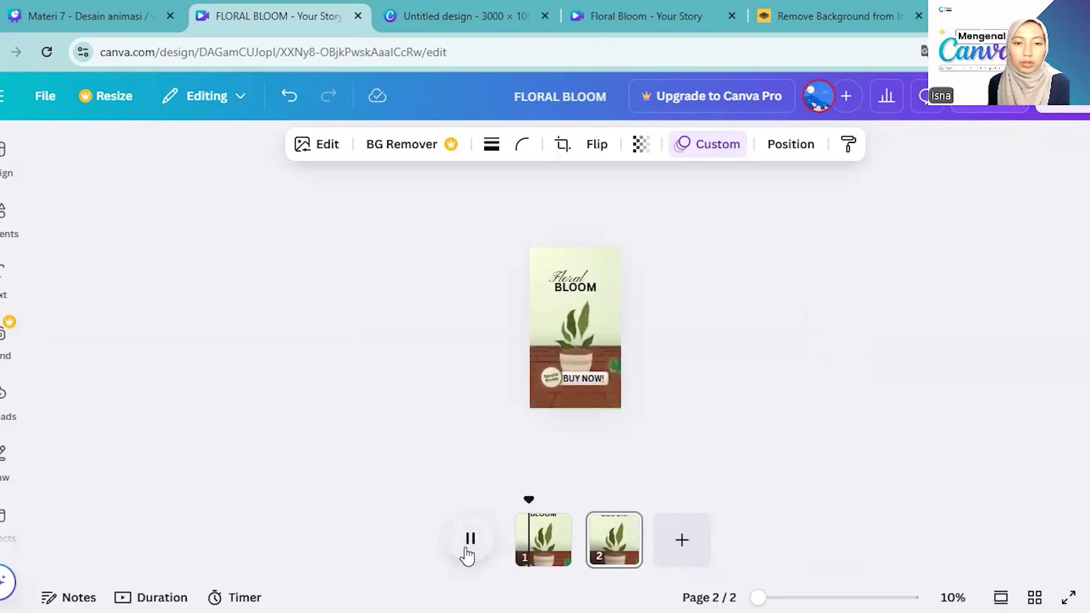
# Group the brown wooden floor pieces on page 1 and remove the group's Fade animation
pyautogui.click(536, 398)
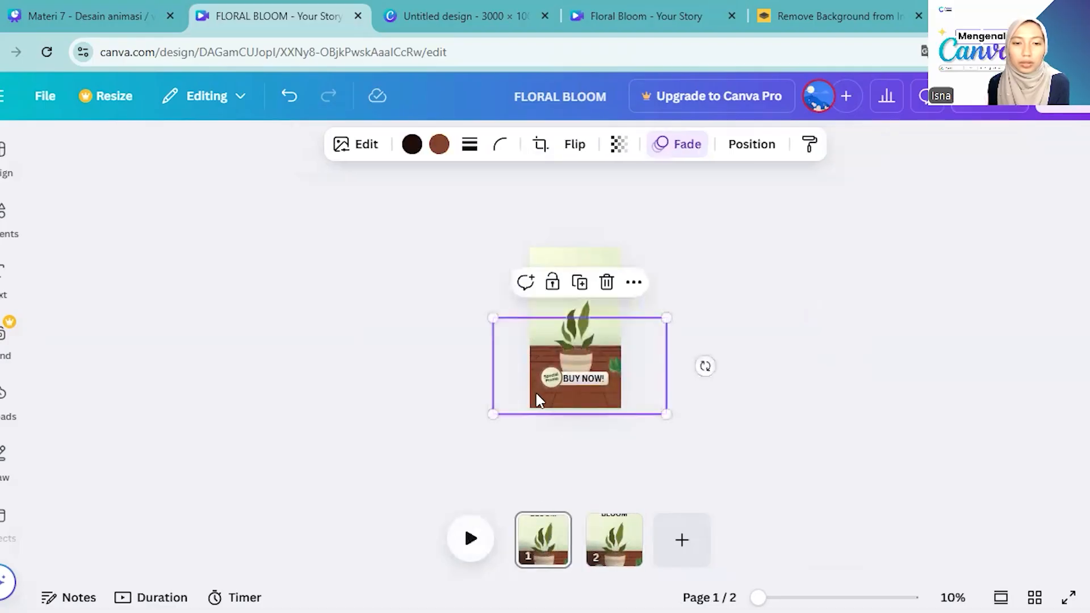
pyautogui.moveTo(536, 397); pyautogui.dragTo(519, 448)
pyautogui.hotkey('ctrl', 'z')
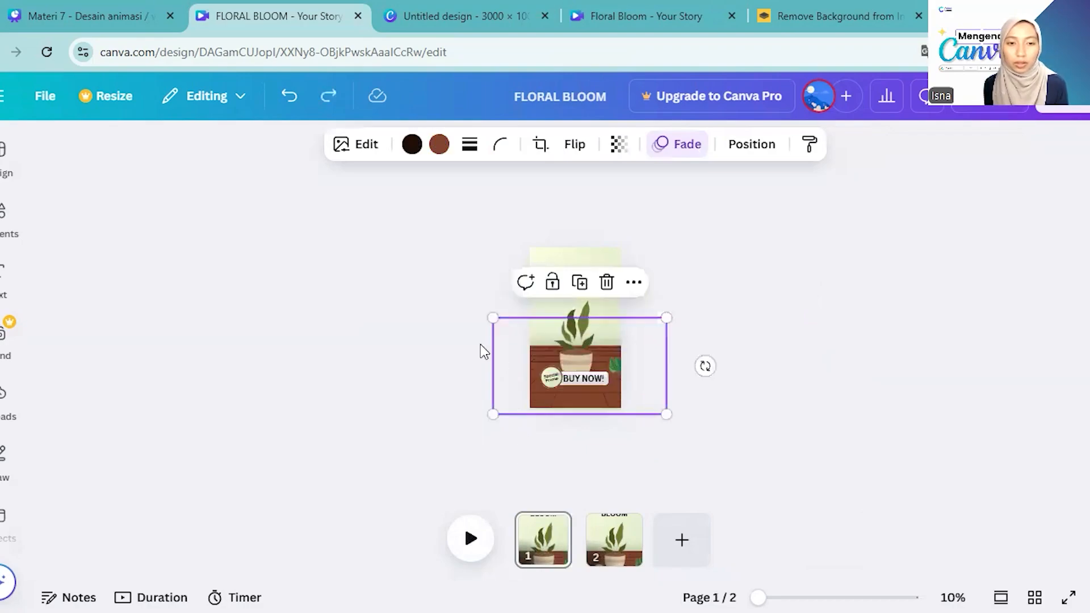
pyautogui.moveTo(466, 332); pyautogui.dragTo(534, 367)
pyautogui.hotkey('ctrl', 'g')
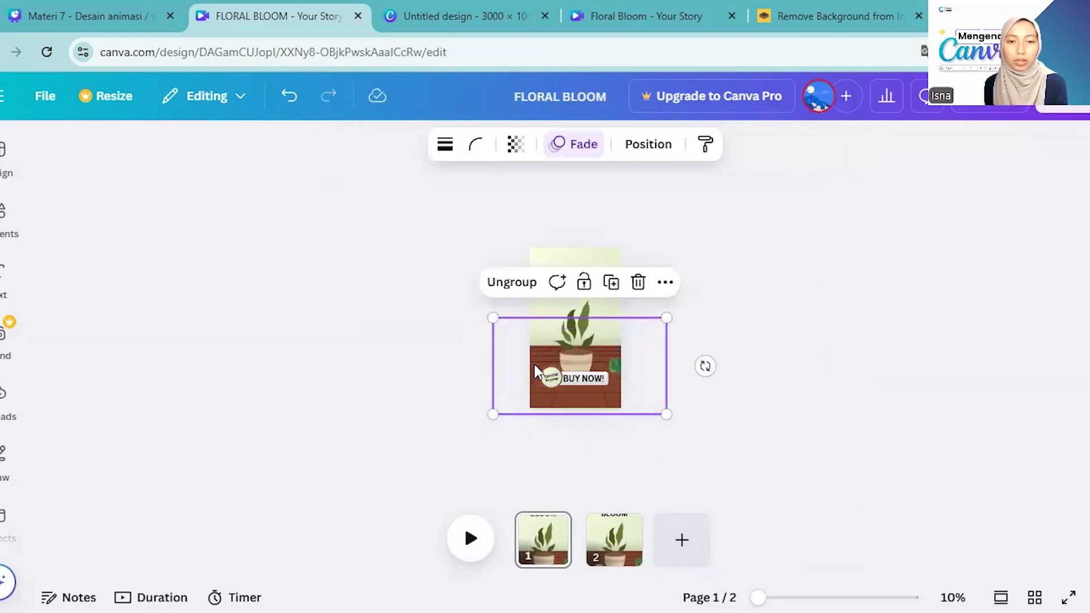
pyautogui.click(583, 146)
pyautogui.click(122, 578)
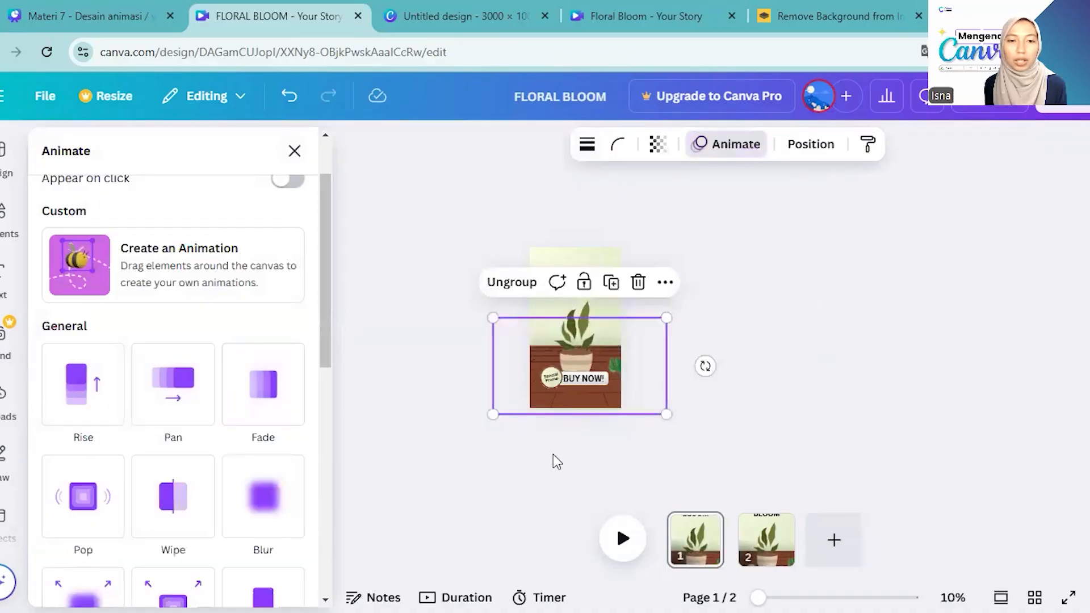
# Preview the story's playback from page 1 to check the animations across both pages
pyautogui.click(695, 539)
pyautogui.click(622, 540)
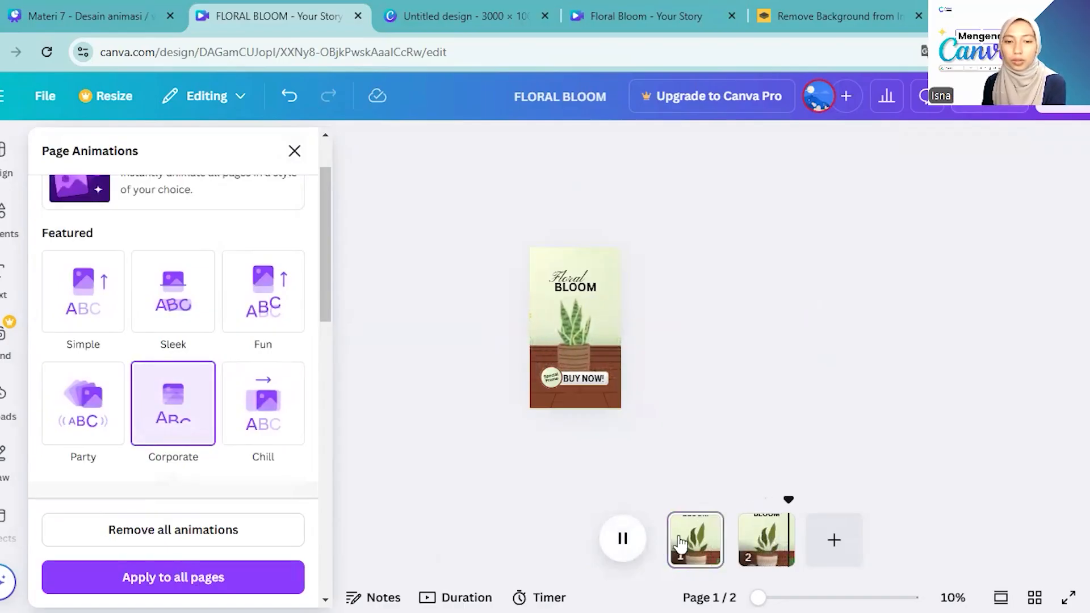
pyautogui.click(637, 537)
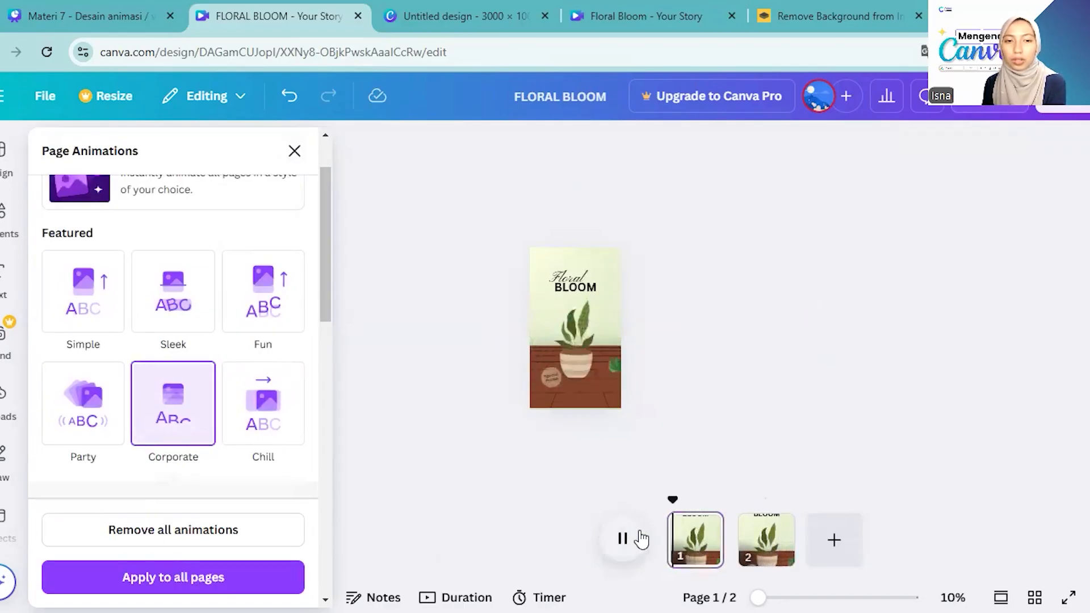
pyautogui.click(623, 376)
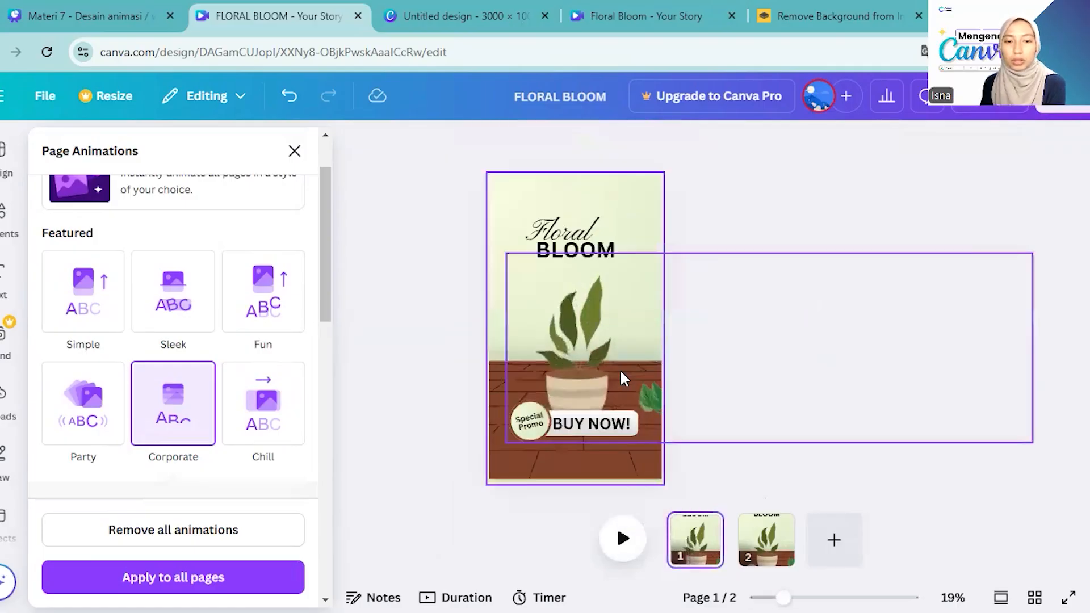
pyautogui.click(622, 537)
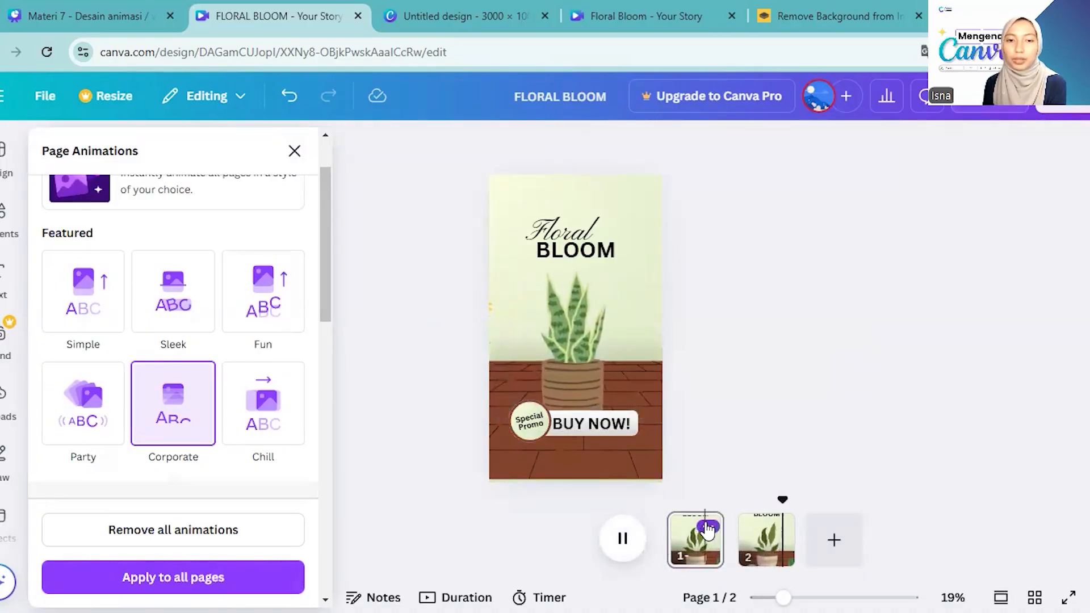
pyautogui.click(633, 539)
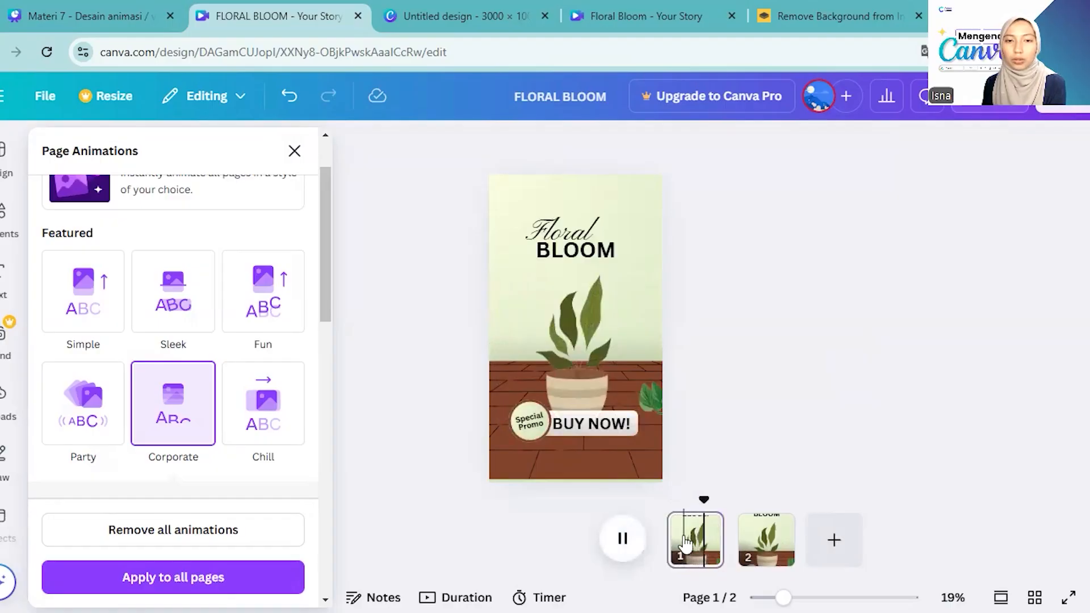
# Set page 1's duration to 1.0 s and preview the story with the shortened timing
pyautogui.click(525, 185)
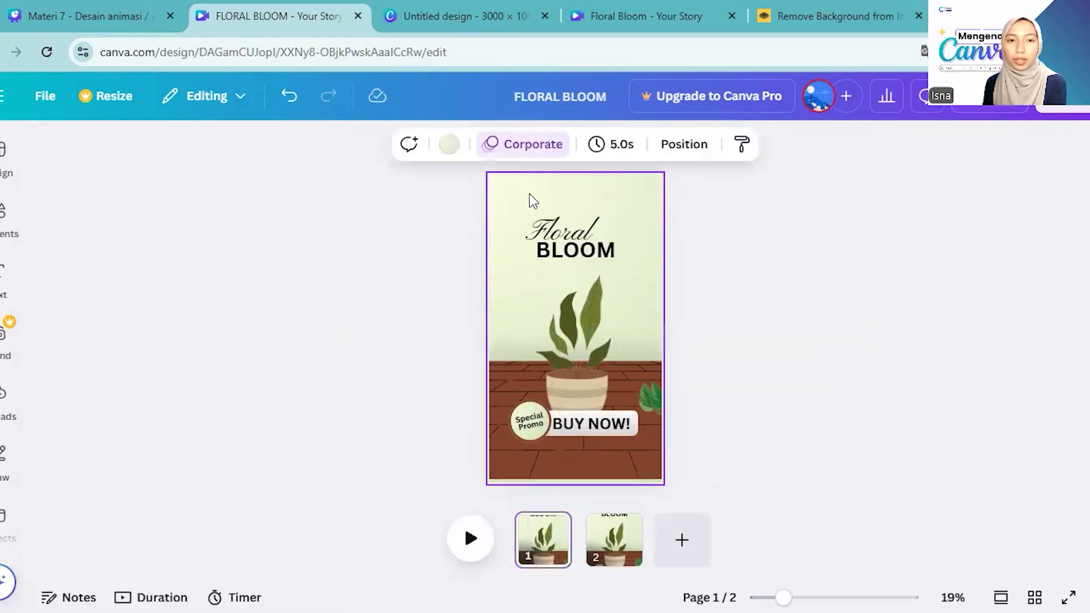
pyautogui.click(622, 144)
pyautogui.moveTo(532, 222); pyautogui.dragTo(511, 226)
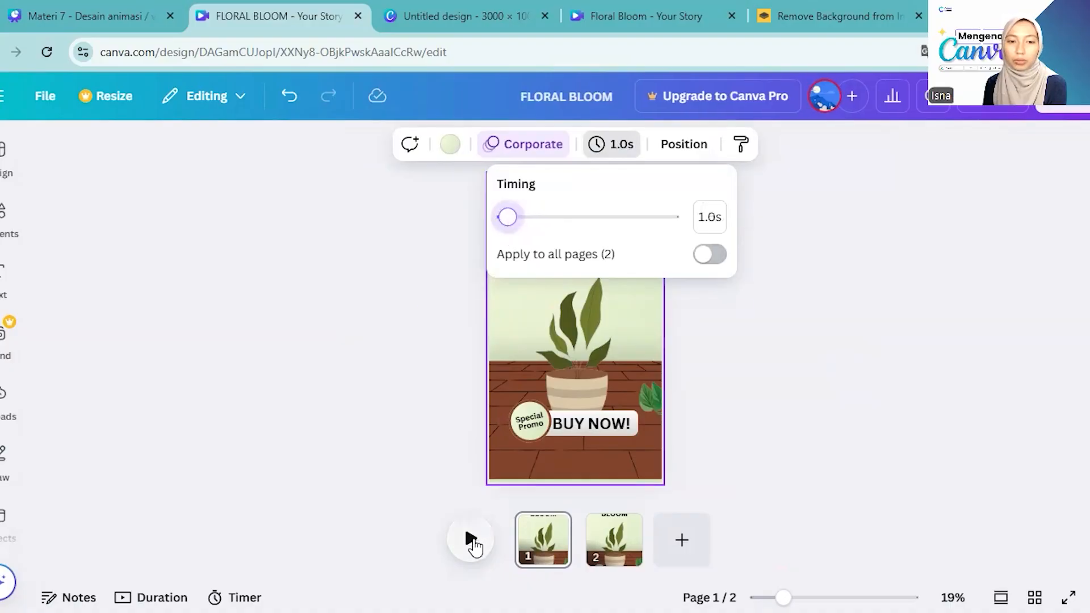
pyautogui.click(470, 538)
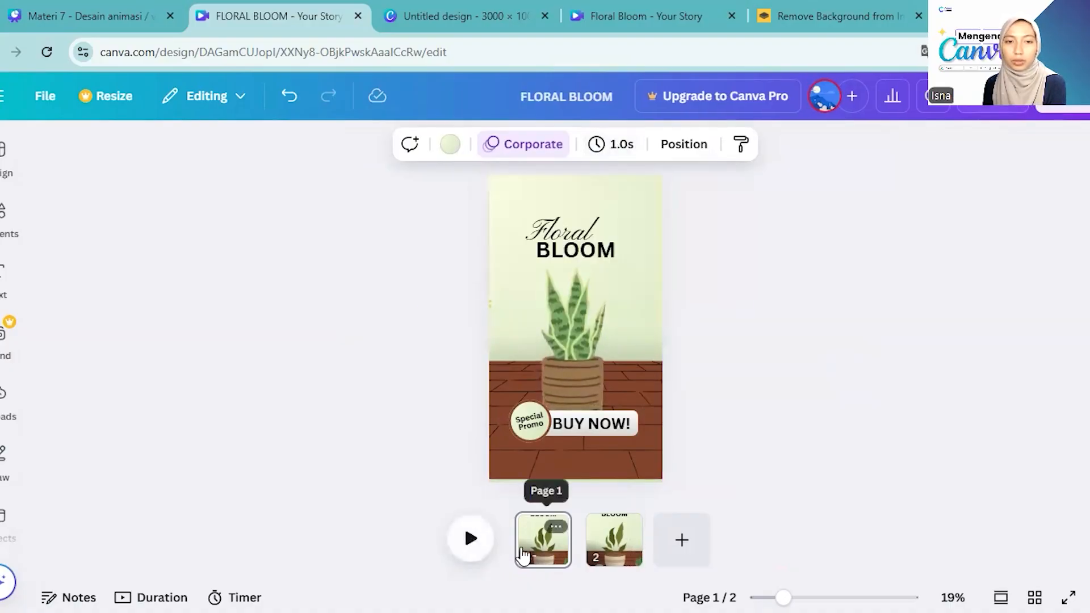
pyautogui.click(480, 554)
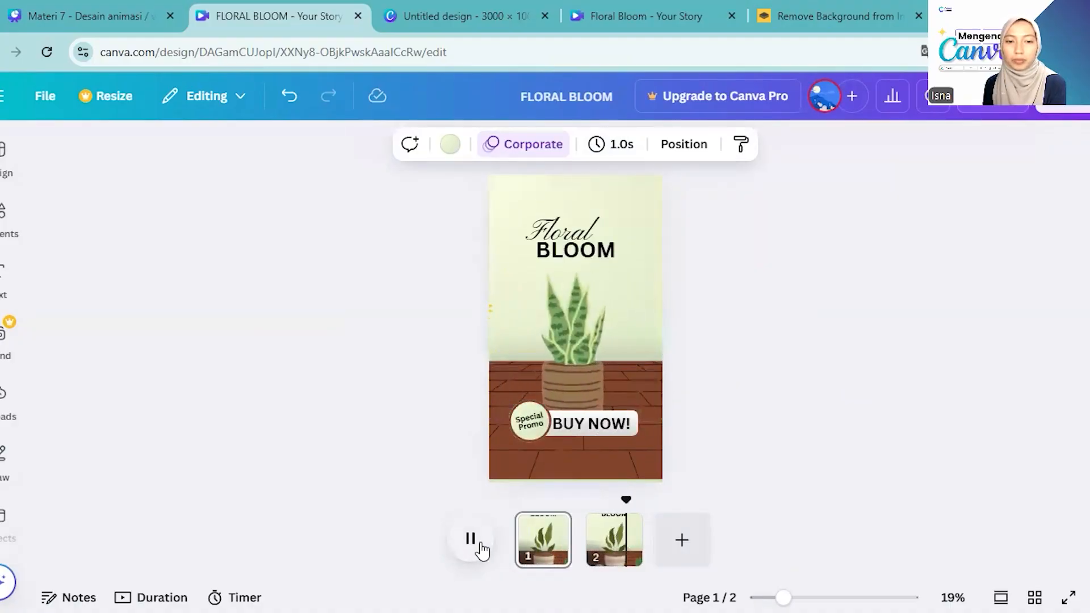
pyautogui.click(472, 539)
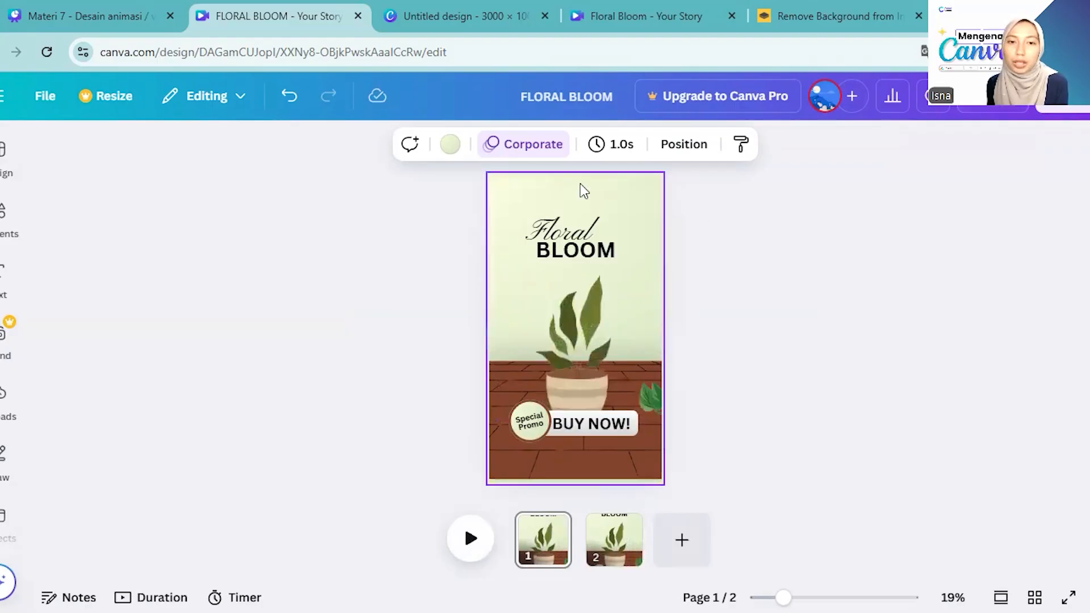
pyautogui.click(536, 149)
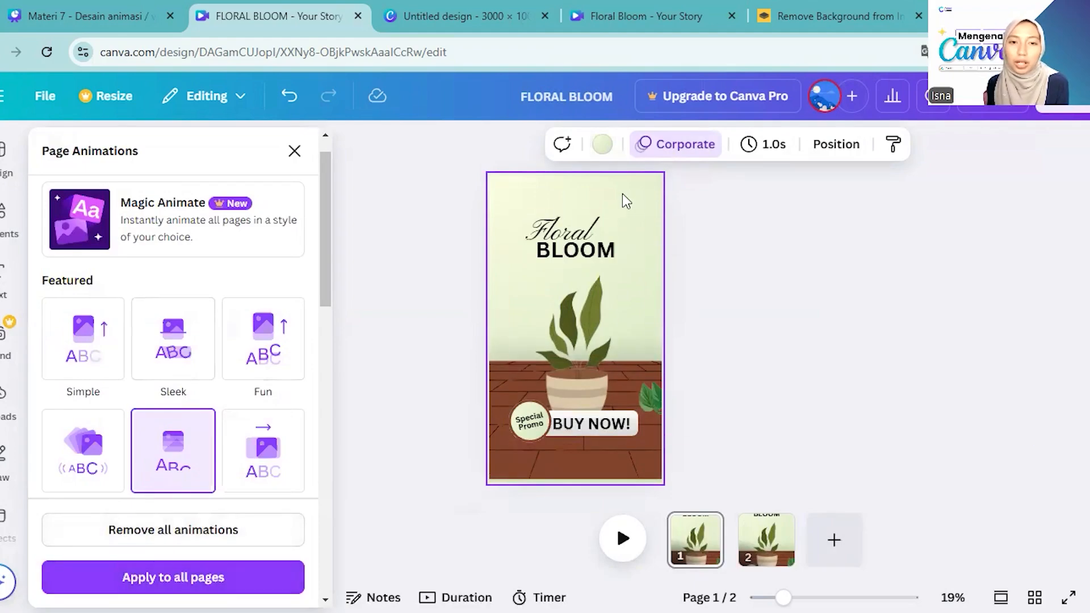
pyautogui.click(290, 152)
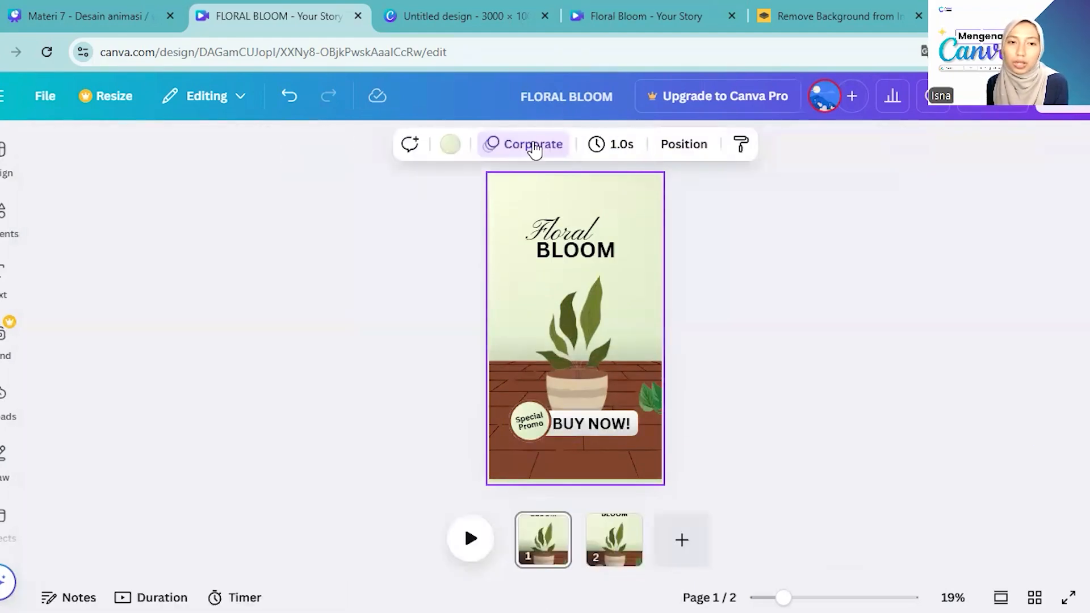
pyautogui.click(684, 540)
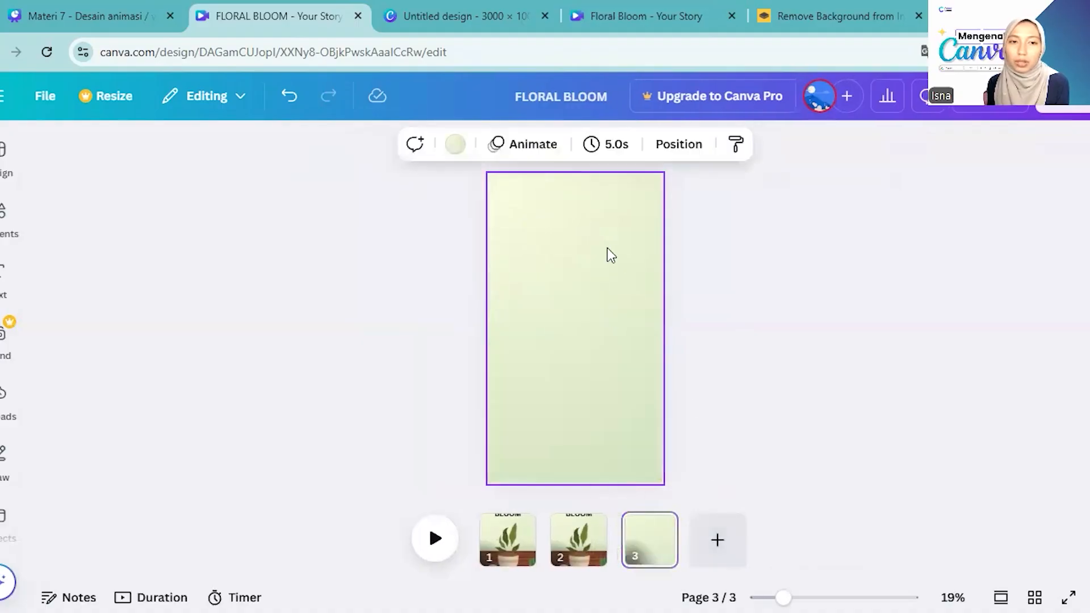
pyautogui.click(653, 555)
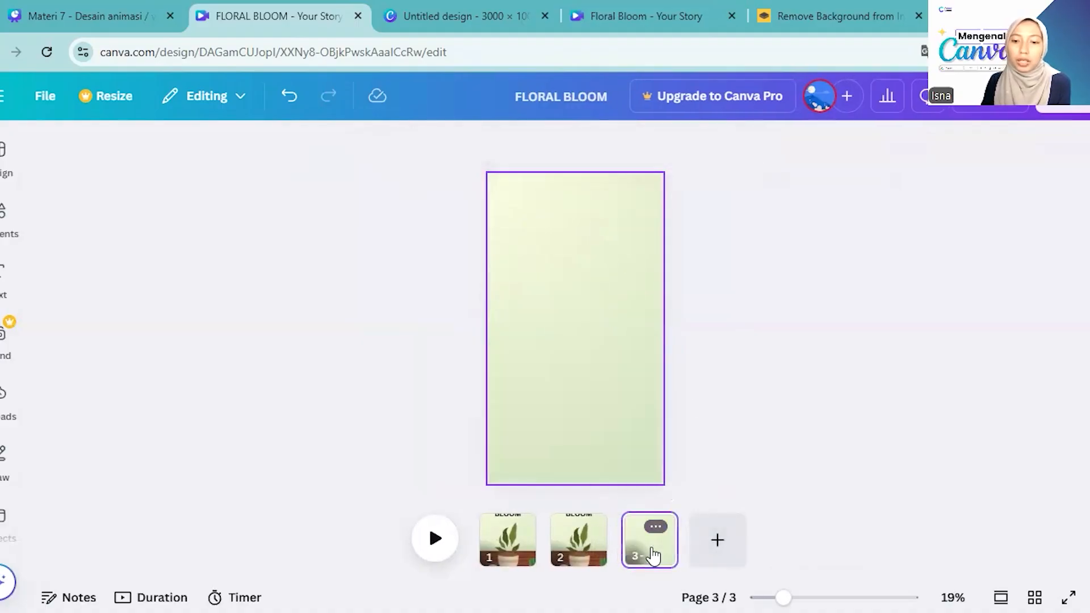
pyautogui.press('Delete')
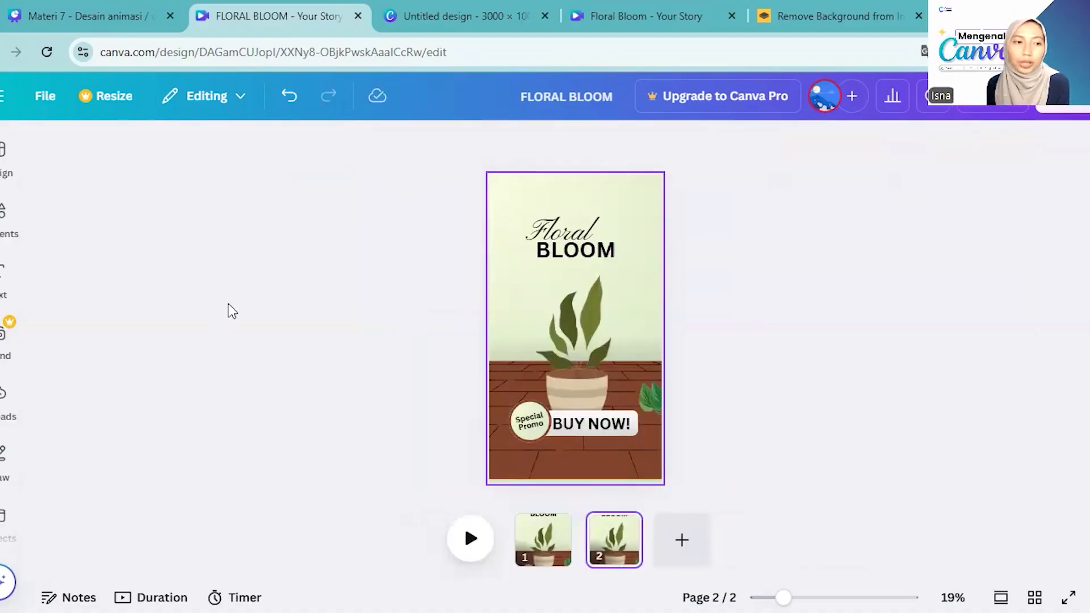
# Search the elements library for "audio backsound promotion" and show only the audio results
pyautogui.click(3, 275)
pyautogui.click(2, 230)
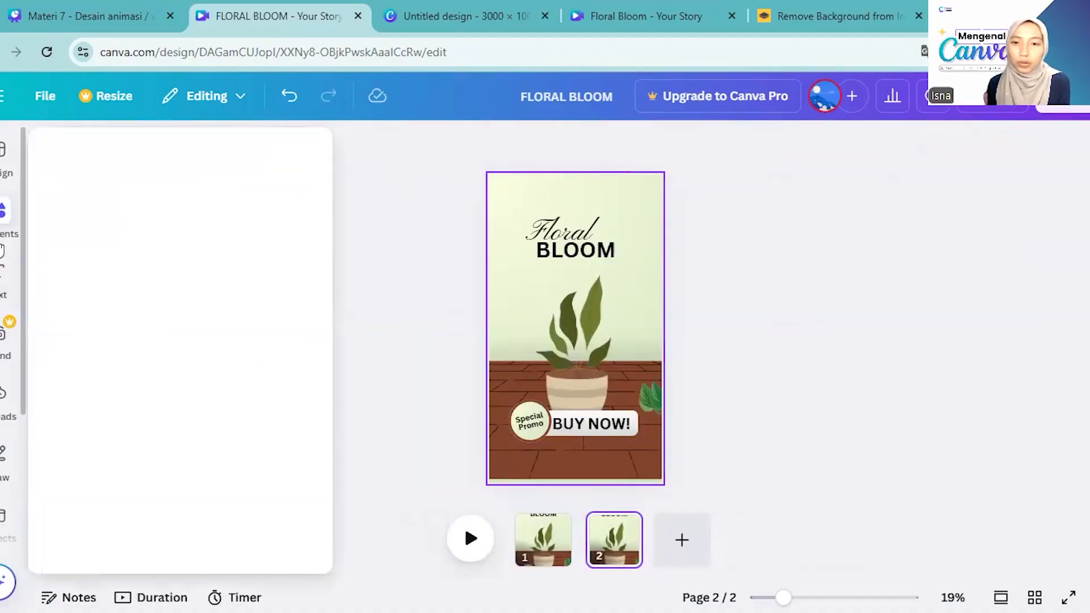
pyautogui.click(142, 152)
pyautogui.press('BackSpace')
pyautogui.write('audio')
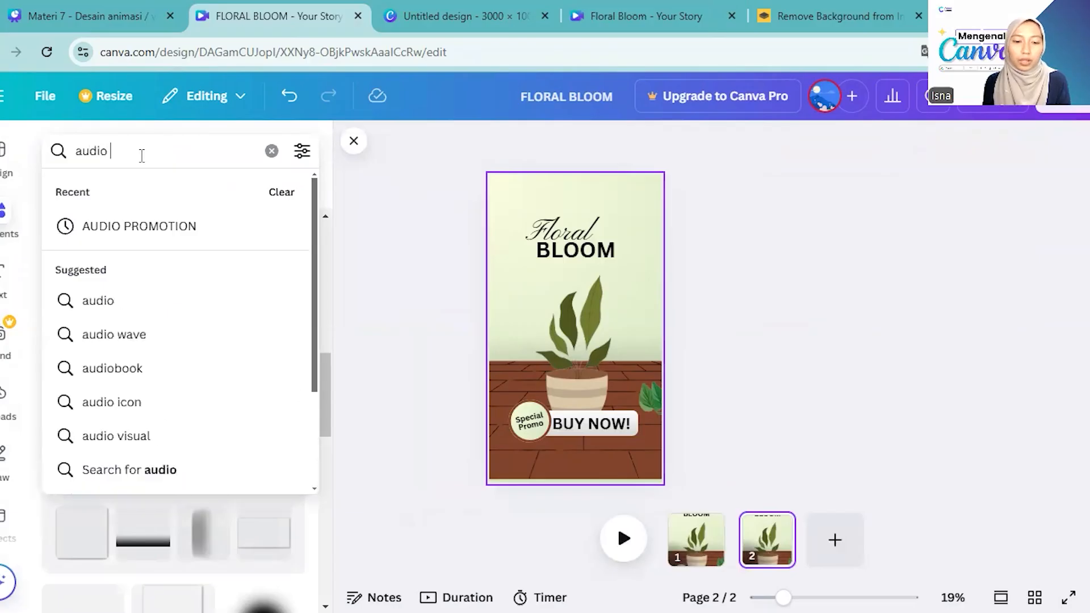
pyautogui.write(' back')
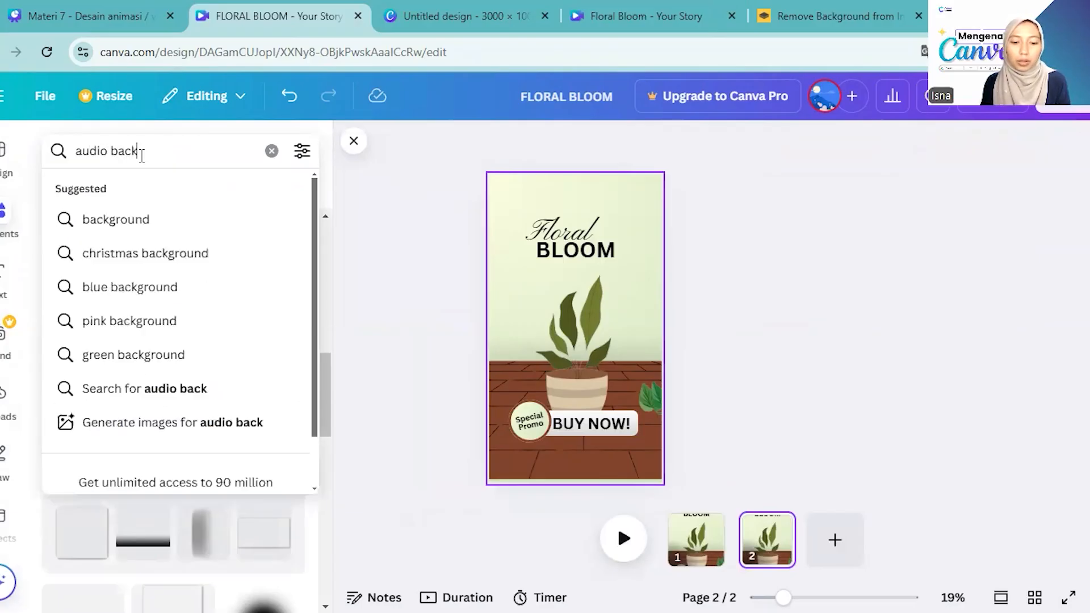
pyautogui.write('sound promotion')
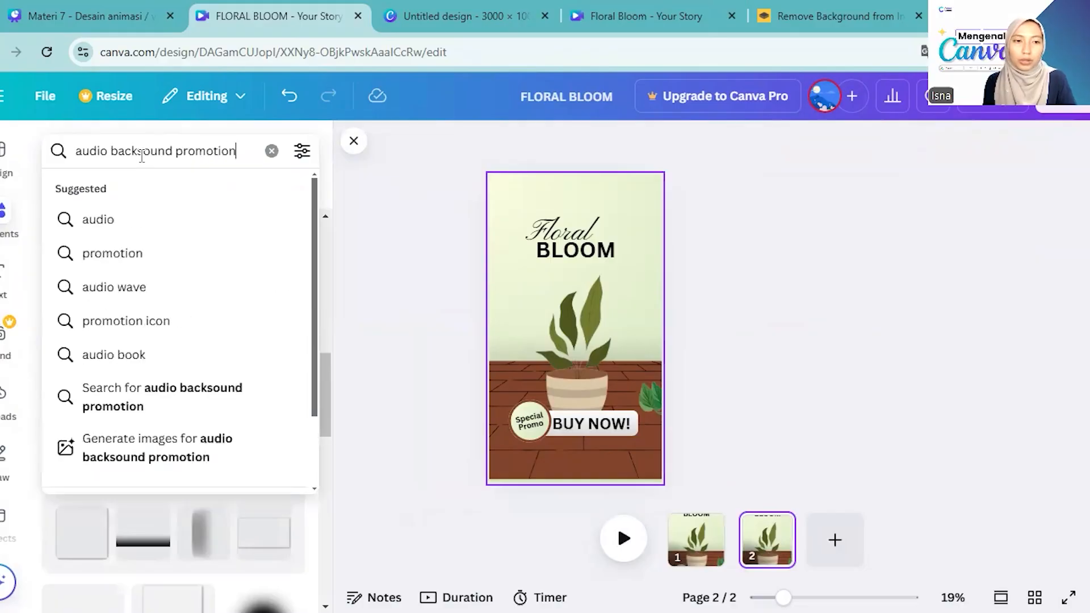
pyautogui.press('Return')
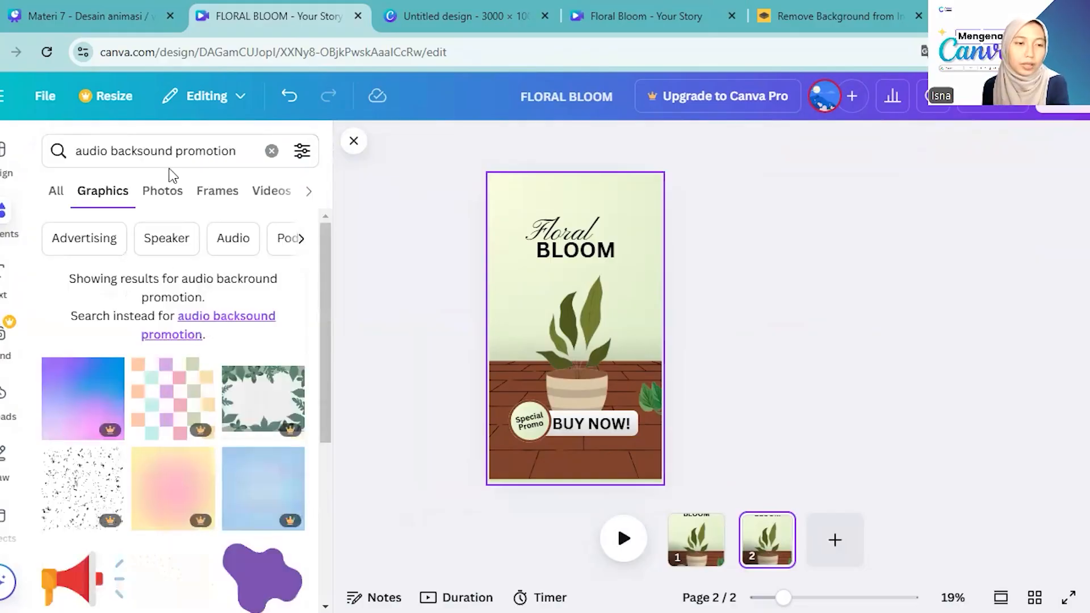
pyautogui.click(308, 192)
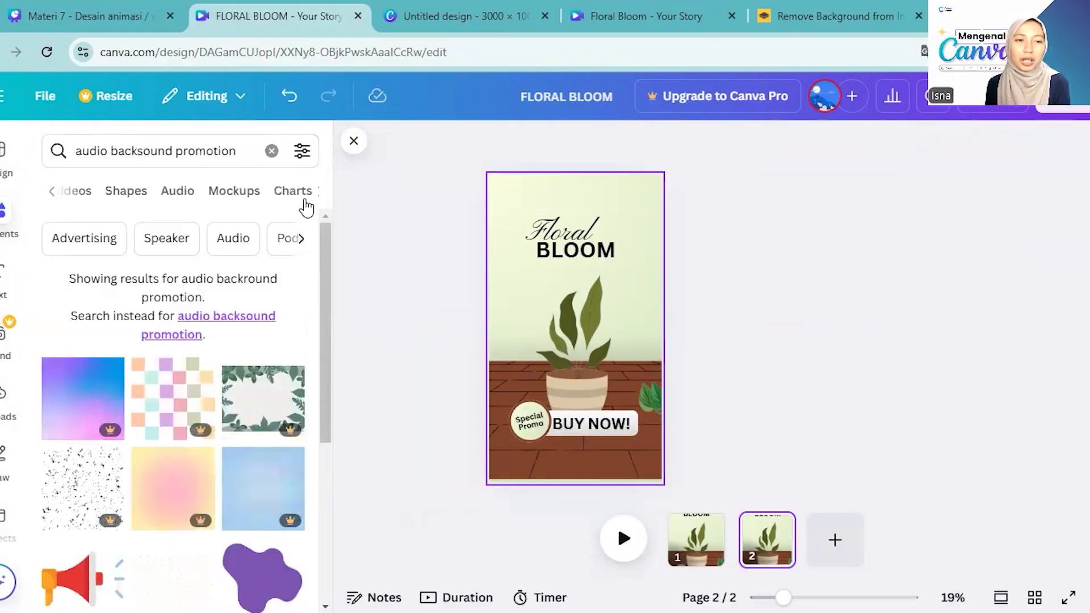
pyautogui.click(188, 200)
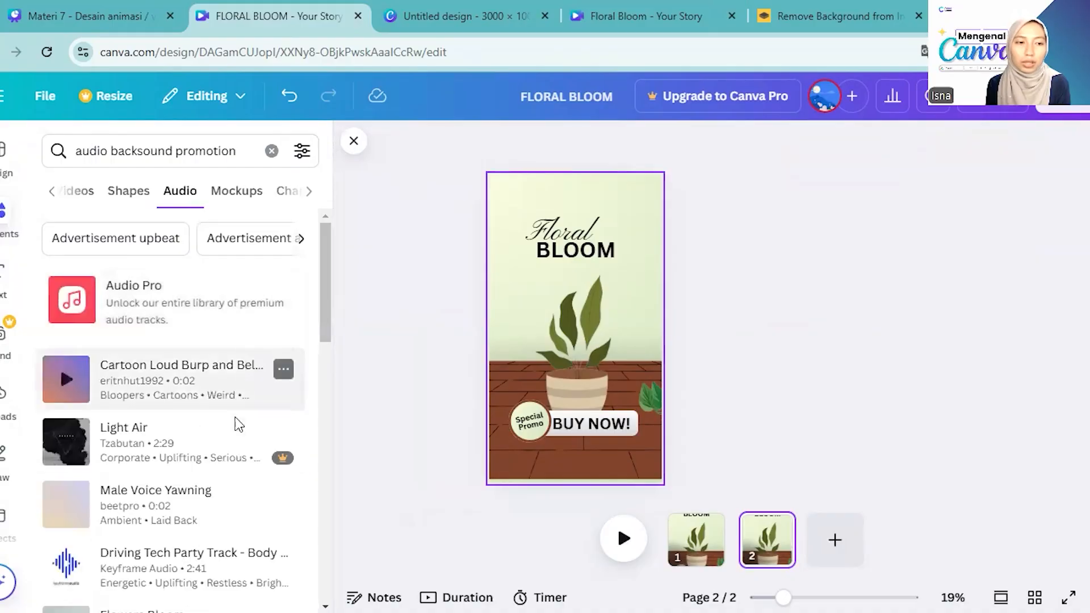
# Browse the audio results and listen to the Flowers Bloom track by AudioCoffee
pyautogui.scroll(-3, 245, 386)
pyautogui.scroll(2, 236, 426)
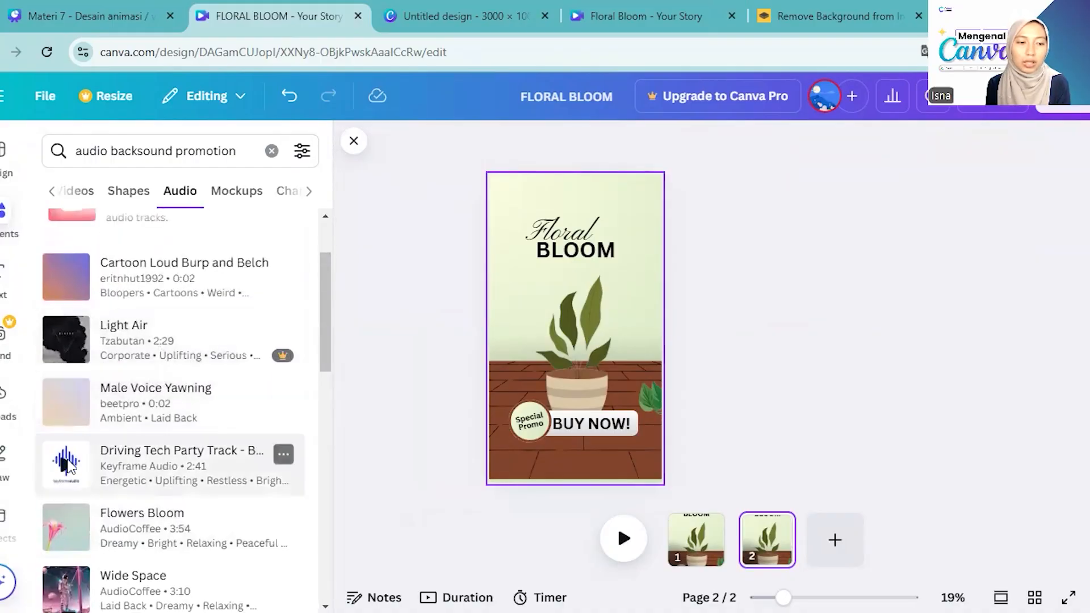
pyautogui.click(57, 533)
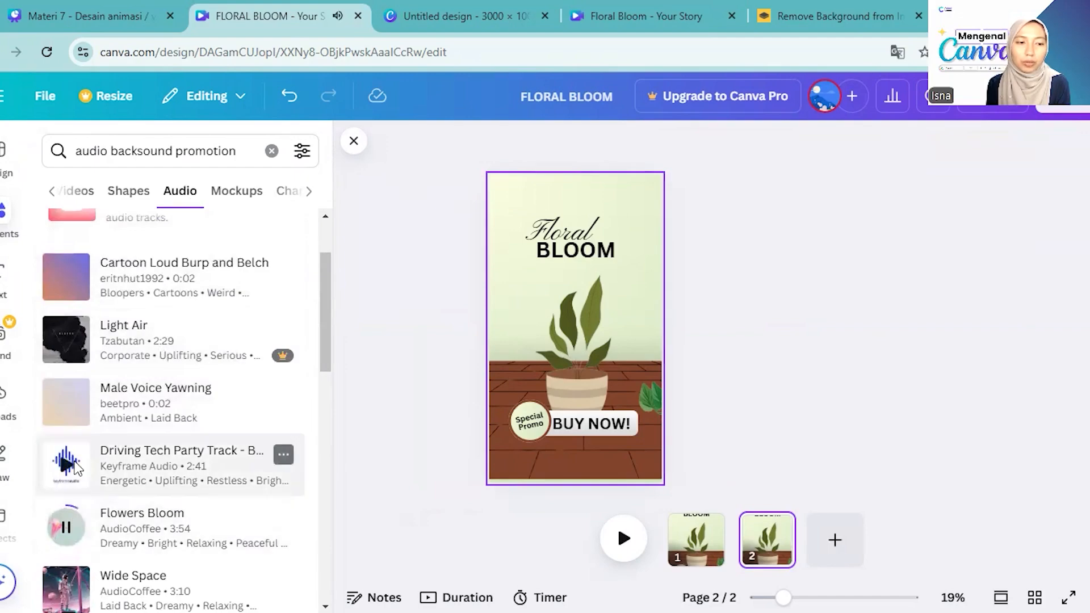
pyautogui.scroll(-3, 77, 466)
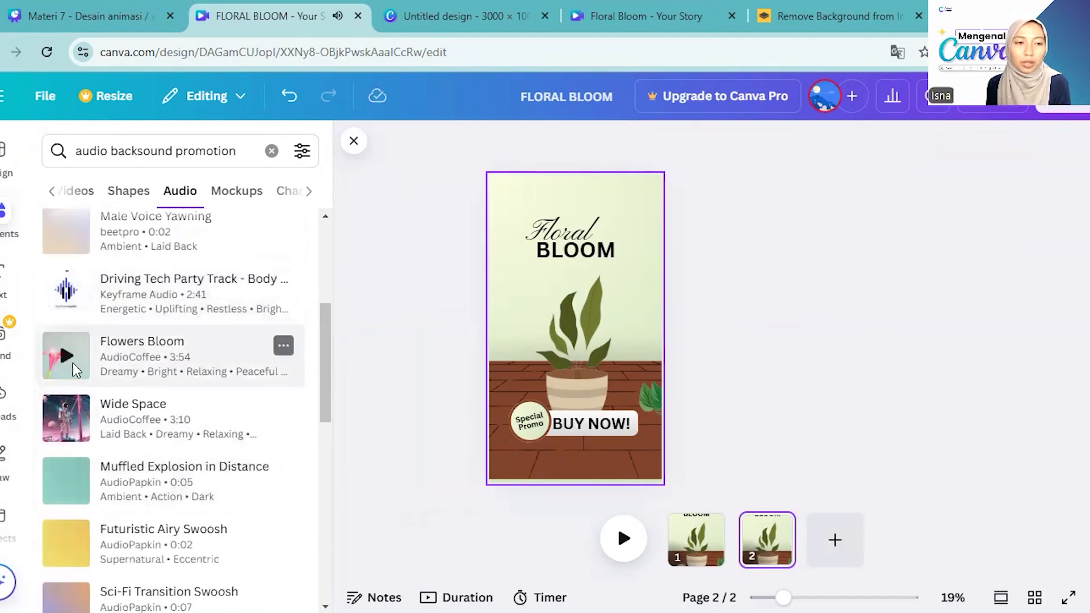
pyautogui.click(72, 363)
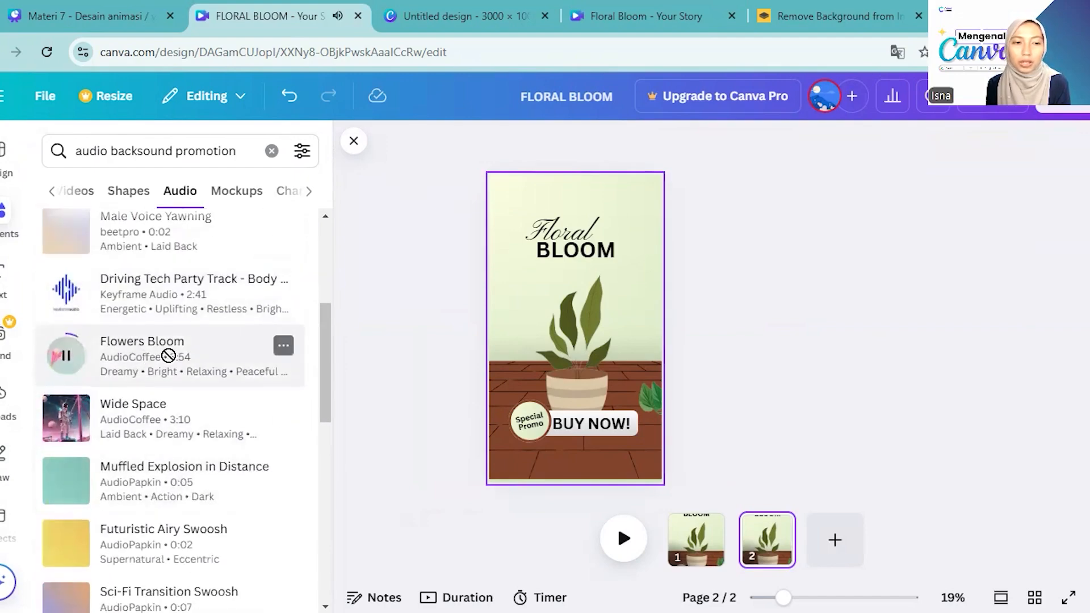
# Add the Flowers Bloom track to the story so that it starts at page 1 and plays across both pages
pyautogui.click(122, 360)
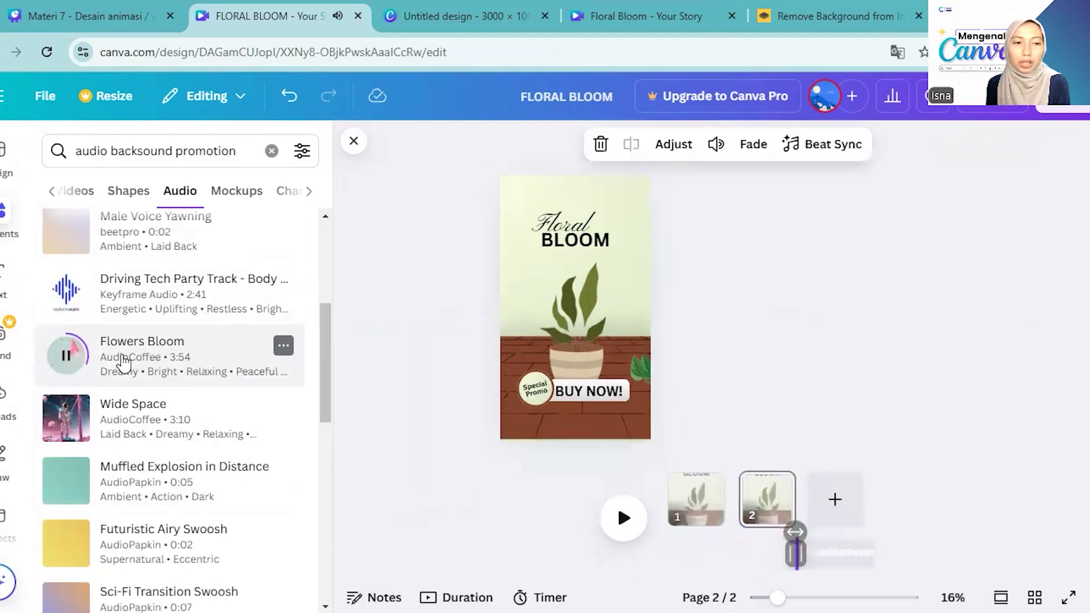
pyautogui.click(800, 562)
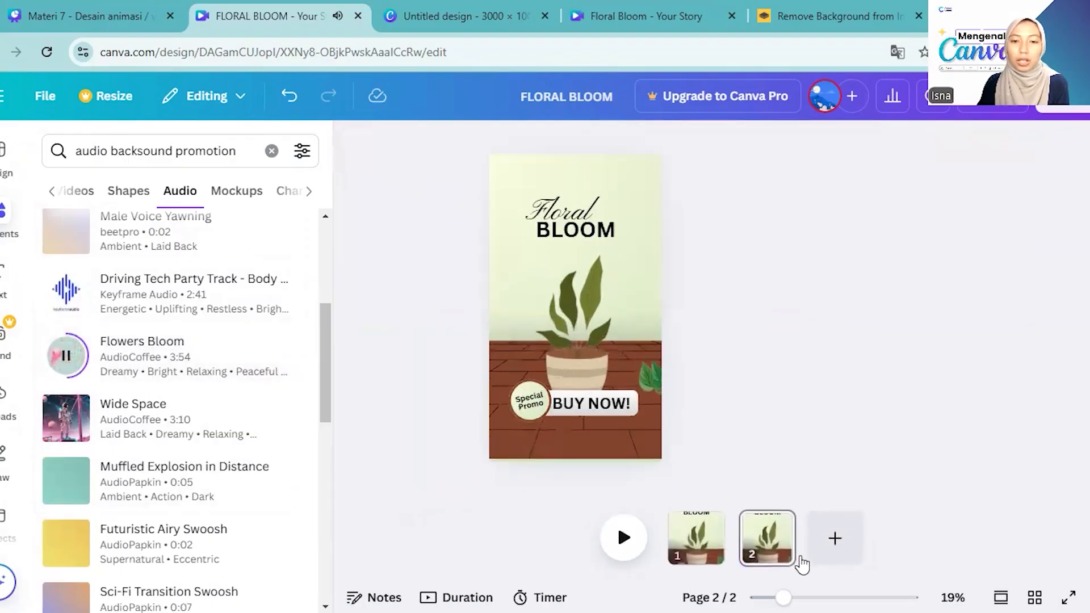
pyautogui.click(717, 552)
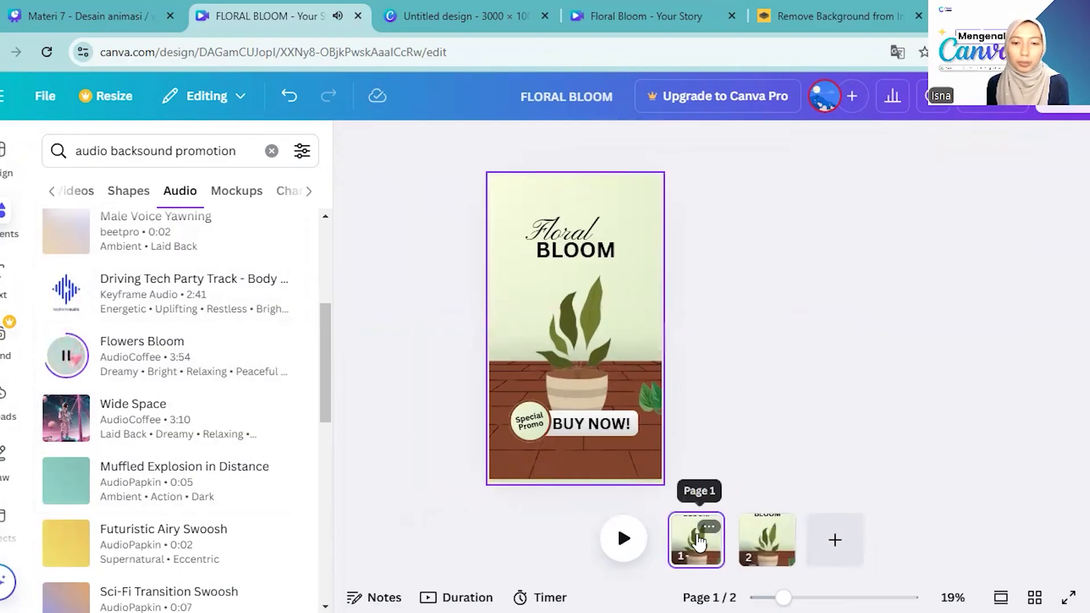
pyautogui.click(162, 372)
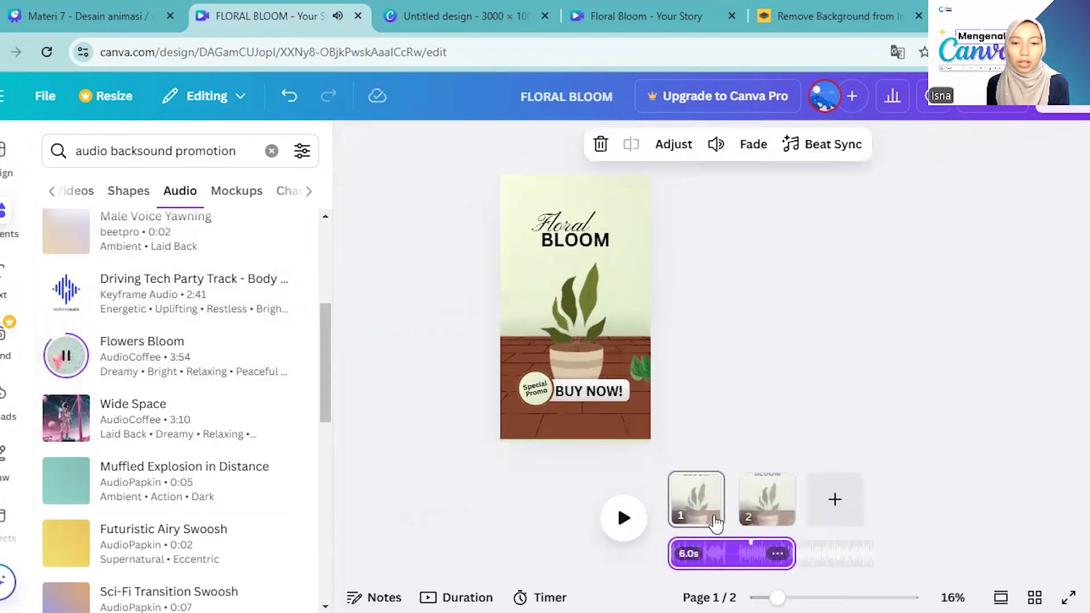
pyautogui.click(736, 561)
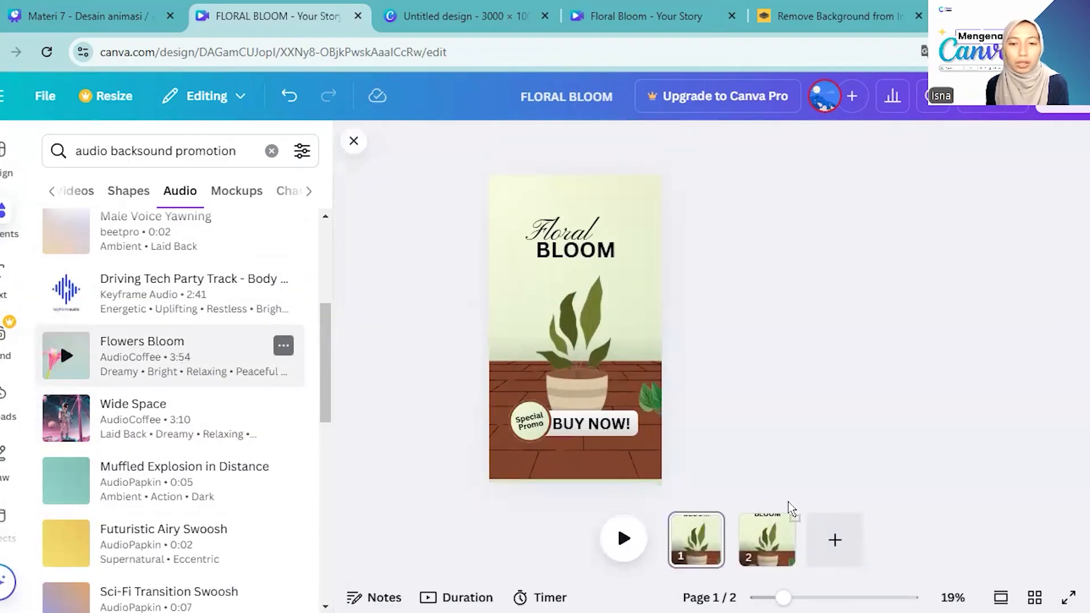
pyautogui.click(616, 239)
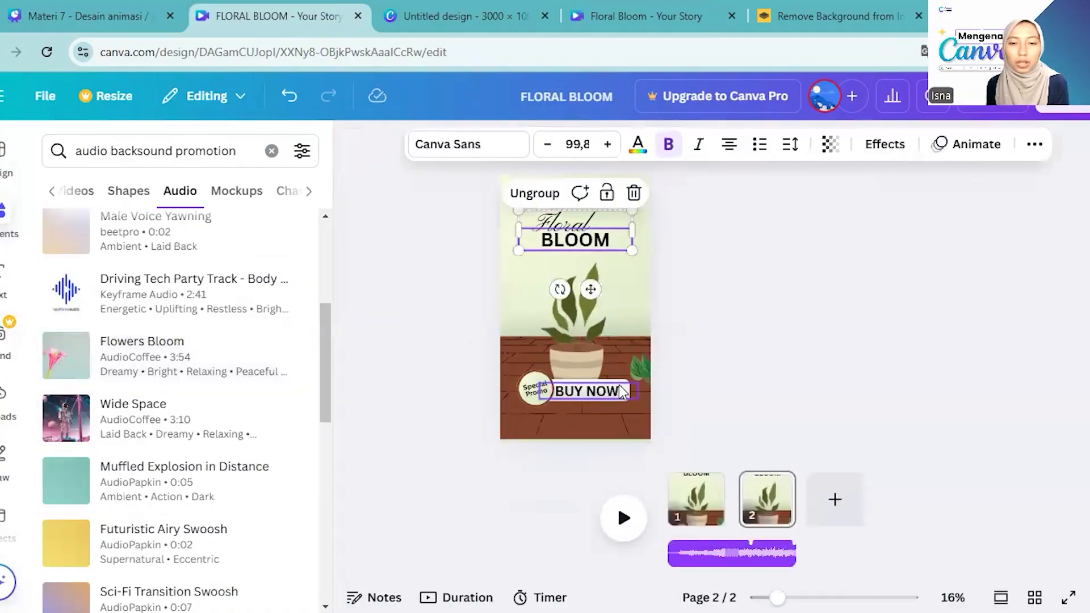
# Adjust the Flowers Bloom clip so that a later portion of the track plays under the pages
pyautogui.click(719, 556)
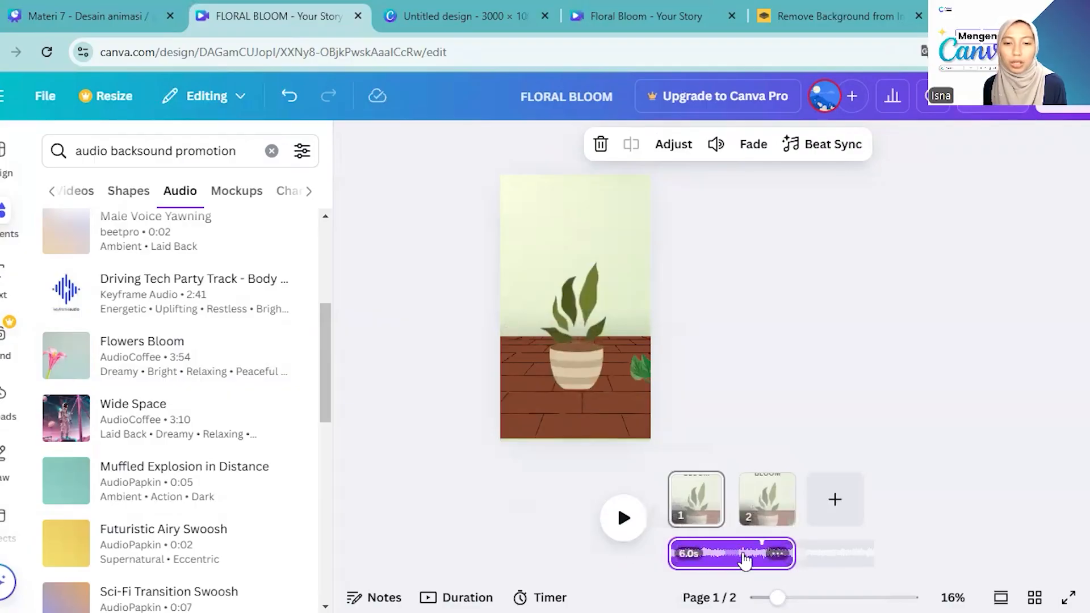
pyautogui.moveTo(745, 559); pyautogui.dragTo(631, 555)
pyautogui.moveTo(774, 562); pyautogui.dragTo(589, 550)
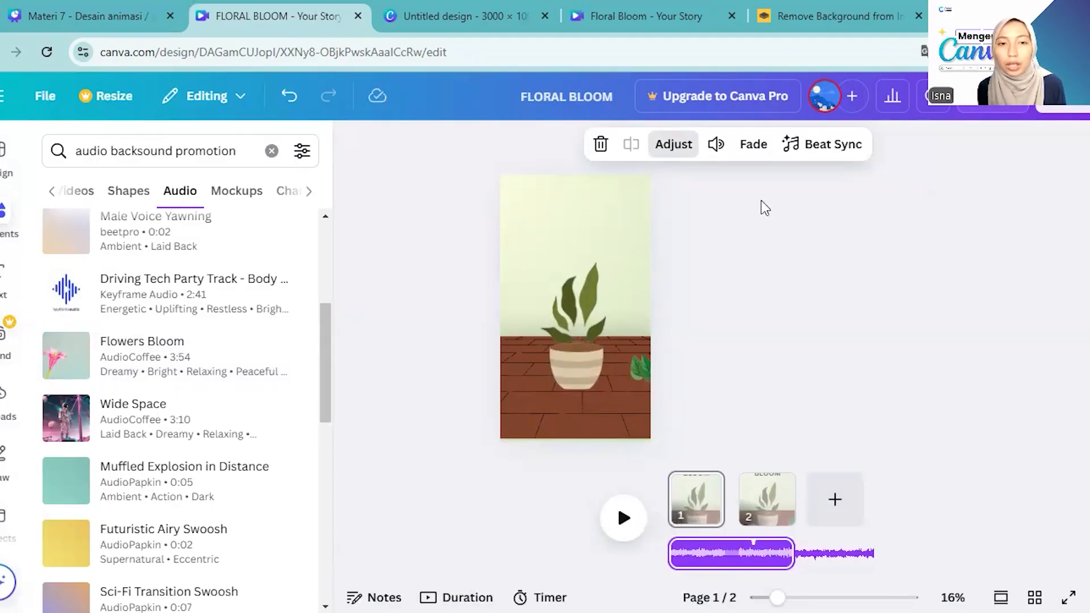
pyautogui.click(674, 145)
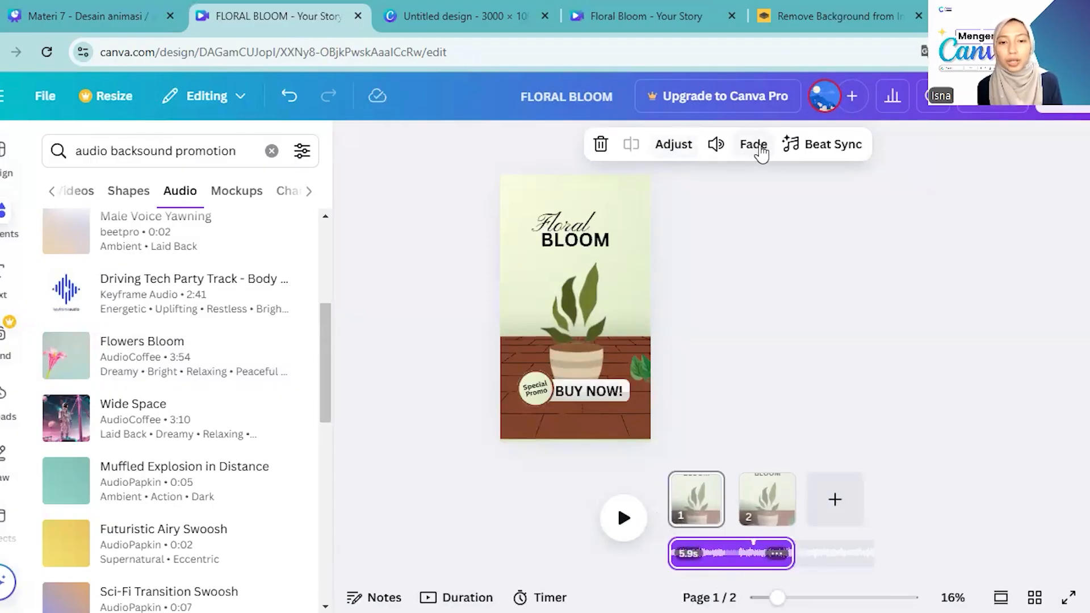
# Give the Flowers Bloom audio clip a fade-in of 0.2 s
pyautogui.click(758, 150)
pyautogui.moveTo(624, 214); pyautogui.dragTo(640, 235)
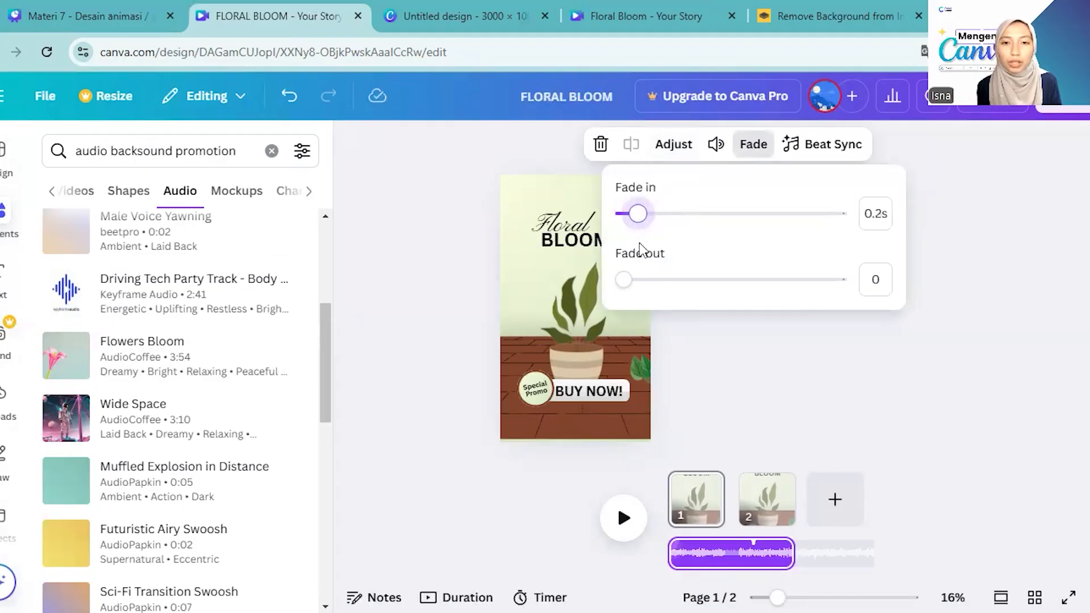
pyautogui.moveTo(638, 225); pyautogui.dragTo(645, 228)
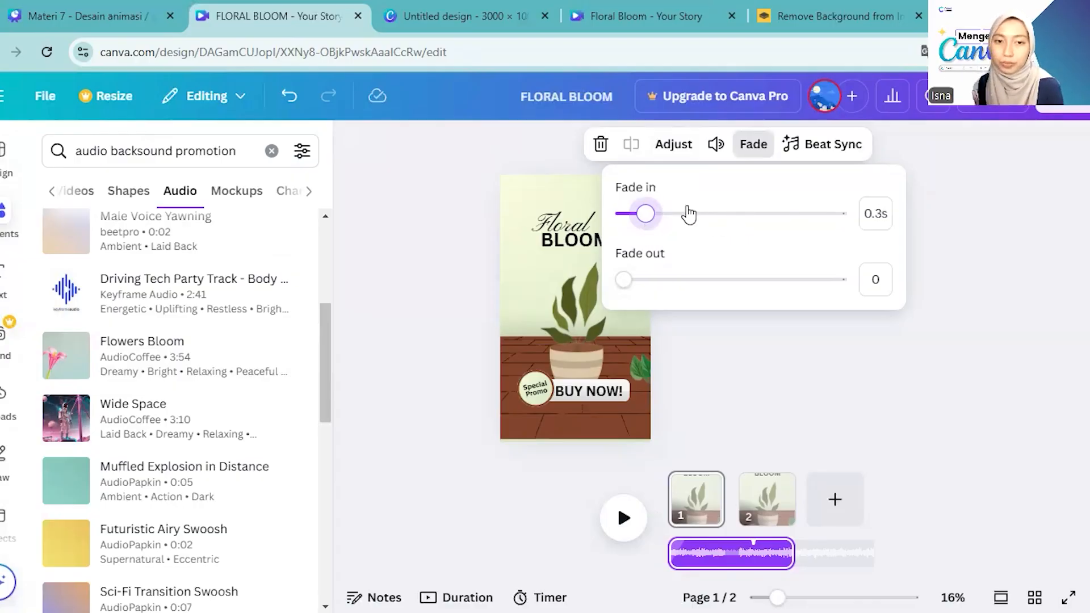
pyautogui.moveTo(652, 215); pyautogui.dragTo(741, 213)
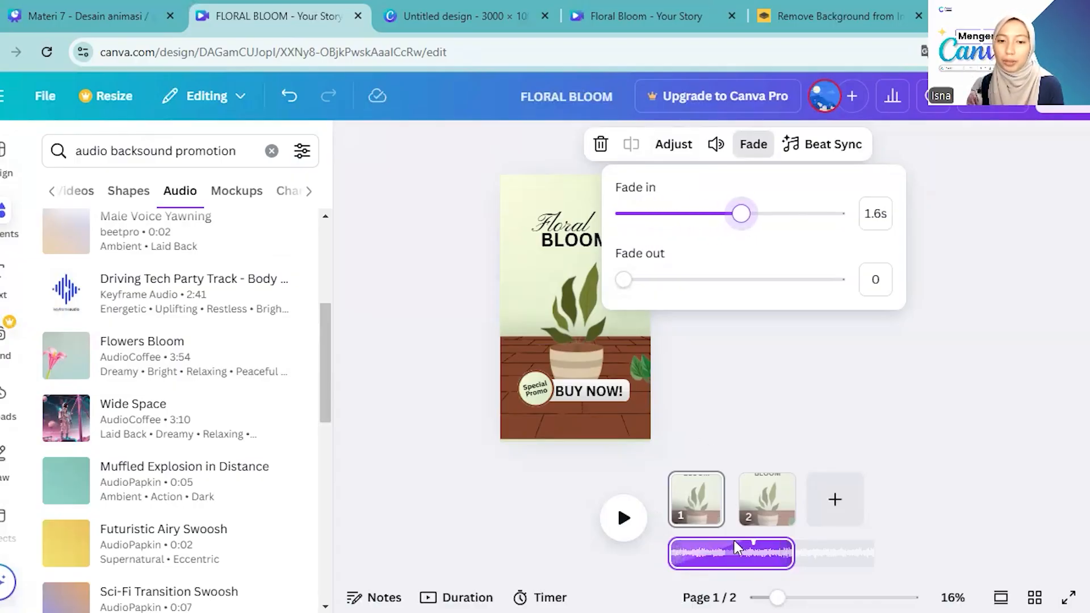
pyautogui.moveTo(742, 214); pyautogui.dragTo(640, 223)
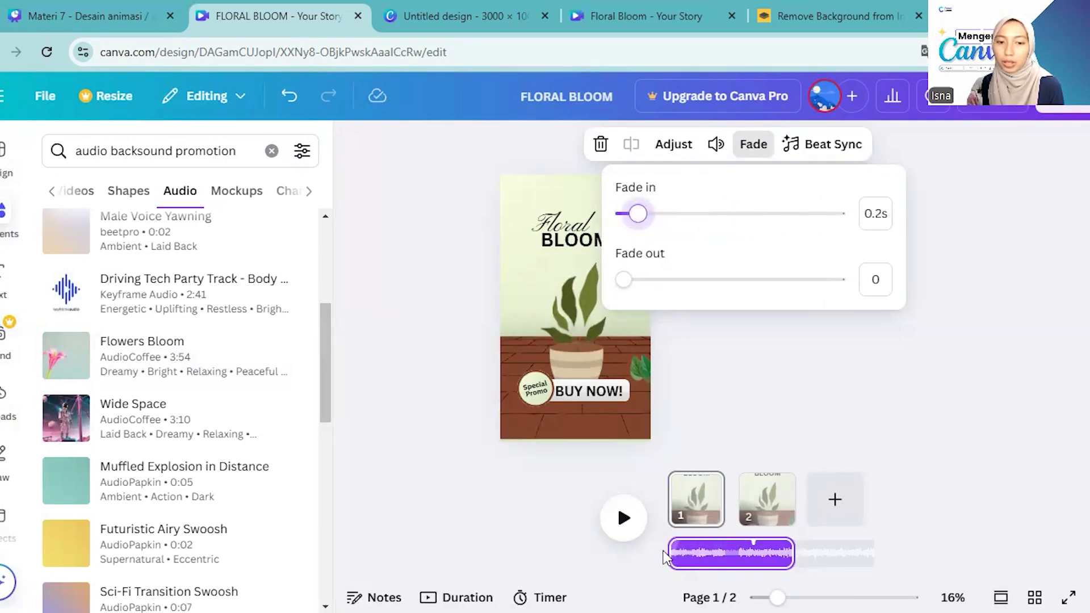
# Set the Flowers Bloom clip's fade-out to 1.1 s and close the audio settings
pyautogui.click(625, 281)
pyautogui.moveTo(625, 282); pyautogui.dragTo(744, 326)
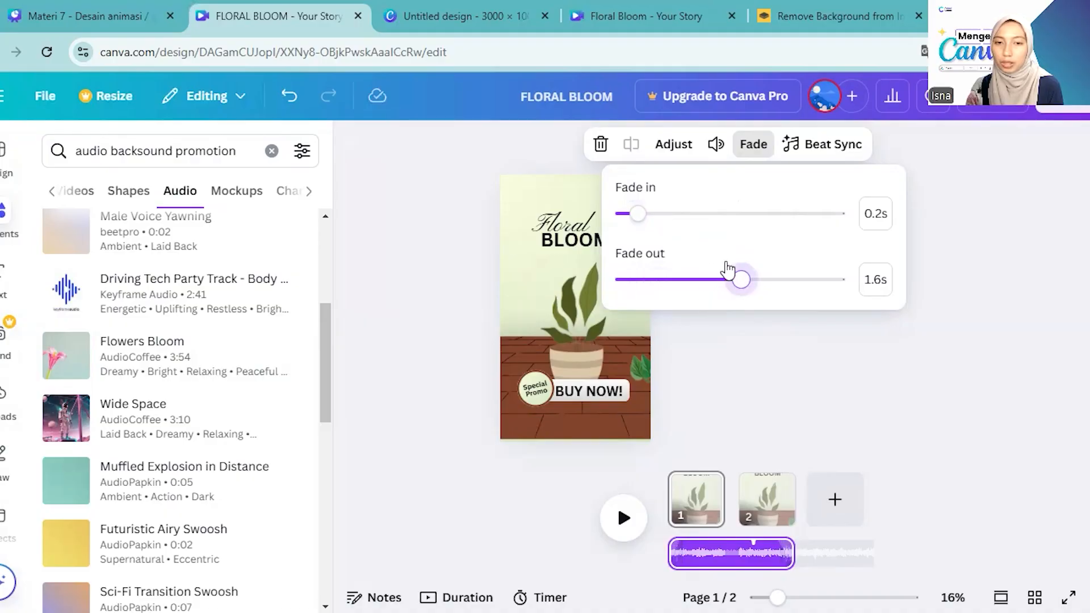
pyautogui.moveTo(741, 280); pyautogui.dragTo(708, 294)
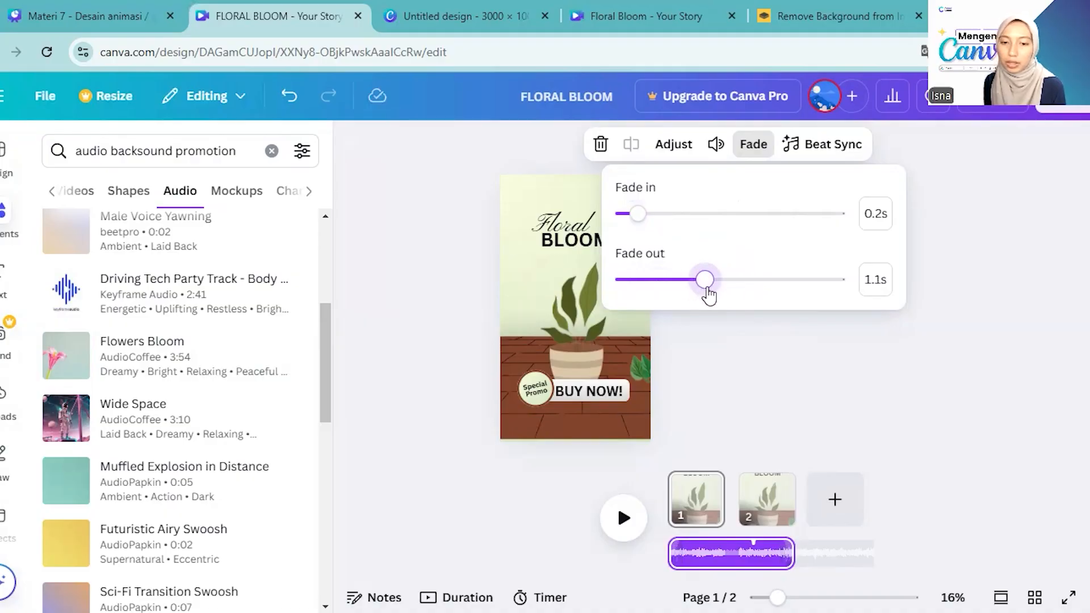
pyautogui.click(824, 411)
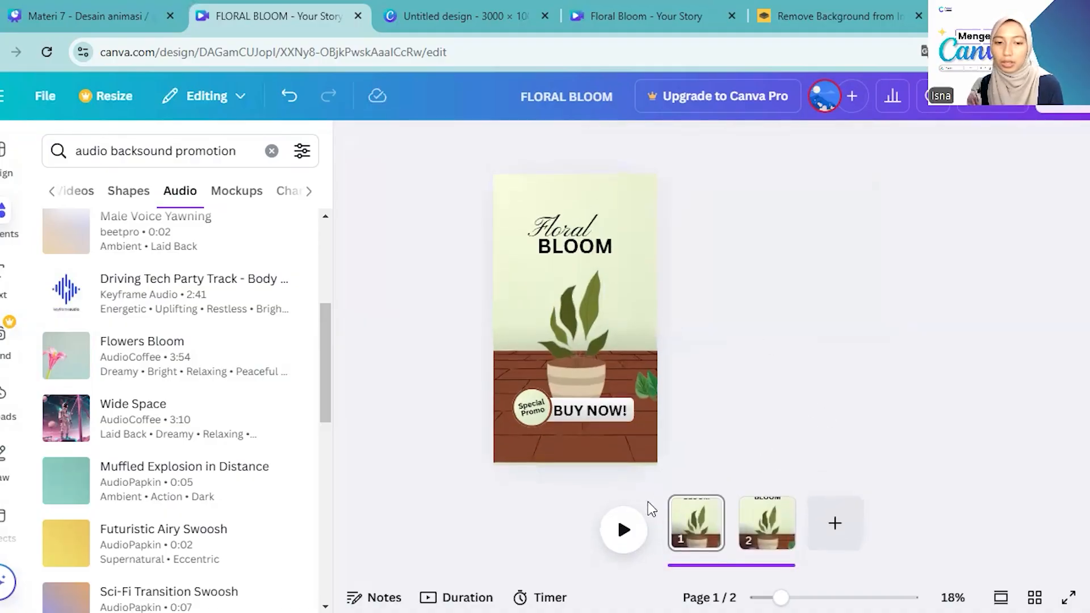
# Play the two-page story from page 1 to preview the animation with its background music
pyautogui.click(619, 534)
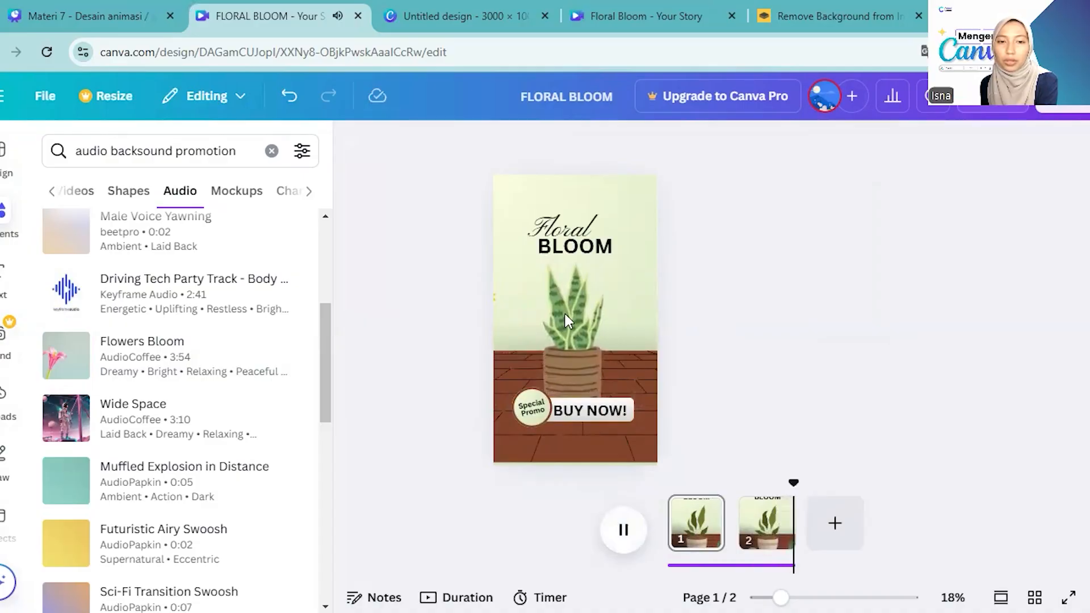
pyautogui.rightClick(760, 505)
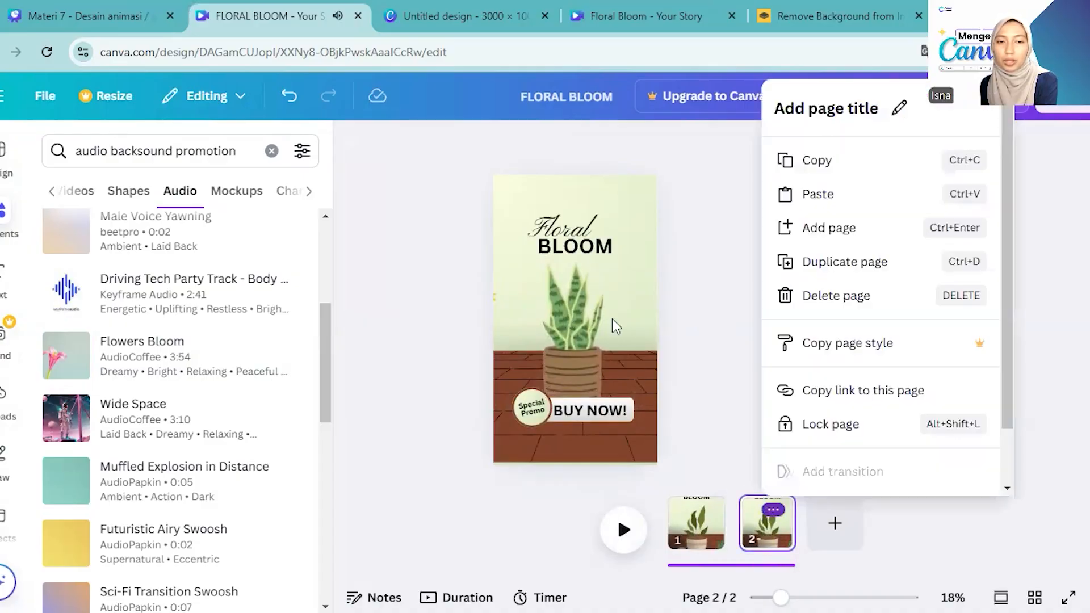
pyautogui.click(584, 311)
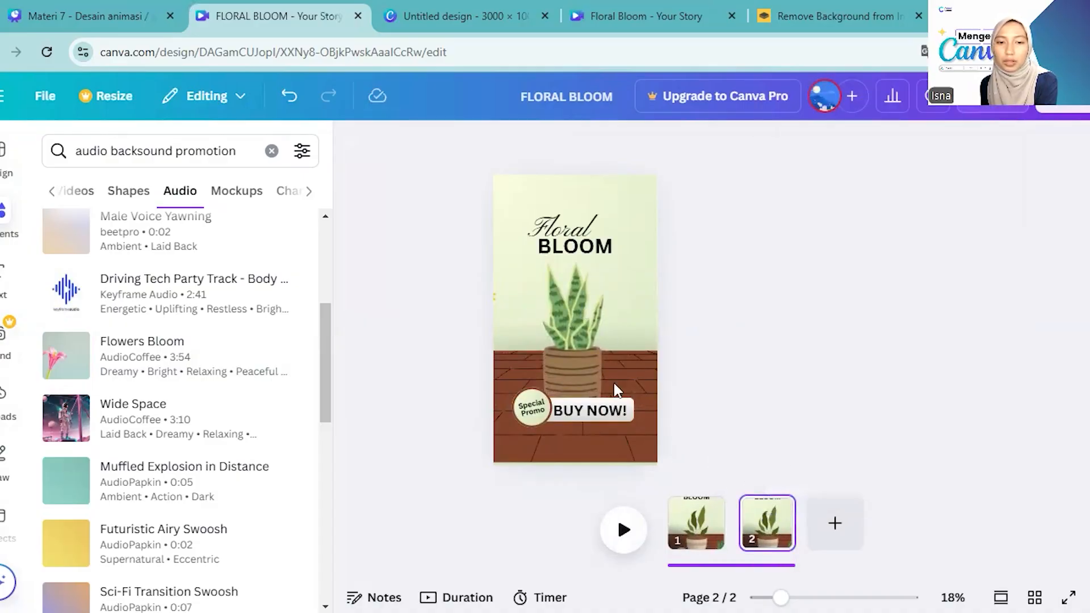
# Download both pages of the story as an MP4 video
pyautogui.click(1057, 114)
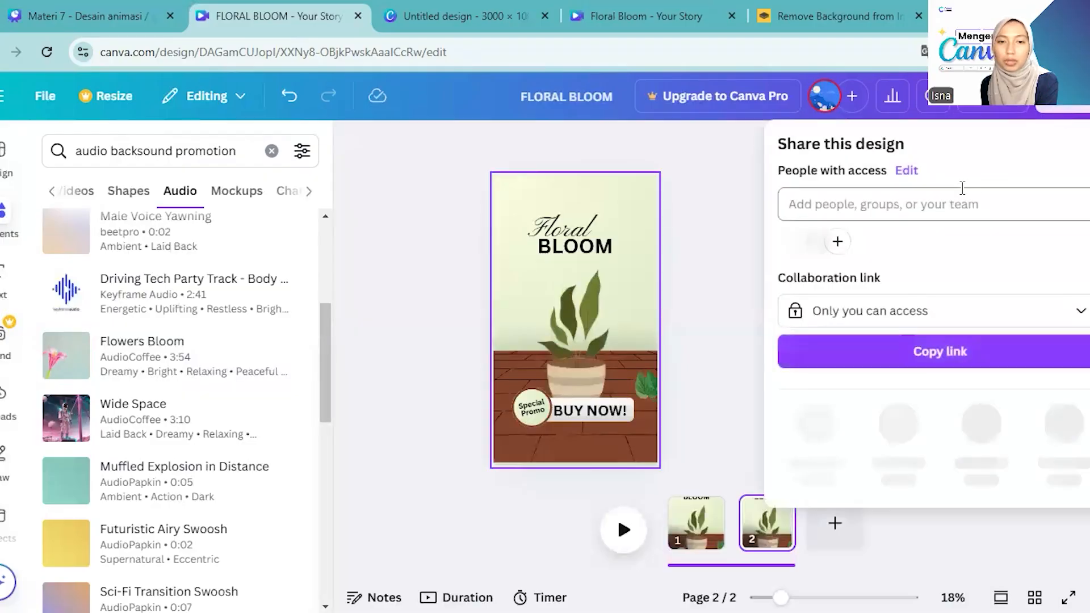
pyautogui.click(813, 420)
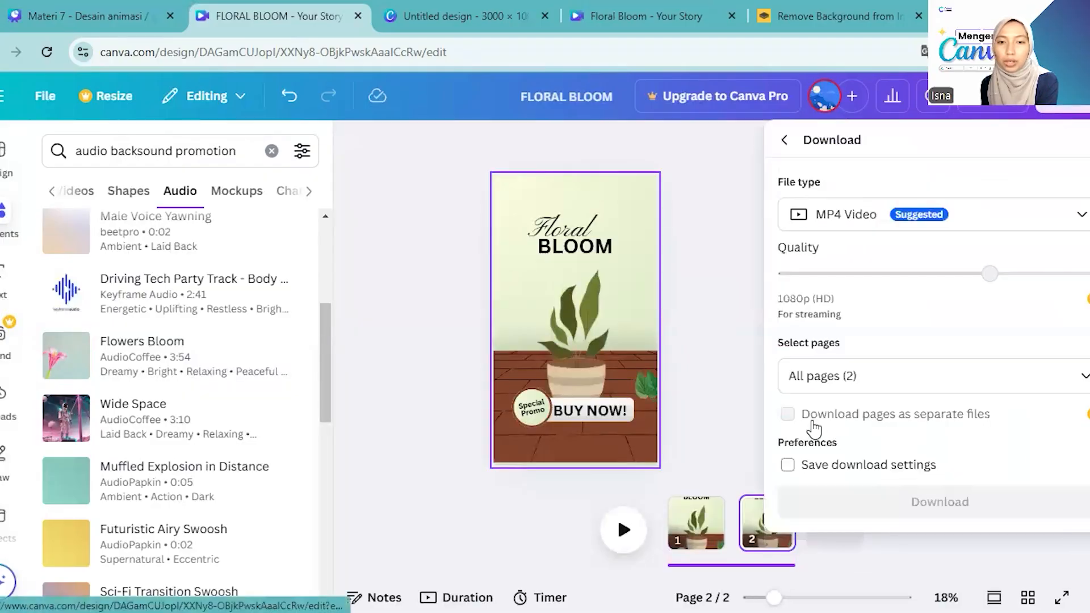
pyautogui.click(862, 226)
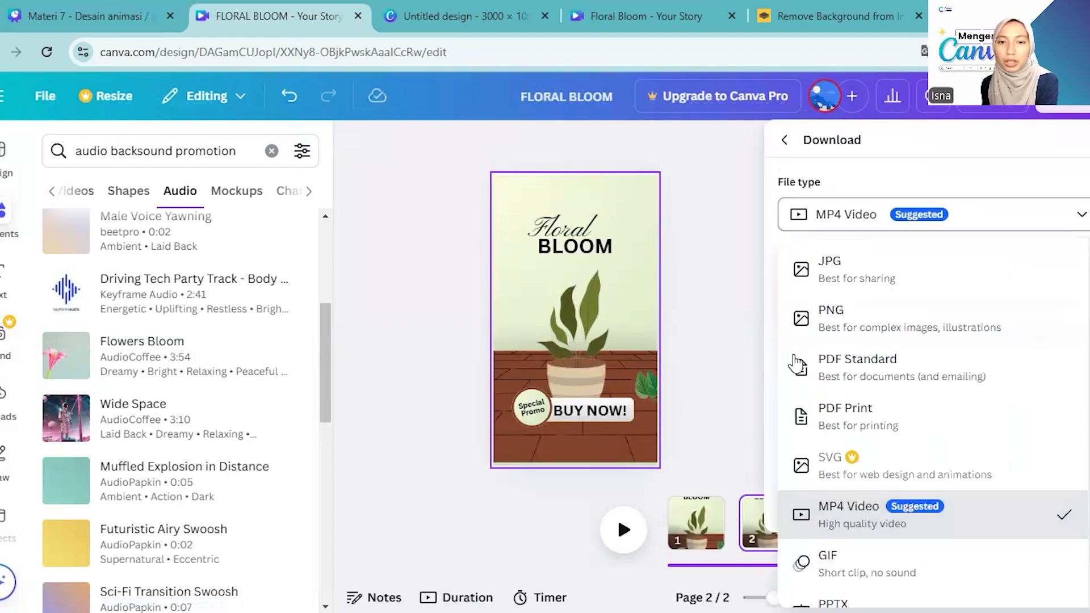
pyautogui.scroll(-1, 801, 571)
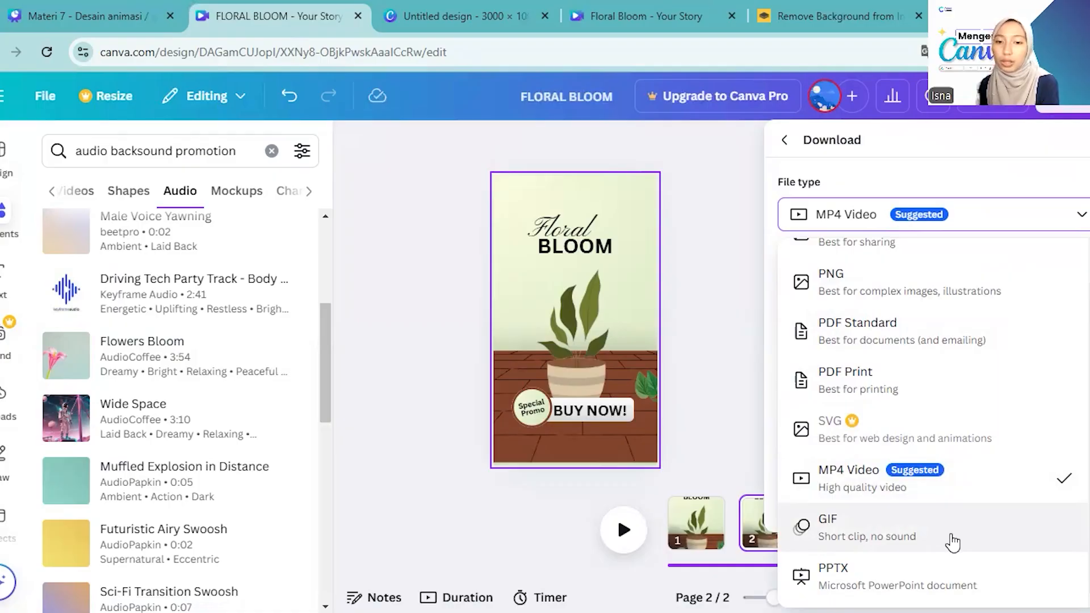
pyautogui.click(934, 497)
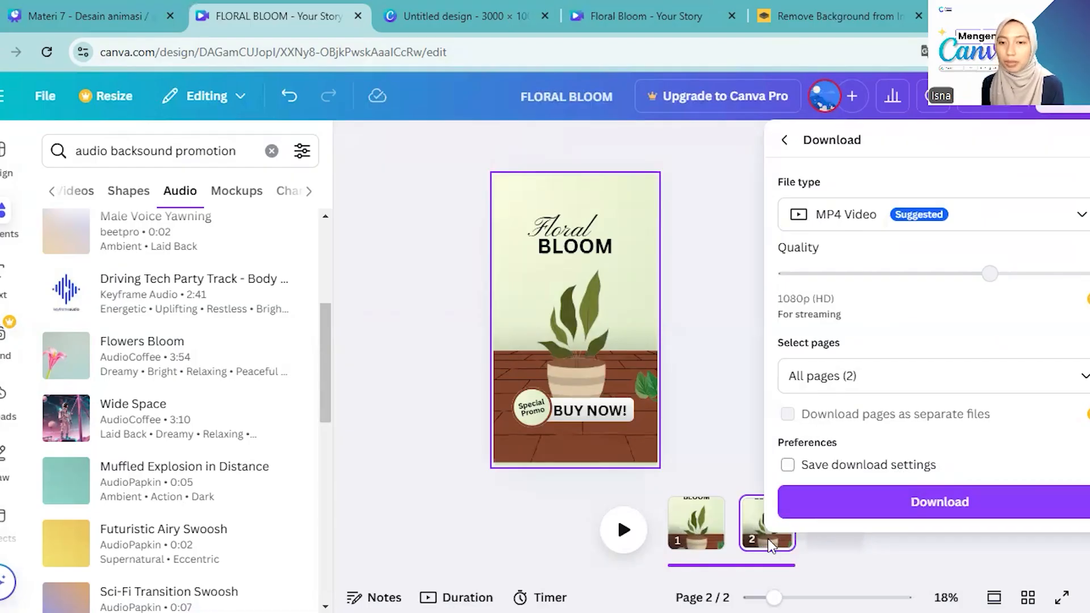
pyautogui.click(845, 499)
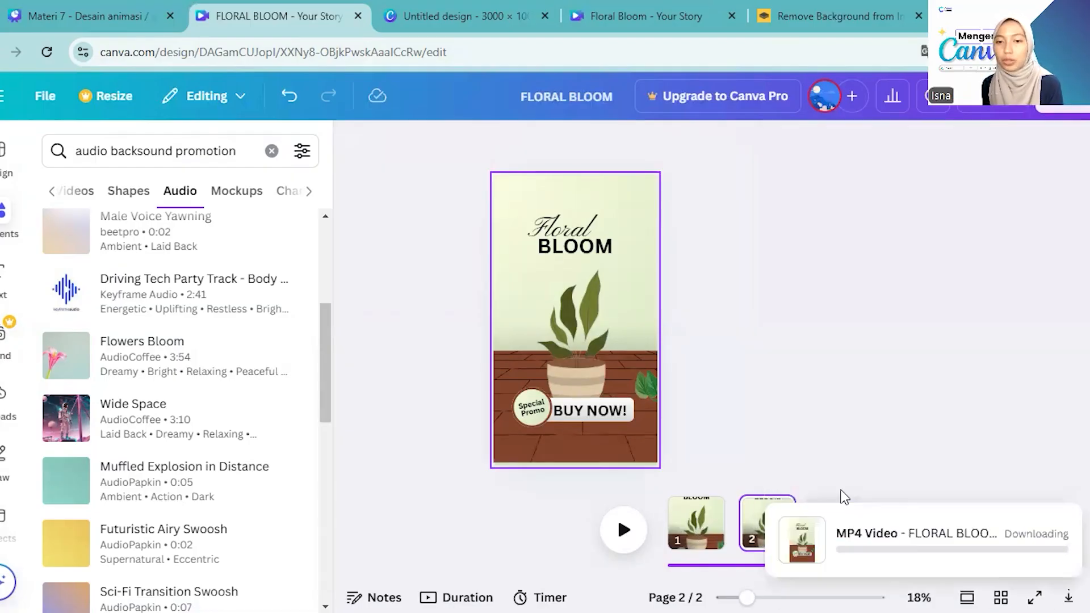